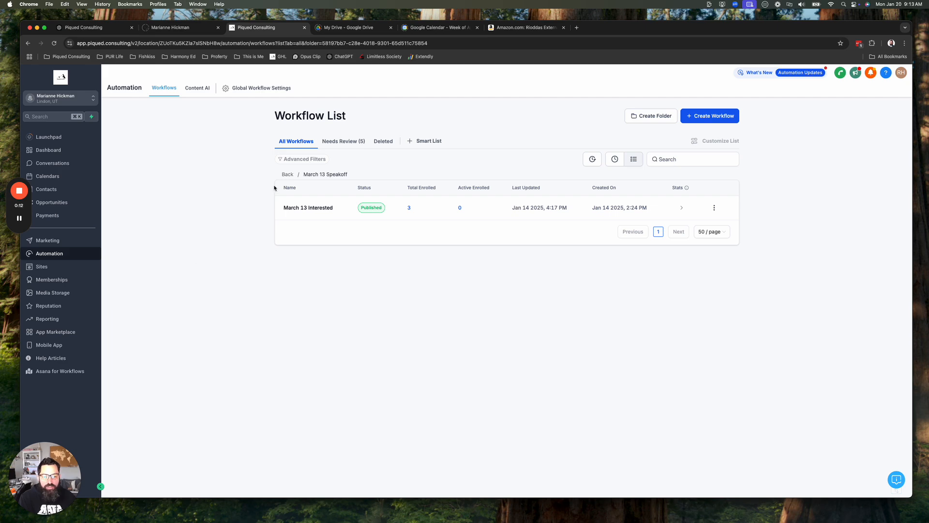
Leave the March 13 Speakoff folder and scroll through the workflow folder list.
{"action": "left_click", "coordinate": [287, 174]}
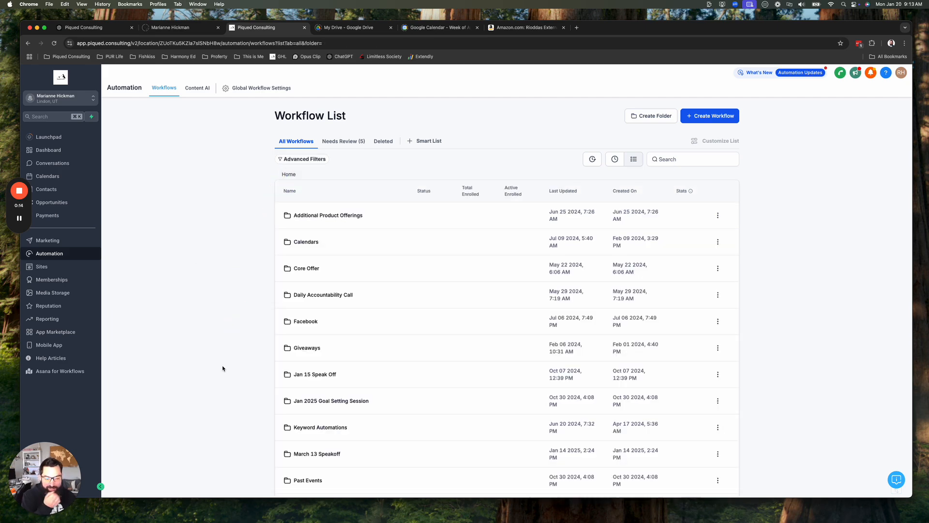
{"action": "scroll", "coordinate": [220, 370], "scroll_direction": "down", "scroll_amount": 2}
{"action": "scroll", "coordinate": [221, 373], "scroll_direction": "down", "scroll_amount": 10}
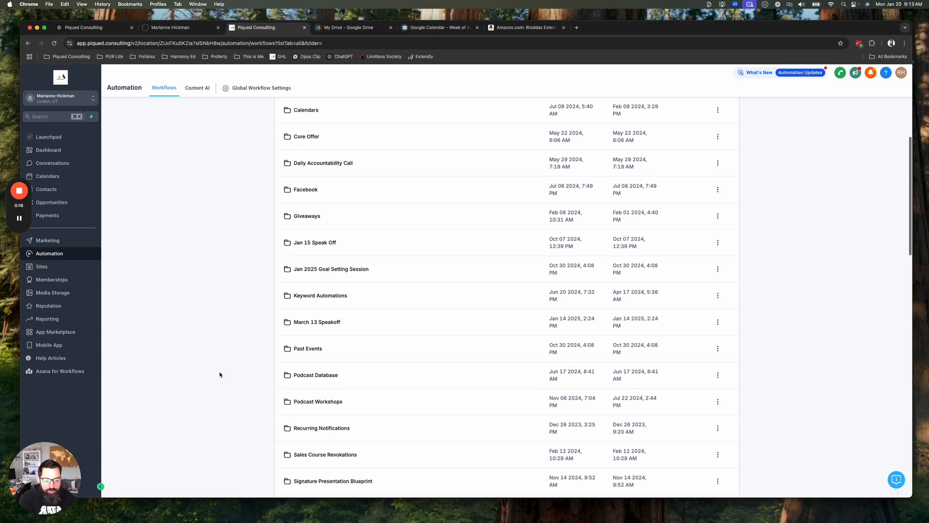
{"action": "scroll", "coordinate": [475, 434], "scroll_direction": "down", "scroll_amount": 2}
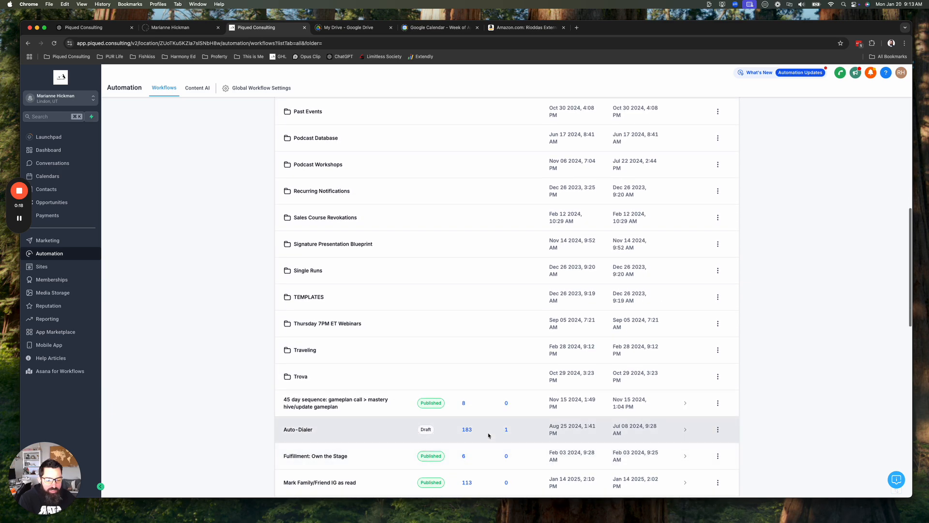
{"action": "scroll", "coordinate": [483, 436], "scroll_direction": "up", "scroll_amount": 8}
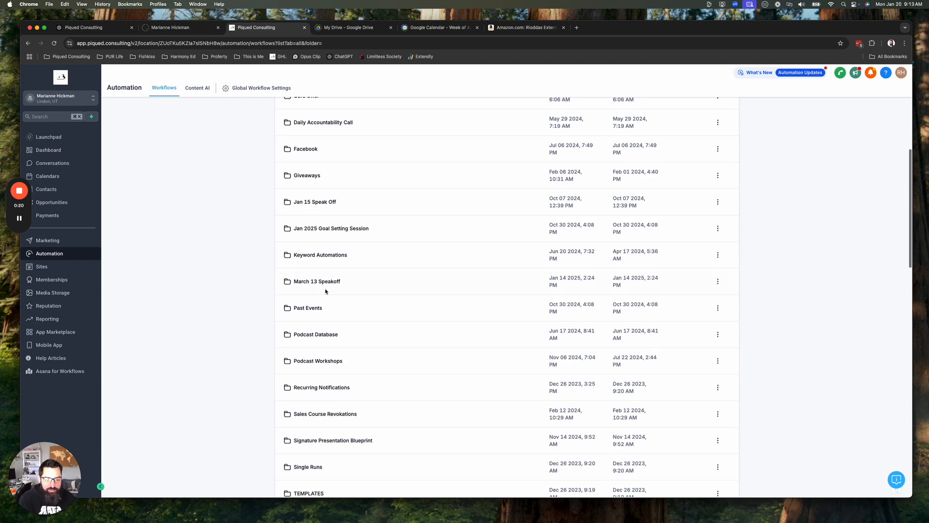
Look inside March 13 Speakoff again, then go back and open the Jan 15 Speak Off folder.
{"action": "left_click", "coordinate": [315, 281]}
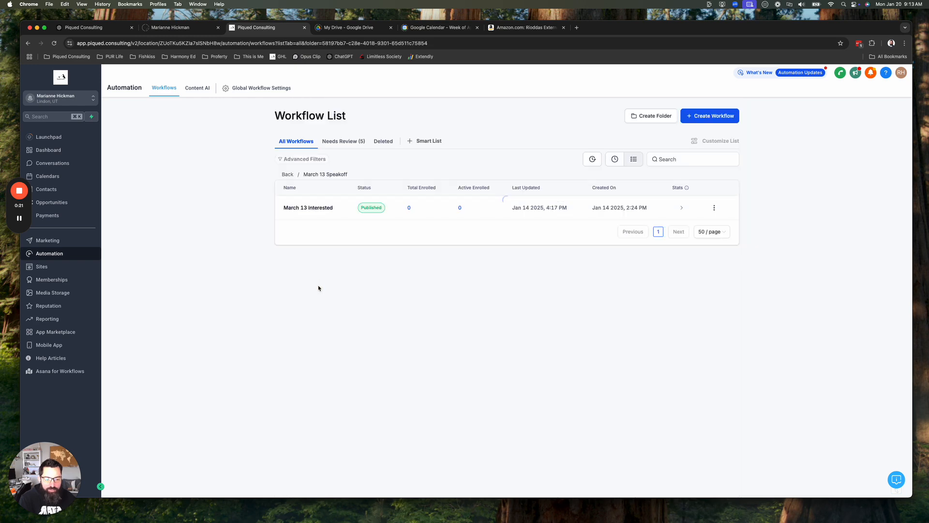
{"action": "left_click", "coordinate": [286, 174]}
{"action": "scroll", "coordinate": [263, 328], "scroll_direction": "down", "scroll_amount": 1}
{"action": "scroll", "coordinate": [262, 327], "scroll_direction": "down", "scroll_amount": 2}
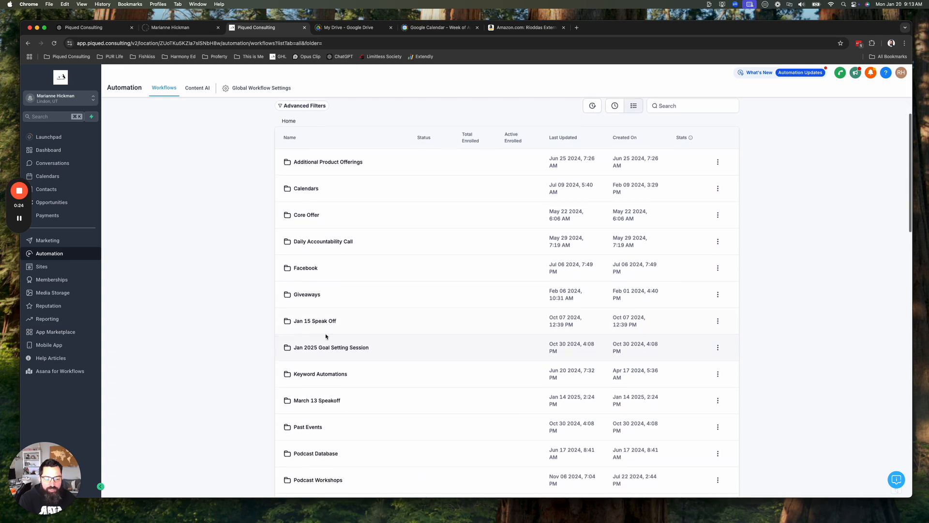
{"action": "left_click", "coordinate": [317, 319]}
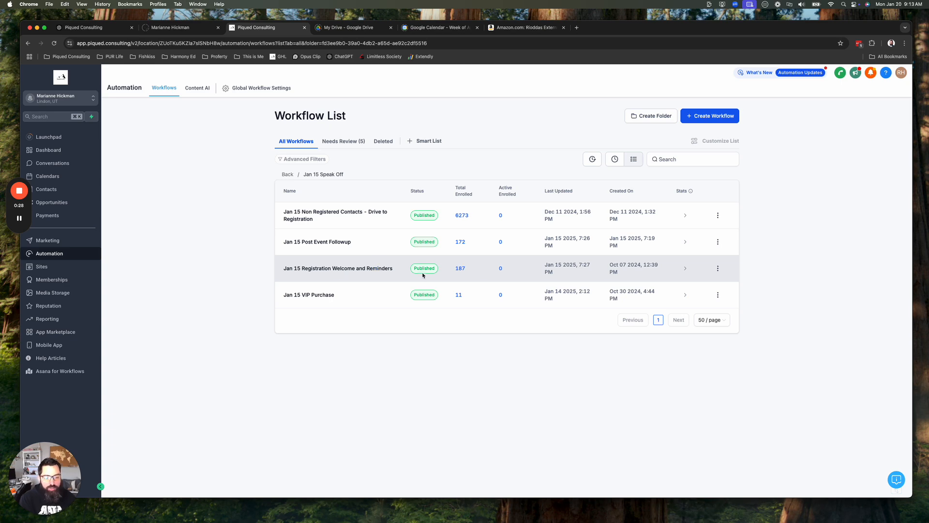
Duplicate Jan 15 Registration Welcome and Reminders as 'March 13 Registration Welcome and Reminders'.
{"action": "left_click", "coordinate": [718, 268]}
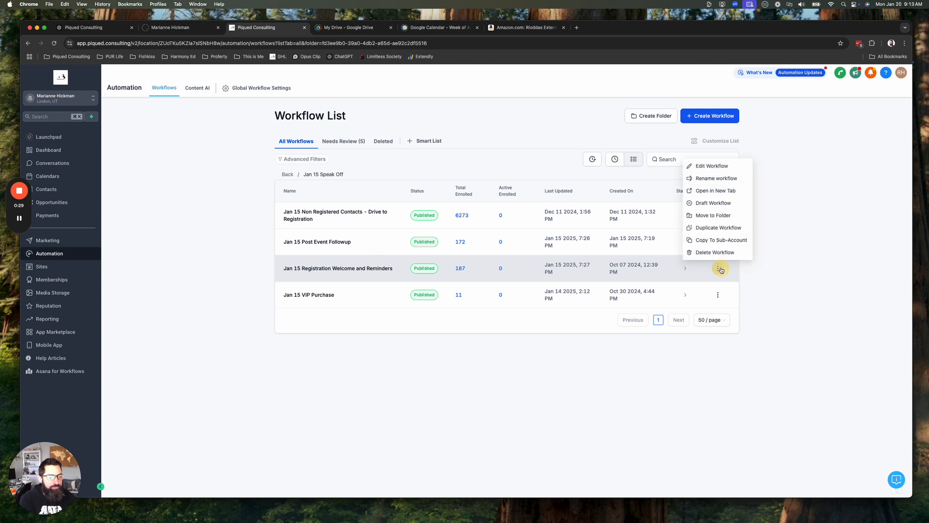
{"action": "left_click", "coordinate": [715, 227]}
{"action": "left_click_drag", "start_coordinate": [457, 305], "coordinate": [413, 305]}
{"action": "key", "text": "BackSpace"}
{"action": "type", "text": "March 13 Registration Welcome and Reminders"}
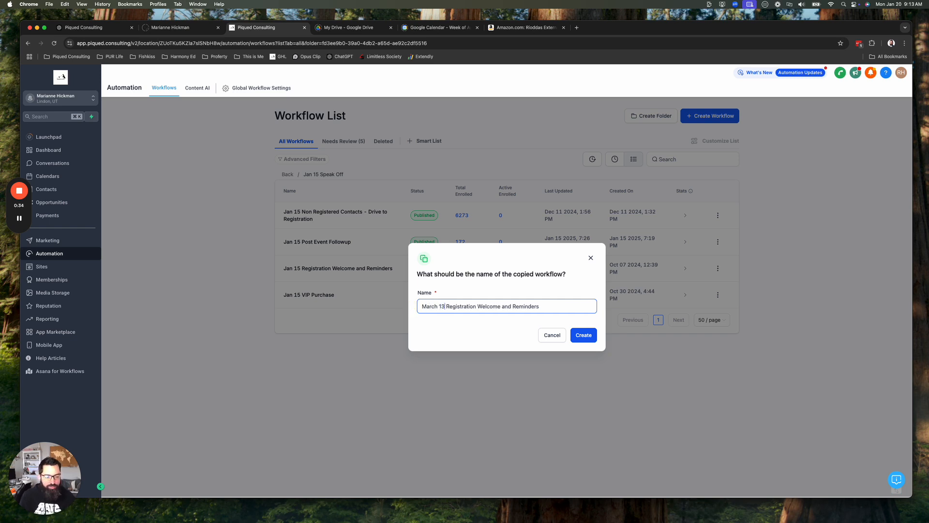
{"action": "left_click", "coordinate": [572, 333]}
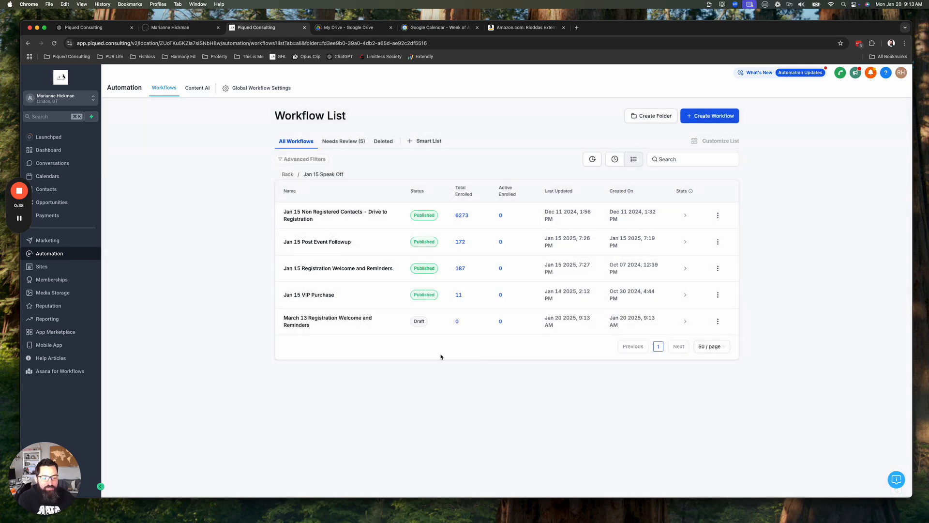
Duplicate the Jan 15 VIP Purchase workflow as a 'March 13' copy.
{"action": "left_click", "coordinate": [717, 295]}
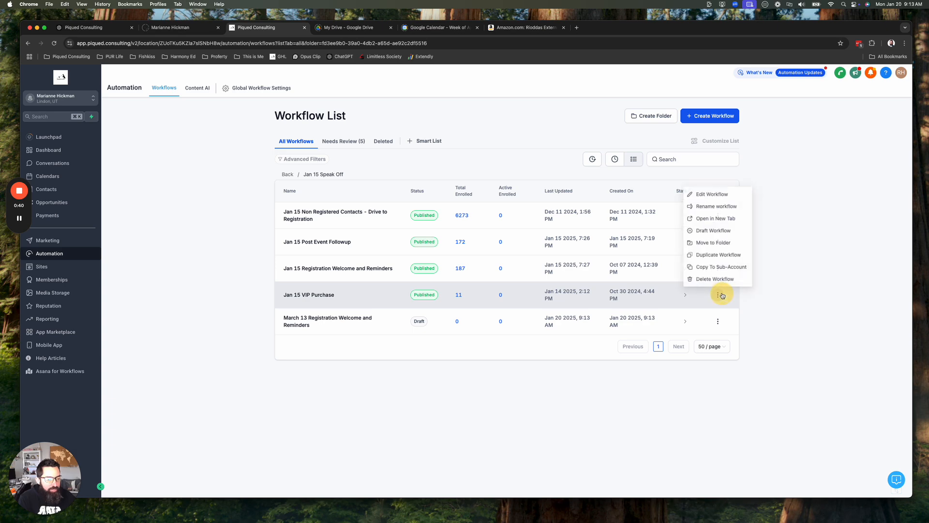
{"action": "left_click", "coordinate": [721, 255]}
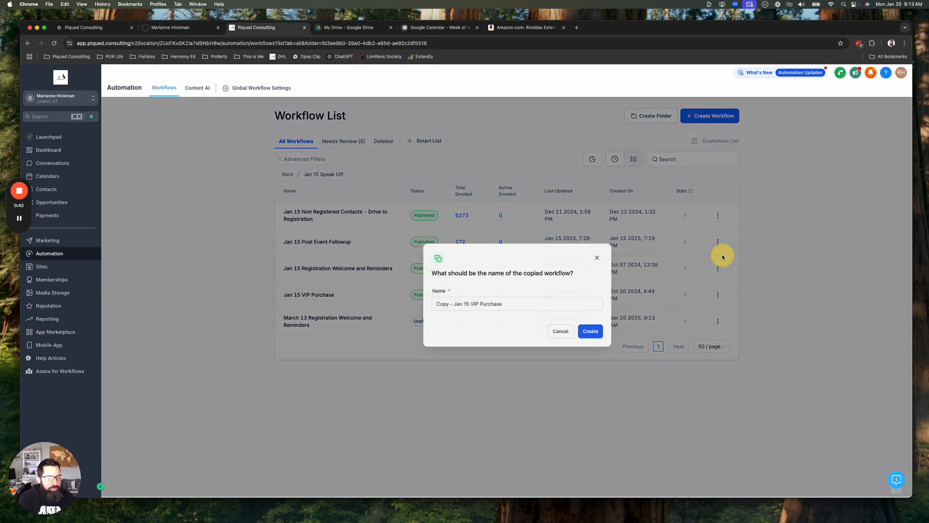
{"action": "left_click_drag", "start_coordinate": [454, 311], "coordinate": [387, 301]}
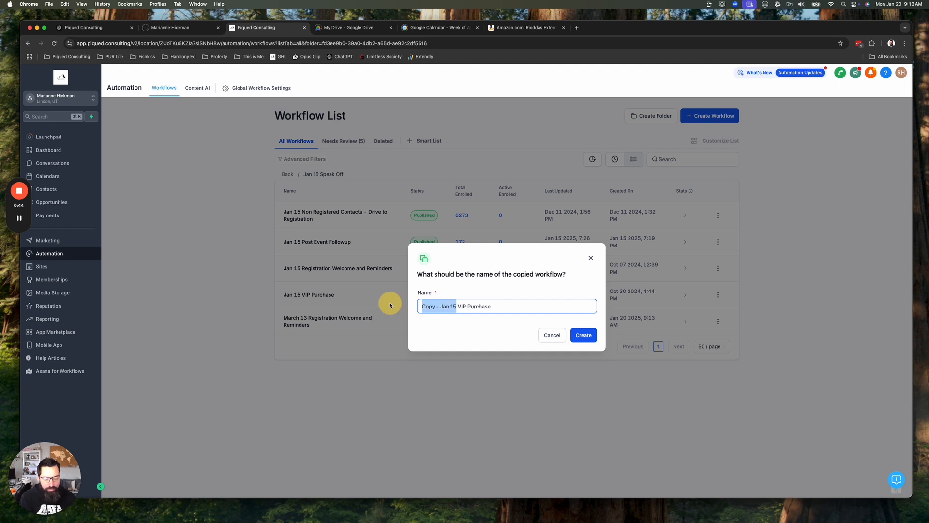
{"action": "type", "text": "March 13"}
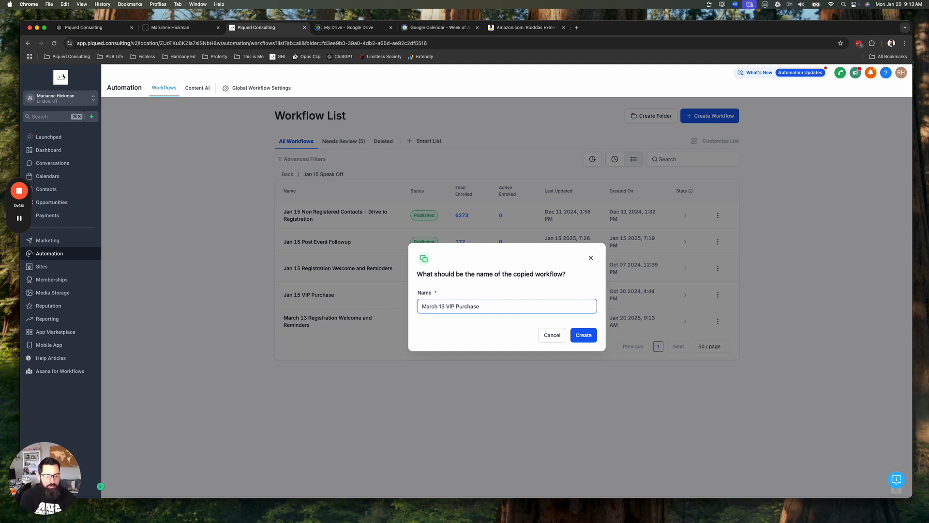
{"action": "left_click", "coordinate": [585, 335]}
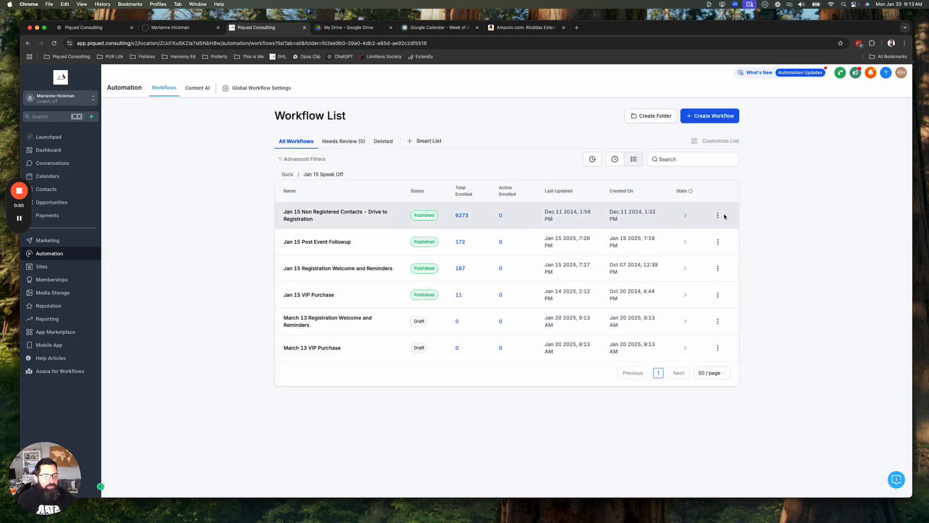
Duplicate Jan 15 Non Registered Contacts - Drive to Registration as a 'March 13' copy.
{"action": "left_click", "coordinate": [717, 216]}
{"action": "left_click", "coordinate": [706, 173]}
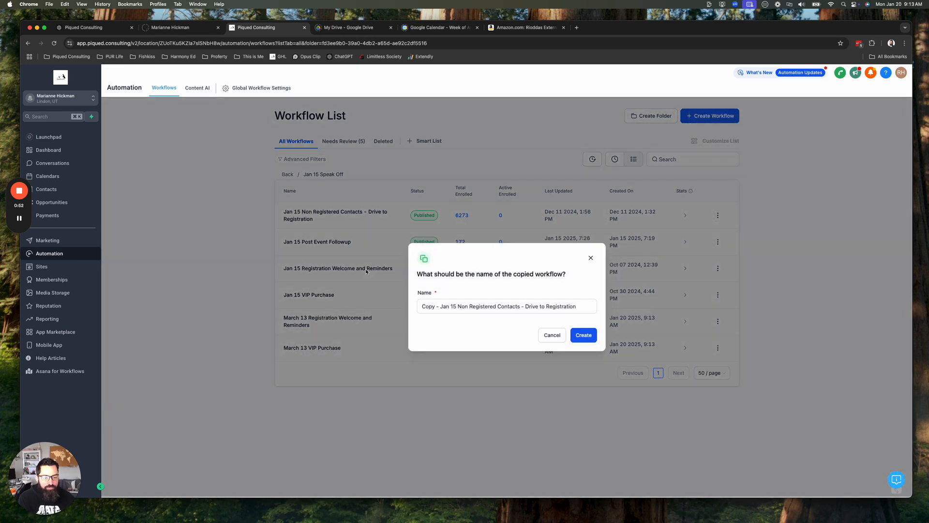
{"action": "left_click_drag", "start_coordinate": [457, 307], "coordinate": [393, 302]}
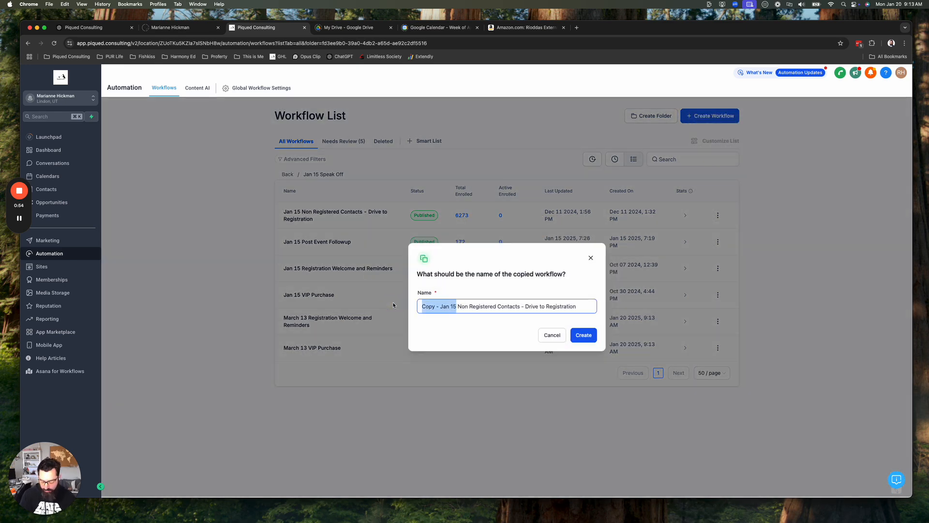
{"action": "type", "text": "March 13"}
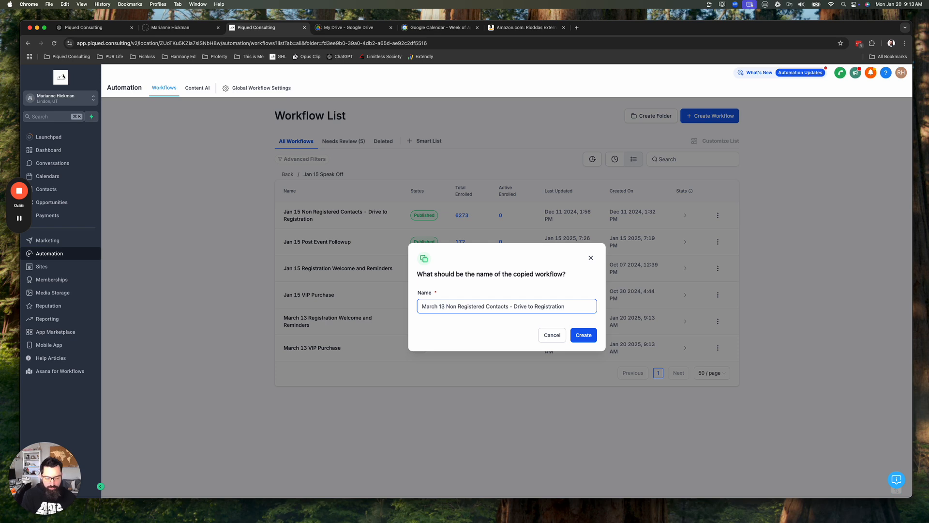
{"action": "left_click", "coordinate": [591, 337]}
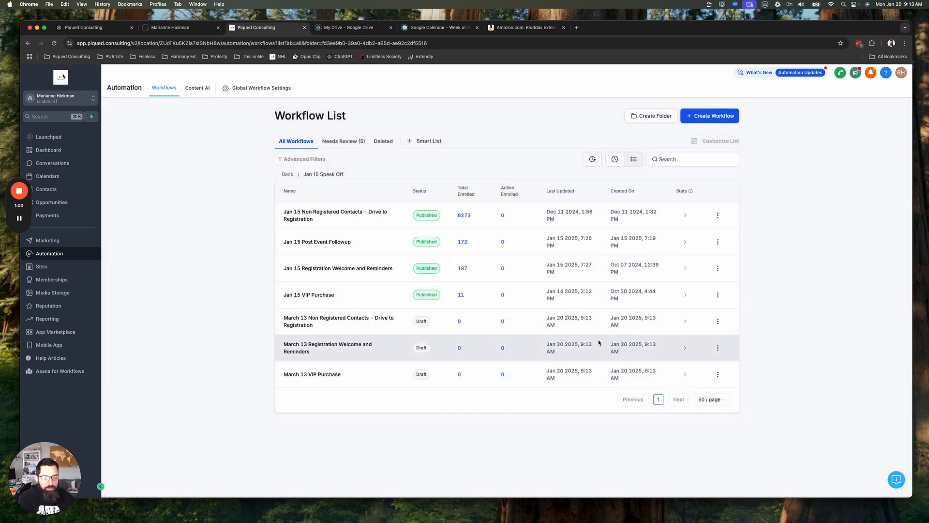
{"action": "left_click", "coordinate": [716, 321]}
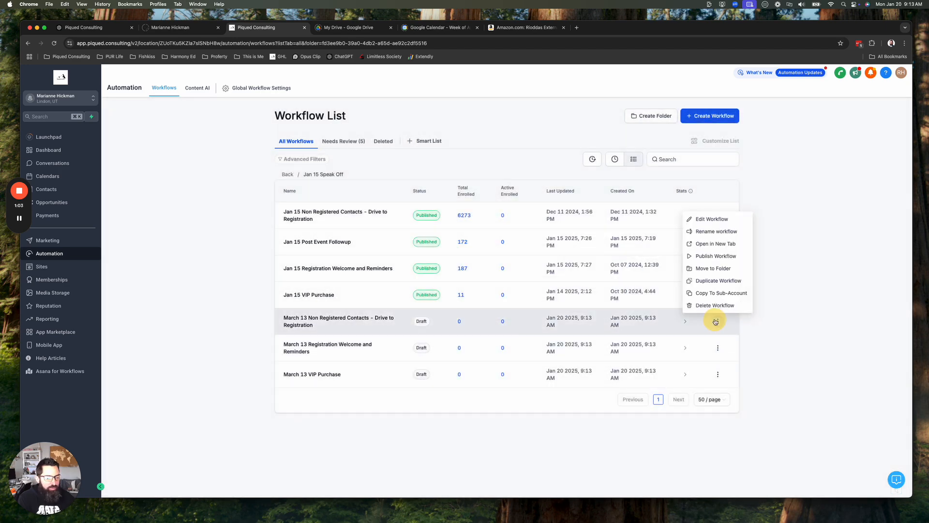
Move the March 13 Non Registered Contacts and Registration Welcome copies into the March 13 Speakoff folder.
{"action": "left_click", "coordinate": [713, 268]}
{"action": "left_click", "coordinate": [420, 263]}
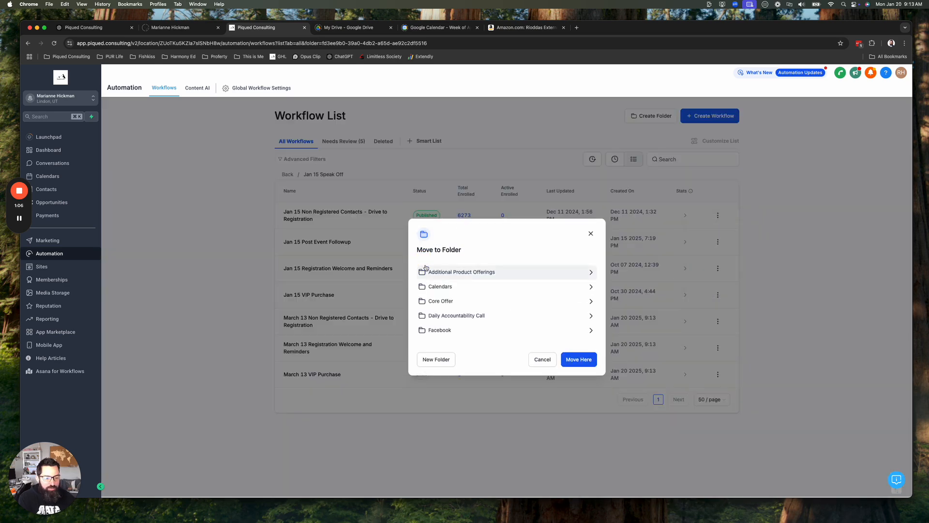
{"action": "scroll", "coordinate": [464, 315], "scroll_direction": "down", "scroll_amount": 4}
{"action": "left_click", "coordinate": [463, 318]}
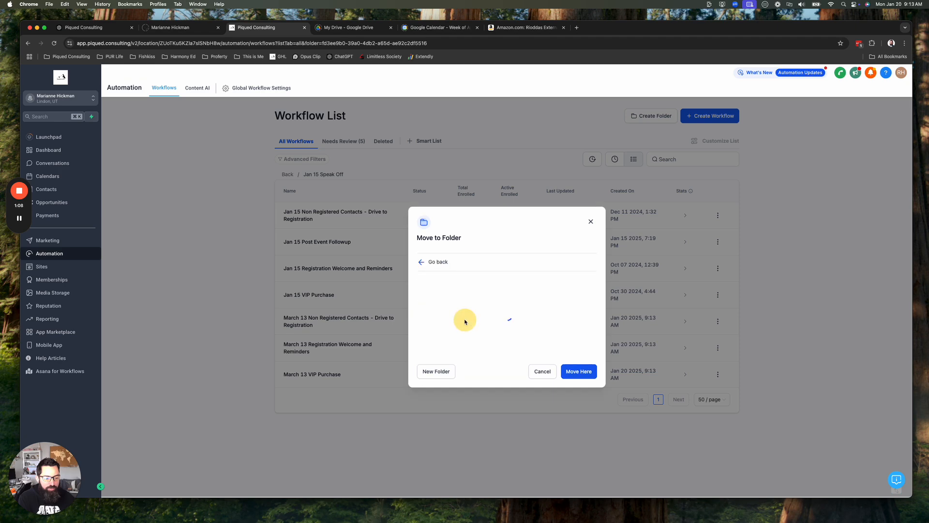
{"action": "left_click", "coordinate": [580, 370]}
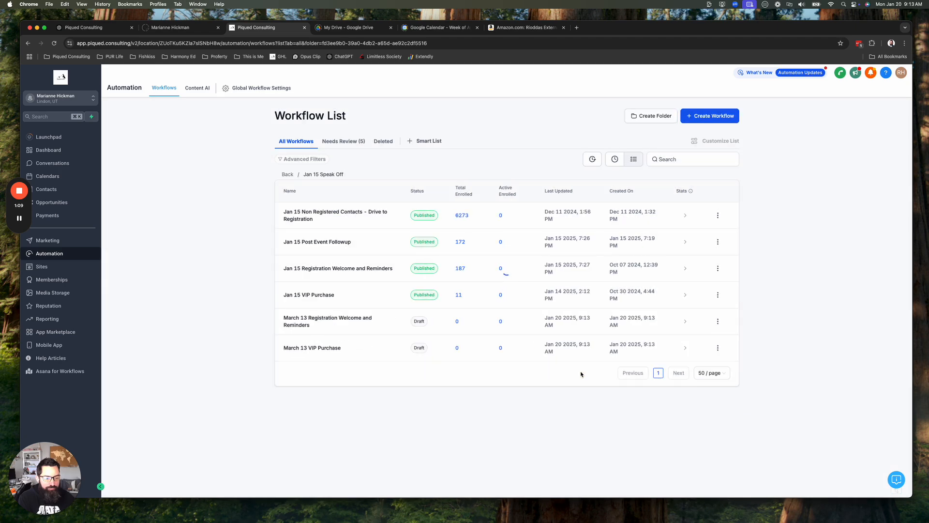
{"action": "left_click", "coordinate": [718, 321]}
{"action": "left_click", "coordinate": [712, 268]}
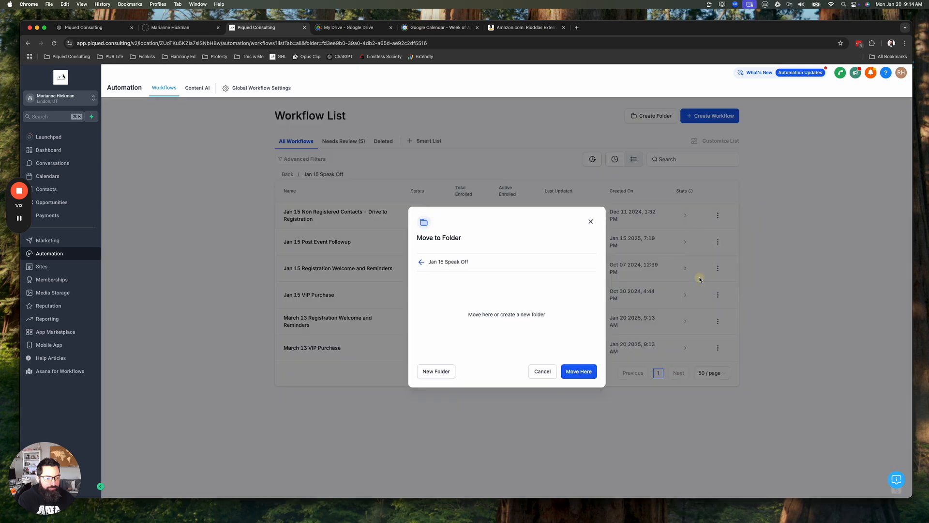
{"action": "left_click", "coordinate": [426, 265]}
{"action": "scroll", "coordinate": [477, 312], "scroll_direction": "down", "scroll_amount": 5}
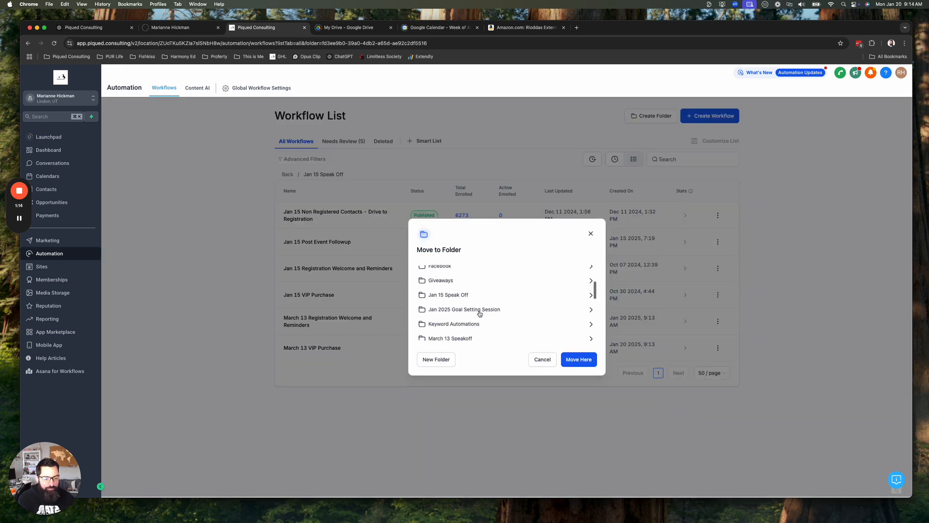
{"action": "left_click", "coordinate": [469, 336]}
{"action": "left_click", "coordinate": [580, 372]}
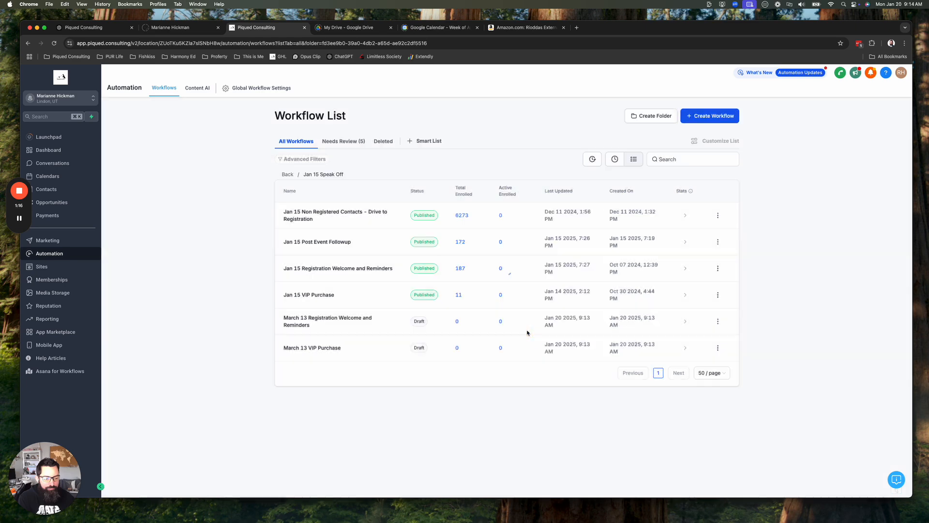
Keep March 13 VIP Purchase as a draft and move it into the March 13 Speakoff folder.
{"action": "left_click", "coordinate": [718, 323]}
{"action": "left_click", "coordinate": [702, 267]}
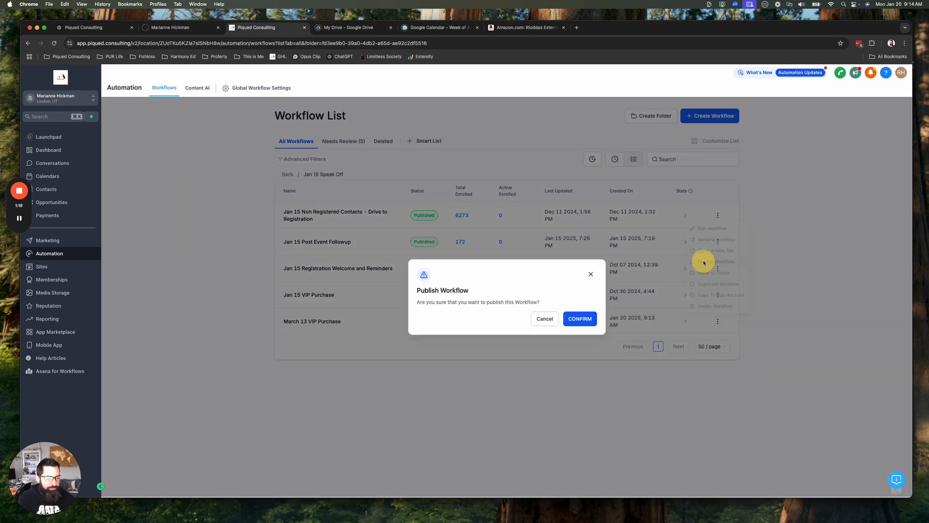
{"action": "left_click", "coordinate": [551, 321]}
{"action": "left_click", "coordinate": [717, 321]}
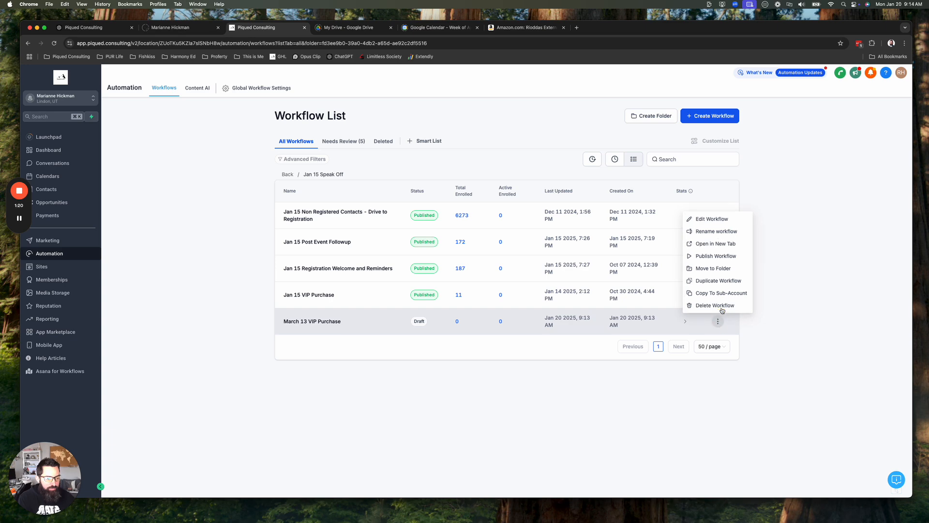
{"action": "left_click", "coordinate": [711, 279]}
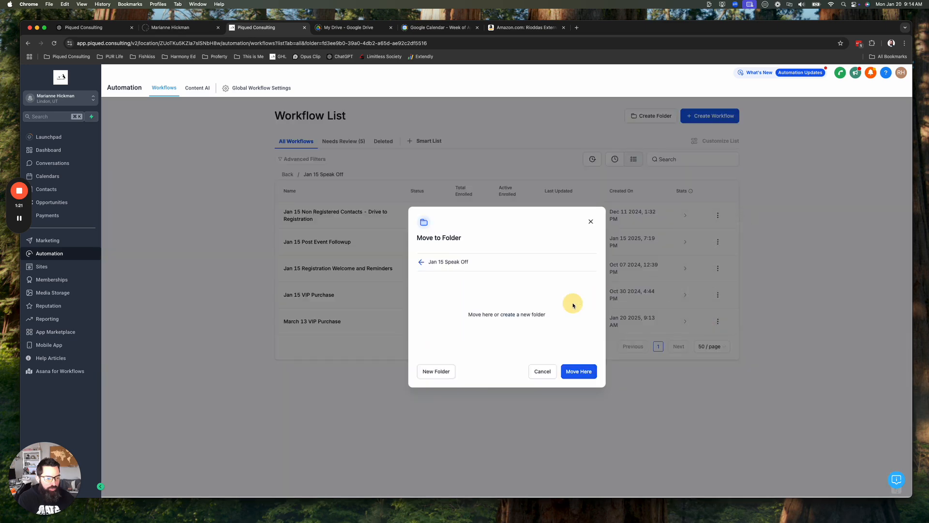
{"action": "left_click", "coordinate": [421, 262]}
{"action": "scroll", "coordinate": [484, 314], "scroll_direction": "down", "scroll_amount": 2}
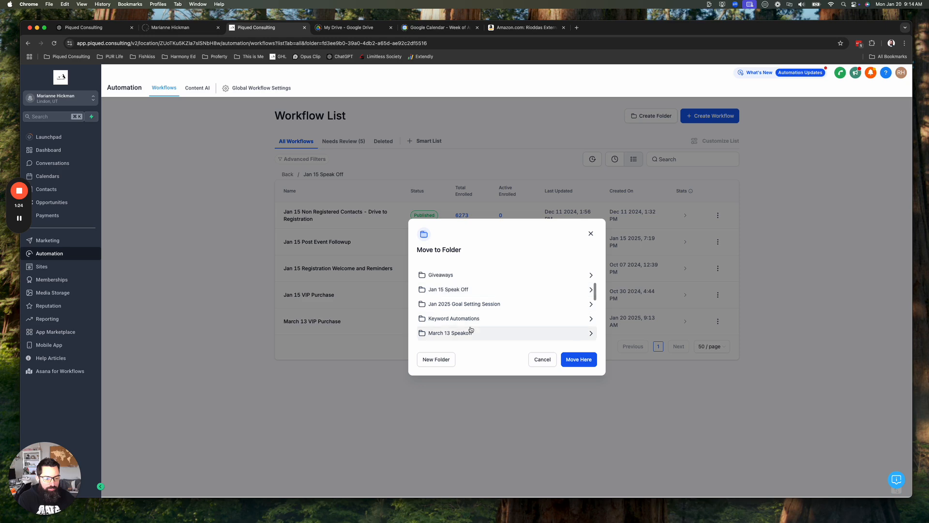
{"action": "left_click", "coordinate": [473, 328]}
{"action": "left_click", "coordinate": [573, 372]}
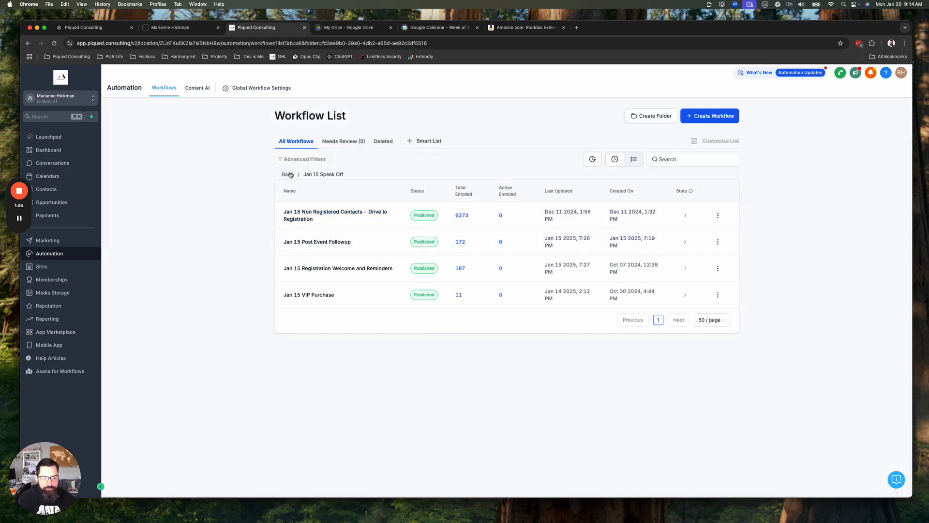
Open the March 13 Speakoff folder and its March 13 Registration Welcome and Reminders workflow.
{"action": "left_click", "coordinate": [287, 175]}
{"action": "scroll", "coordinate": [264, 299], "scroll_direction": "down", "scroll_amount": 4}
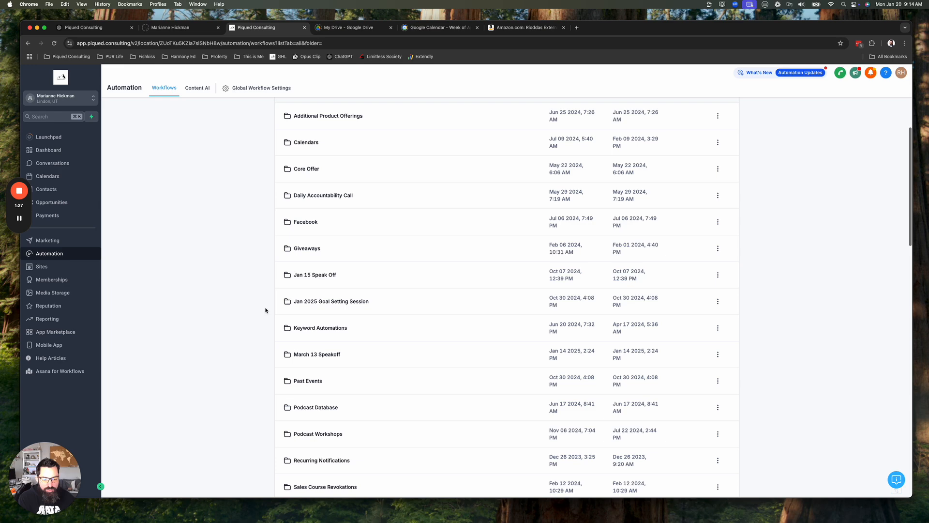
{"action": "left_click", "coordinate": [312, 356]}
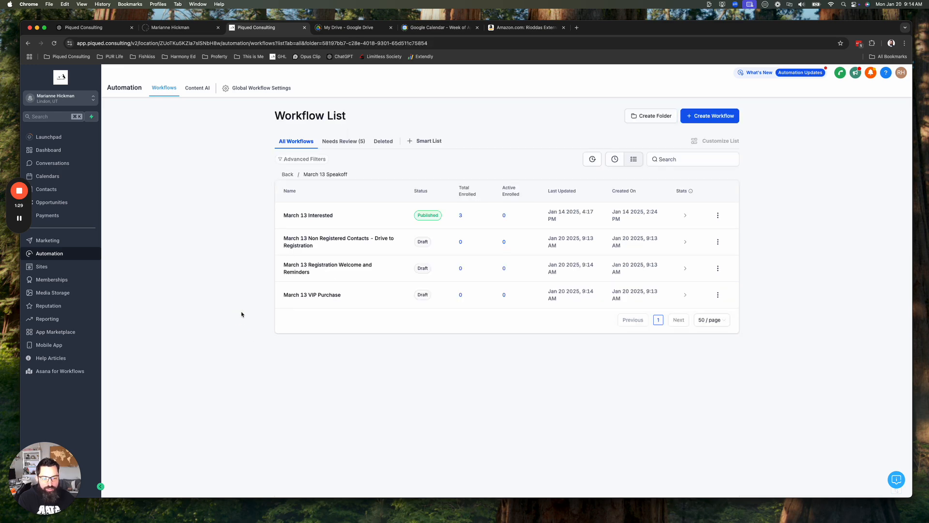
{"action": "left_click", "coordinate": [339, 266]}
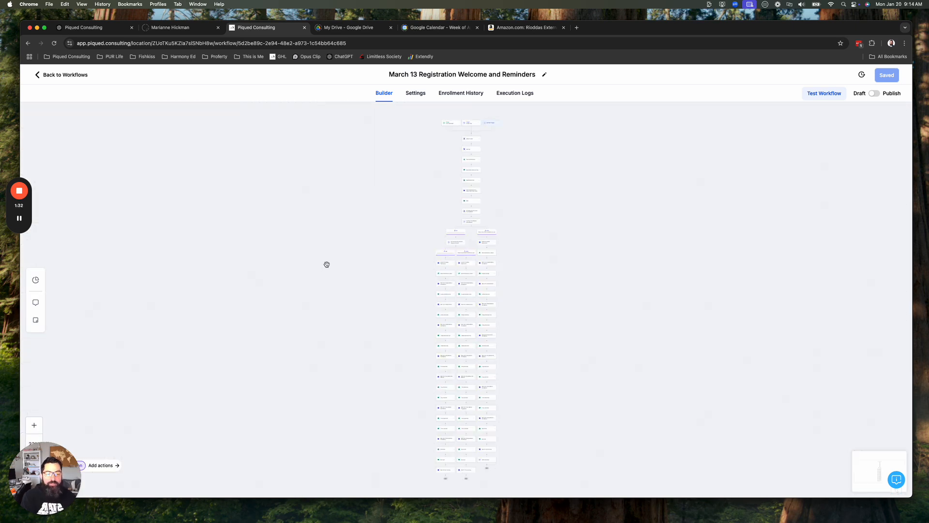
Switch the Form Submitted trigger from the Jan 15 form to the March 13 Speak Off Registration form.
{"action": "left_click_drag", "start_coordinate": [374, 241], "coordinate": [347, 278]}
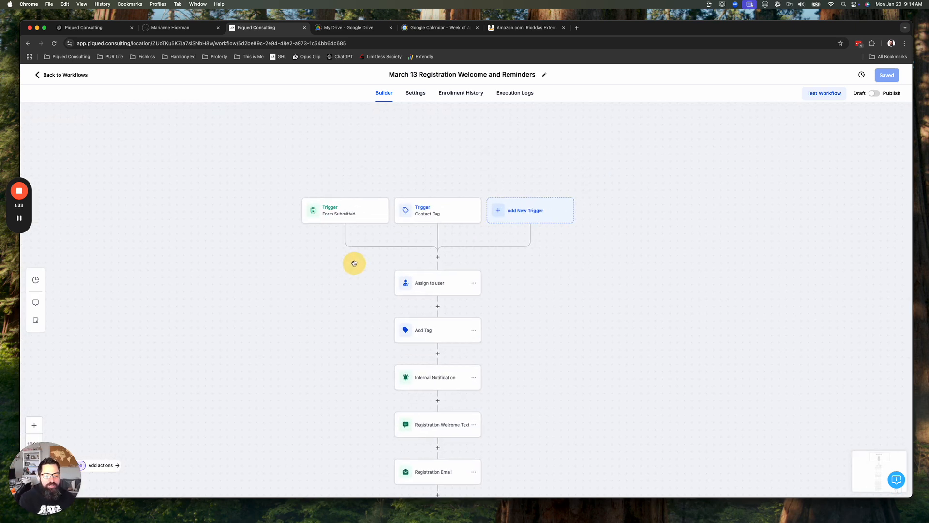
{"action": "left_click", "coordinate": [350, 211]}
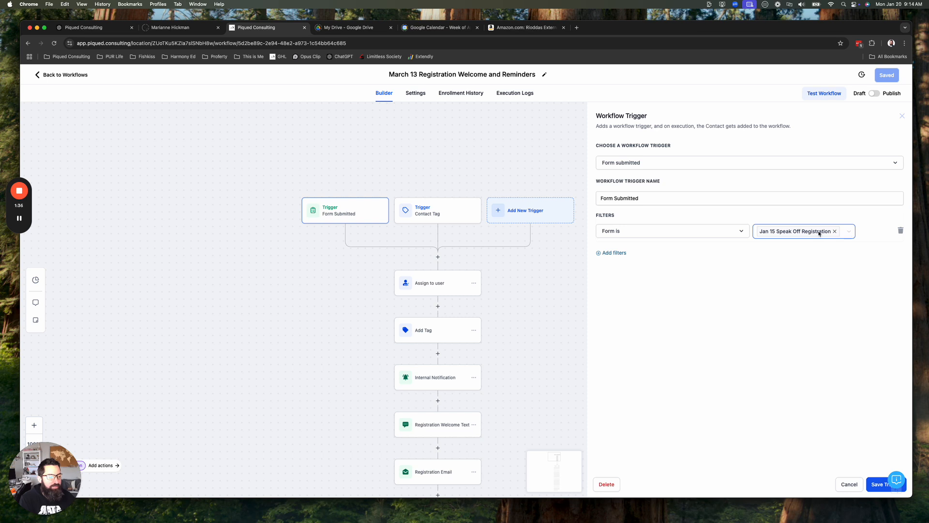
{"action": "left_click", "coordinate": [832, 232]}
{"action": "left_click", "coordinate": [816, 232]}
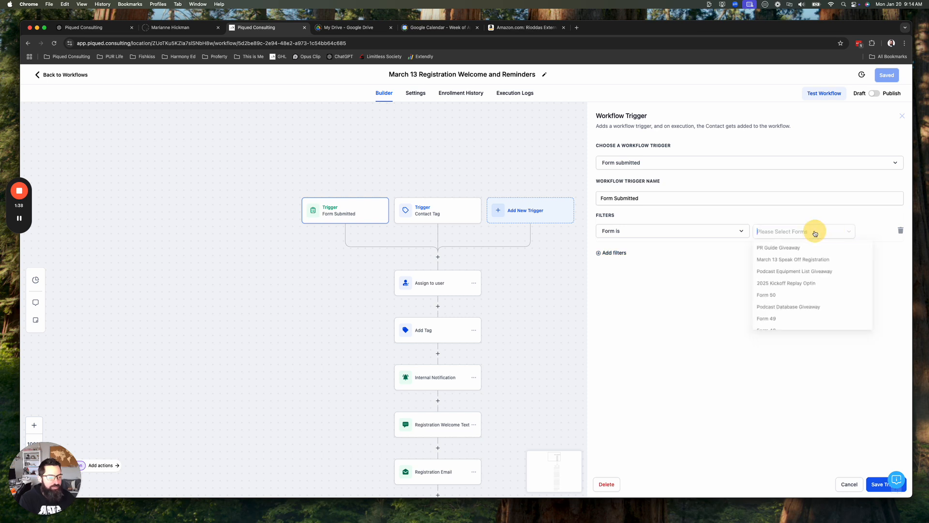
{"action": "left_click", "coordinate": [795, 260]}
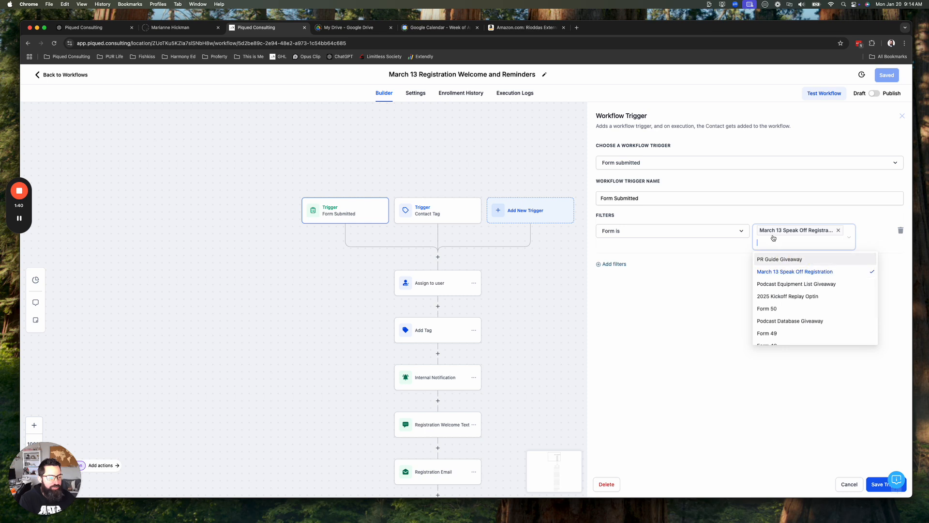
{"action": "left_click", "coordinate": [725, 305]}
{"action": "left_click", "coordinate": [874, 481]}
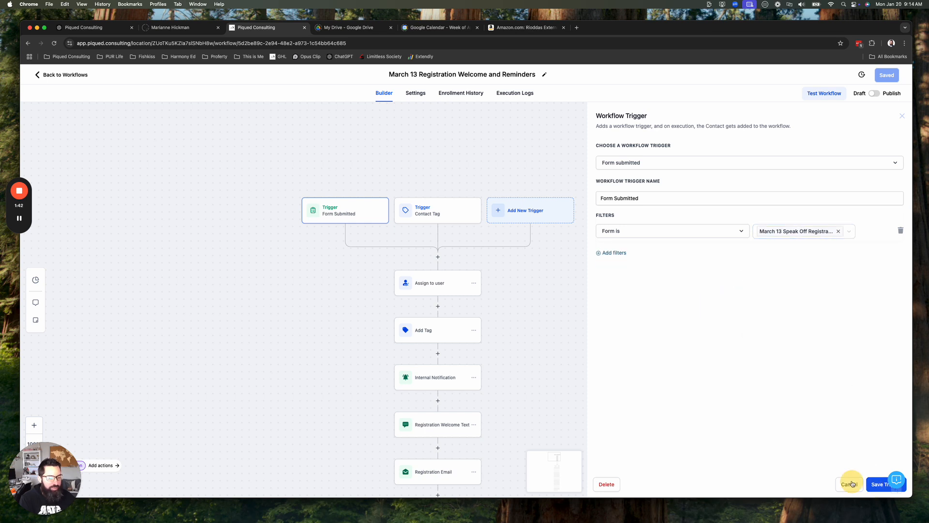
Replace the Contact Tag trigger's jan15 tag with a new 'march13 speakoff registered' tag.
{"action": "left_click", "coordinate": [433, 213]}
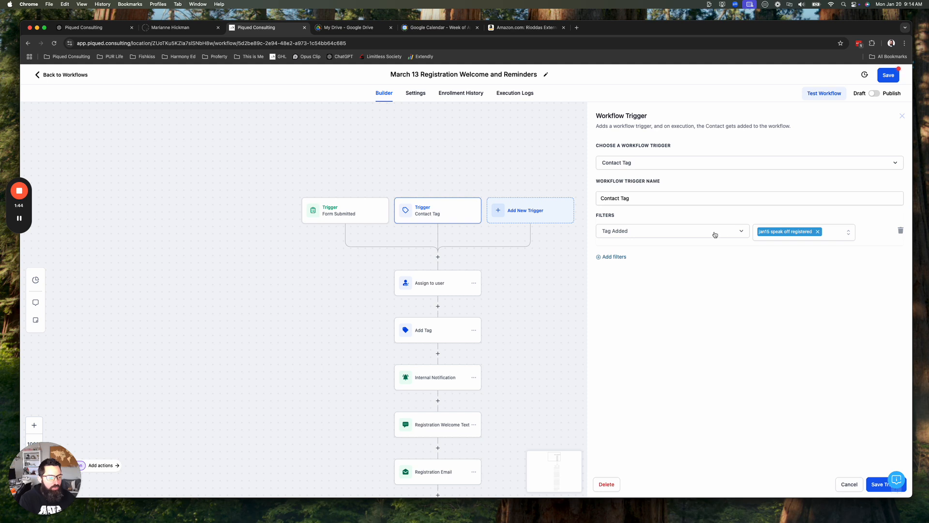
{"action": "left_click", "coordinate": [818, 232]}
{"action": "left_click", "coordinate": [799, 232]}
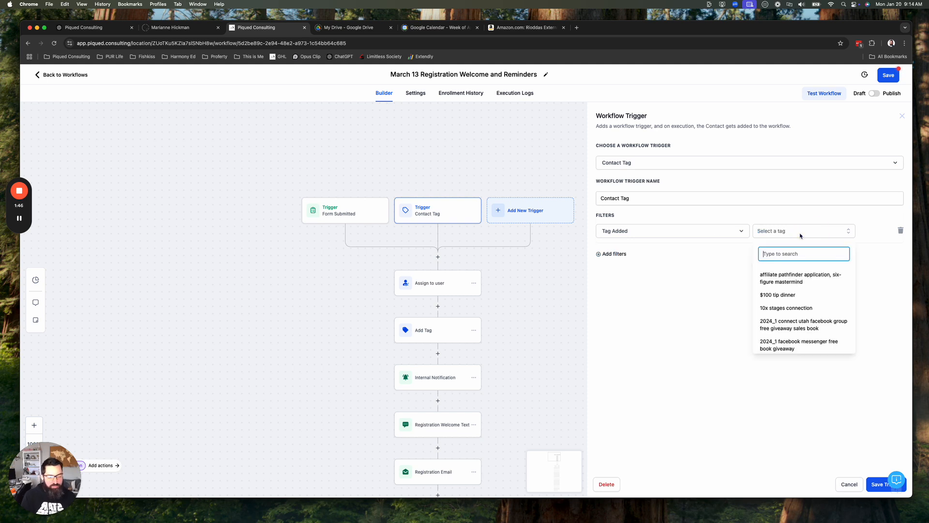
{"action": "type", "text": "march"}
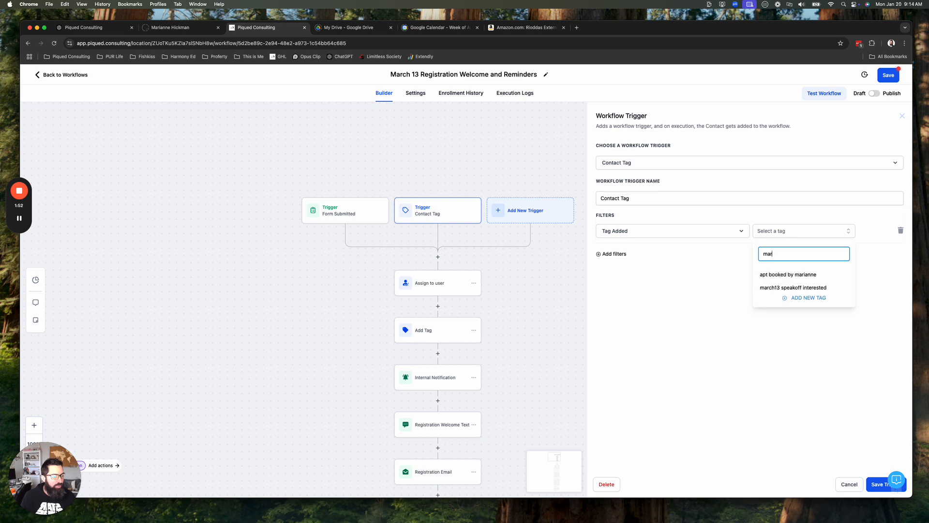
{"action": "type", "text": "ch13 speak"}
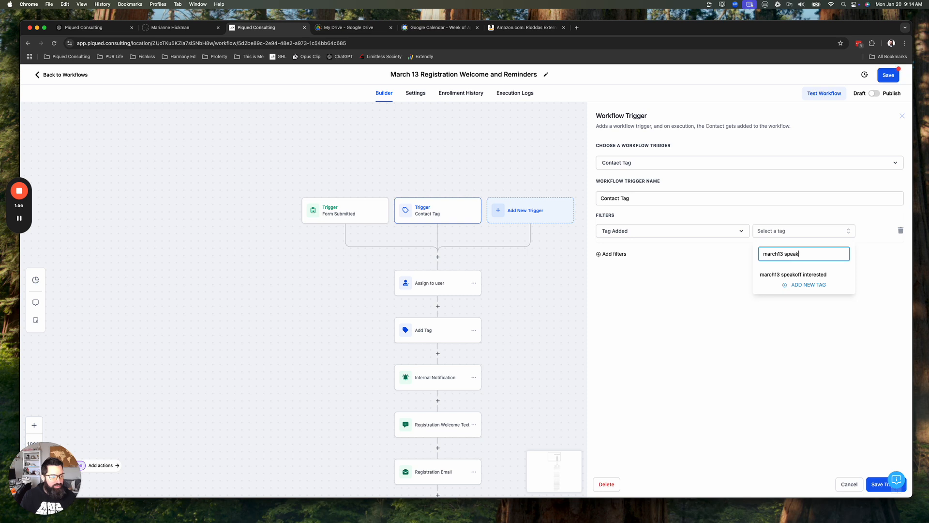
{"action": "type", "text": "off registered"}
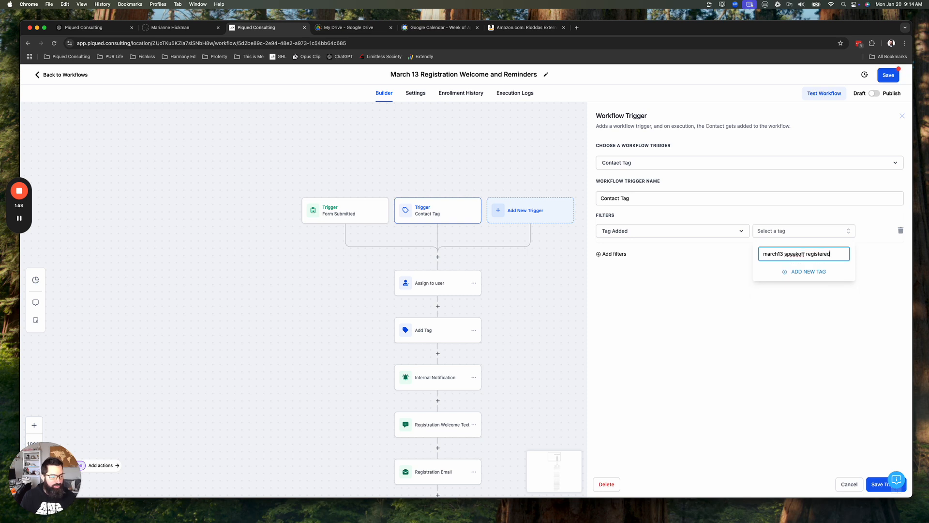
{"action": "left_click", "coordinate": [812, 272]}
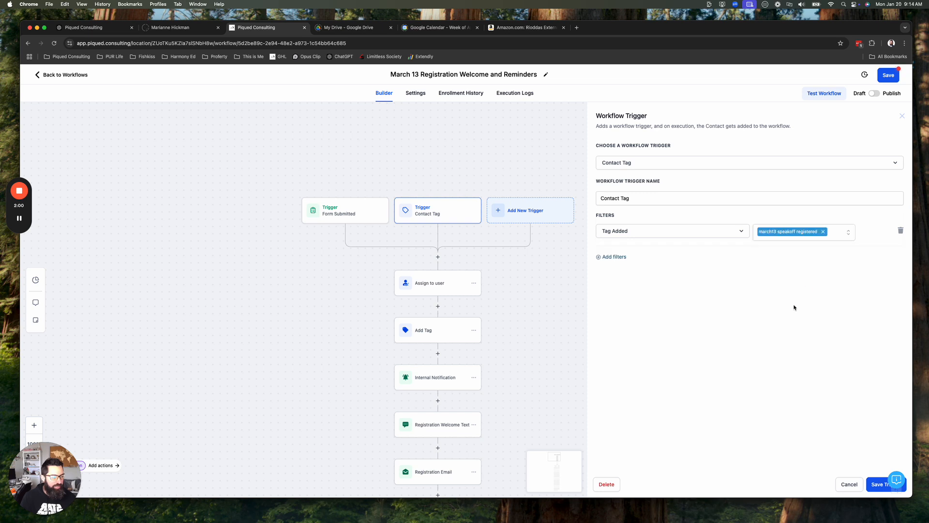
{"action": "left_click", "coordinate": [878, 486]}
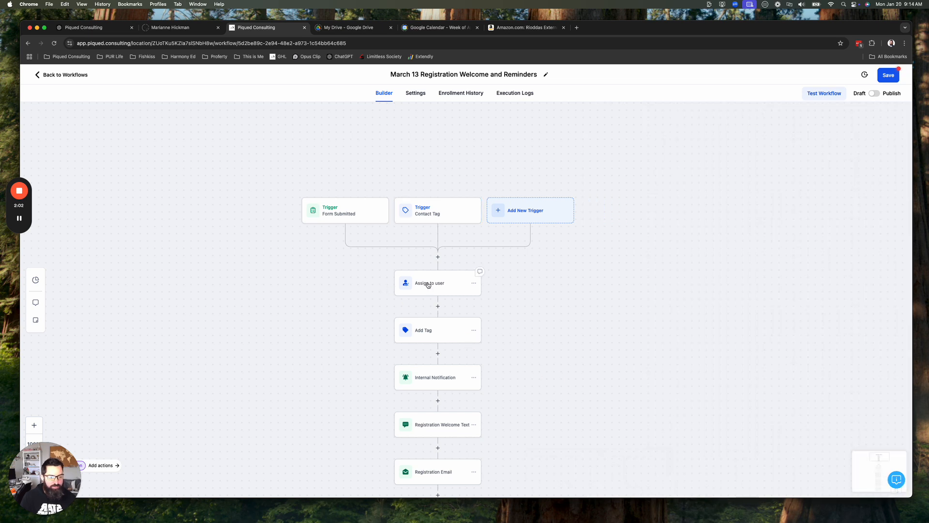
{"action": "left_click", "coordinate": [430, 284]}
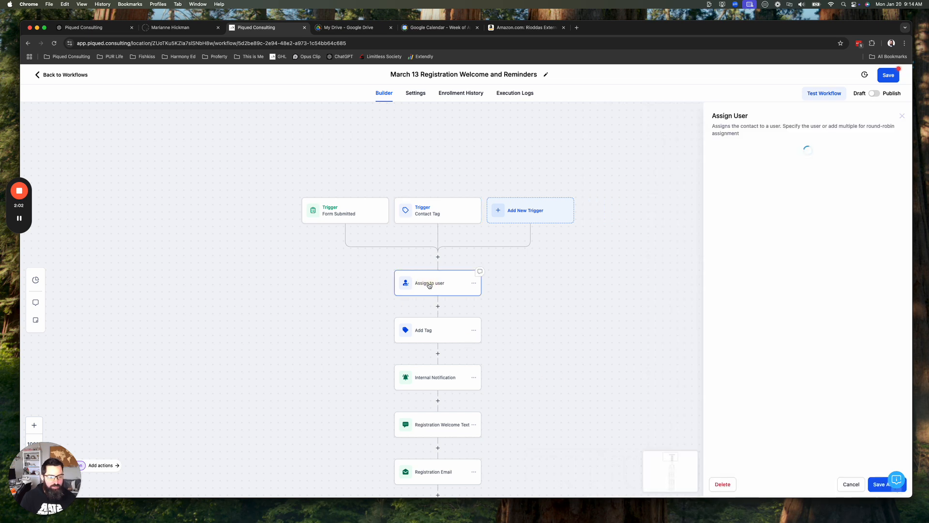
Delete the Assign to user action from the workflow.
{"action": "left_click", "coordinate": [474, 284]}
{"action": "mouse_move", "coordinate": [502, 338]}
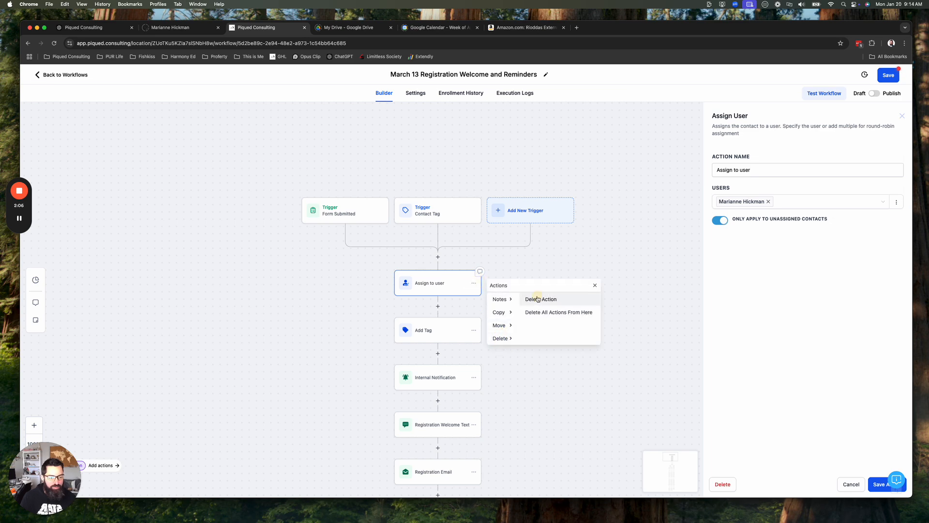
{"action": "left_click", "coordinate": [538, 299]}
{"action": "left_click", "coordinate": [542, 303]}
Make the Add Tag action apply 'march13 speakoff registered' instead of the jan15 tag.
{"action": "left_click", "coordinate": [421, 282]}
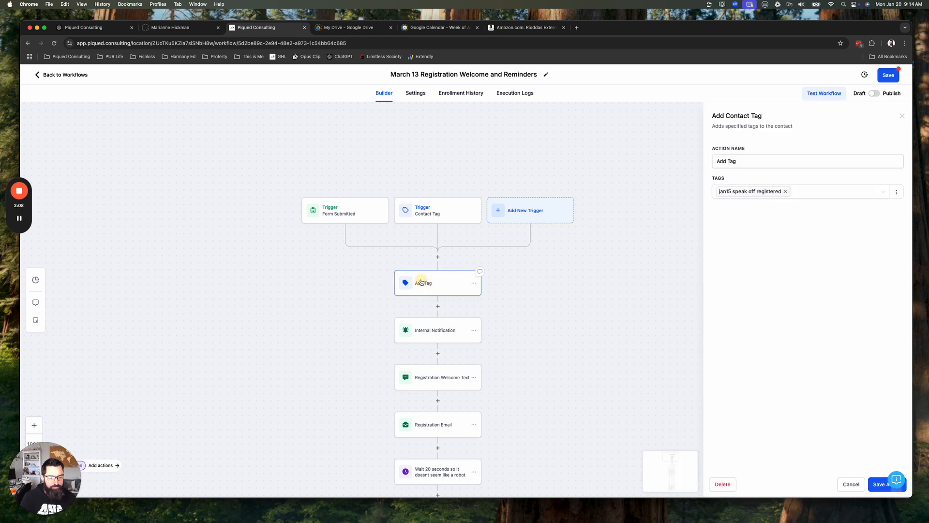
{"action": "left_click", "coordinate": [785, 191]}
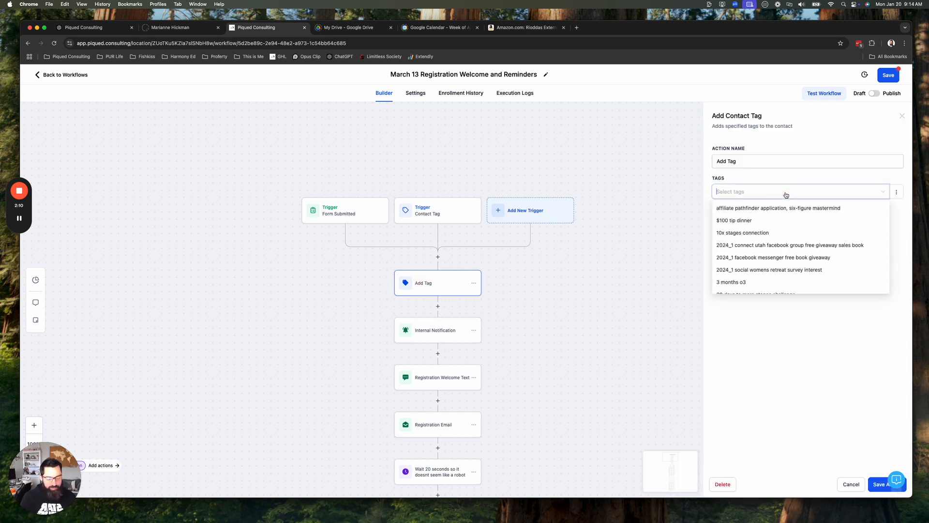
{"action": "type", "text": "march13"}
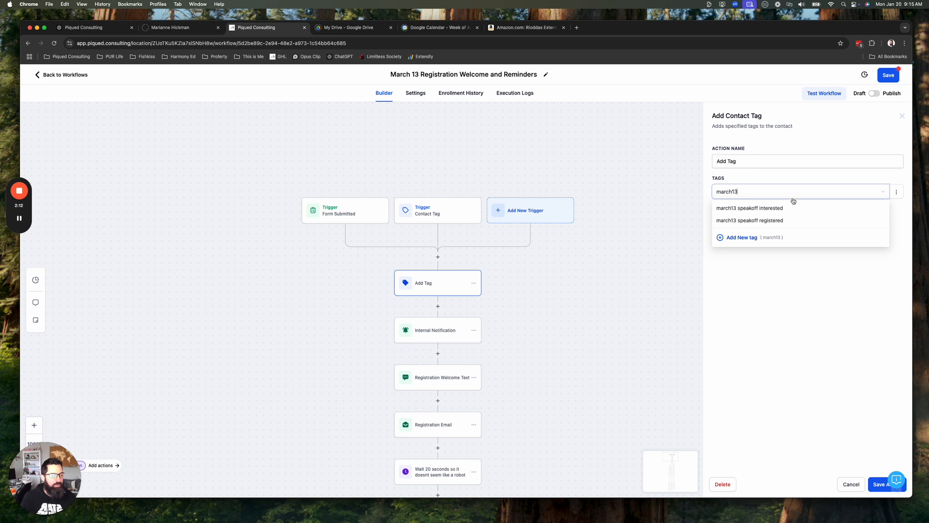
{"action": "left_click", "coordinate": [778, 220]}
{"action": "left_click", "coordinate": [782, 279]}
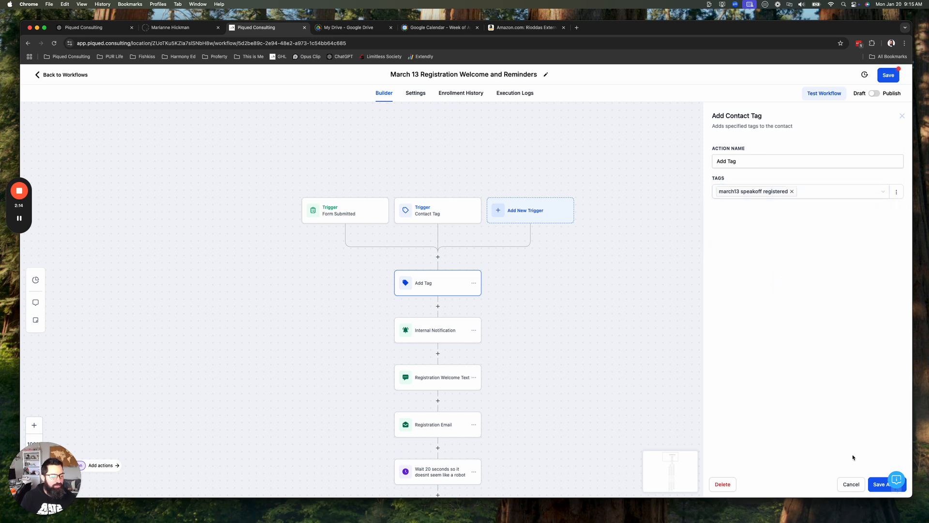
{"action": "left_click", "coordinate": [879, 483]}
Change the Internal Notification message date from Jan 15th to 'on March 13!'.
{"action": "left_click", "coordinate": [457, 339]}
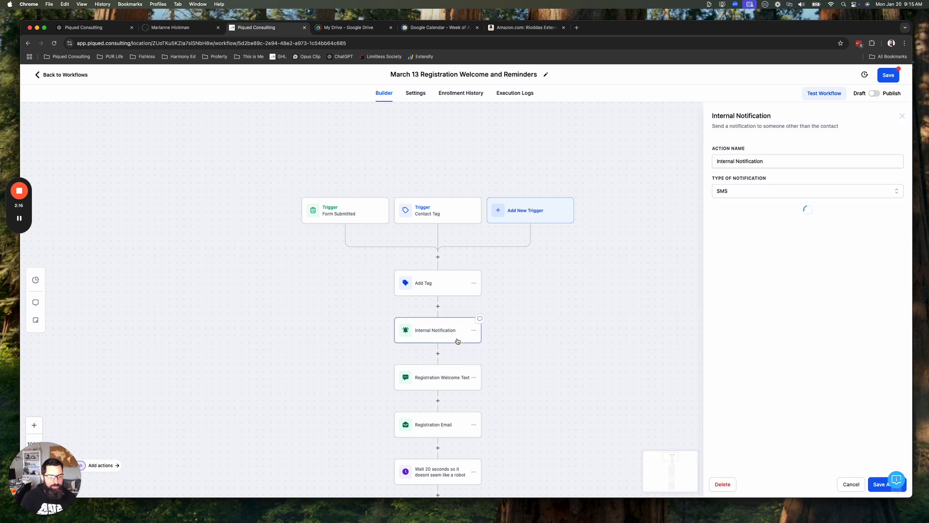
{"action": "scroll", "coordinate": [804, 320], "scroll_direction": "down", "scroll_amount": 1}
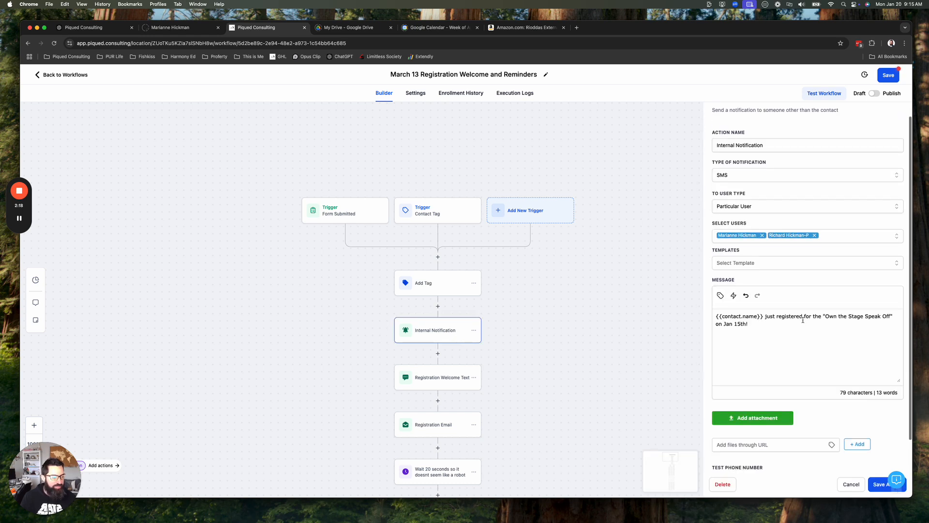
{"action": "mouse_move", "coordinate": [748, 324]}
{"action": "left_mouse_down"}
{"action": "mouse_move", "coordinate": [720, 325]}
{"action": "mouse_move", "coordinate": [730, 324]}
{"action": "left_mouse_up"}
{"action": "type", "text": "M"}
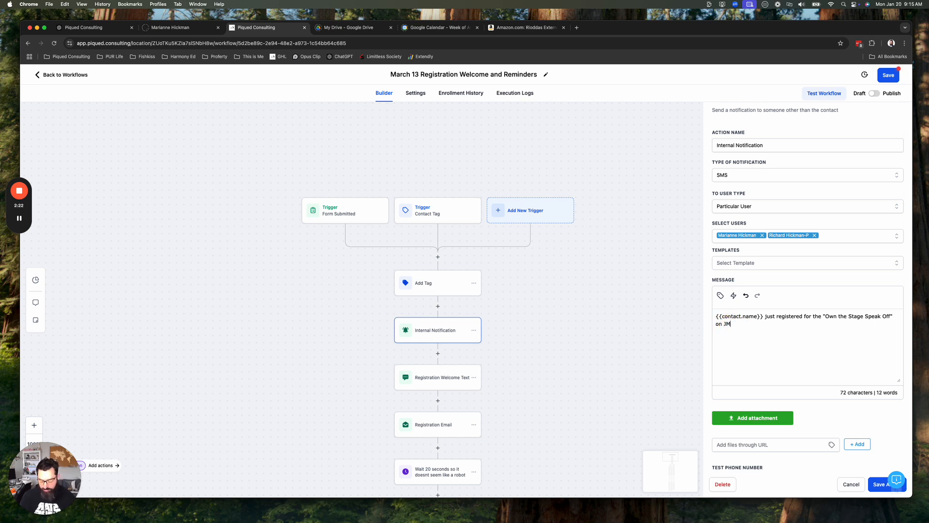
{"action": "type", "text": "a"}
{"action": "key", "text": "BackSpace"}
{"action": "key", "text": "BackSpace"}
{"action": "key", "text": "BackSpace"}
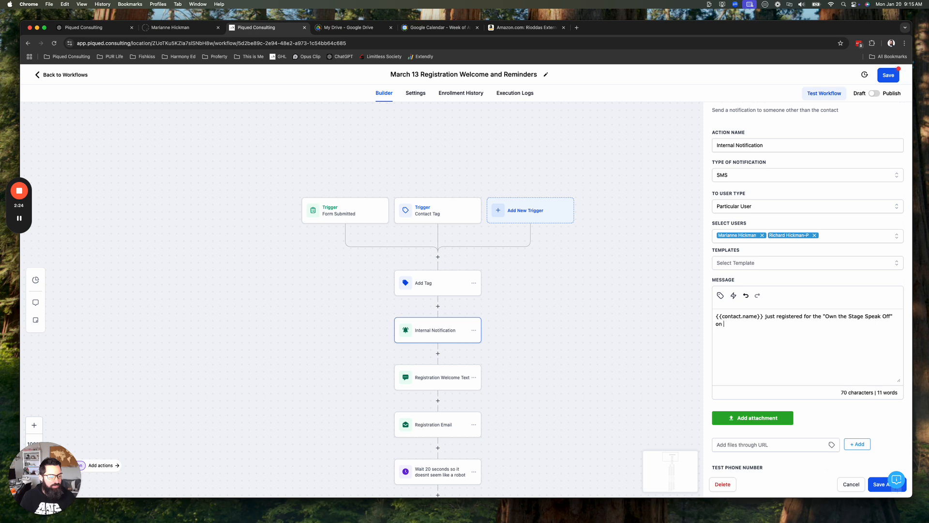
{"action": "type", "text": "March 13!"}
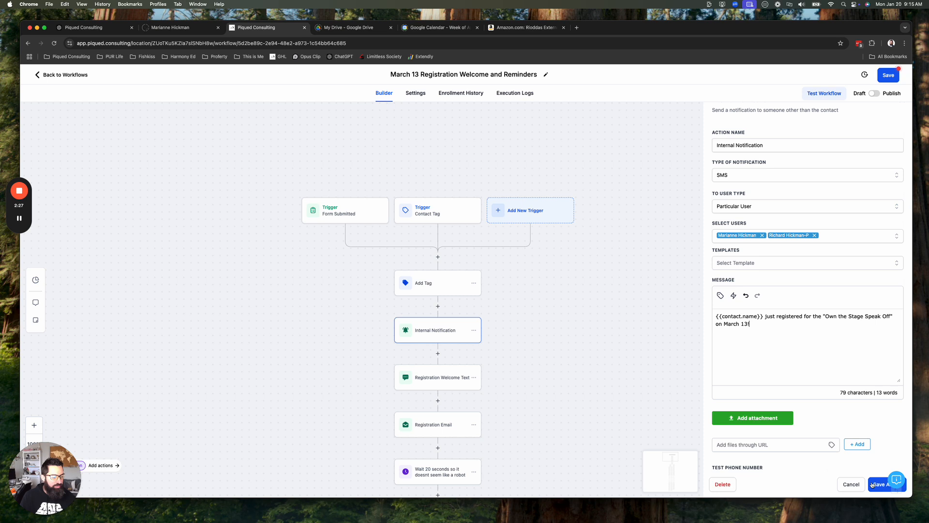
{"action": "left_click", "coordinate": [873, 484]}
{"action": "scroll", "coordinate": [556, 380], "scroll_direction": "down", "scroll_amount": 2}
{"action": "left_click", "coordinate": [446, 326]}
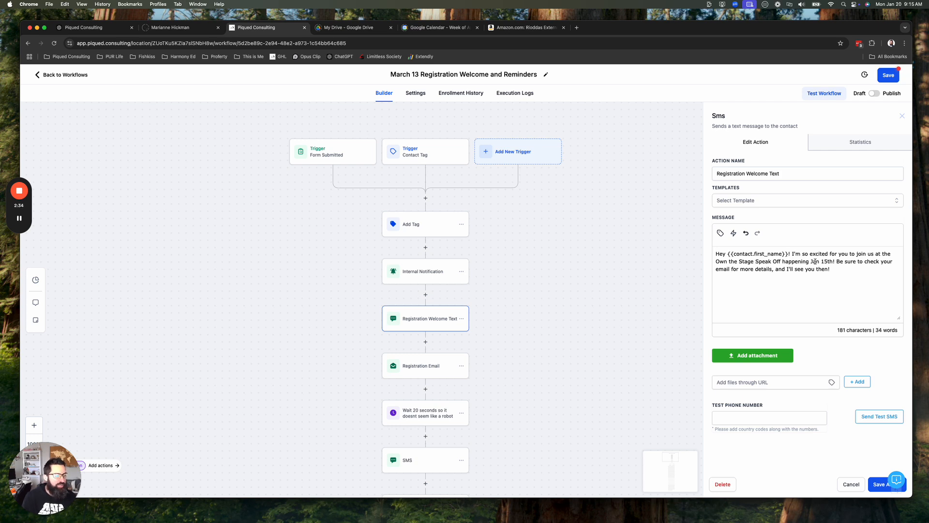
Change the Registration Welcome Text date from Jan 15 to March 13.
{"action": "left_click_drag", "start_coordinate": [811, 262], "coordinate": [835, 261]}
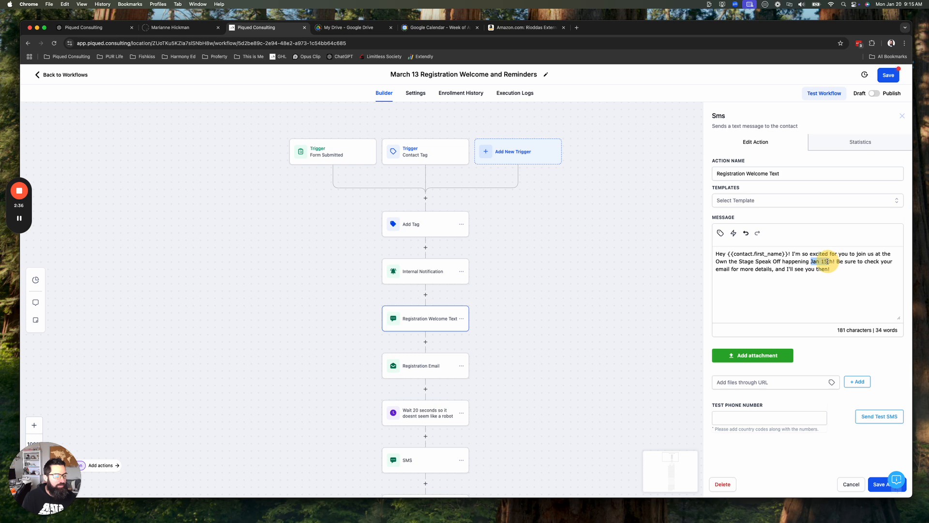
{"action": "type", "text": "March 13"}
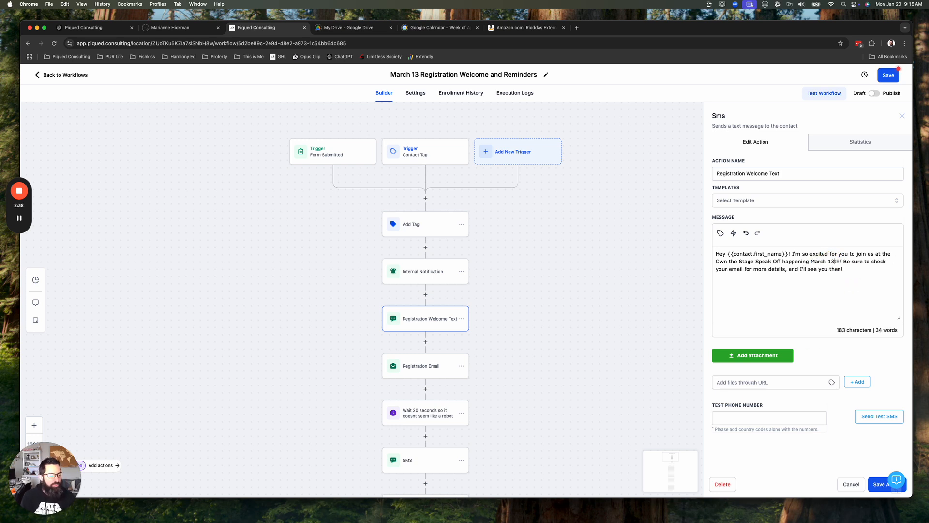
{"action": "left_click", "coordinate": [876, 485]}
Set the Registration Email template to 'March 13 Speak Off - Registration' and save.
{"action": "left_click", "coordinate": [421, 372]}
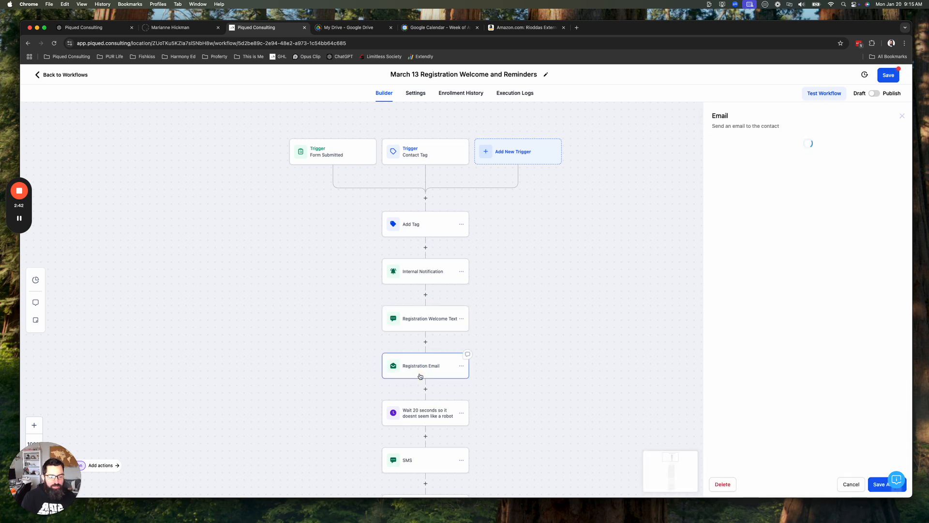
{"action": "left_click", "coordinate": [768, 313]}
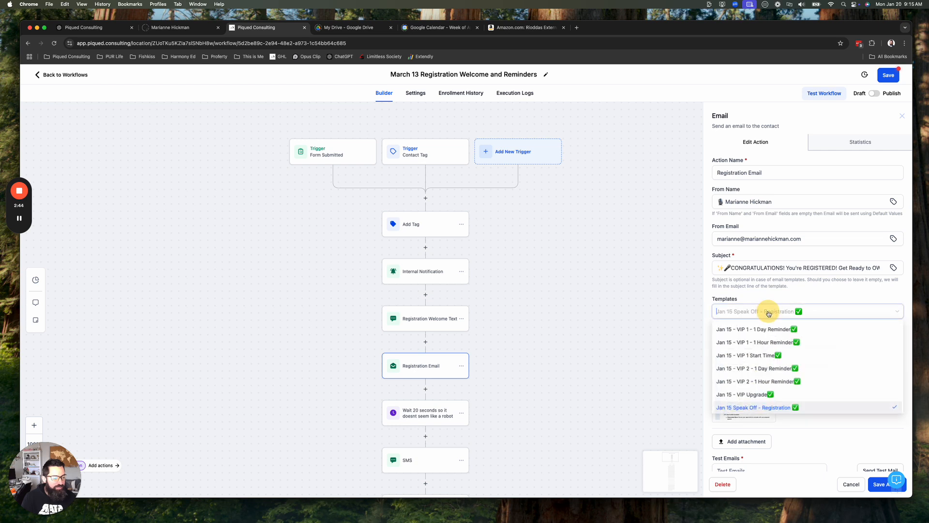
{"action": "type", "text": "march"}
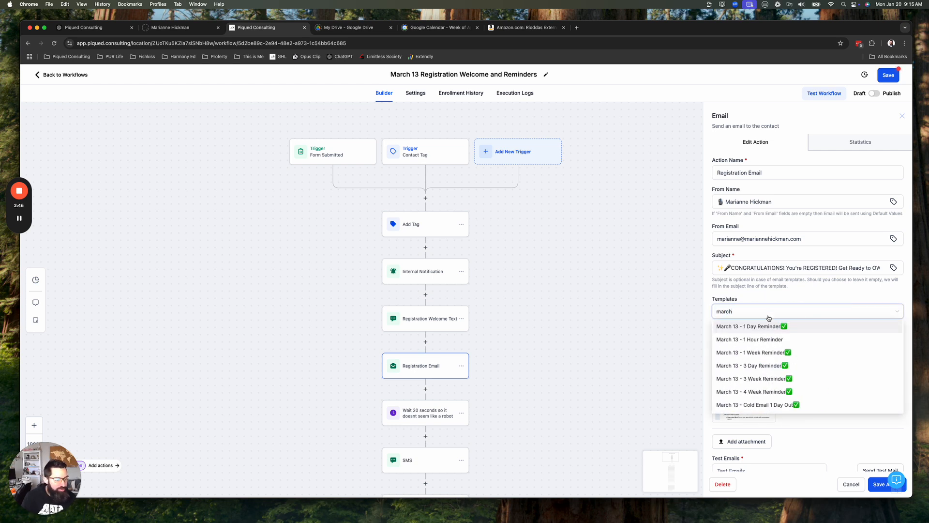
{"action": "scroll", "coordinate": [772, 365], "scroll_direction": "down", "scroll_amount": 5}
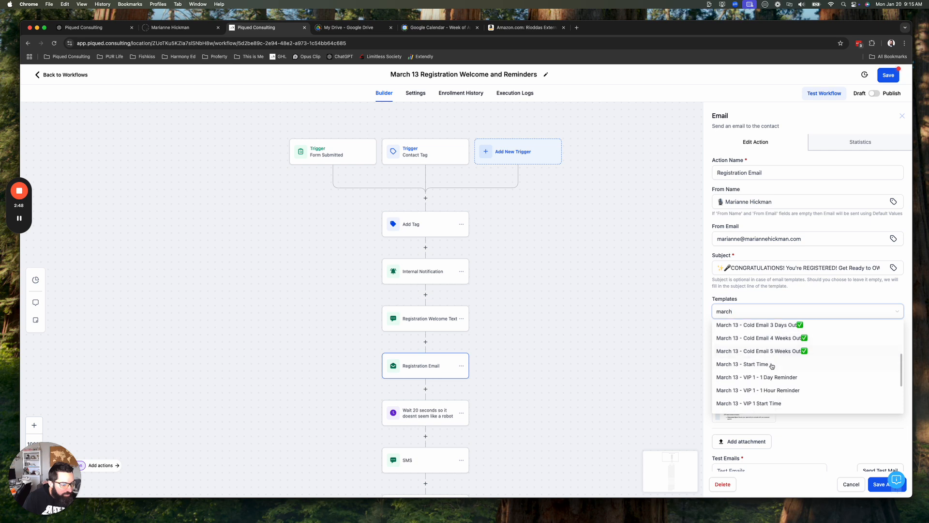
{"action": "scroll", "coordinate": [772, 366], "scroll_direction": "down", "scroll_amount": 5}
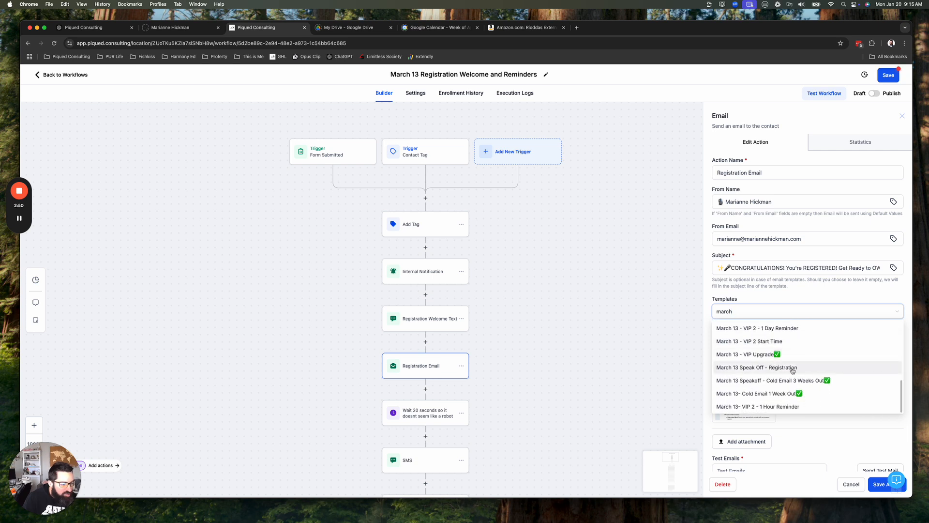
{"action": "left_click", "coordinate": [795, 369]}
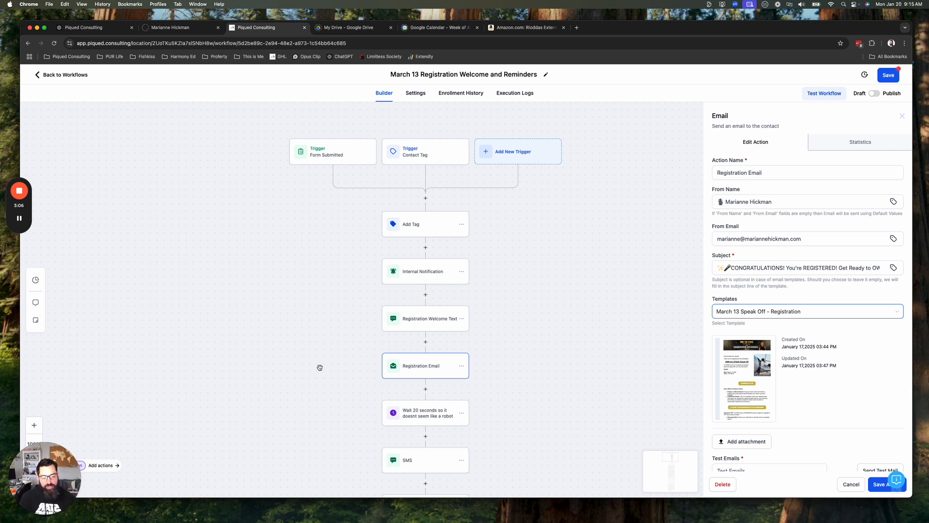
{"action": "left_click", "coordinate": [883, 490]}
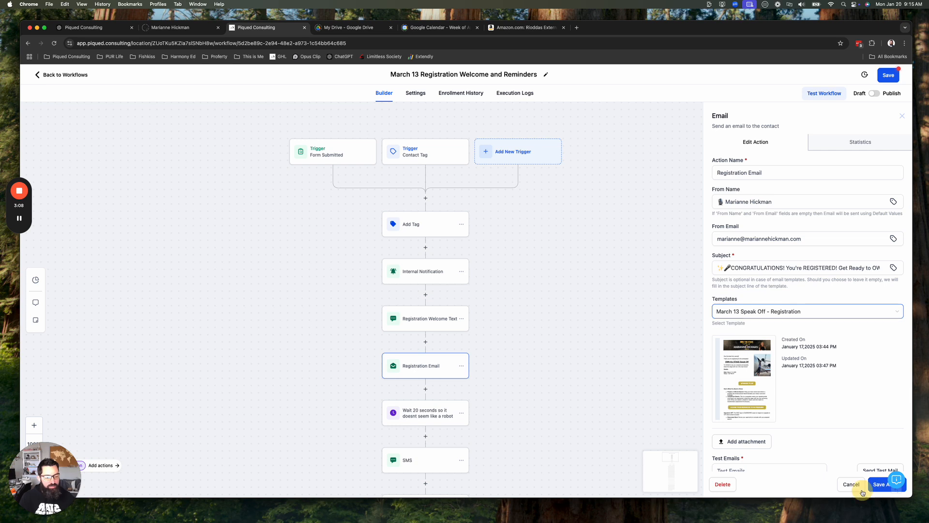
Delete the follow-up SMS step after the Registration Email.
{"action": "scroll", "coordinate": [520, 434], "scroll_direction": "down", "scroll_amount": 3}
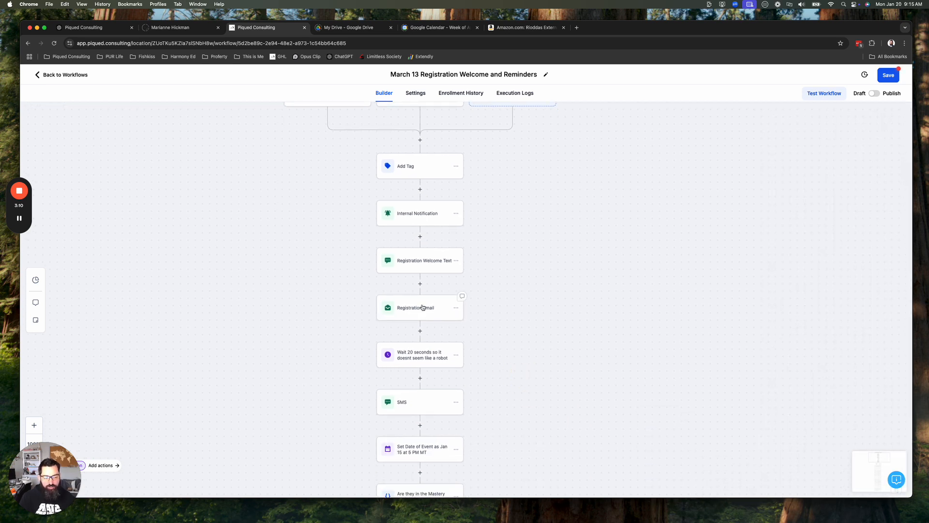
{"action": "scroll", "coordinate": [552, 427], "scroll_direction": "down", "scroll_amount": 1}
{"action": "left_click", "coordinate": [405, 329]}
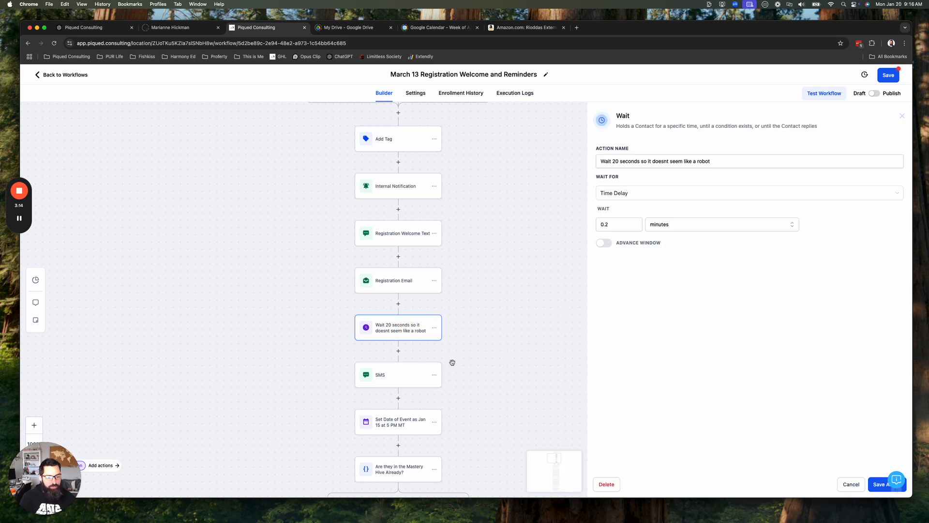
{"action": "left_click", "coordinate": [416, 367]}
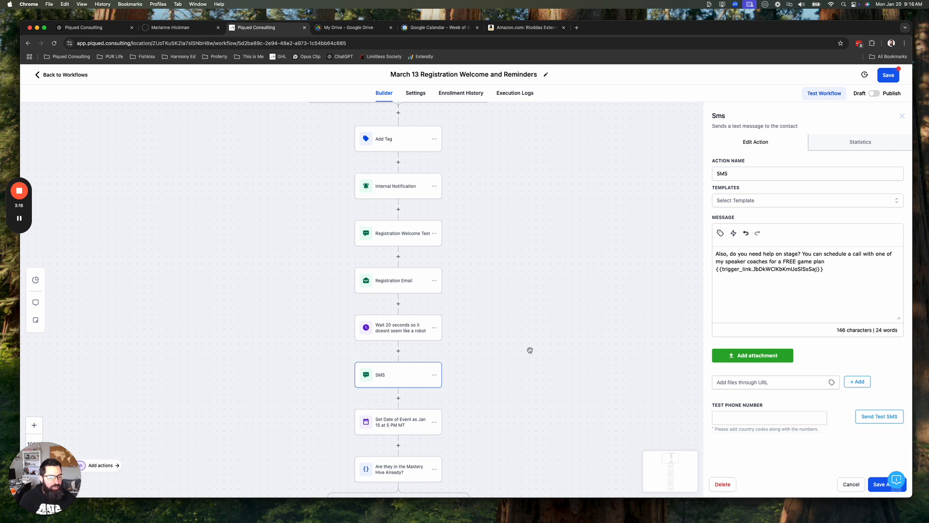
{"action": "left_click", "coordinate": [434, 375]}
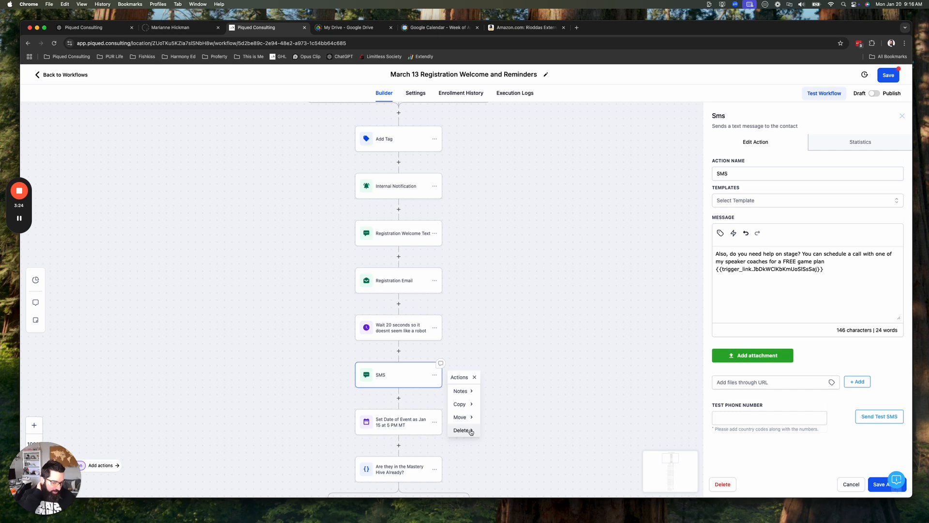
{"action": "mouse_move", "coordinate": [470, 431]}
{"action": "left_click", "coordinate": [512, 390]}
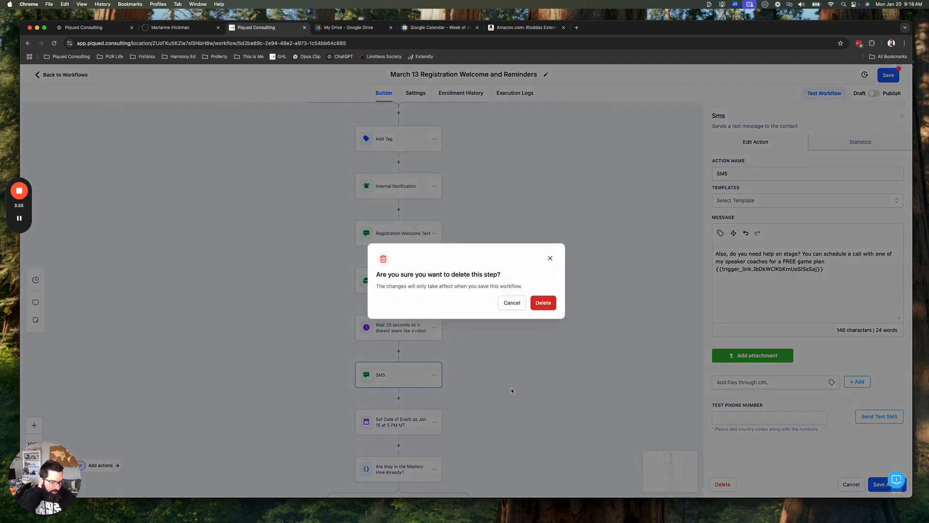
{"action": "left_click", "coordinate": [543, 304]}
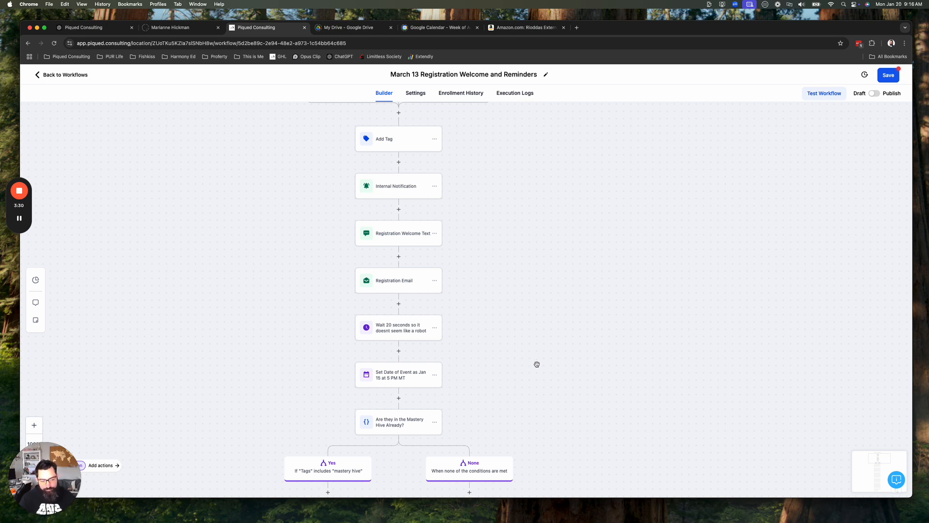
Delete the Wait 20 seconds step.
{"action": "left_click", "coordinate": [437, 329]}
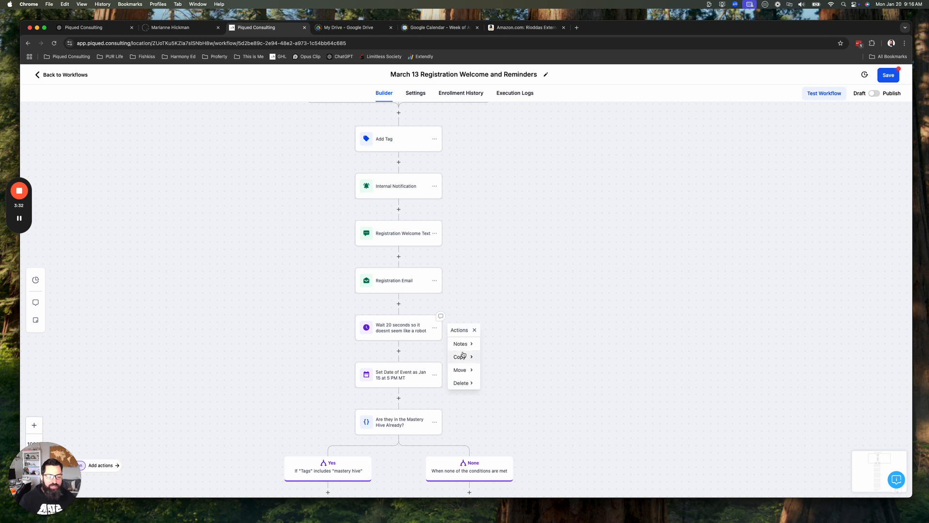
{"action": "mouse_move", "coordinate": [462, 356]}
{"action": "left_click", "coordinate": [508, 344]}
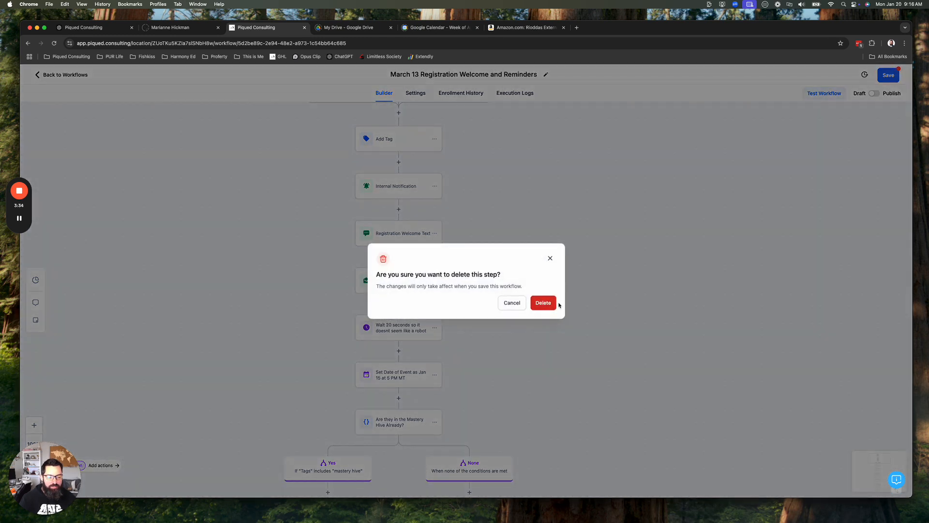
{"action": "left_click", "coordinate": [544, 306]}
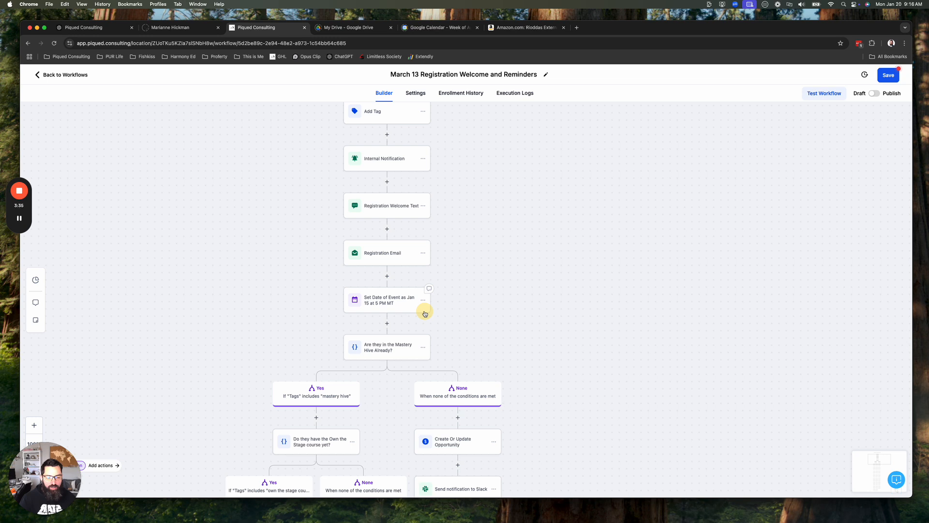
Rename the event-date step for March 13 and set its date to March 13, 2025.
{"action": "left_click", "coordinate": [393, 304]}
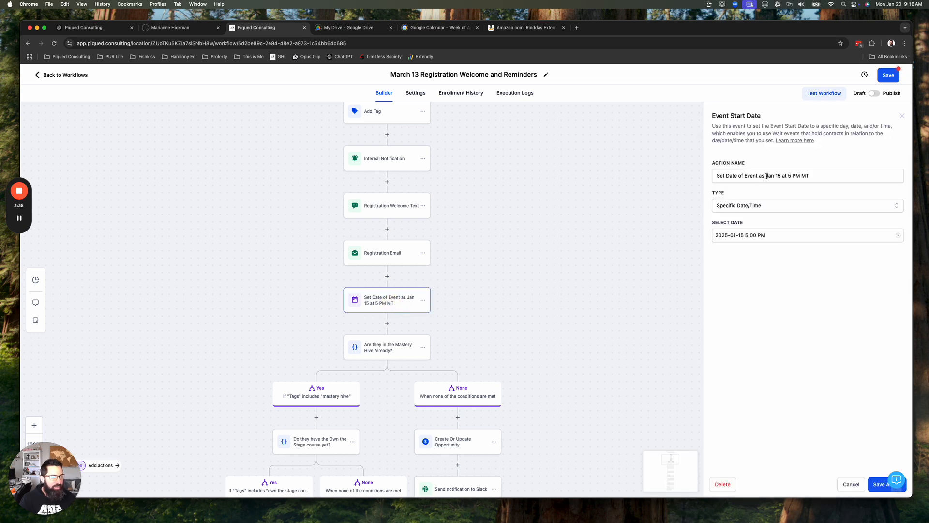
{"action": "left_click_drag", "start_coordinate": [767, 176], "coordinate": [779, 176]}
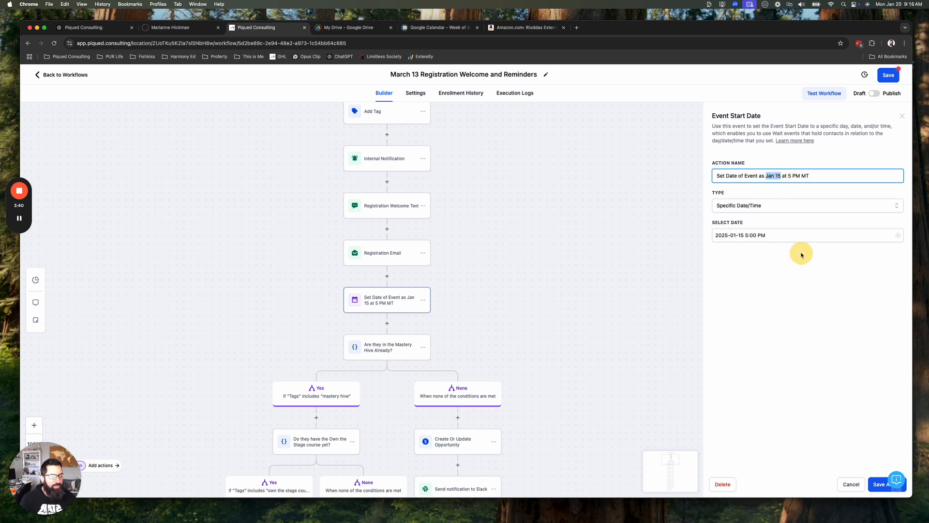
{"action": "type", "text": "March"}
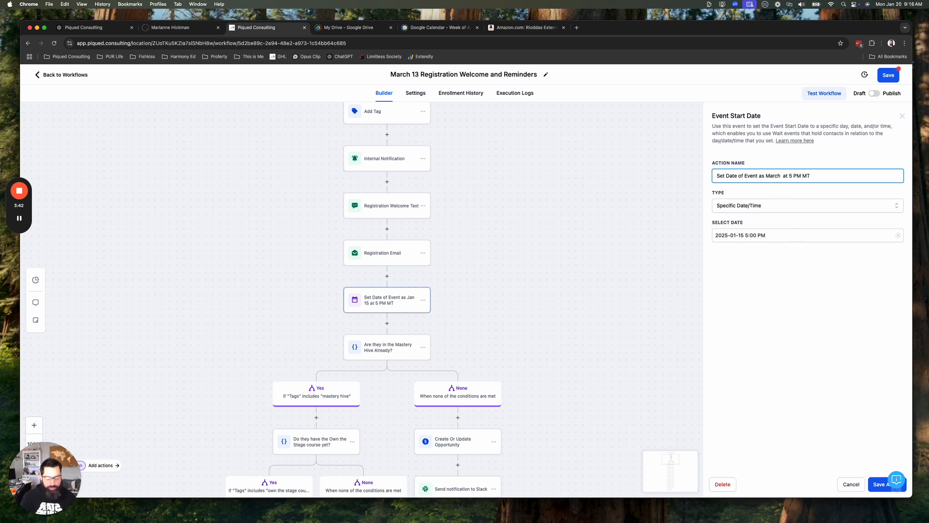
{"action": "type", "text": " 13"}
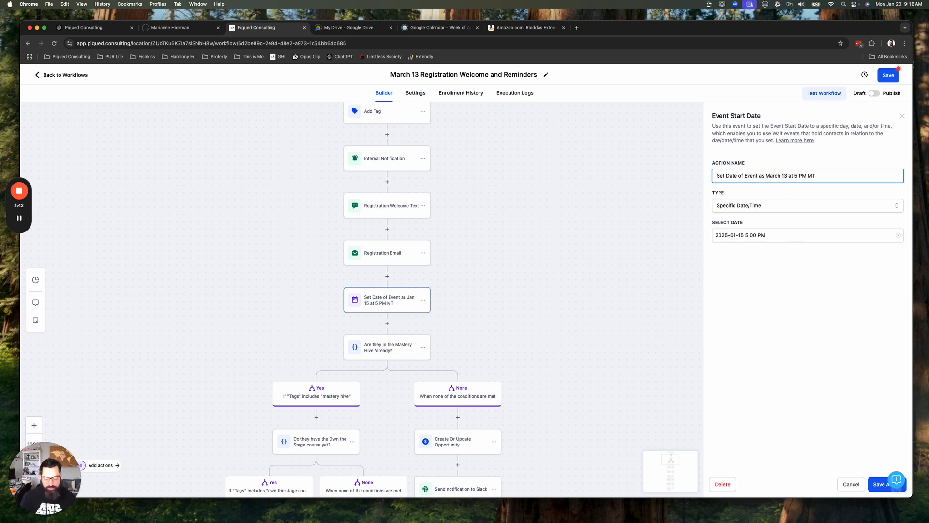
{"action": "left_click", "coordinate": [751, 239]}
{"action": "left_click", "coordinate": [812, 253]}
{"action": "left_click", "coordinate": [812, 254]}
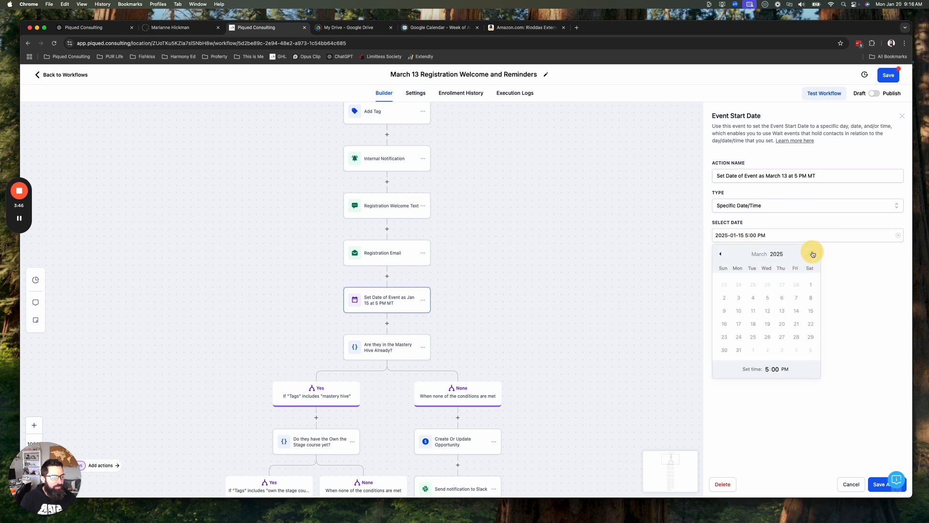
{"action": "left_click", "coordinate": [781, 311]}
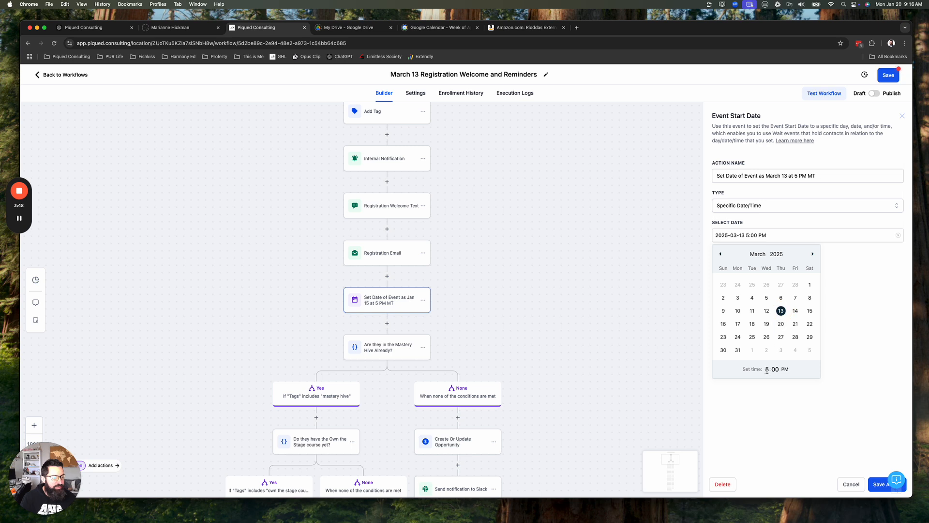
{"action": "left_click", "coordinate": [848, 371]}
{"action": "left_click", "coordinate": [880, 484]}
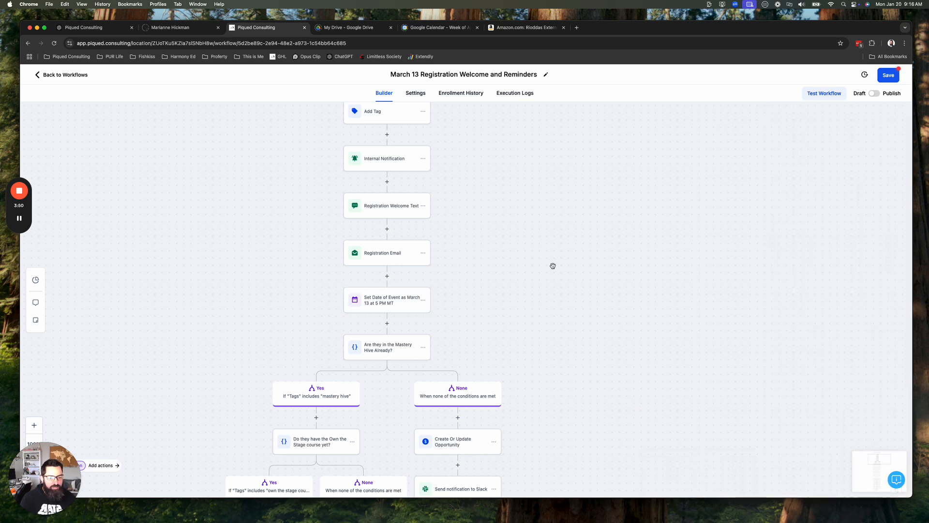
{"action": "left_click_drag", "start_coordinate": [575, 381], "coordinate": [533, 239]}
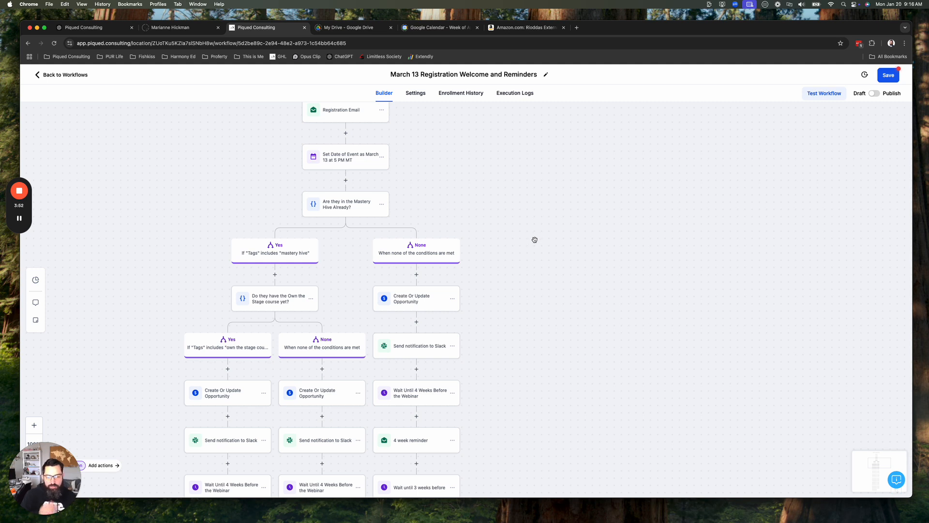
Move all None-branch steps from Create Or Update Opportunity onward to directly below Set Date of Event.
{"action": "scroll", "coordinate": [566, 310], "scroll_direction": "down", "scroll_amount": 2}
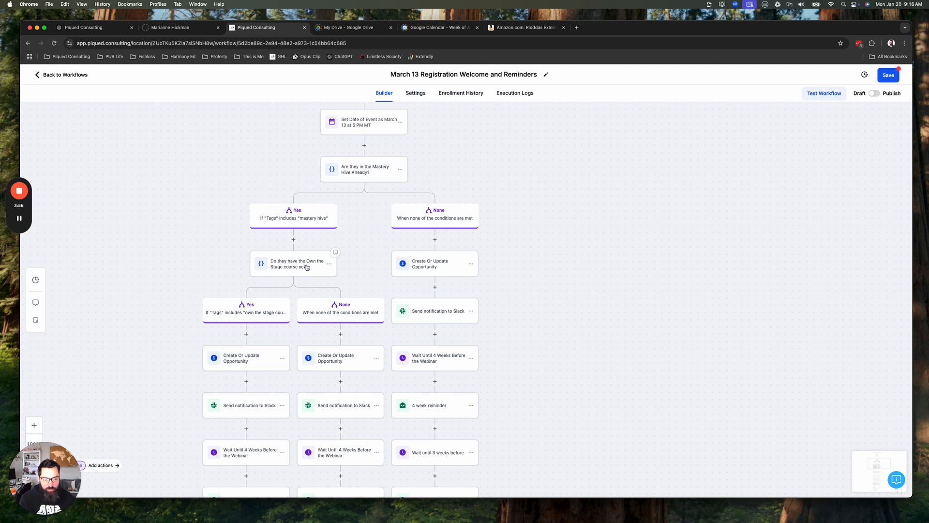
{"action": "scroll", "coordinate": [539, 300], "scroll_direction": "down", "scroll_amount": 3}
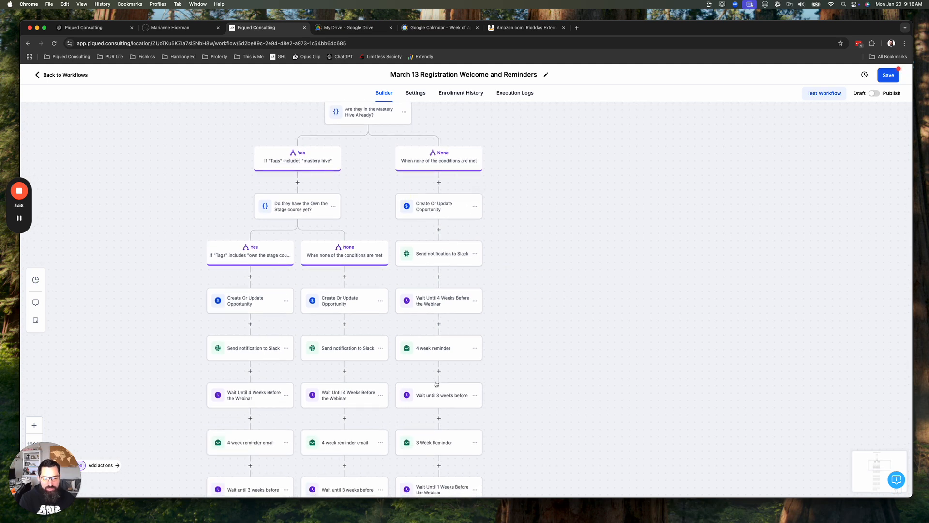
{"action": "left_click_drag", "start_coordinate": [529, 225], "coordinate": [508, 352]}
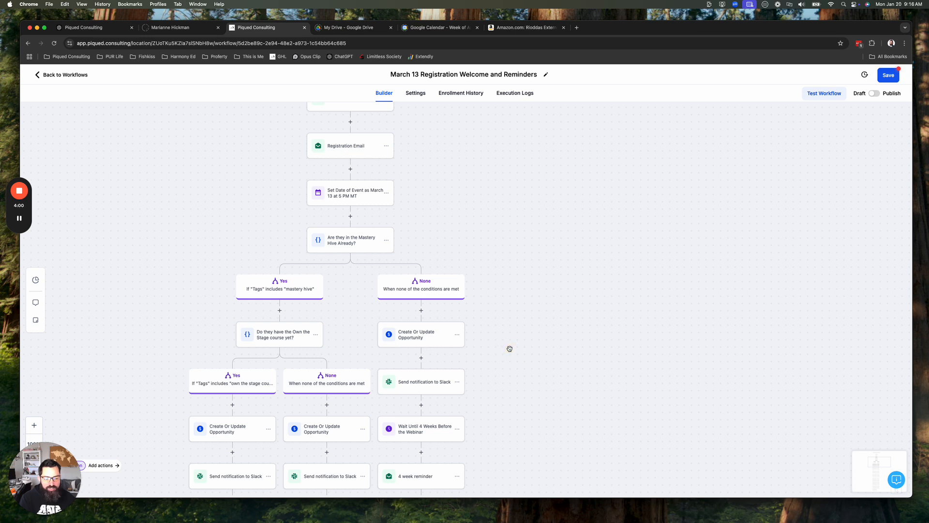
{"action": "left_click", "coordinate": [458, 337]}
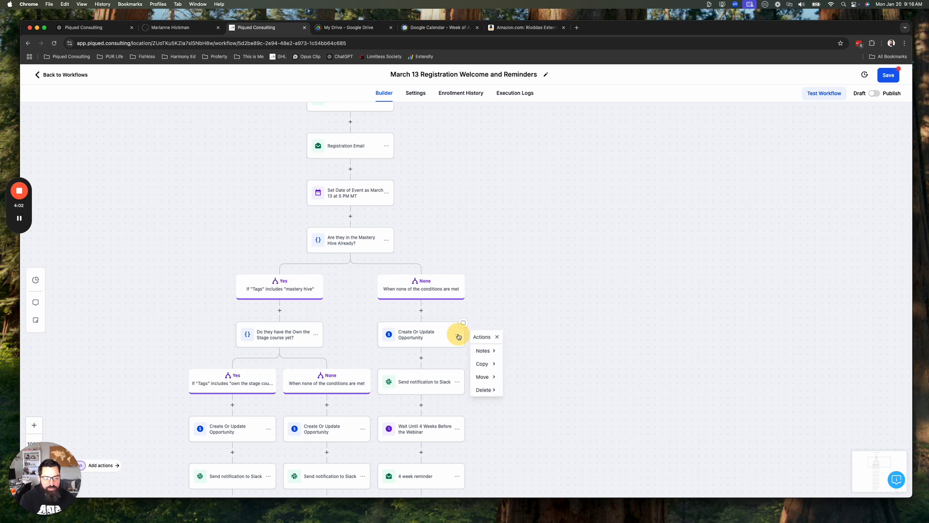
{"action": "mouse_move", "coordinate": [482, 376]}
{"action": "left_click", "coordinate": [532, 365]}
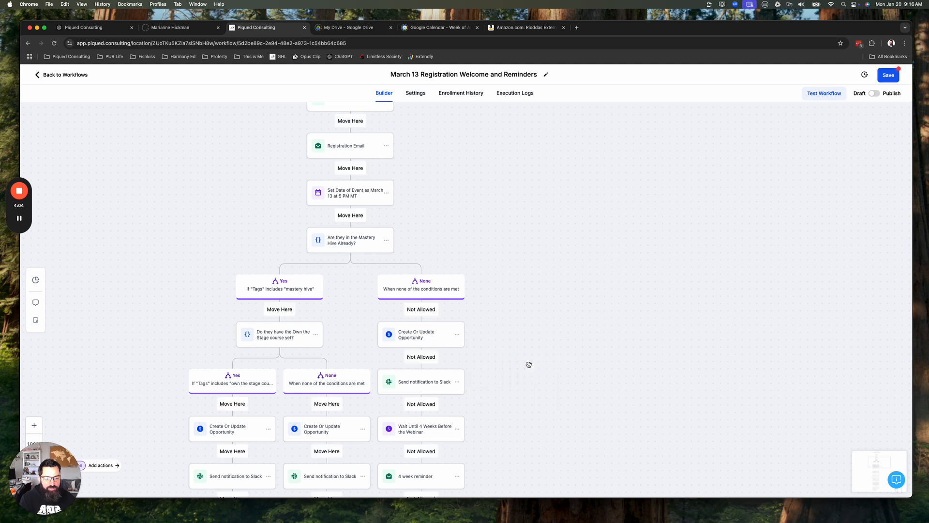
{"action": "left_click", "coordinate": [355, 214]}
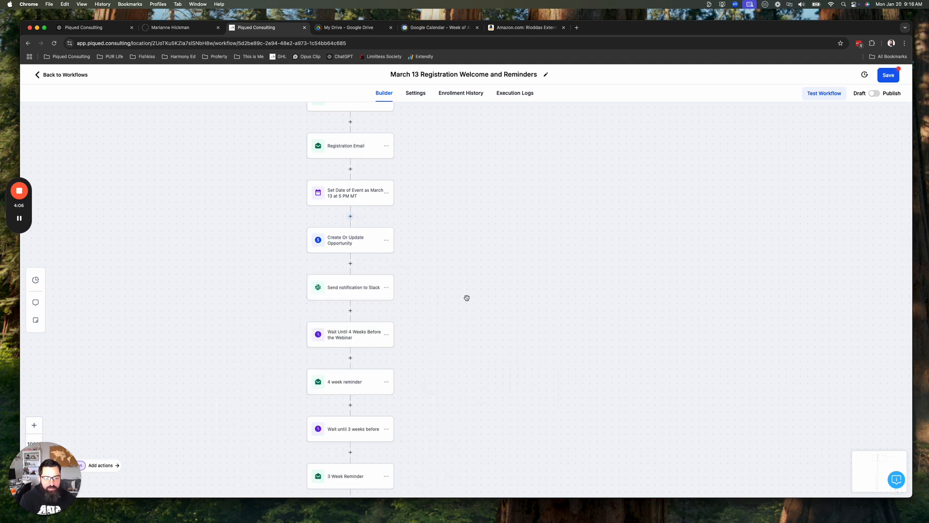
{"action": "scroll", "coordinate": [484, 271], "scroll_direction": "down", "scroll_amount": 15}
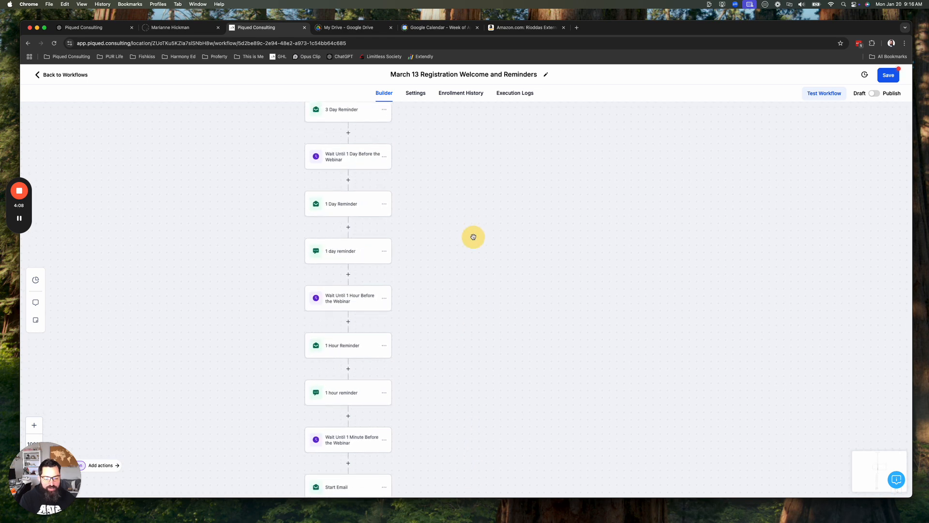
{"action": "scroll", "coordinate": [493, 252], "scroll_direction": "down", "scroll_amount": 5}
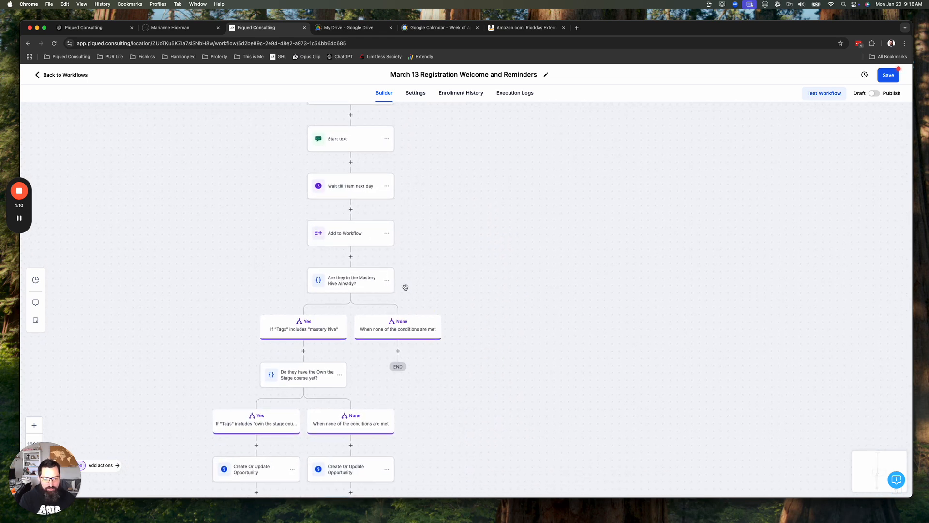
{"action": "left_click", "coordinate": [387, 281]}
Delete the Mastery Hive check step along with its branches.
{"action": "mouse_move", "coordinate": [440, 334]}
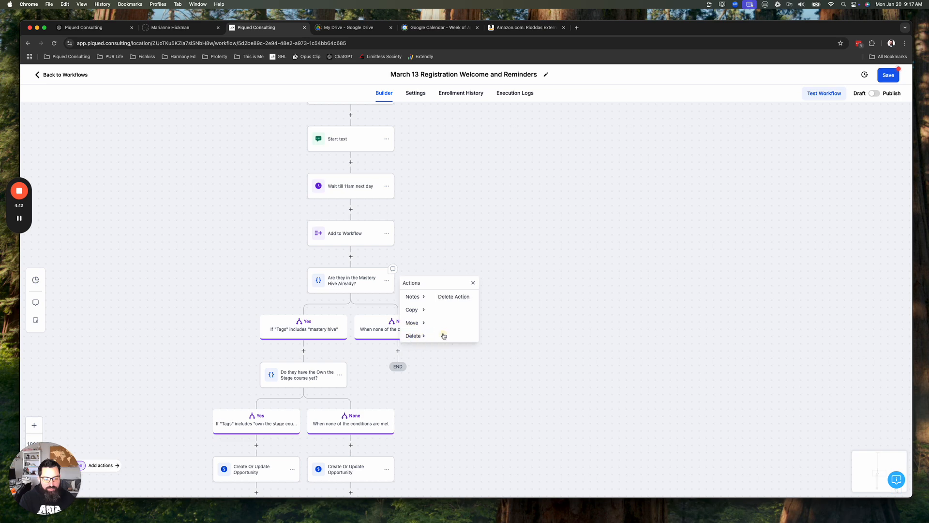
{"action": "left_click", "coordinate": [453, 301]}
{"action": "left_click", "coordinate": [543, 308]}
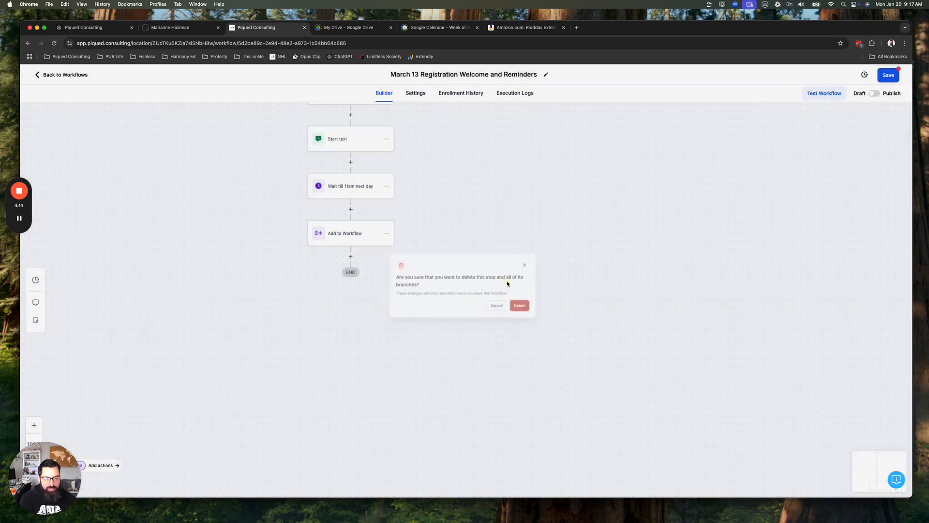
Re-save the opportunity step with its current pipeline, save the workflow, and return to the list.
{"action": "scroll", "coordinate": [439, 408], "scroll_direction": "up", "scroll_amount": 15}
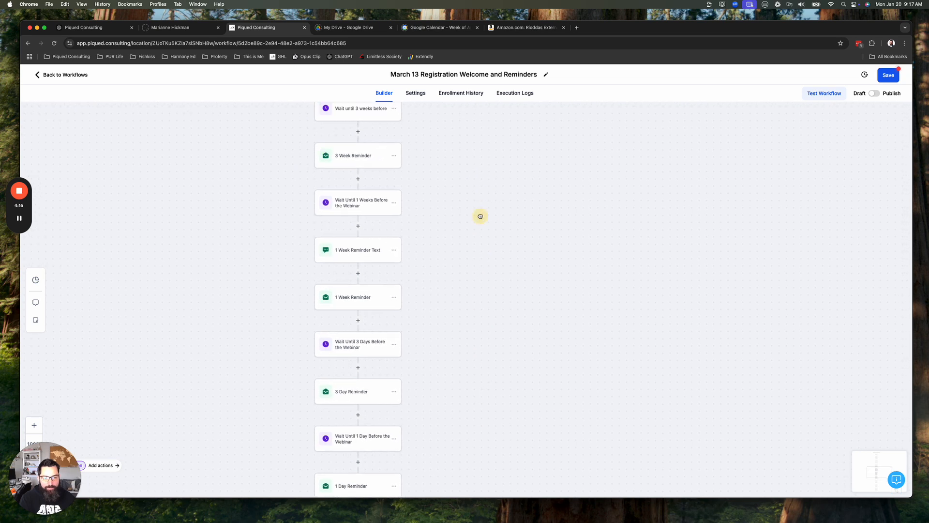
{"action": "left_click_drag", "start_coordinate": [471, 179], "coordinate": [469, 371]}
{"action": "left_click_drag", "start_coordinate": [448, 223], "coordinate": [454, 166]}
{"action": "left_click", "coordinate": [323, 234]}
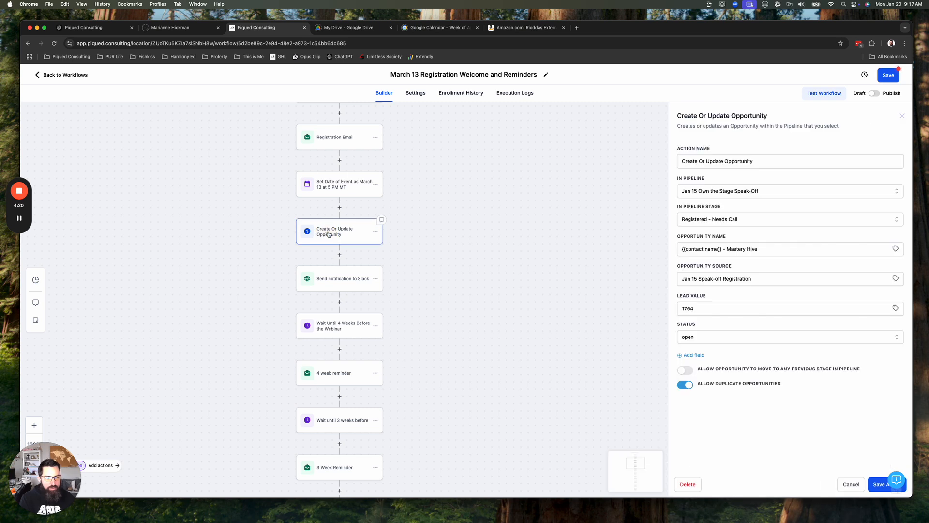
{"action": "left_click", "coordinate": [744, 195]}
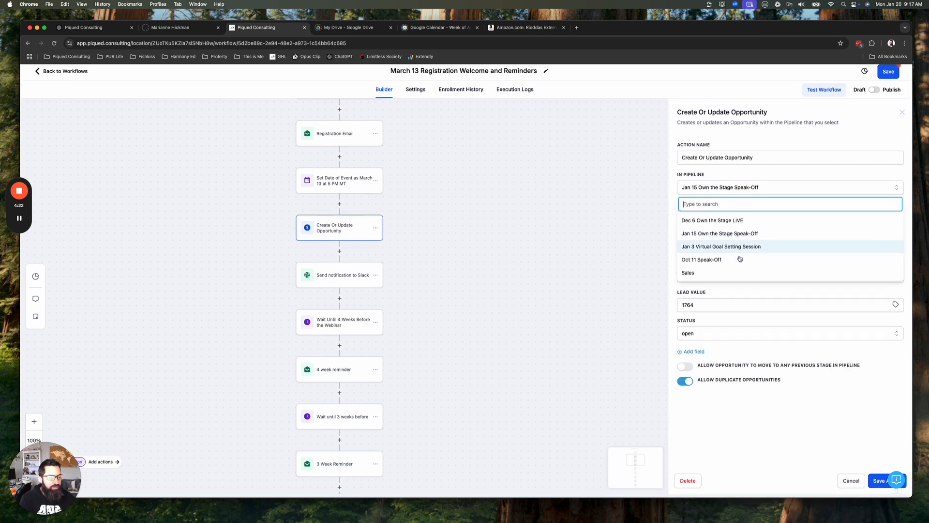
{"action": "left_click", "coordinate": [756, 193]}
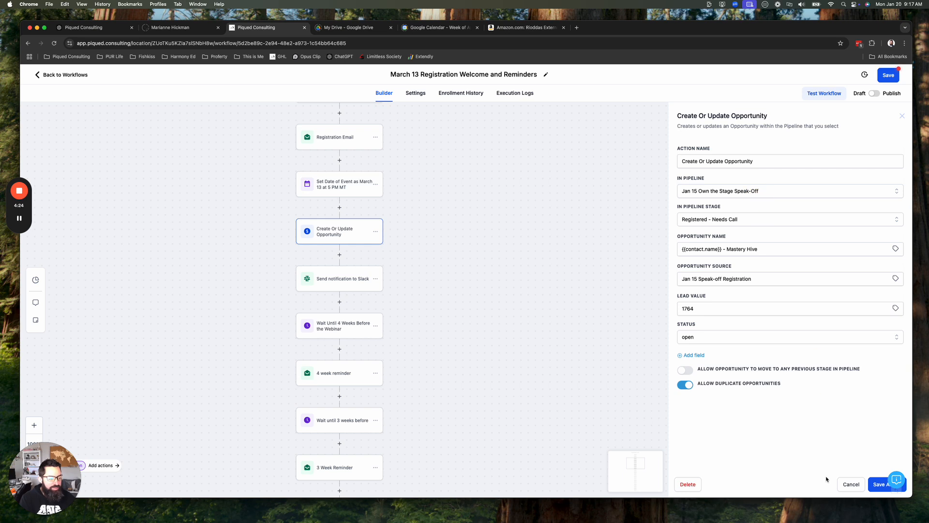
{"action": "left_click", "coordinate": [875, 485]}
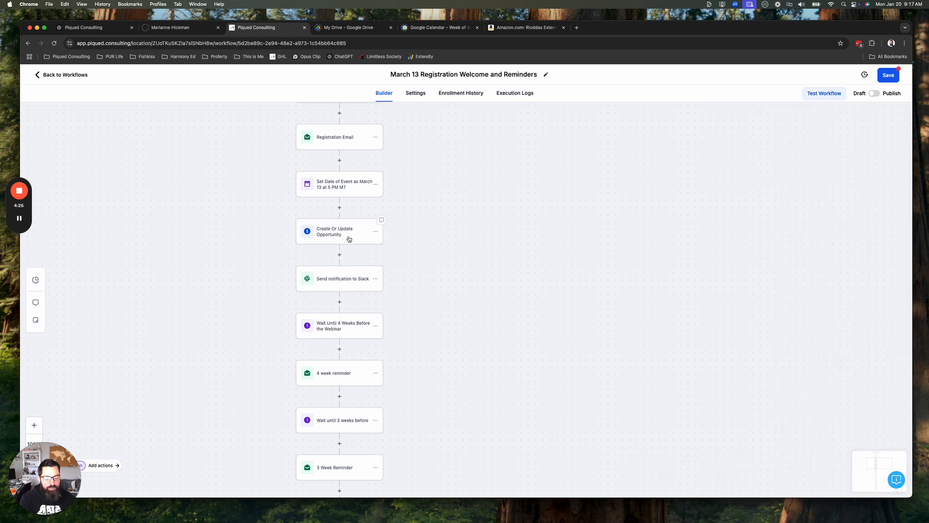
{"action": "left_click", "coordinate": [893, 77]}
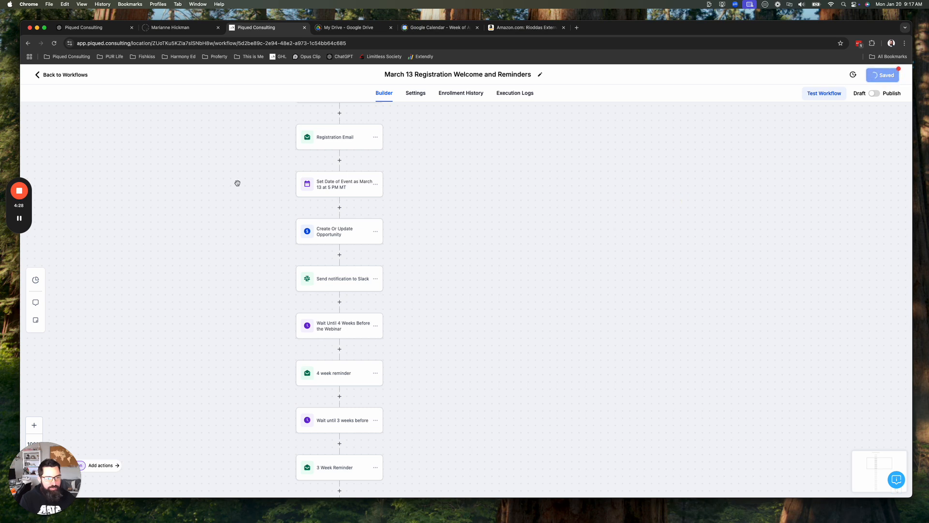
{"action": "left_click", "coordinate": [61, 75]}
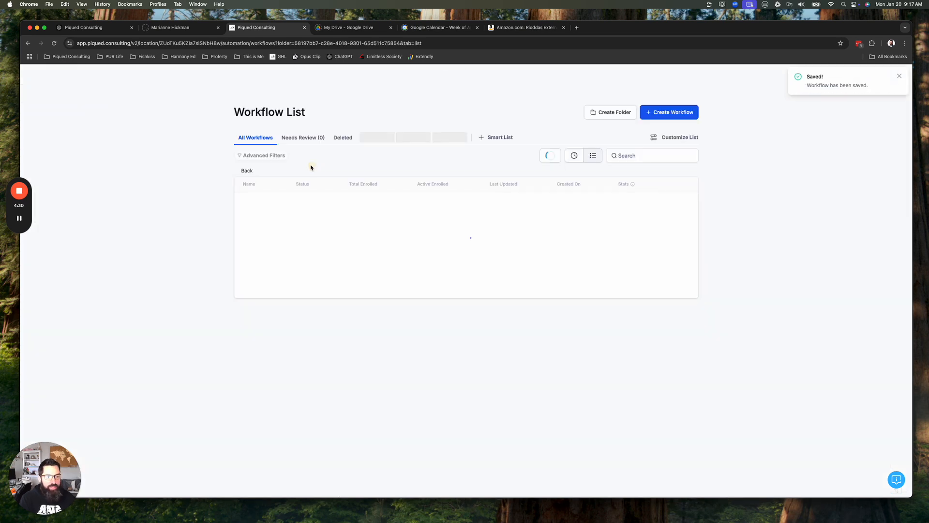
Open Opportunities > Pipelines and inspect the Jan 15 Own the Stage Speak-Off pipeline's stages.
{"action": "left_click", "coordinate": [51, 202]}
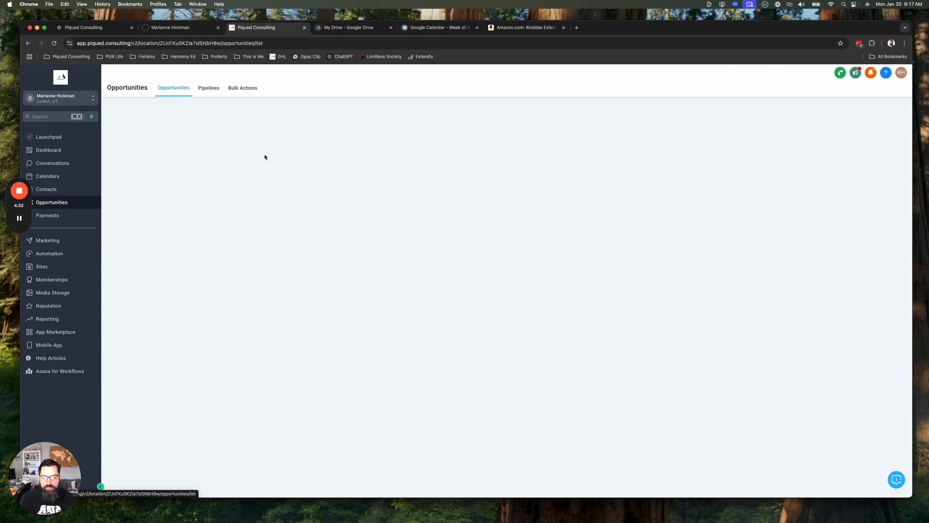
{"action": "left_click", "coordinate": [210, 89]}
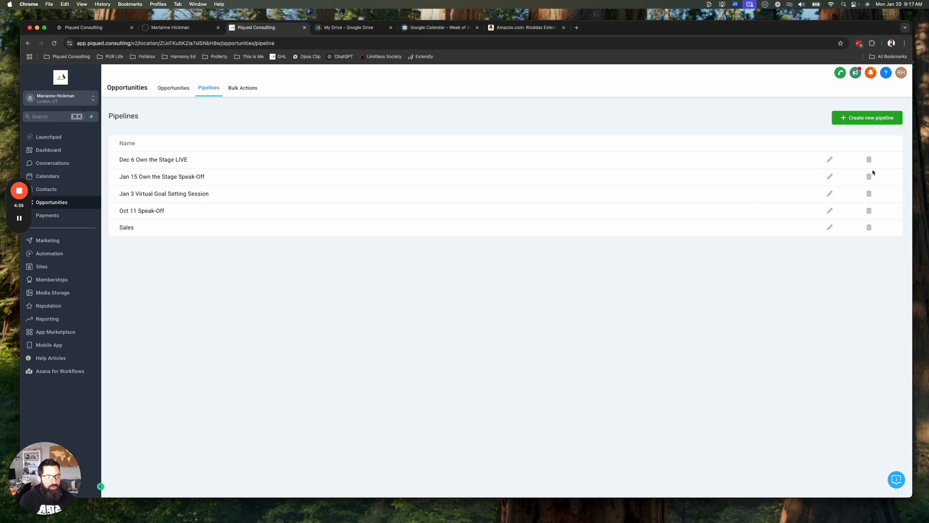
{"action": "left_click", "coordinate": [830, 177]}
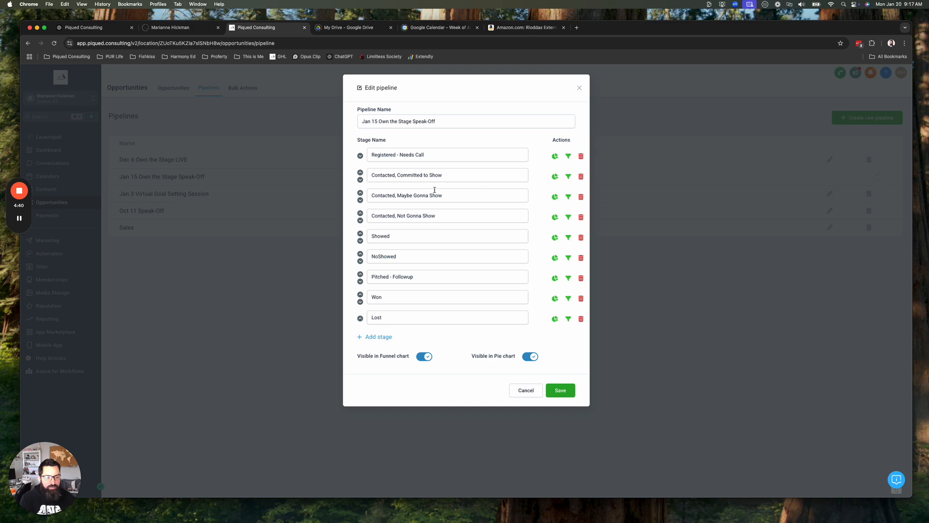
{"action": "left_click", "coordinate": [579, 86]}
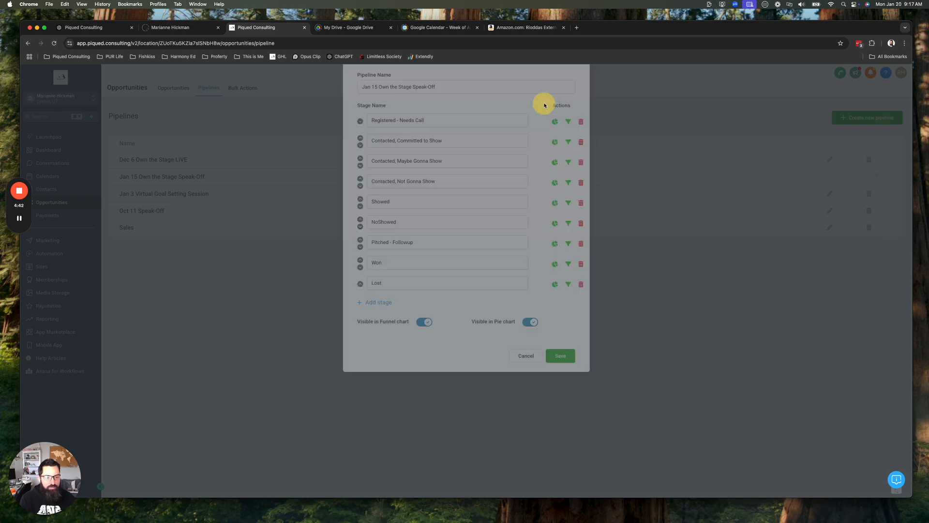
Start a new pipeline named March 13 Speak Off with first stage Registered.
{"action": "left_click", "coordinate": [852, 120]}
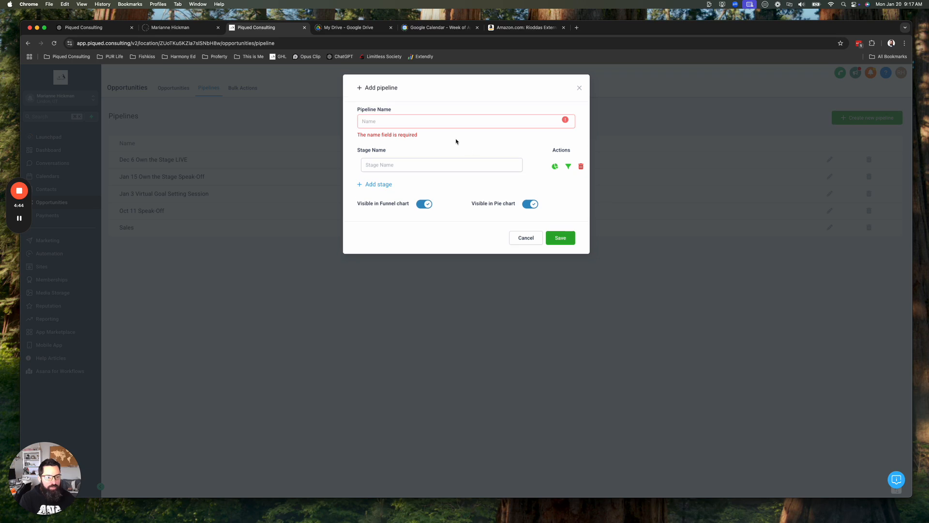
{"action": "left_click", "coordinate": [439, 120]}
{"action": "type", "text": "March 13 Speak Off"}
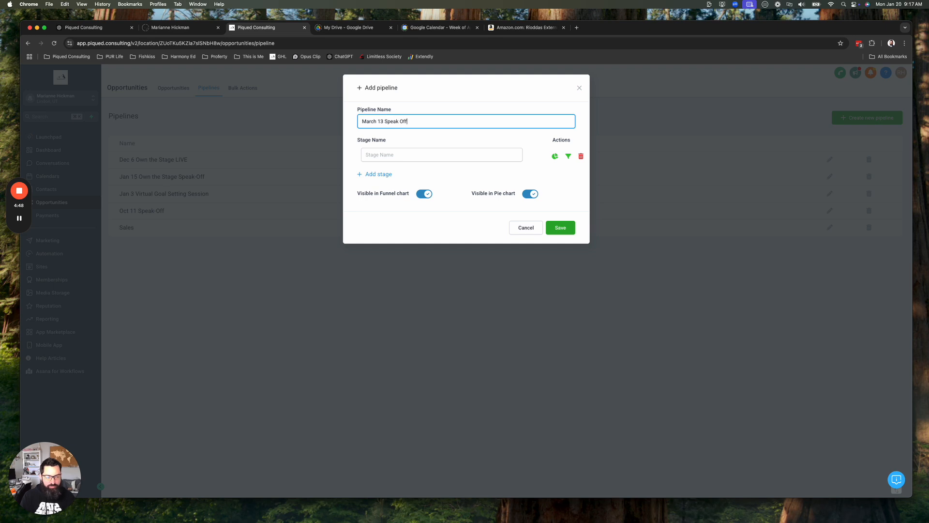
{"action": "left_click", "coordinate": [431, 154]}
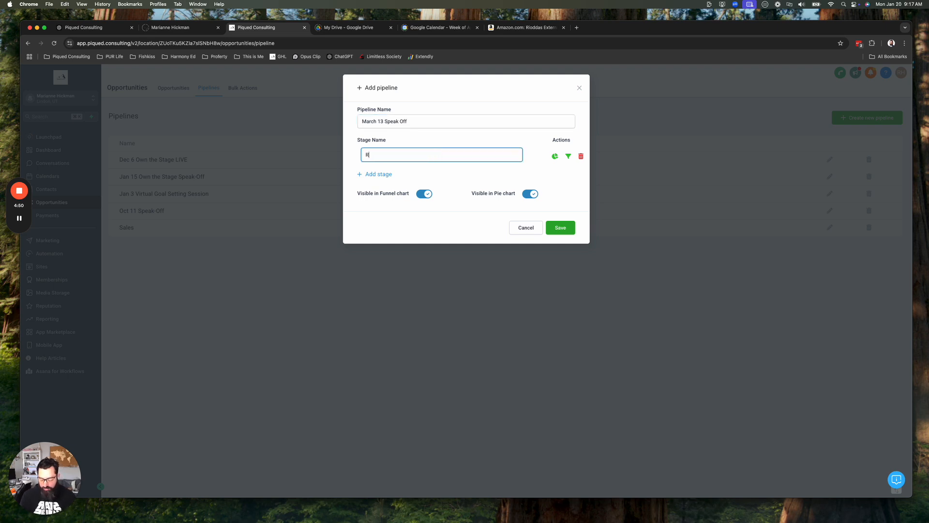
{"action": "type", "text": "Registered"}
Add the stages Showed, NoShowed, Won and Lost, and save the pipeline.
{"action": "left_click", "coordinate": [376, 175]}
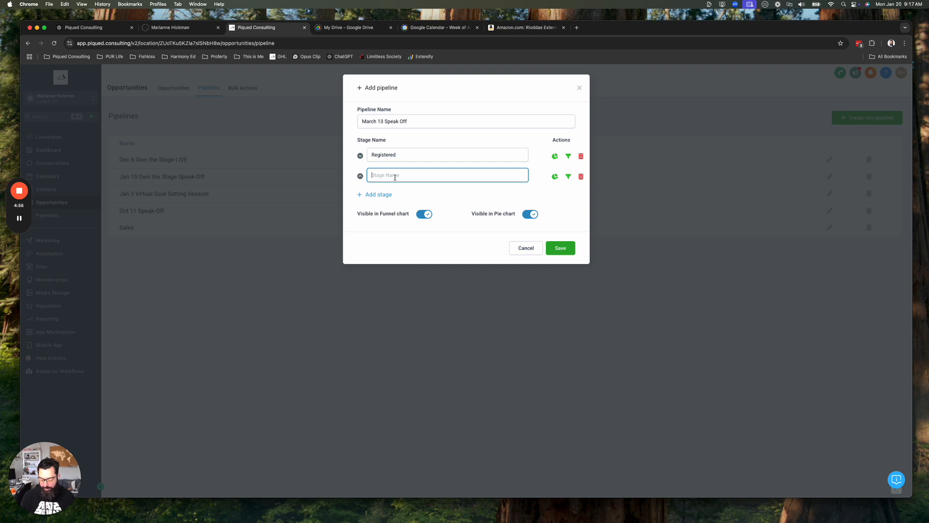
{"action": "type", "text": "Showed"}
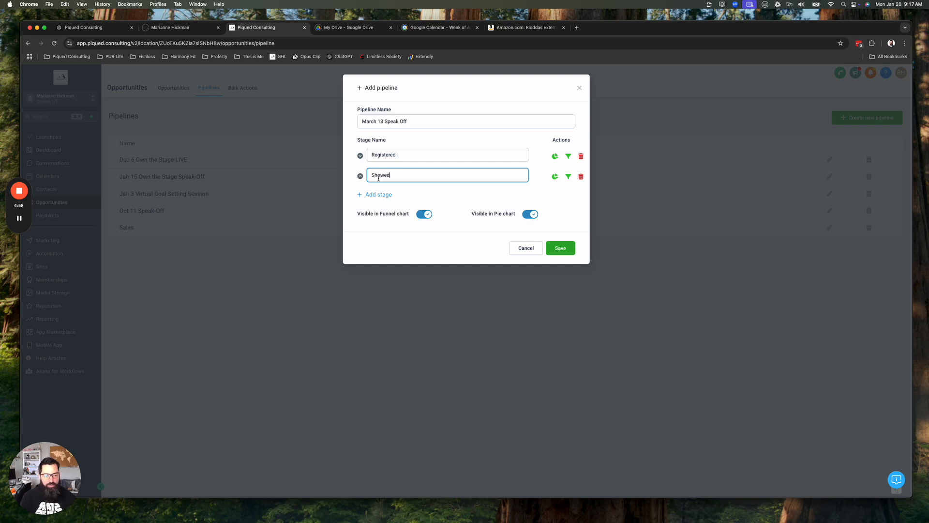
{"action": "left_click", "coordinate": [378, 194]}
{"action": "type", "text": "BN"}
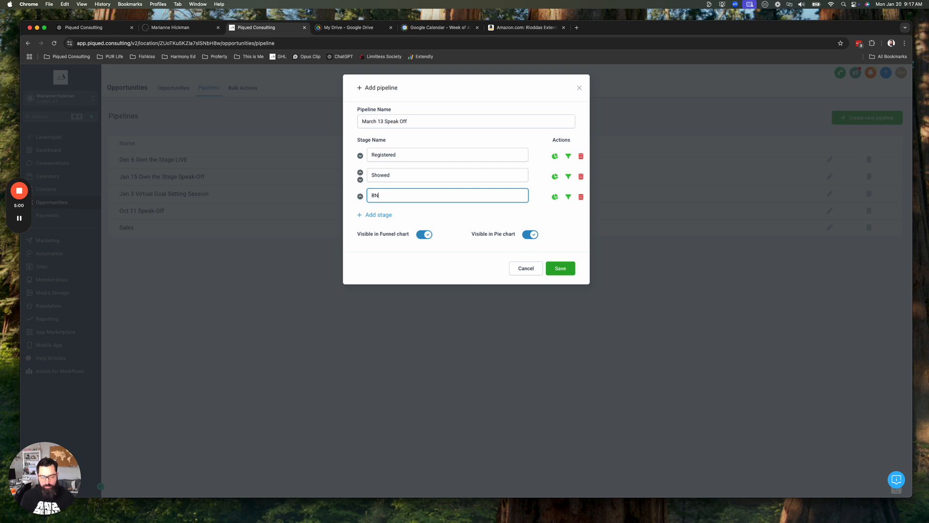
{"action": "type", "text": "NoShowed"}
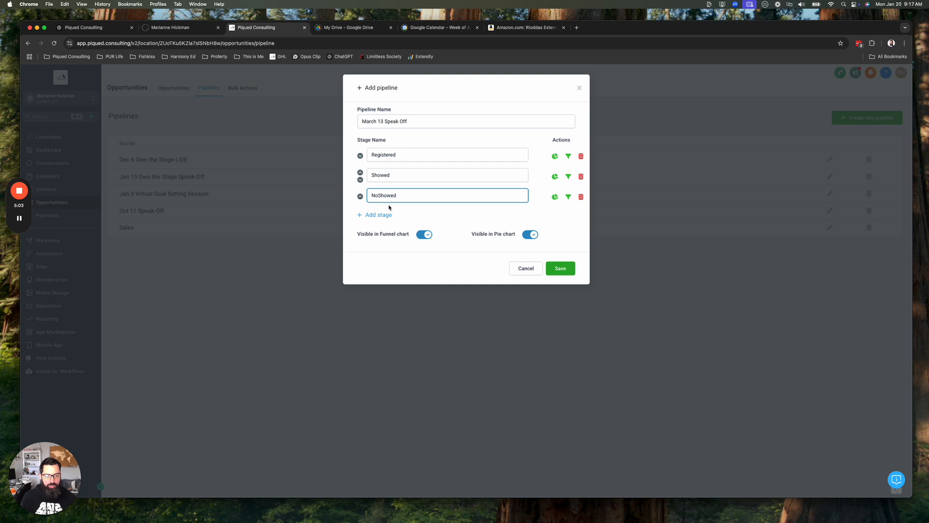
{"action": "left_click", "coordinate": [388, 215]}
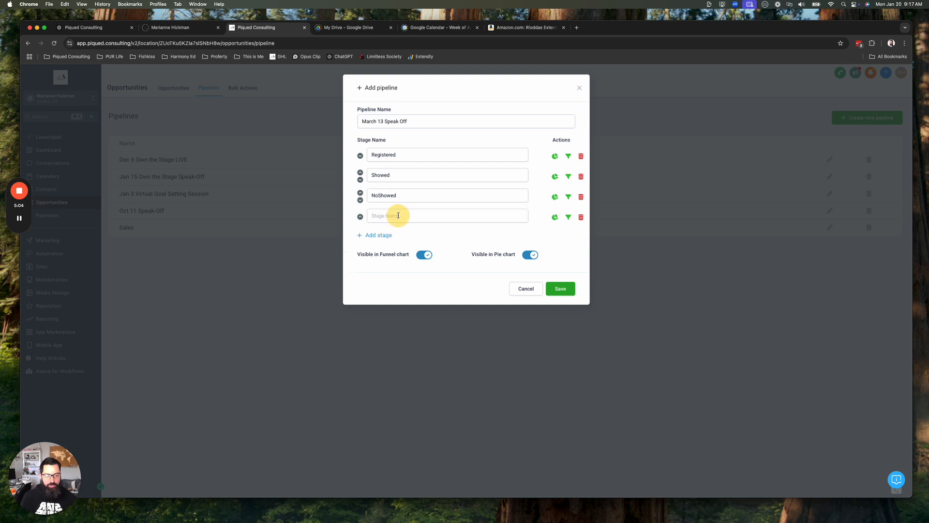
{"action": "type", "text": "Won"}
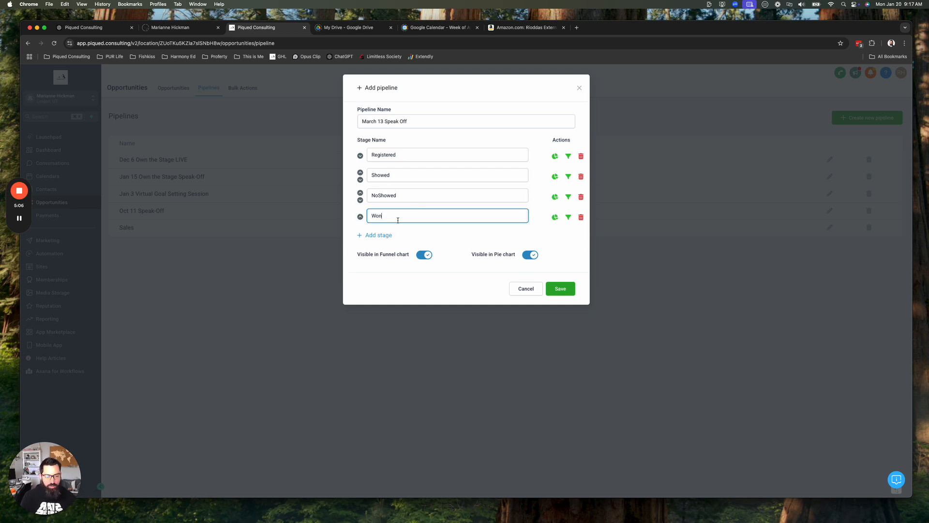
{"action": "left_click", "coordinate": [389, 234]}
{"action": "type", "text": "Lost"}
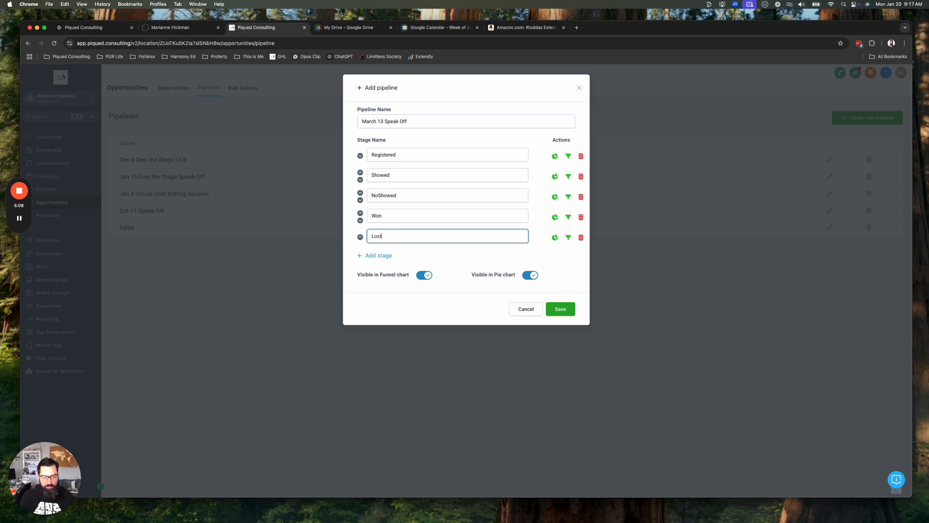
{"action": "left_click", "coordinate": [568, 310]}
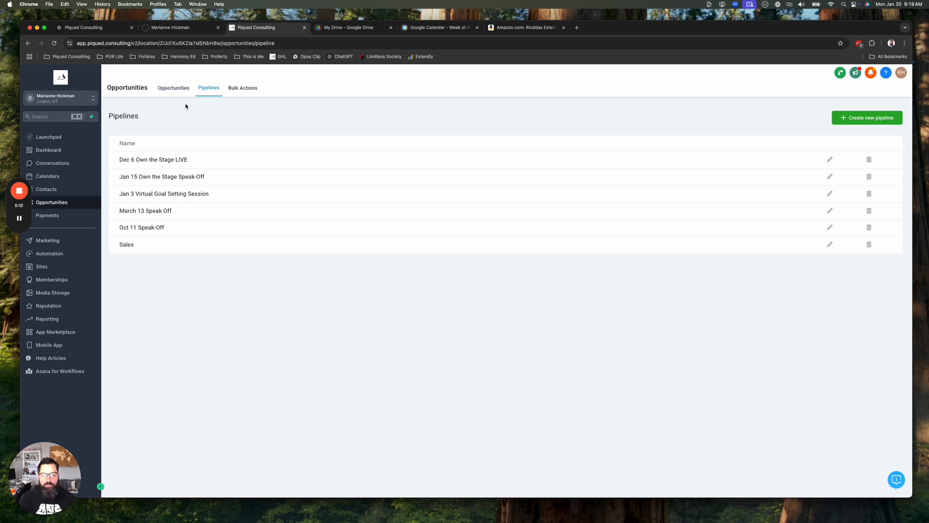
Open the March 13 Registration Welcome and Reminders workflow's Create Or Update Opportunity step.
{"action": "left_click", "coordinate": [45, 255]}
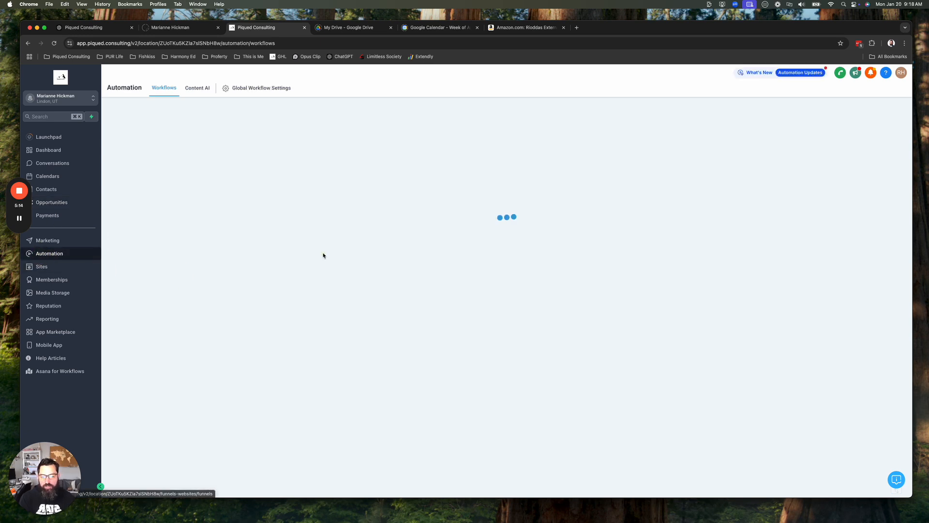
{"action": "scroll", "coordinate": [266, 369], "scroll_direction": "down", "scroll_amount": 5}
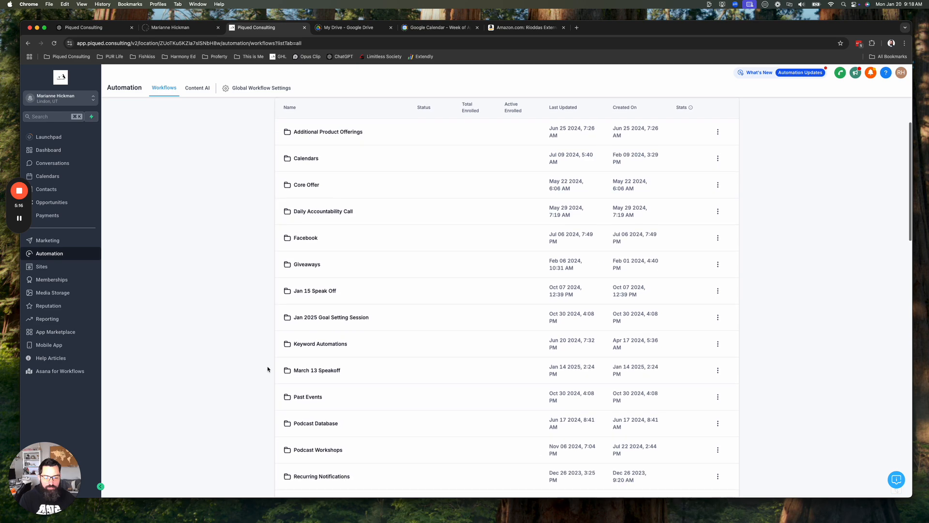
{"action": "left_click", "coordinate": [323, 371]}
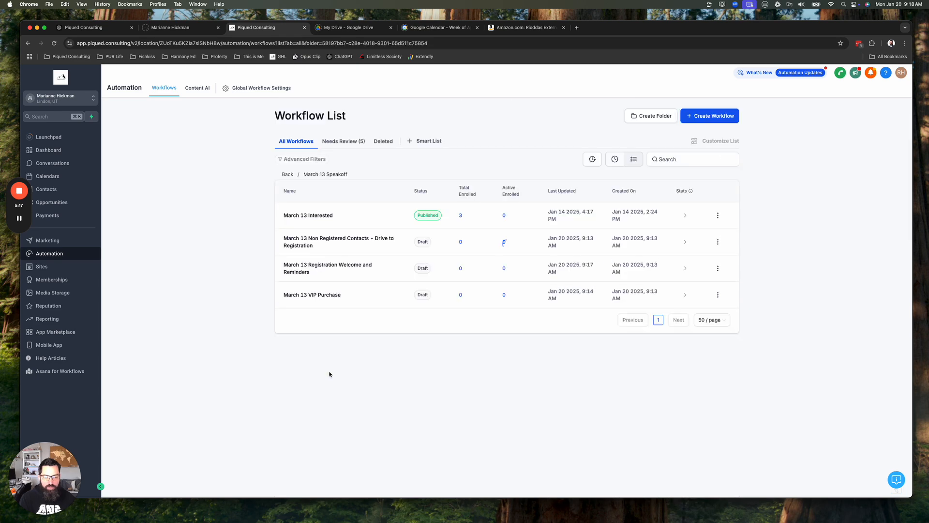
{"action": "left_click", "coordinate": [314, 268]}
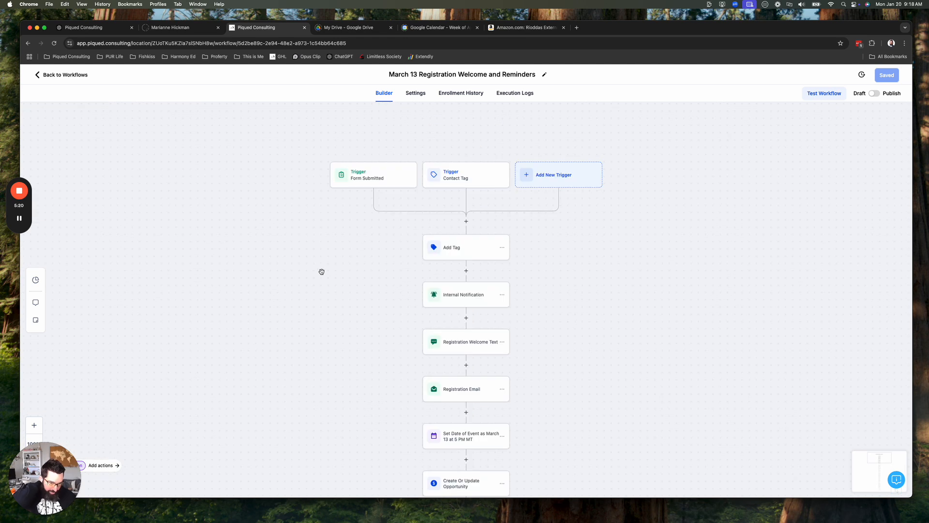
{"action": "left_click_drag", "start_coordinate": [612, 479], "coordinate": [530, 256]}
{"action": "left_click", "coordinate": [368, 264]}
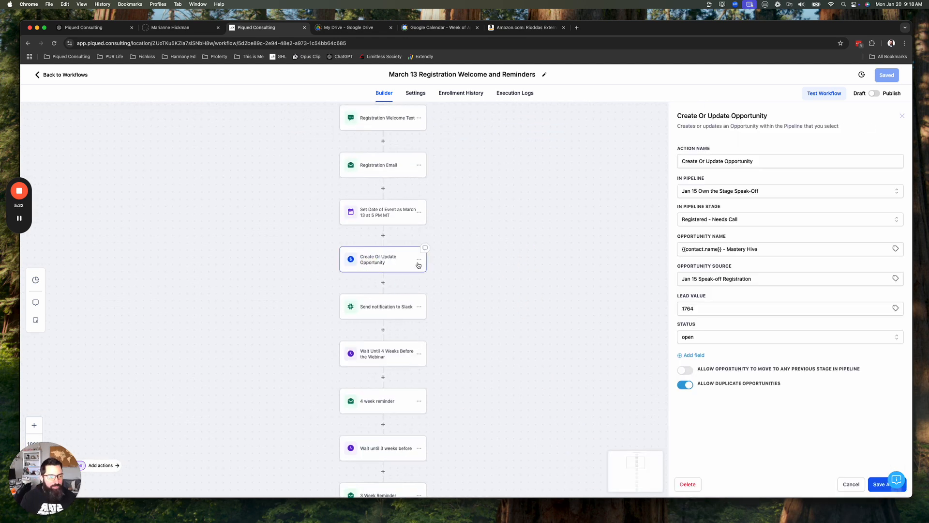
Set pipeline March 13 Speak Off, stage Registered, remove '- Mastery Hive' from the name, and save.
{"action": "left_click", "coordinate": [717, 191]}
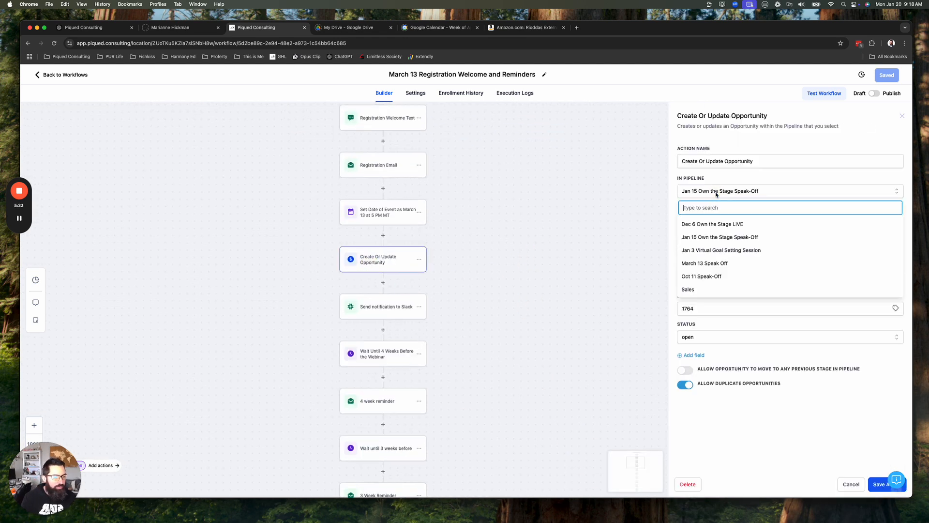
{"action": "left_click", "coordinate": [716, 263]}
{"action": "left_click", "coordinate": [708, 220]}
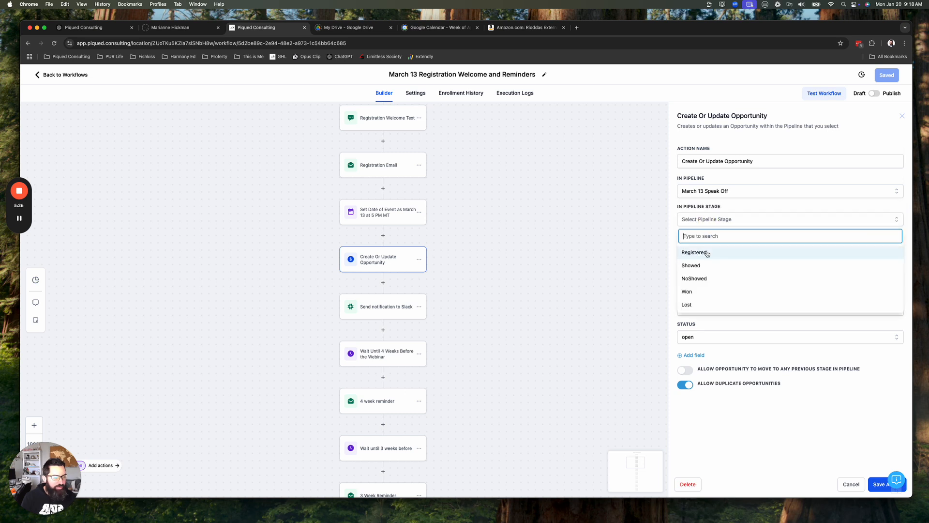
{"action": "left_click", "coordinate": [708, 253]}
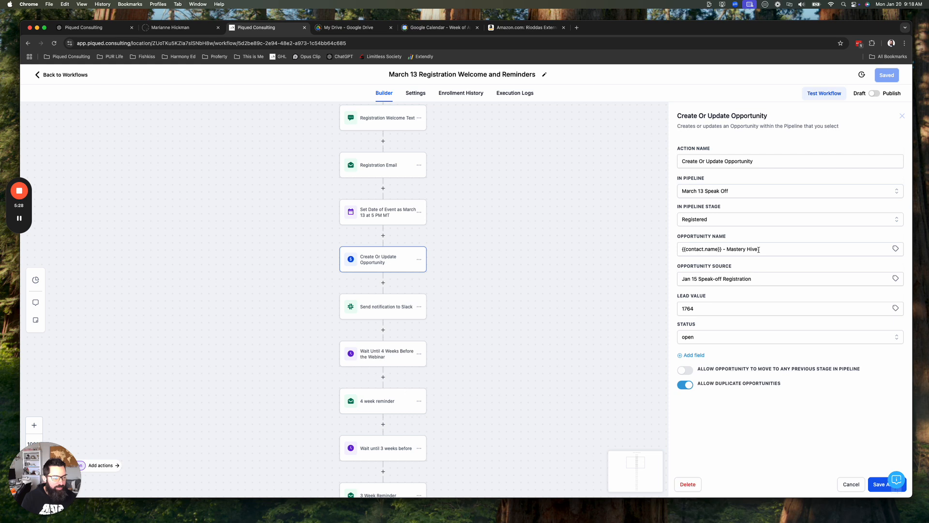
{"action": "left_click_drag", "start_coordinate": [758, 250], "coordinate": [725, 249]}
{"action": "key", "text": "BackSpace"}
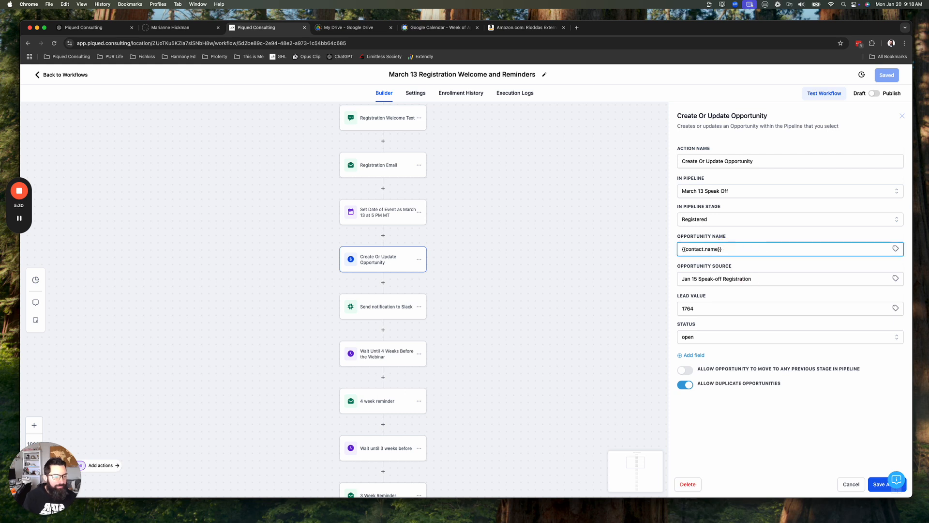
{"action": "left_click", "coordinate": [873, 487]}
Change the Slack message's event date to March 13, trim its ending, and save the action.
{"action": "left_click", "coordinate": [367, 267]}
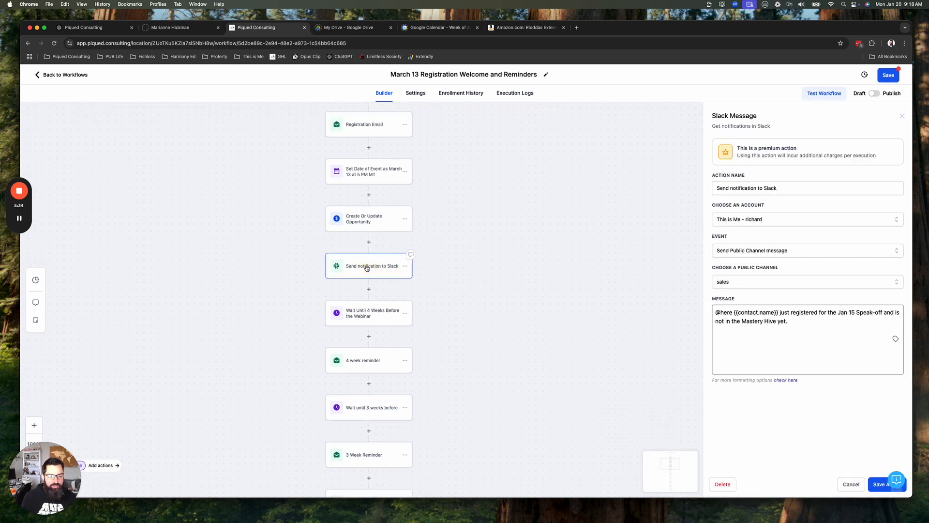
{"action": "left_click_drag", "start_coordinate": [838, 314], "coordinate": [855, 313]}
{"action": "type", "text": "March 13"}
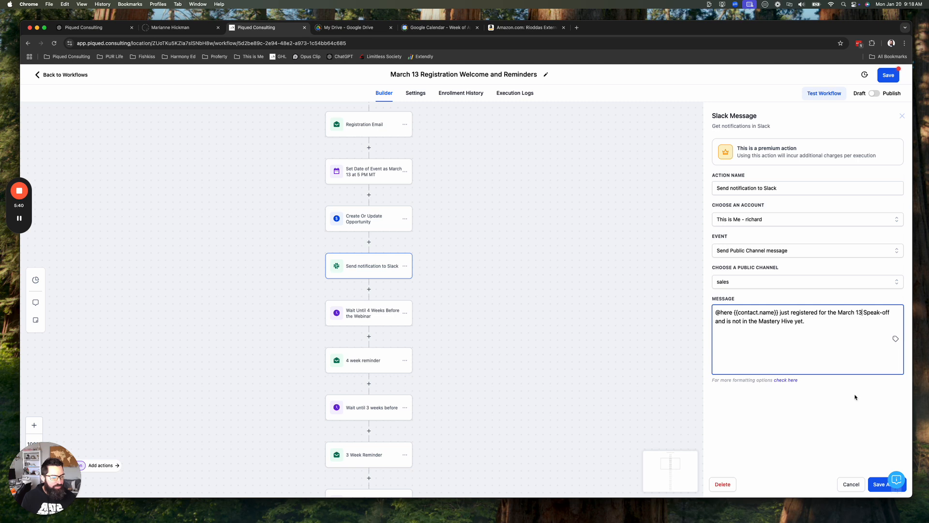
{"action": "left_click_drag", "start_coordinate": [806, 320], "coordinate": [714, 321]}
{"action": "type", "text": "an"}
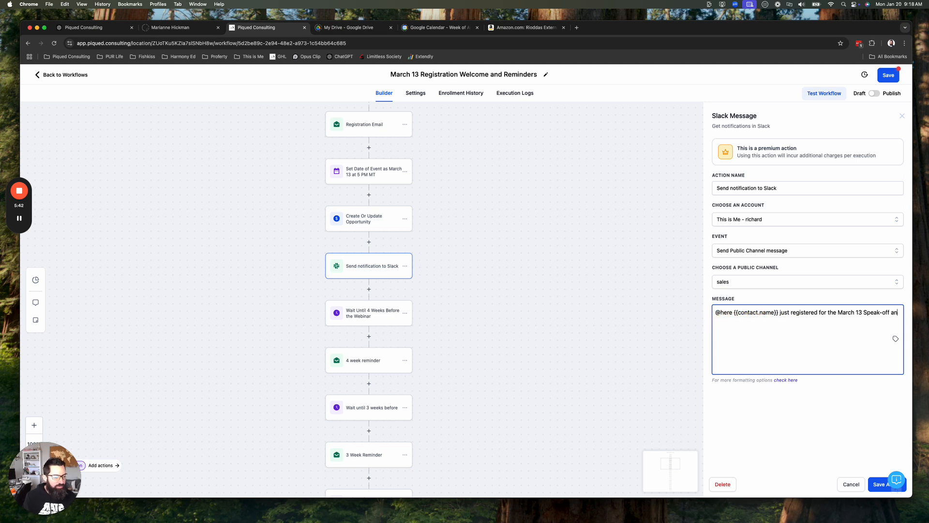
{"action": "left_click", "coordinate": [875, 485]}
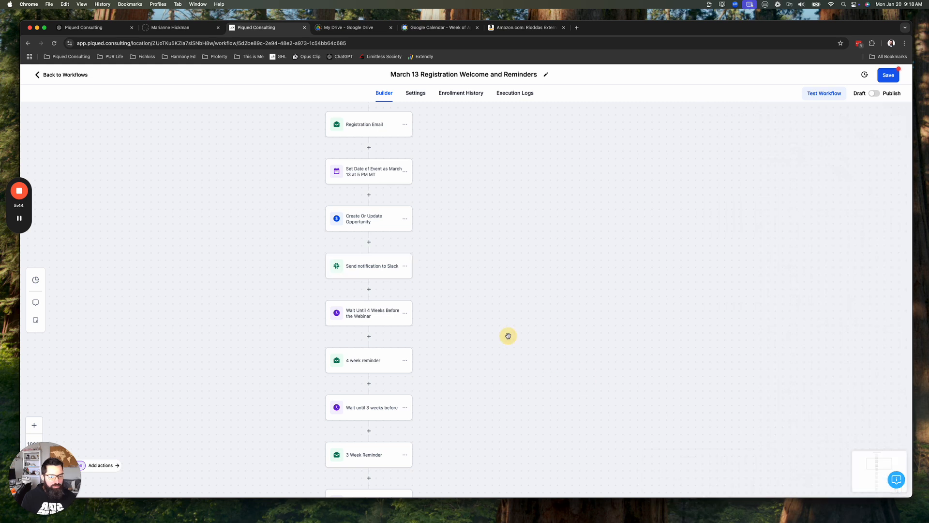
Save the workflow and go back to the workflow list.
{"action": "left_click", "coordinate": [366, 315]}
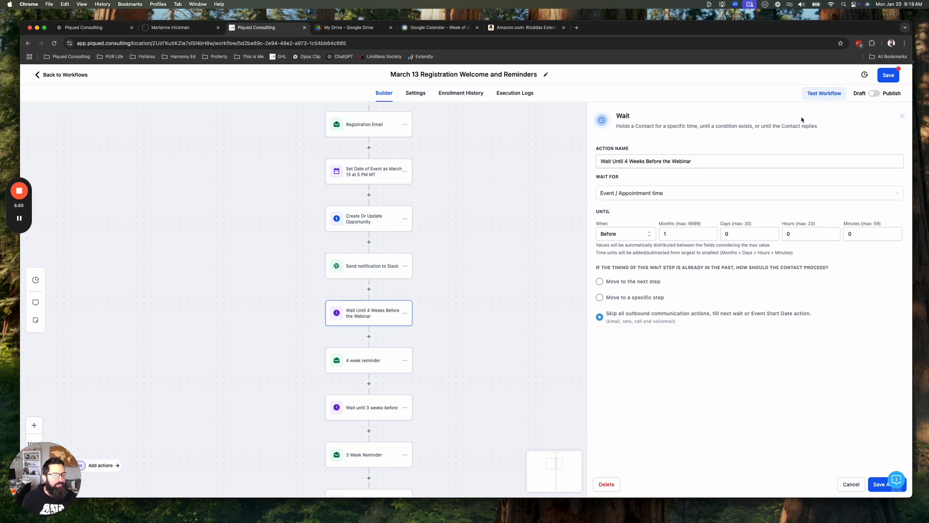
{"action": "left_click", "coordinate": [886, 77]}
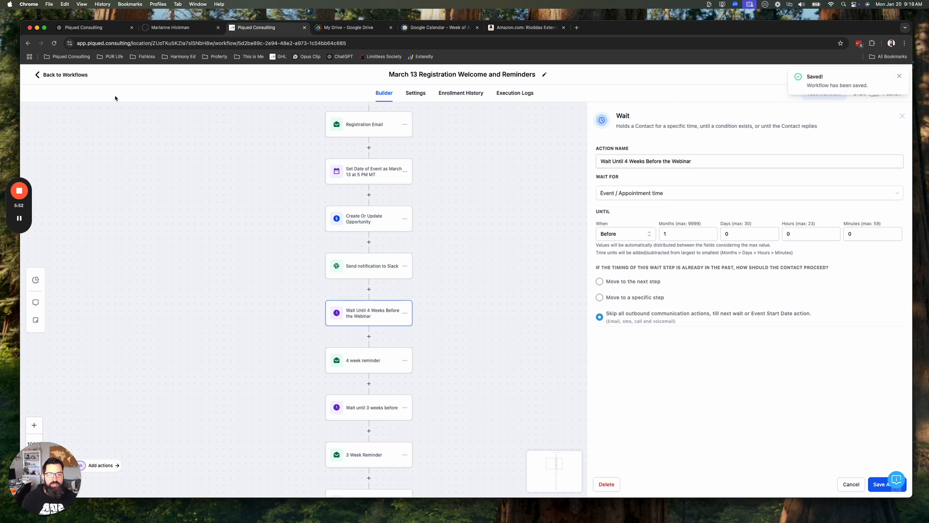
{"action": "left_click", "coordinate": [61, 76]}
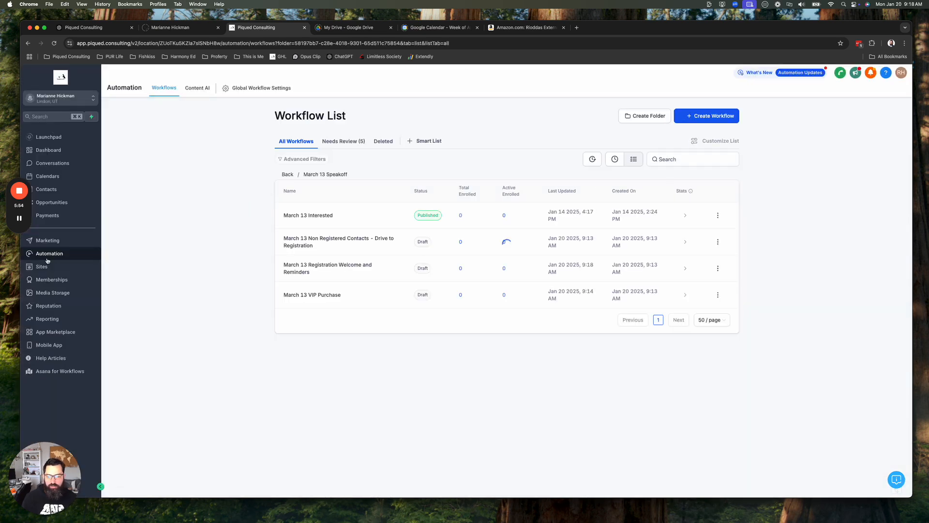
Open the March 13 Speak Off email templates folder and page through its 22 templates.
{"action": "left_click", "coordinate": [48, 240]}
{"action": "mouse_move", "coordinate": [197, 88]}
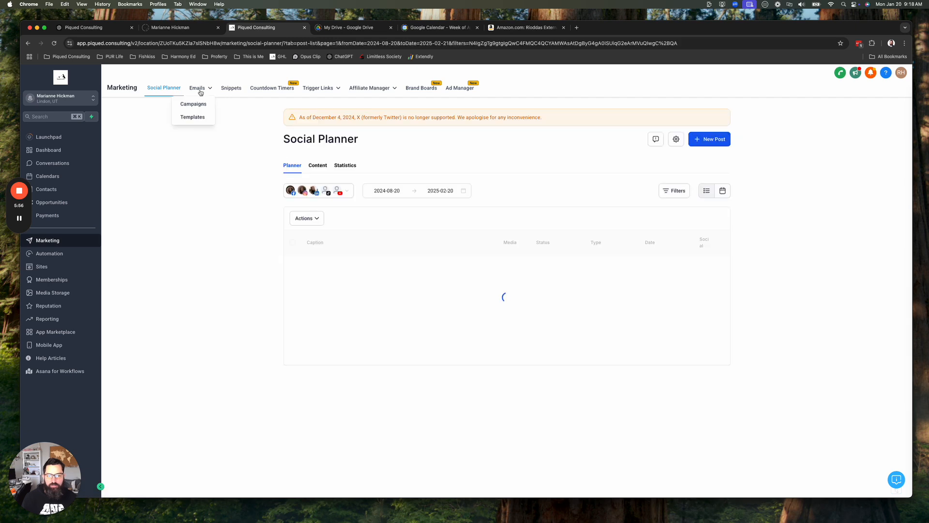
{"action": "left_click", "coordinate": [200, 119]}
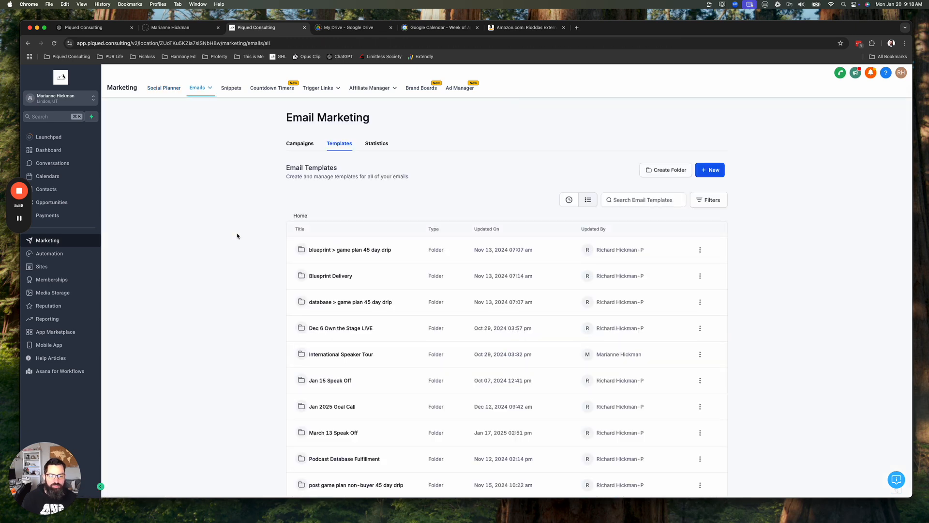
{"action": "scroll", "coordinate": [253, 251], "scroll_direction": "down", "scroll_amount": 2}
{"action": "left_click", "coordinate": [329, 392]}
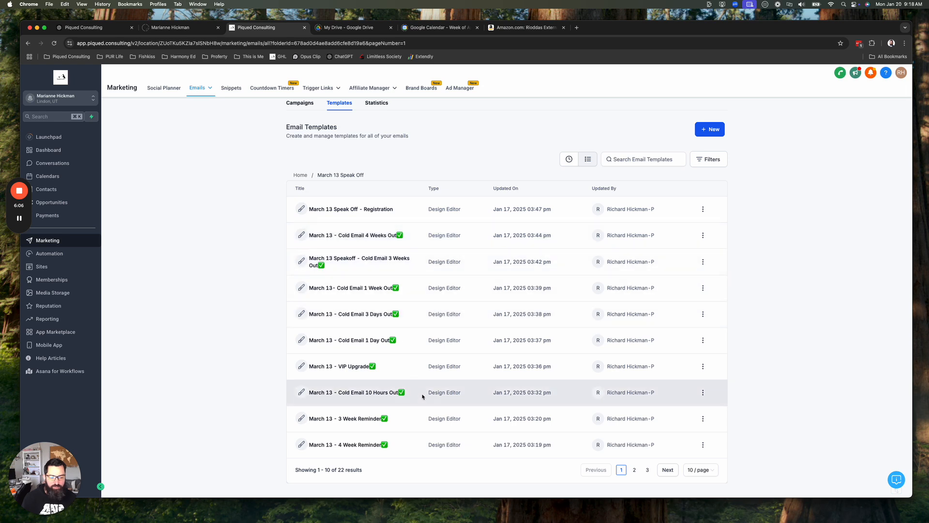
{"action": "left_click", "coordinate": [634, 469]}
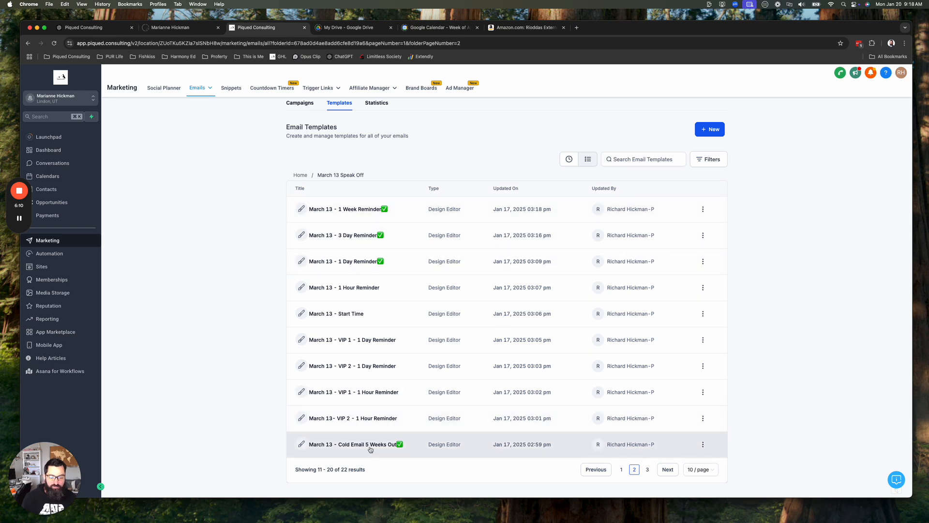
{"action": "left_click", "coordinate": [644, 471]}
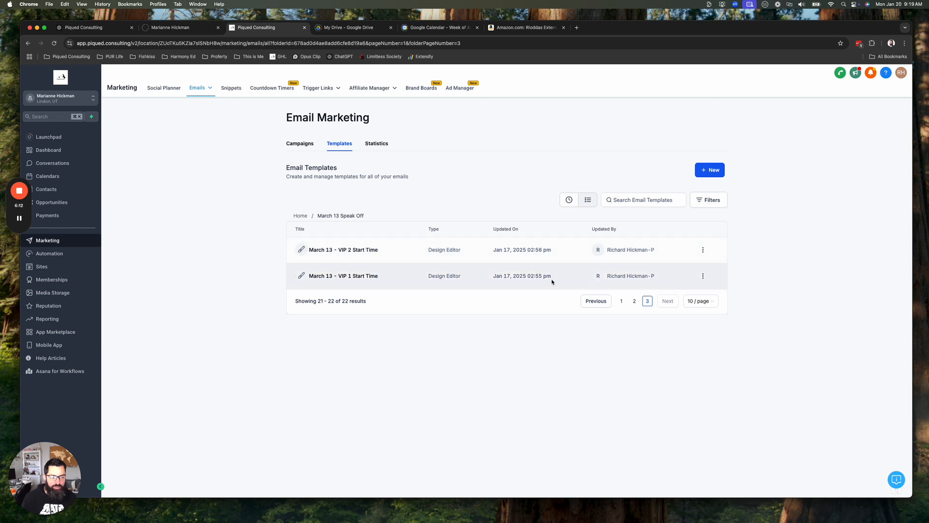
{"action": "left_click", "coordinate": [622, 302]}
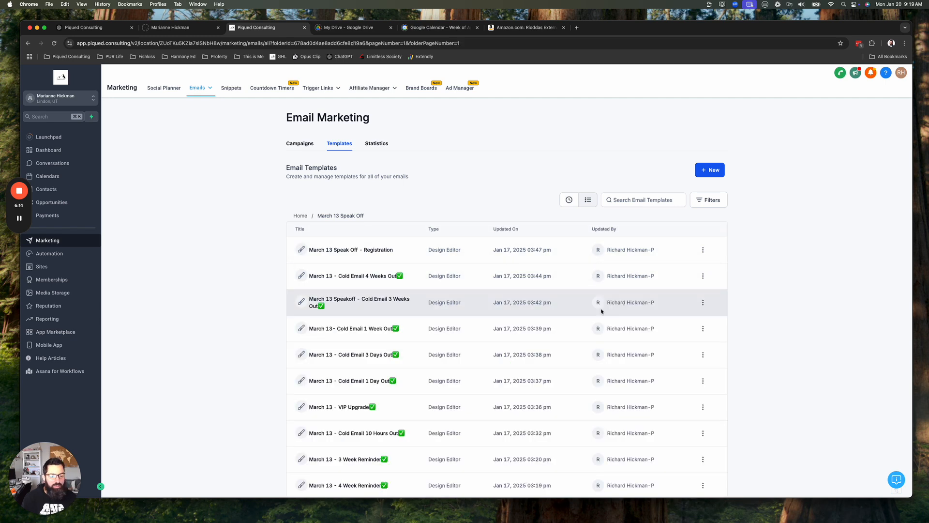
Page Google Calendar's mini calendar back to January 2025, then close it and return to email templates.
{"action": "left_click", "coordinate": [446, 27]}
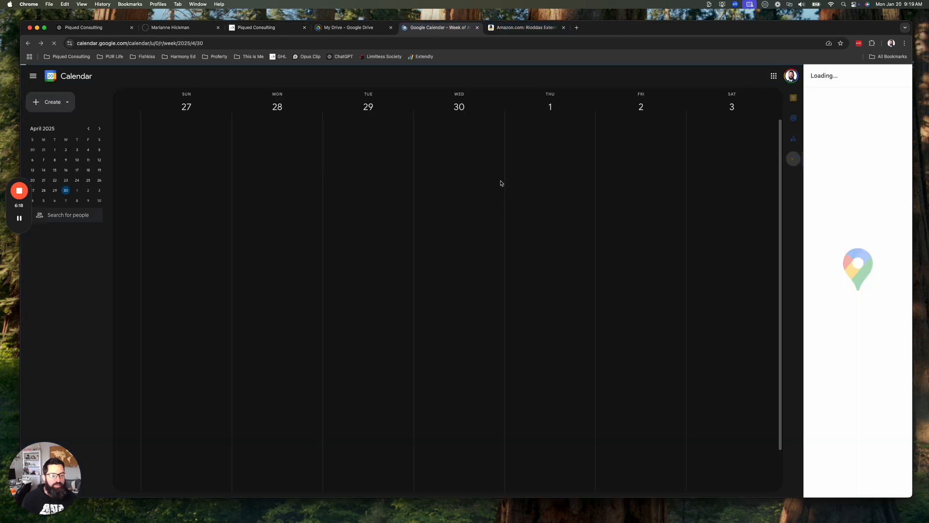
{"action": "left_click", "coordinate": [89, 128]}
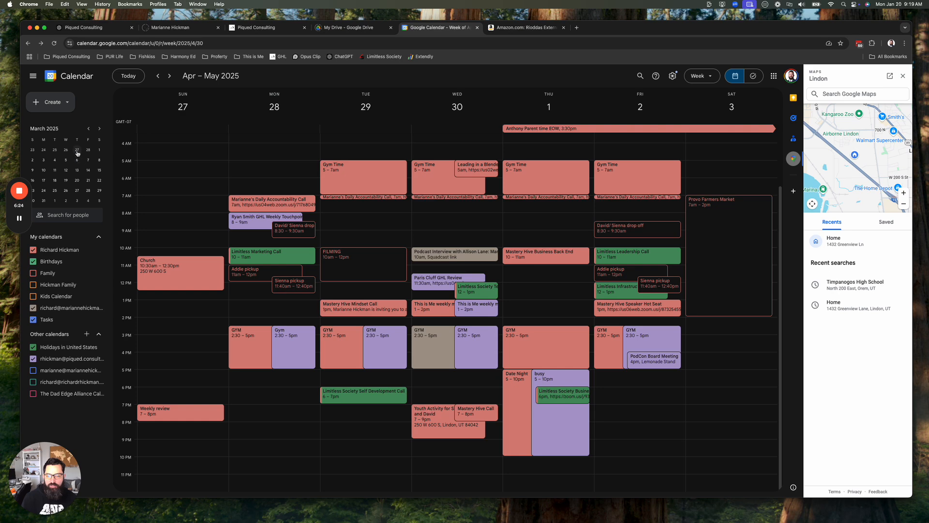
{"action": "left_click", "coordinate": [88, 129]}
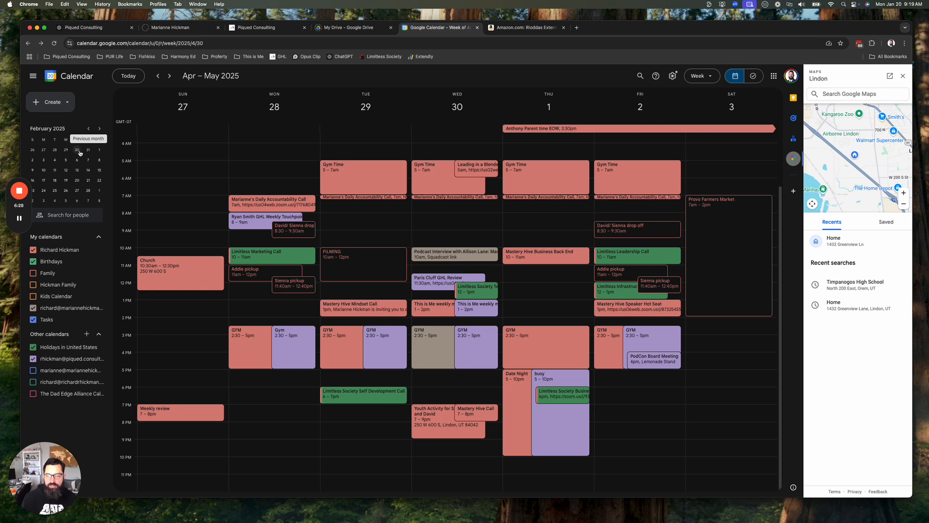
{"action": "left_click", "coordinate": [89, 129]}
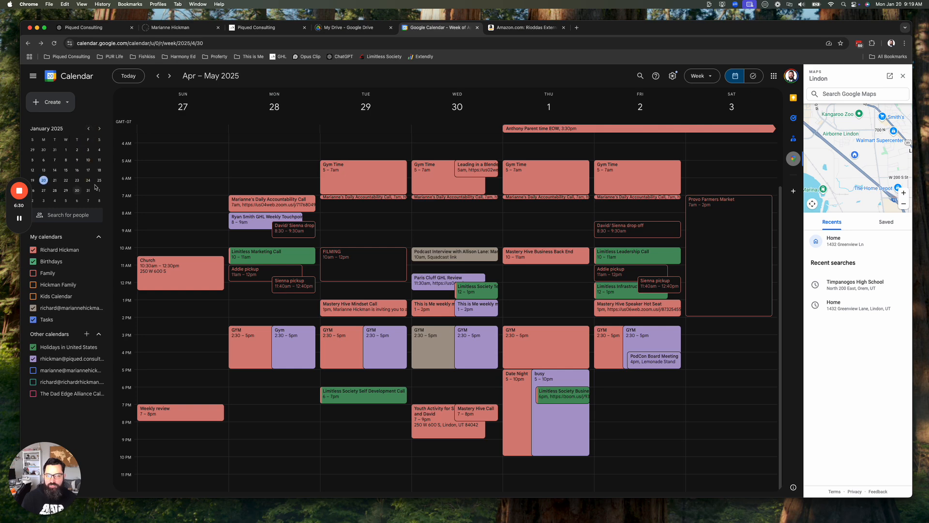
{"action": "left_click", "coordinate": [477, 27]}
{"action": "left_click", "coordinate": [232, 41]}
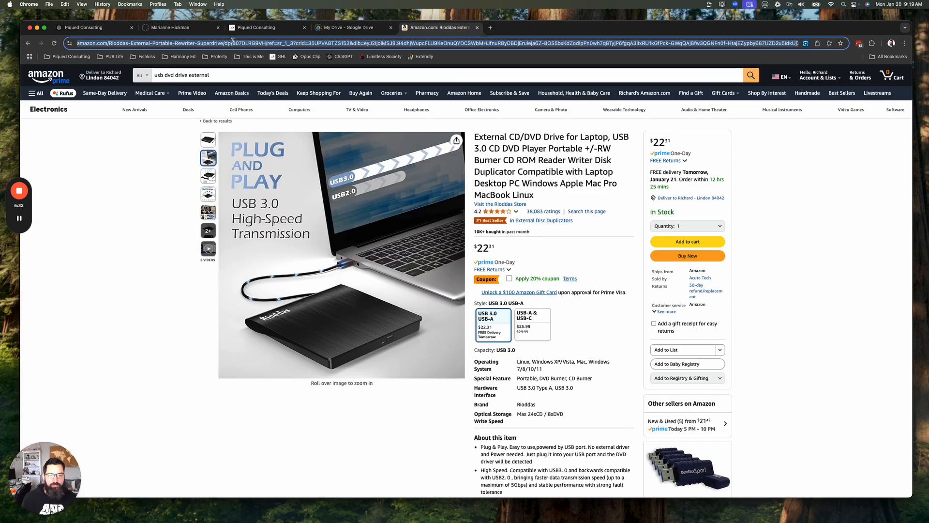
{"action": "left_click", "coordinate": [99, 28]}
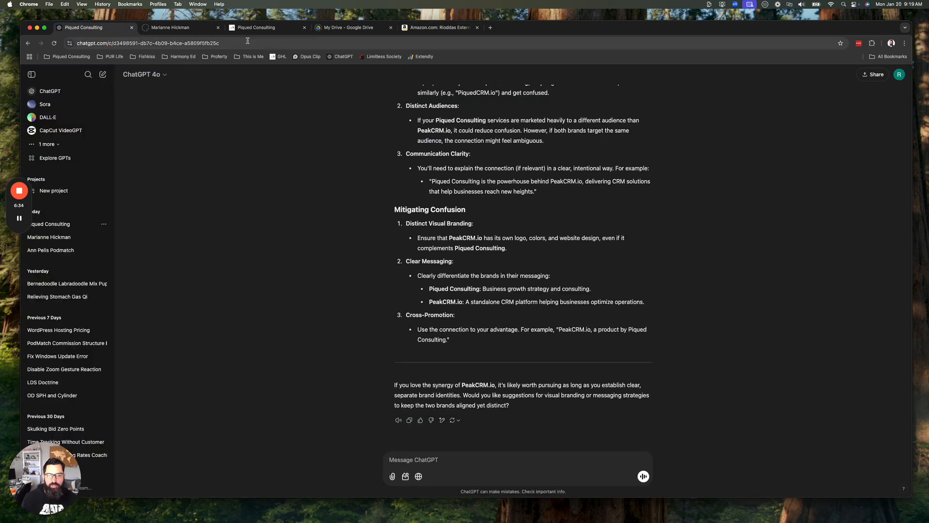
{"action": "left_click", "coordinate": [258, 29]}
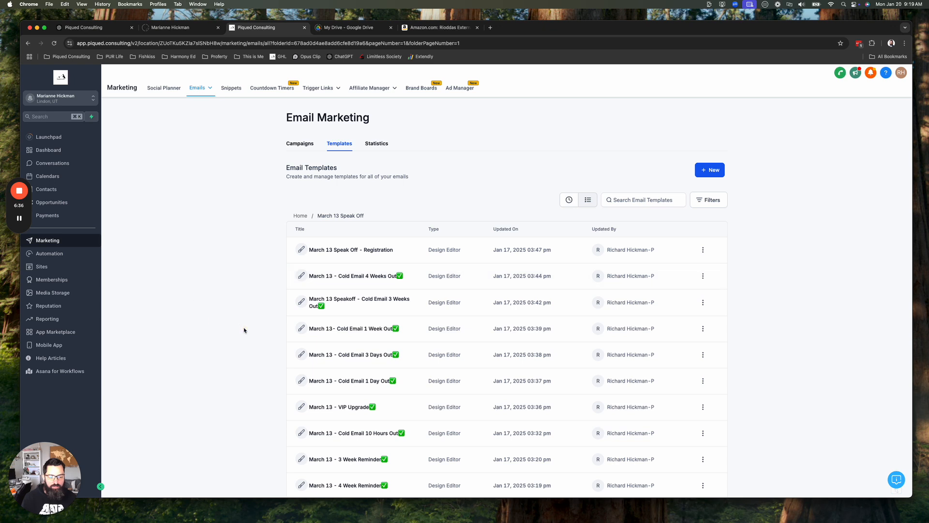
Clone the 5 Weeks Out cold email as 'March 13 - Cold Email 6 Weeks Out'.
{"action": "scroll", "coordinate": [245, 328], "scroll_direction": "down", "scroll_amount": 2}
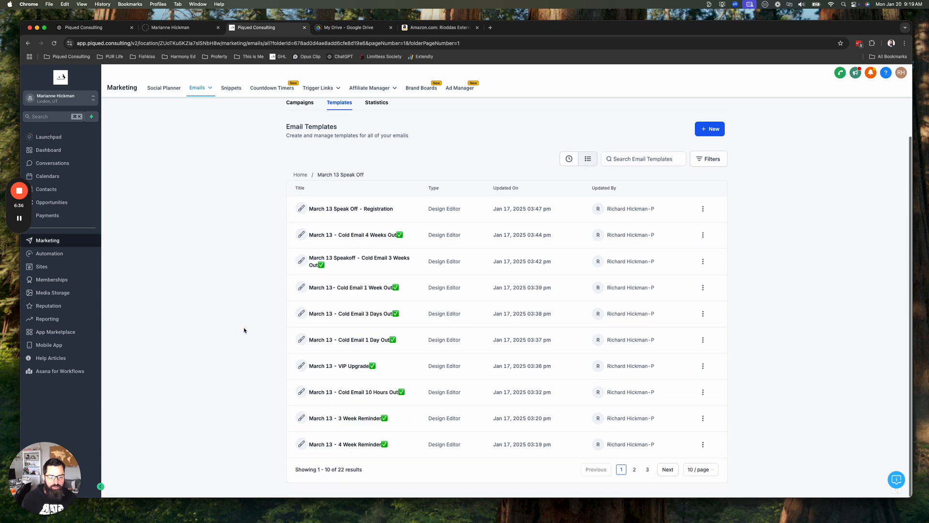
{"action": "left_click", "coordinate": [634, 470]}
{"action": "left_click", "coordinate": [703, 444]}
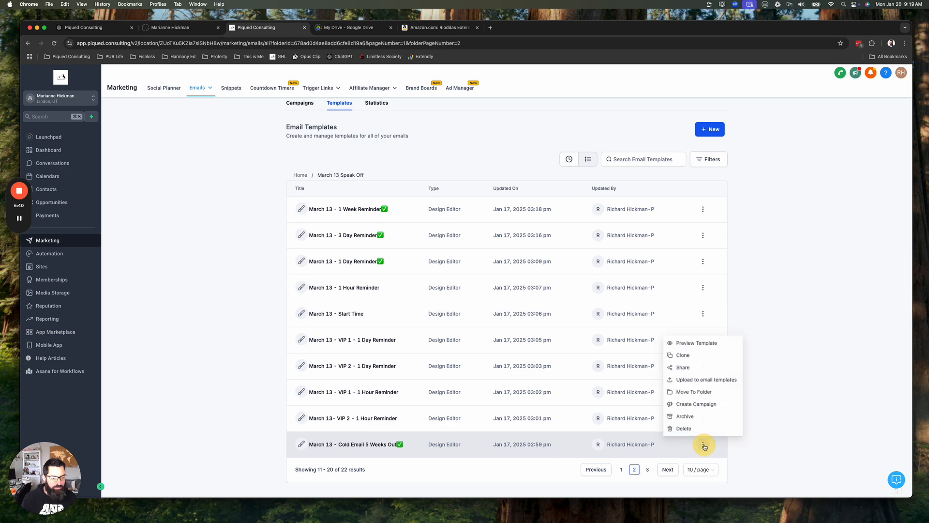
{"action": "left_click", "coordinate": [701, 355]}
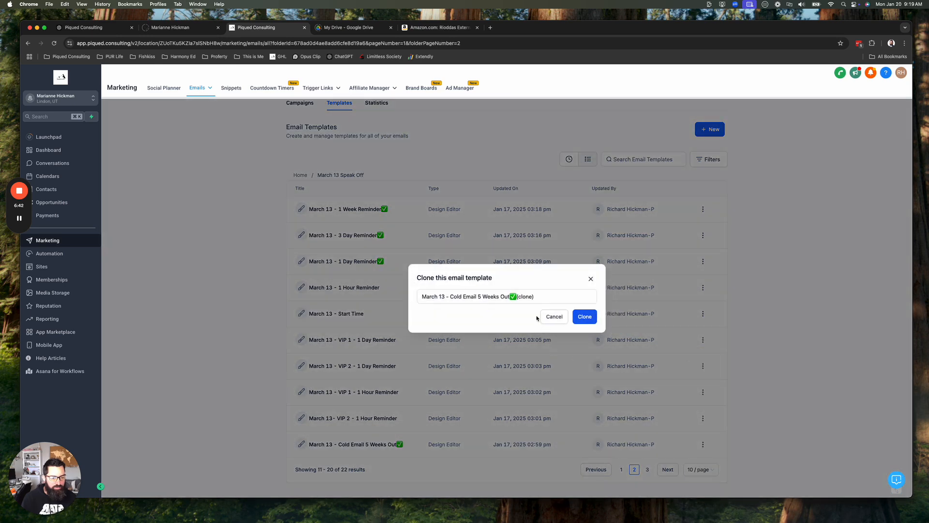
{"action": "double_click", "coordinate": [479, 296]}
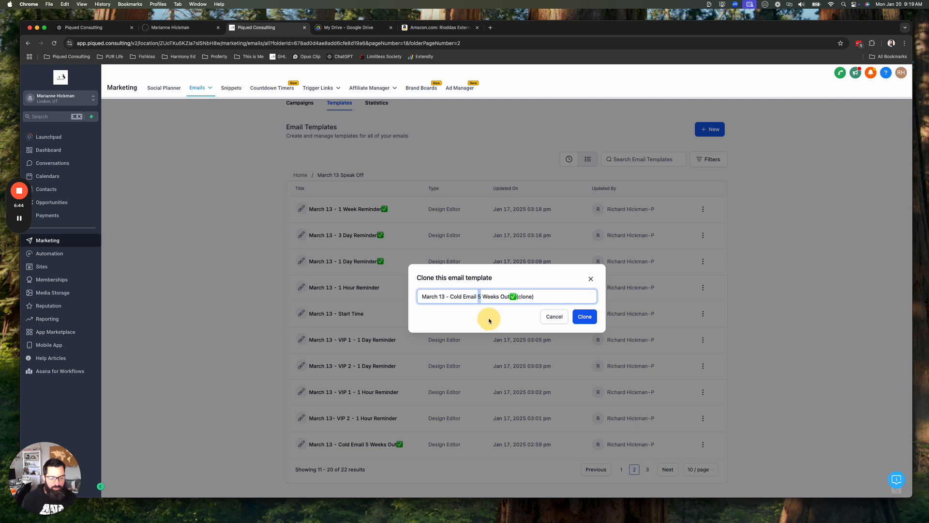
{"action": "type", "text": "6"}
{"action": "left_click_drag", "start_coordinate": [534, 300], "coordinate": [521, 295]}
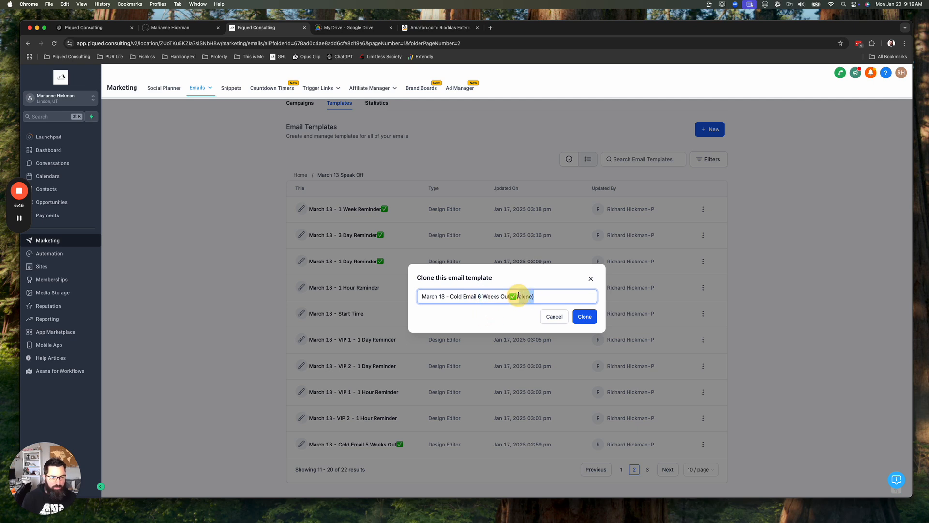
{"action": "key", "text": "BackSpace"}
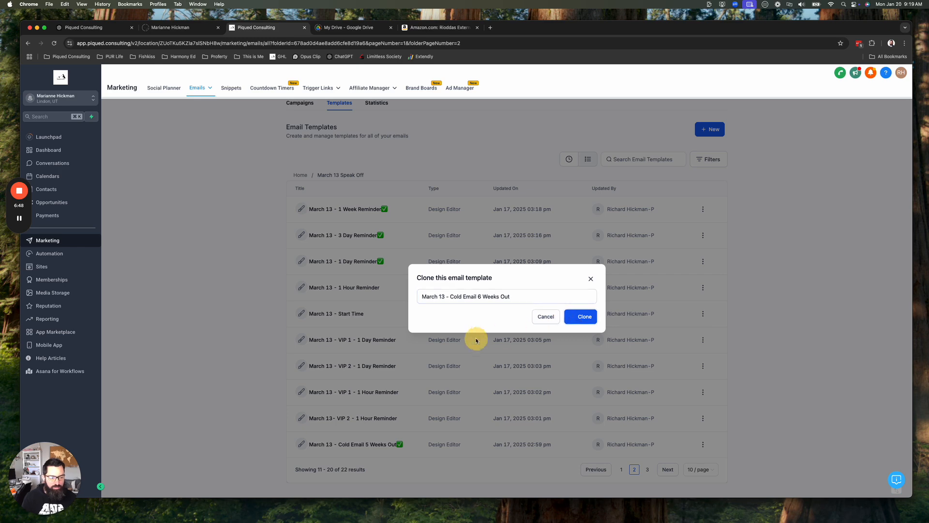
{"action": "left_click", "coordinate": [575, 316]}
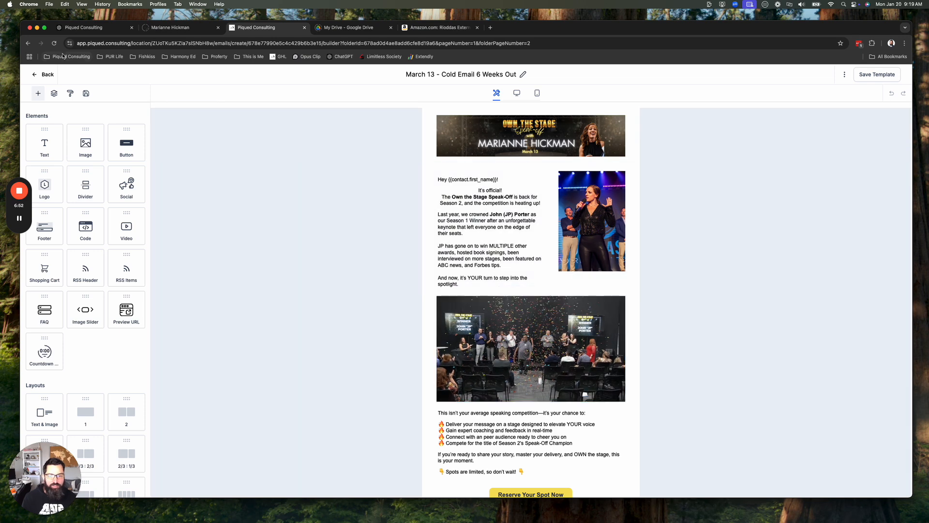
Return to Automation and open the March 13 Speakoff workflow folder.
{"action": "left_click", "coordinate": [44, 76]}
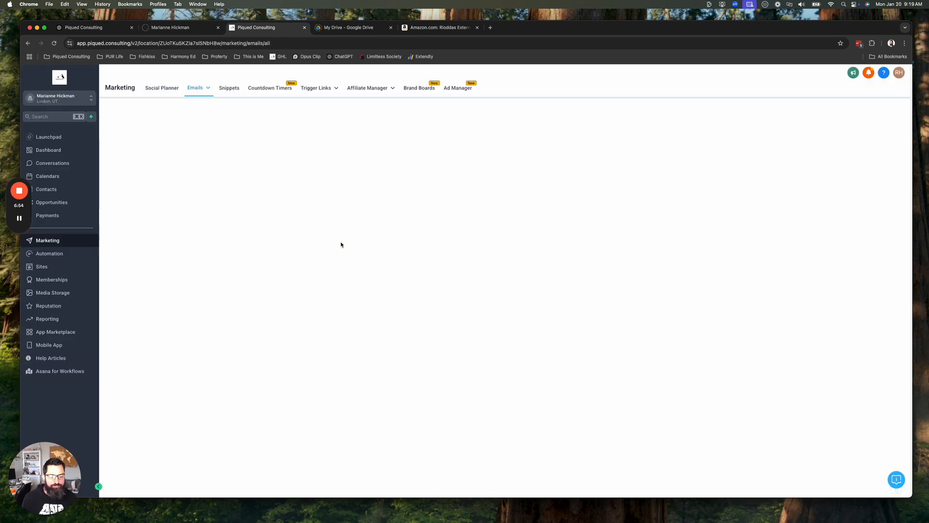
{"action": "left_click", "coordinate": [50, 253]}
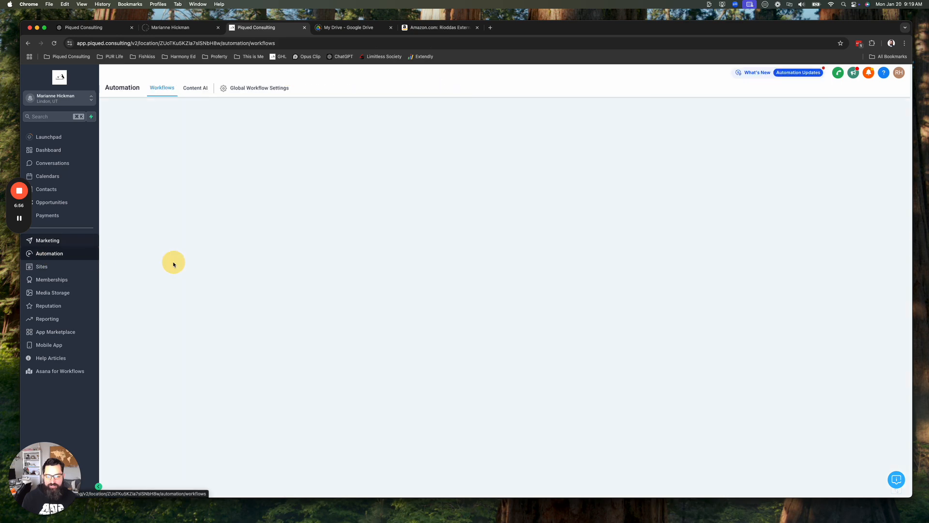
{"action": "scroll", "coordinate": [261, 314], "scroll_direction": "down", "scroll_amount": 3}
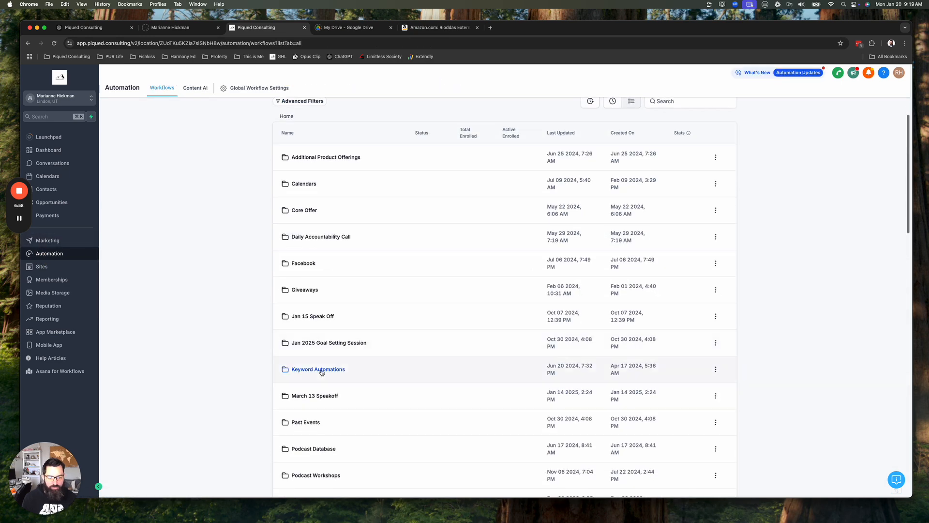
{"action": "left_click", "coordinate": [311, 394]}
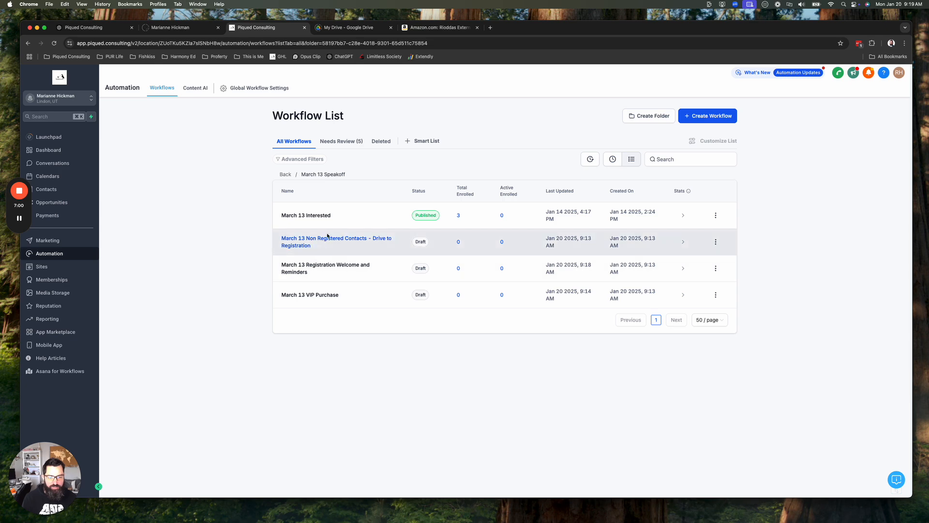
Insert a Wait step named 'Wait until 6 weeks' after the Slack notification.
{"action": "left_click", "coordinate": [310, 266]}
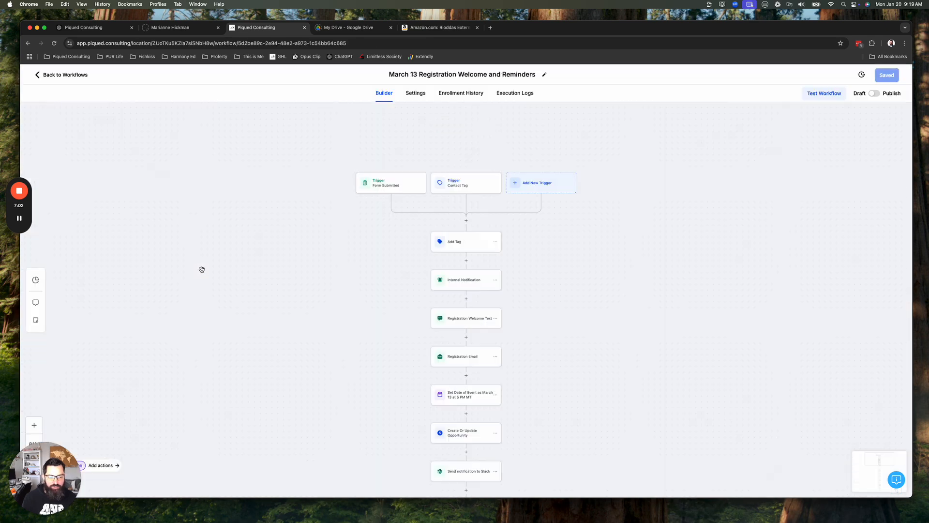
{"action": "scroll", "coordinate": [583, 245], "scroll_direction": "down", "scroll_amount": 10}
{"action": "scroll", "coordinate": [582, 270], "scroll_direction": "down", "scroll_amount": 3}
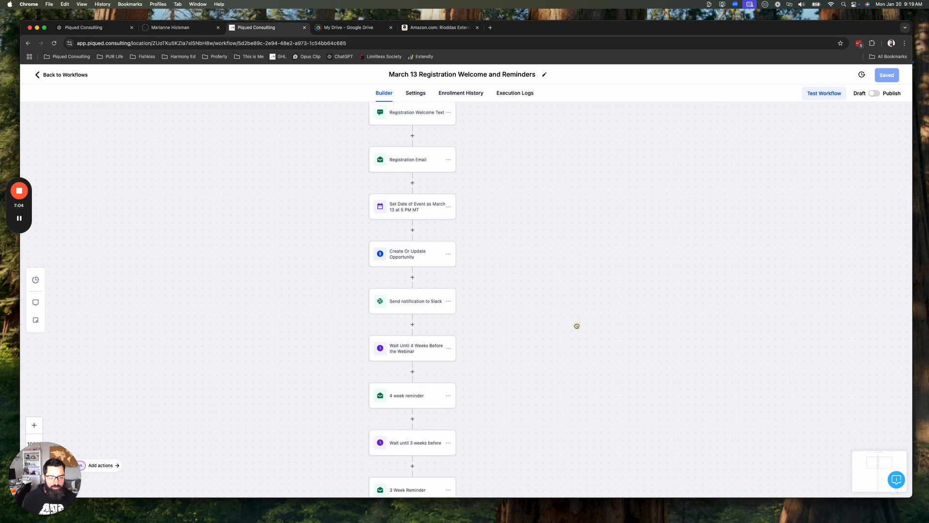
{"action": "left_click", "coordinate": [405, 279]}
{"action": "type", "text": "wait"}
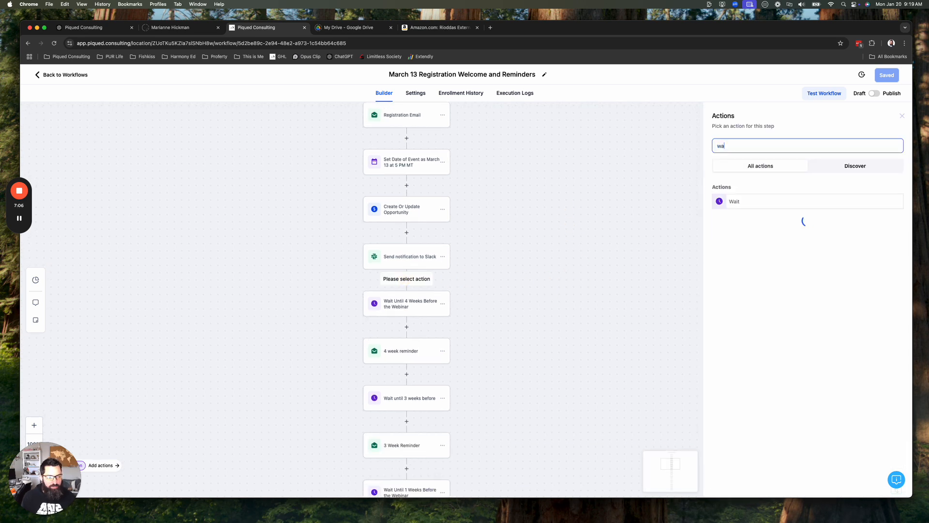
{"action": "left_click", "coordinate": [721, 202]}
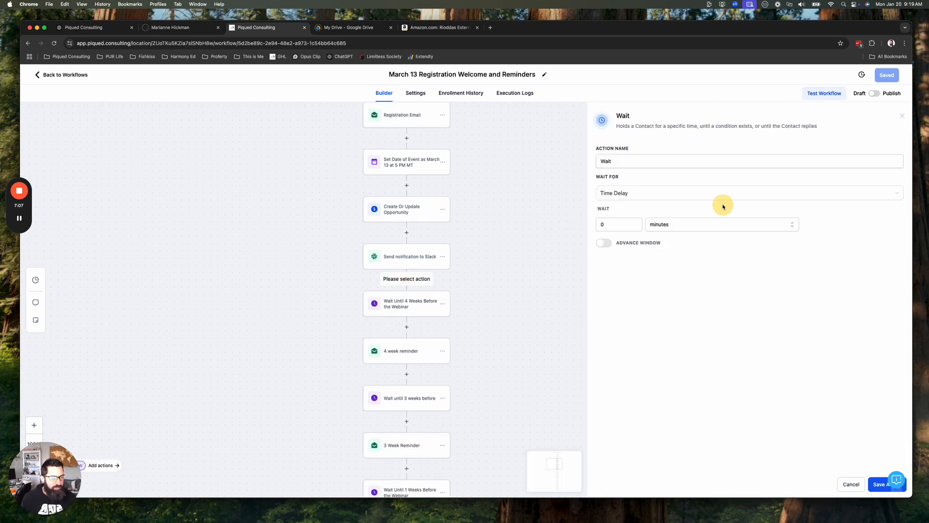
{"action": "left_click", "coordinate": [632, 165]}
{"action": "type", "text": "until"}
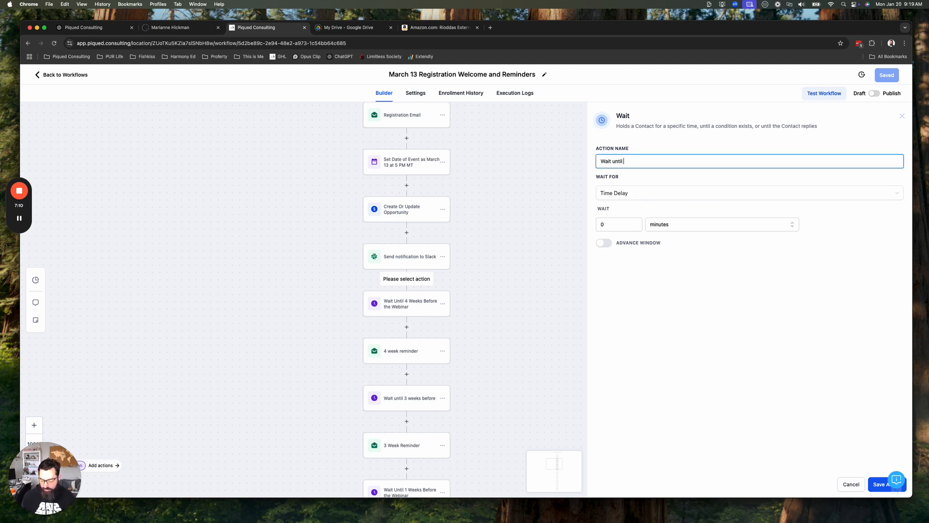
{"action": "type", "text": " 6 weeks before"}
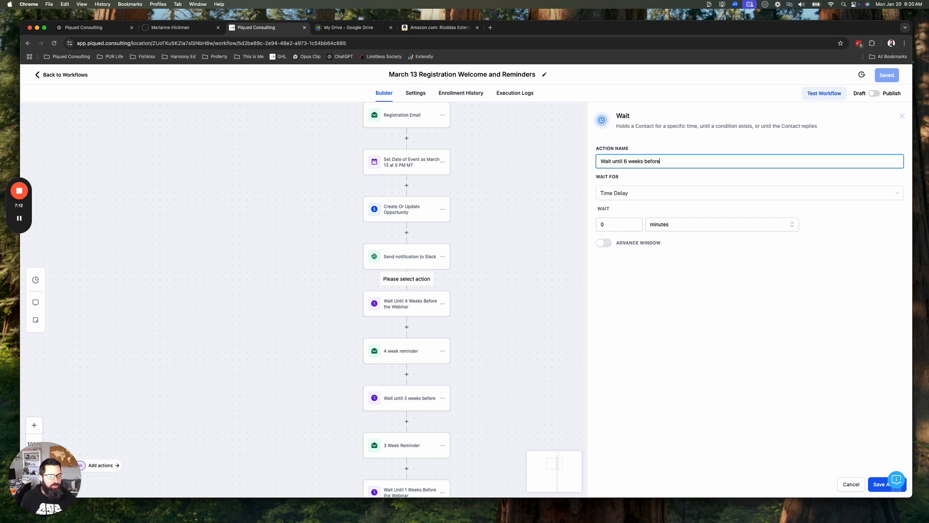
Set the wait to 1 month 14 days before the event time and save it.
{"action": "left_click", "coordinate": [668, 196]}
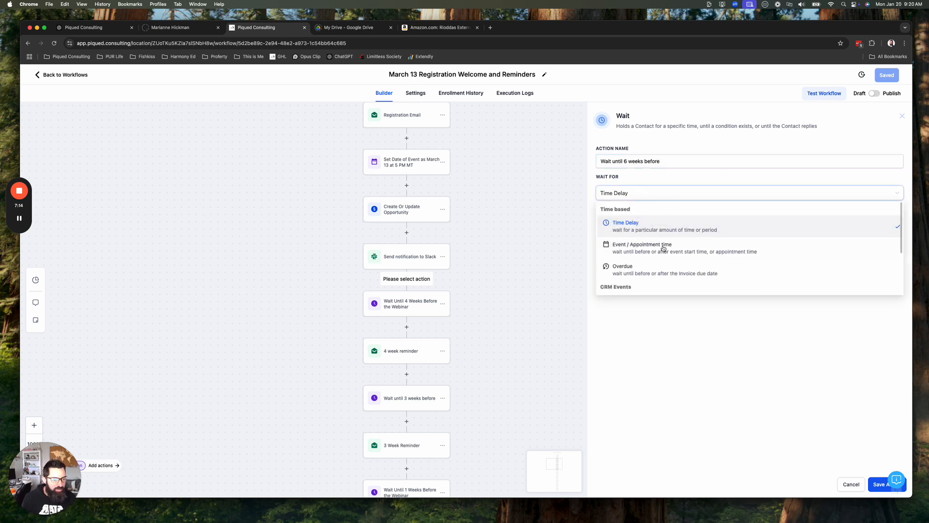
{"action": "left_click", "coordinate": [664, 247]}
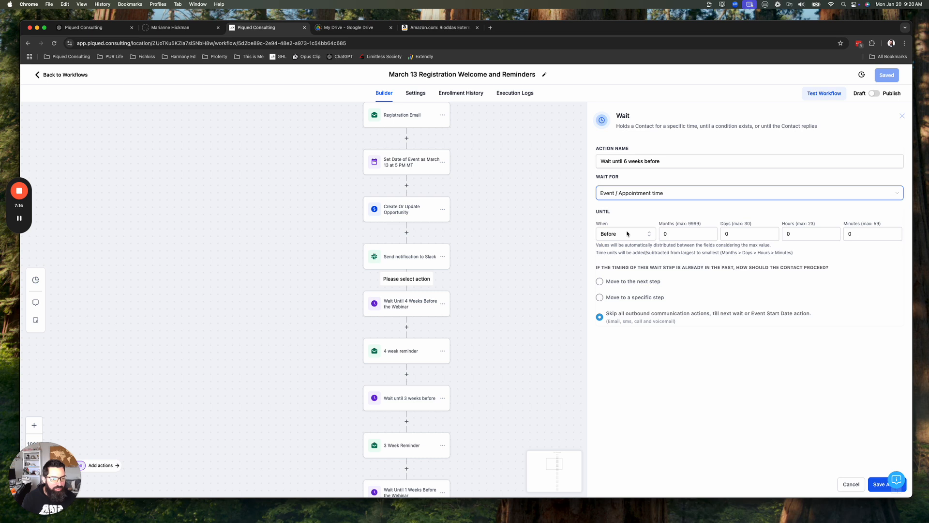
{"action": "left_click", "coordinate": [663, 234]}
{"action": "type", "text": "1"}
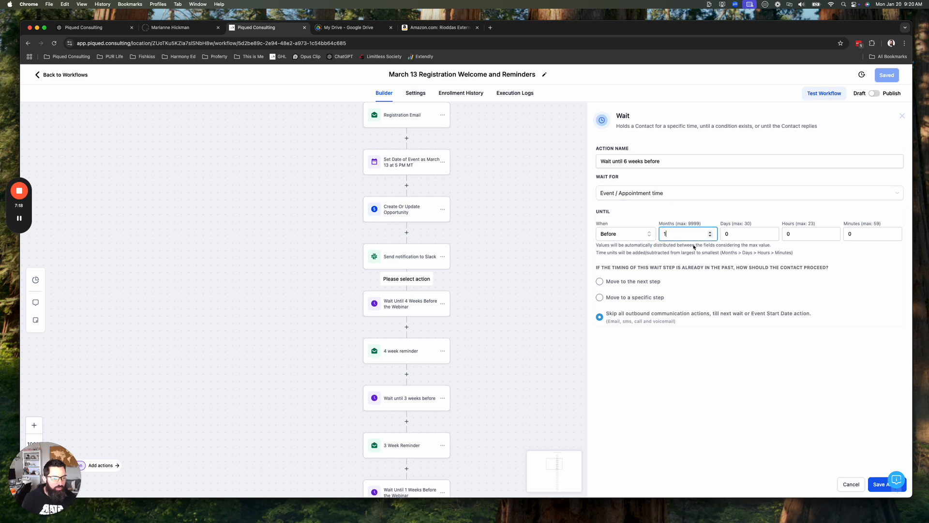
{"action": "left_click", "coordinate": [727, 233]}
{"action": "type", "text": "14"}
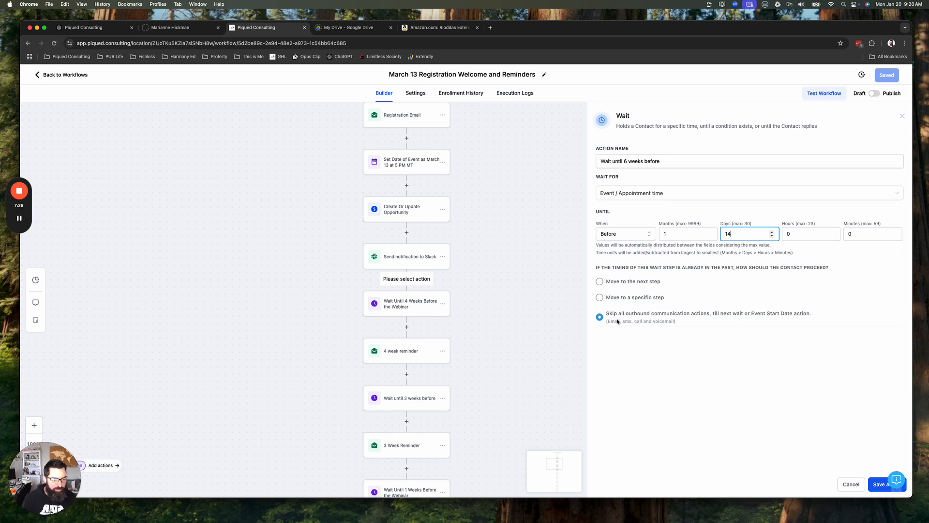
{"action": "left_click", "coordinate": [879, 484]}
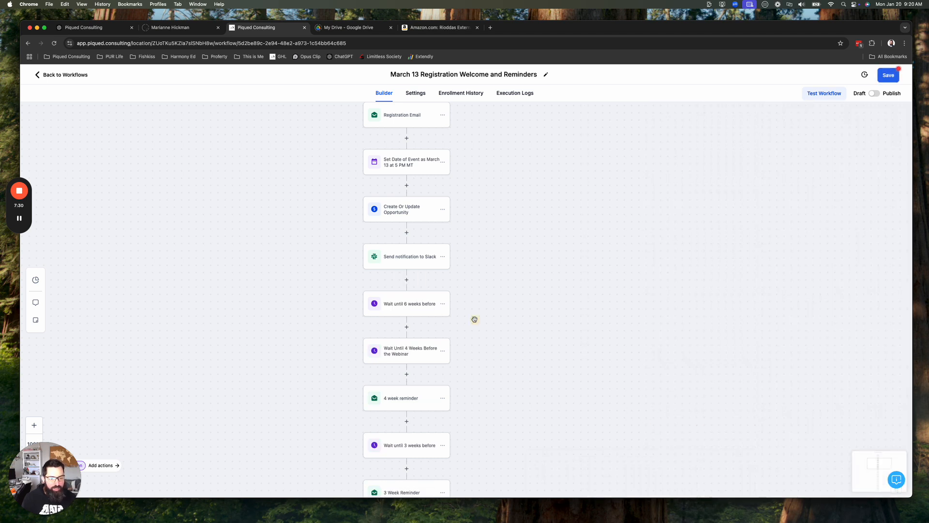
Add a Send Email step after the 6-week wait using 'March 13 - Cold Email 6 Weeks Out'.
{"action": "left_click", "coordinate": [406, 327]}
{"action": "type", "text": "em"}
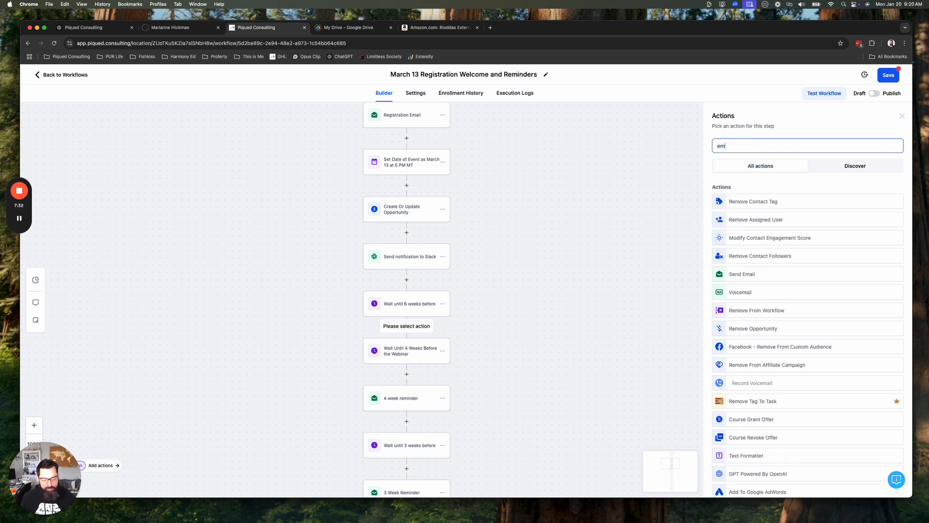
{"action": "left_click", "coordinate": [751, 273]}
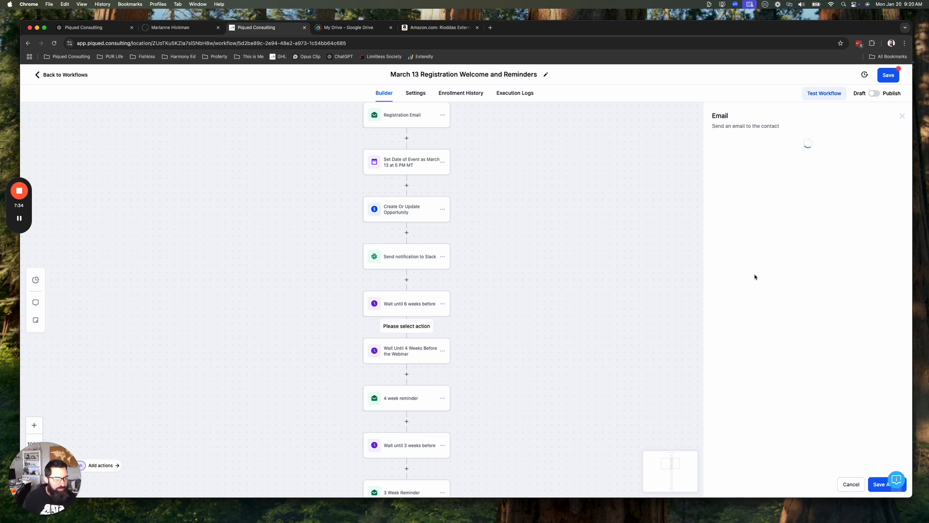
{"action": "left_click", "coordinate": [751, 312]}
{"action": "type", "text": "mar"}
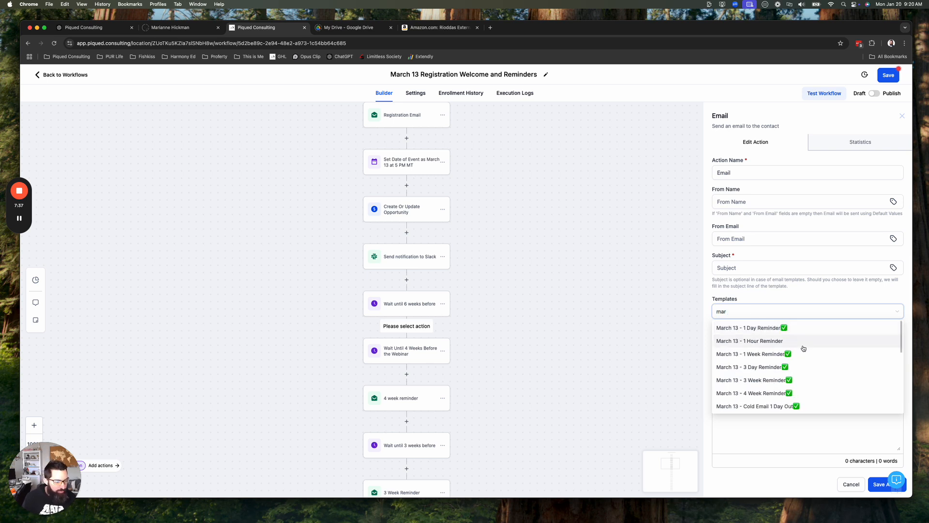
{"action": "scroll", "coordinate": [803, 348], "scroll_direction": "down", "scroll_amount": 3}
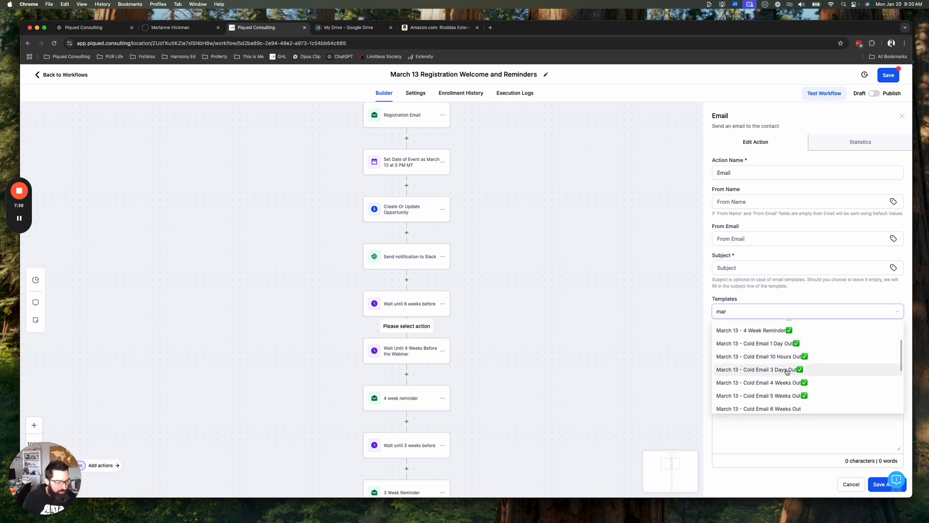
{"action": "left_click", "coordinate": [789, 398]}
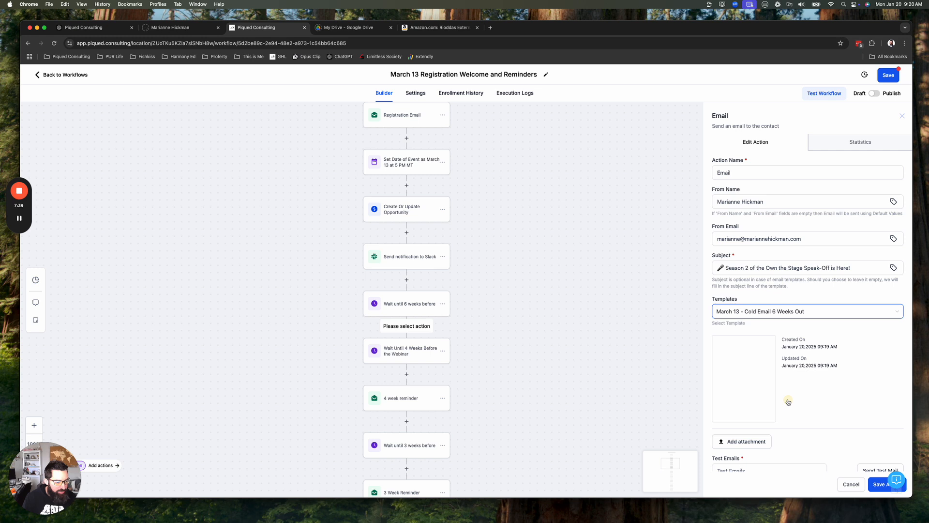
{"action": "left_click", "coordinate": [880, 484]}
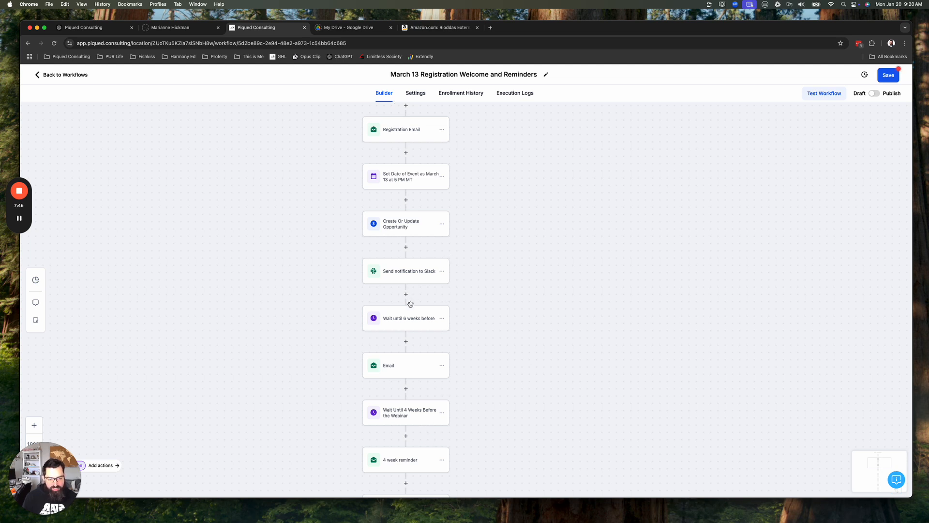
{"action": "left_click", "coordinate": [411, 323]}
After the new email, add a Wait set to 1 month 7 days before the event time.
{"action": "left_click_drag", "start_coordinate": [494, 357], "coordinate": [476, 277]}
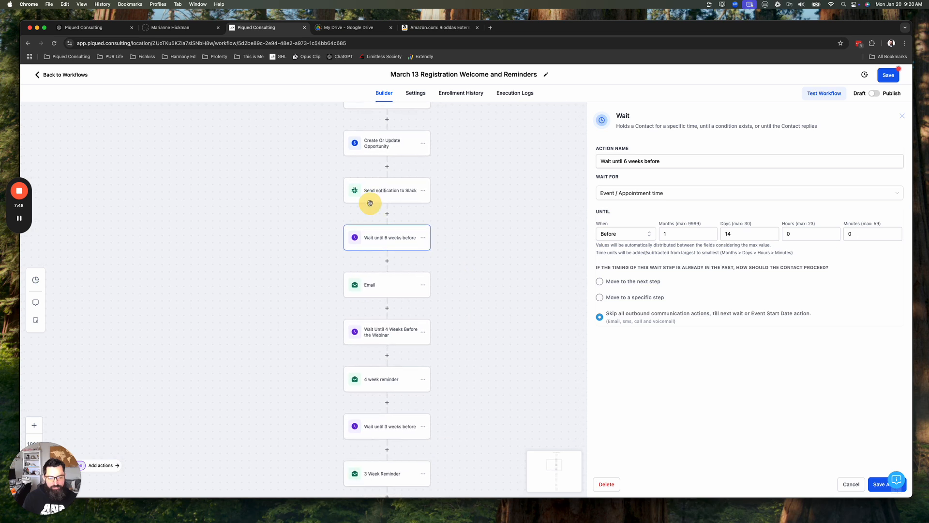
{"action": "left_click", "coordinate": [405, 334]}
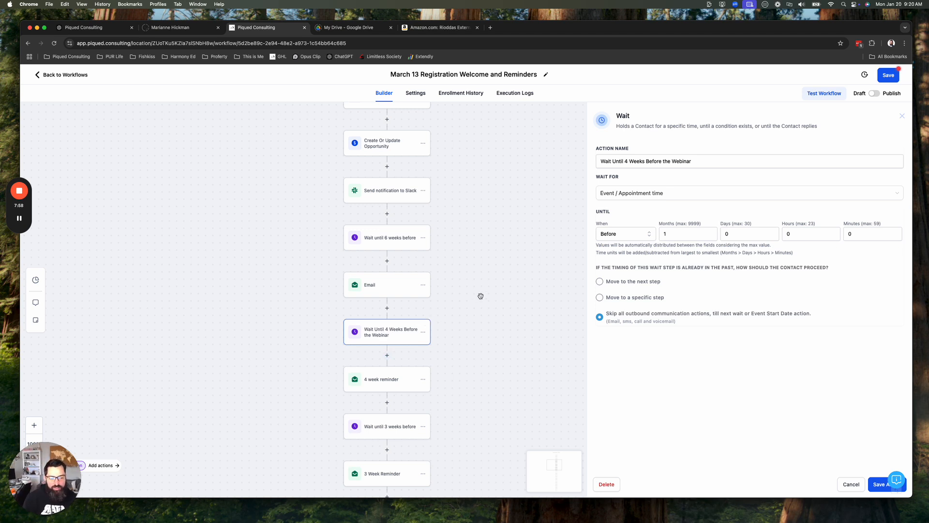
{"action": "left_click_drag", "start_coordinate": [479, 295], "coordinate": [469, 307]}
{"action": "left_click", "coordinate": [445, 339]}
{"action": "type", "text": "wait"}
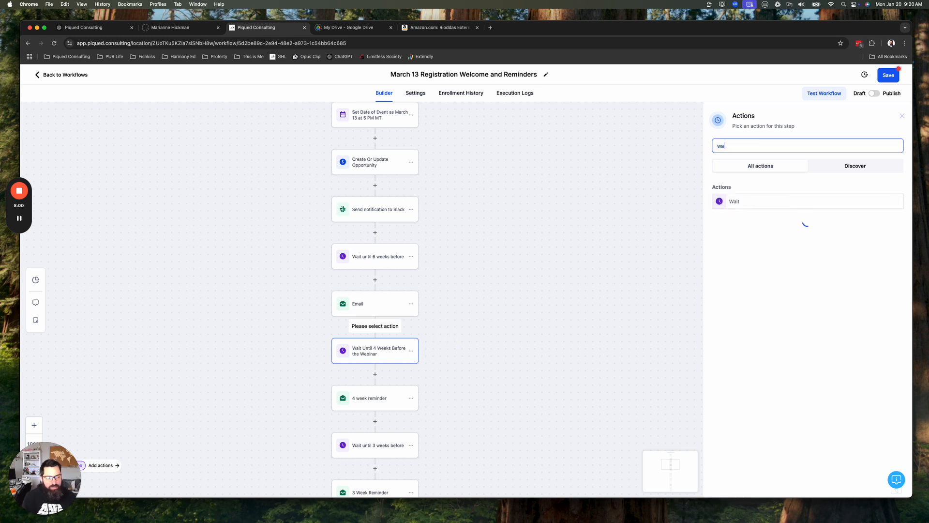
{"action": "left_click", "coordinate": [763, 201]}
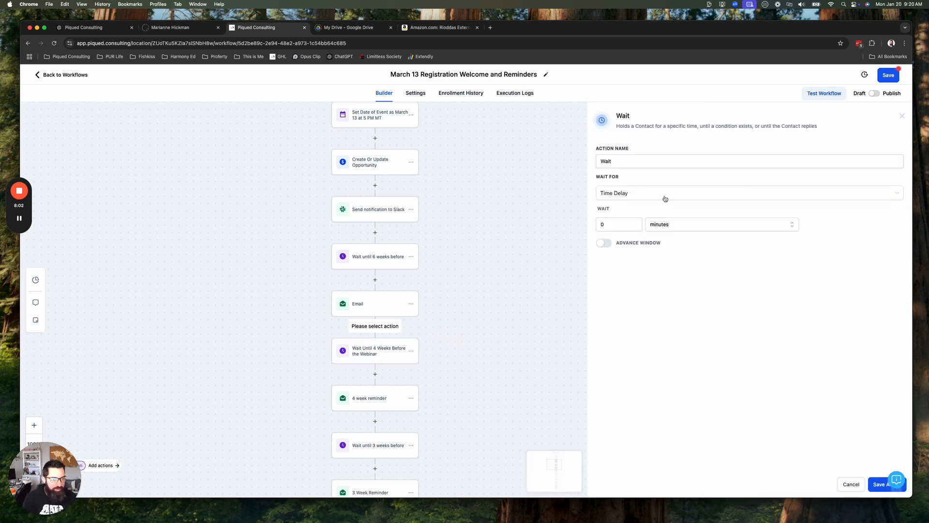
{"action": "left_click", "coordinate": [649, 193]}
{"action": "left_click", "coordinate": [638, 244]}
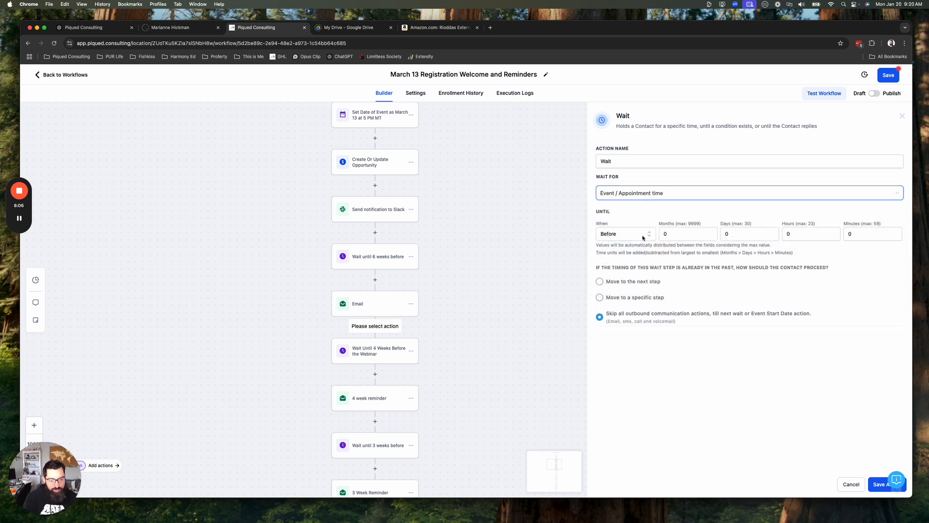
{"action": "left_click", "coordinate": [651, 233]}
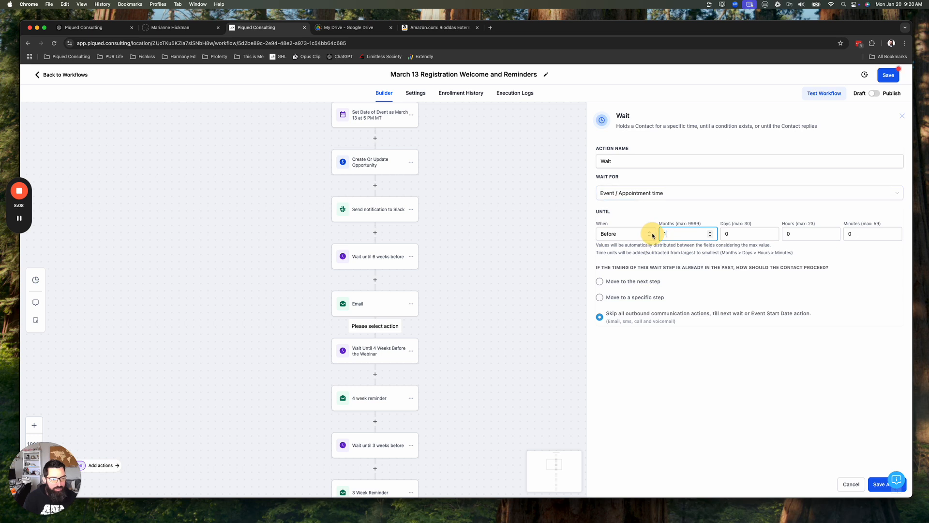
{"action": "key", "text": "Tab"}
{"action": "left_click", "coordinate": [709, 232]}
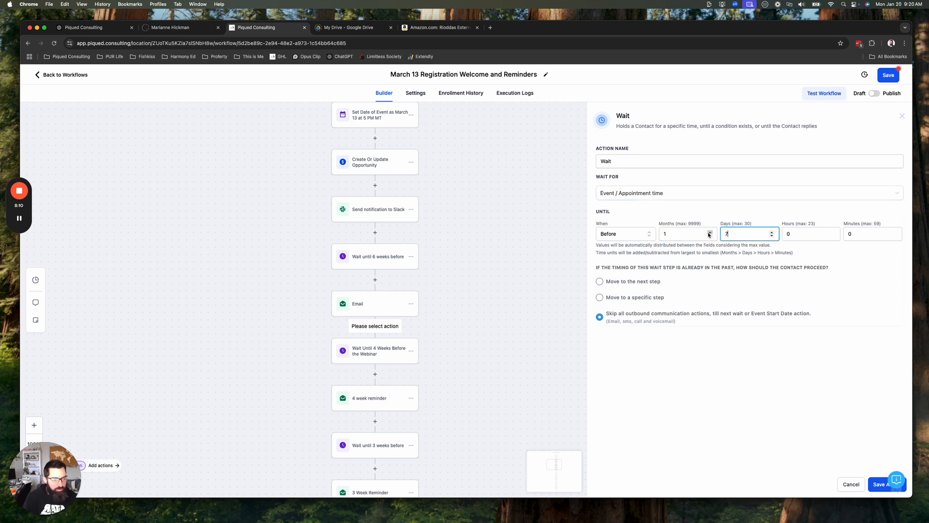
{"action": "left_click", "coordinate": [623, 157]}
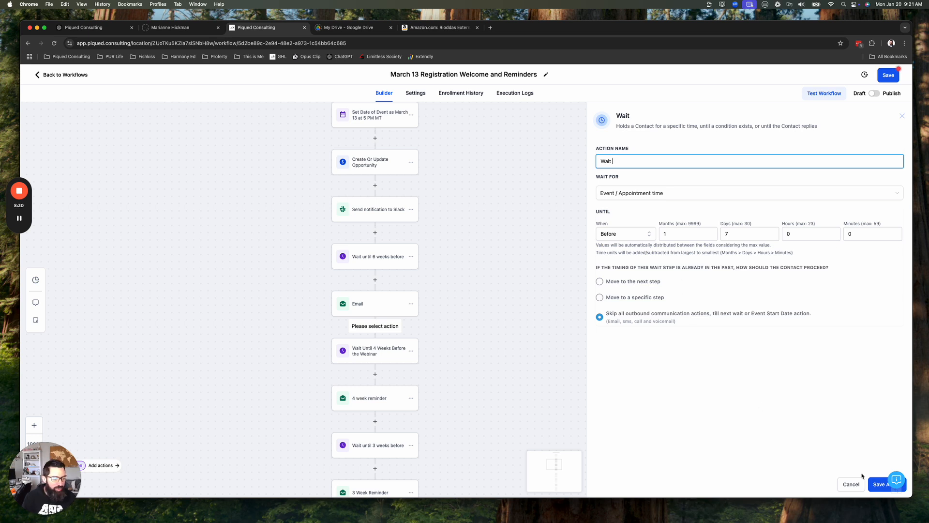
{"action": "left_click", "coordinate": [878, 484]}
Review the 6-week, new, 4-week, 3-week and 1-week waits and the 3 Week Reminder's template.
{"action": "left_click_drag", "start_coordinate": [453, 146], "coordinate": [454, 315]}
{"action": "left_click_drag", "start_coordinate": [481, 136], "coordinate": [452, 268]}
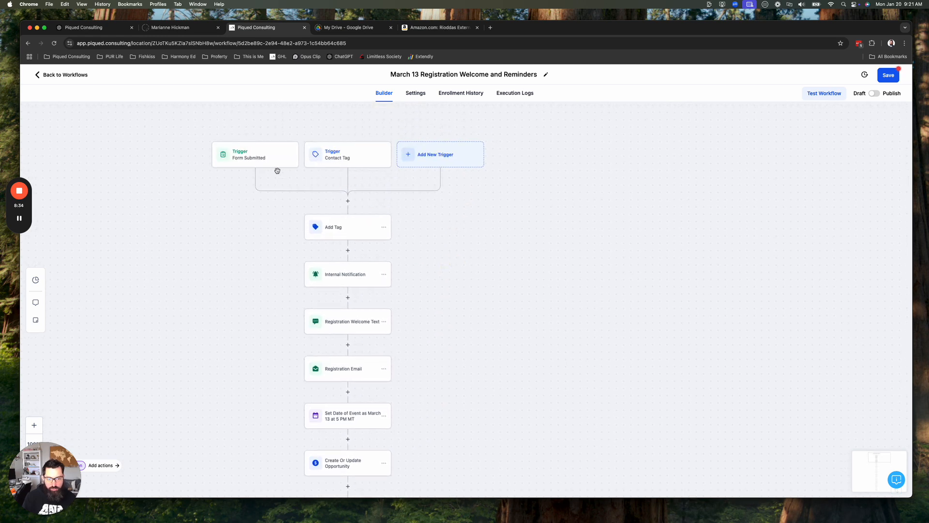
{"action": "left_click_drag", "start_coordinate": [465, 408], "coordinate": [460, 199]}
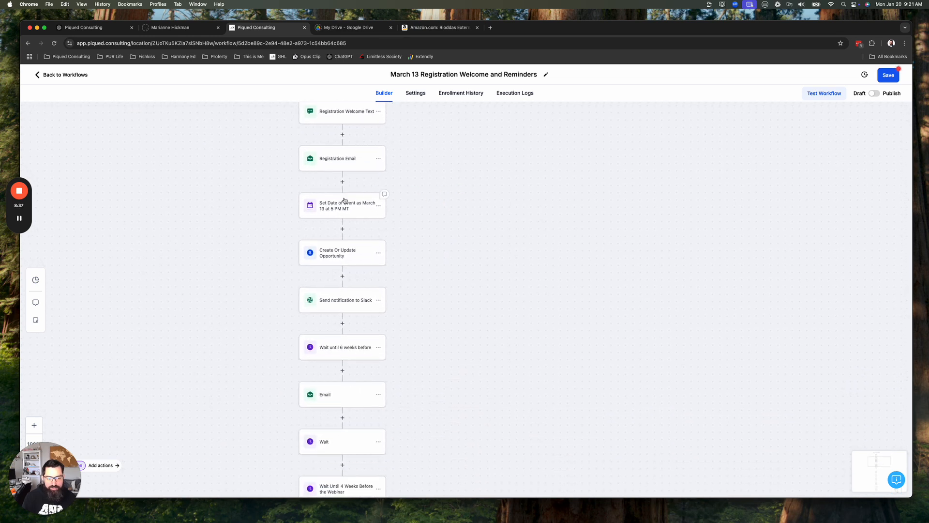
{"action": "left_click", "coordinate": [355, 353]}
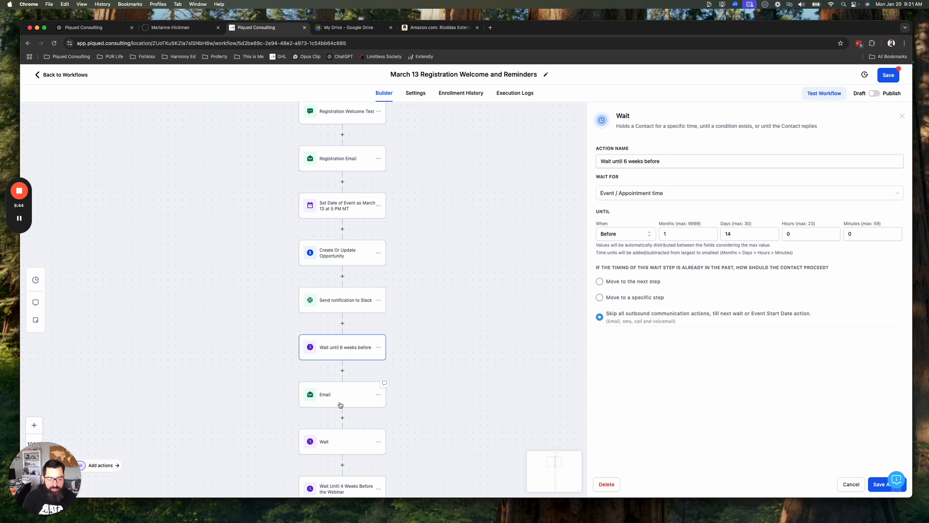
{"action": "left_click", "coordinate": [338, 441]}
{"action": "left_click_drag", "start_coordinate": [434, 444], "coordinate": [427, 315]}
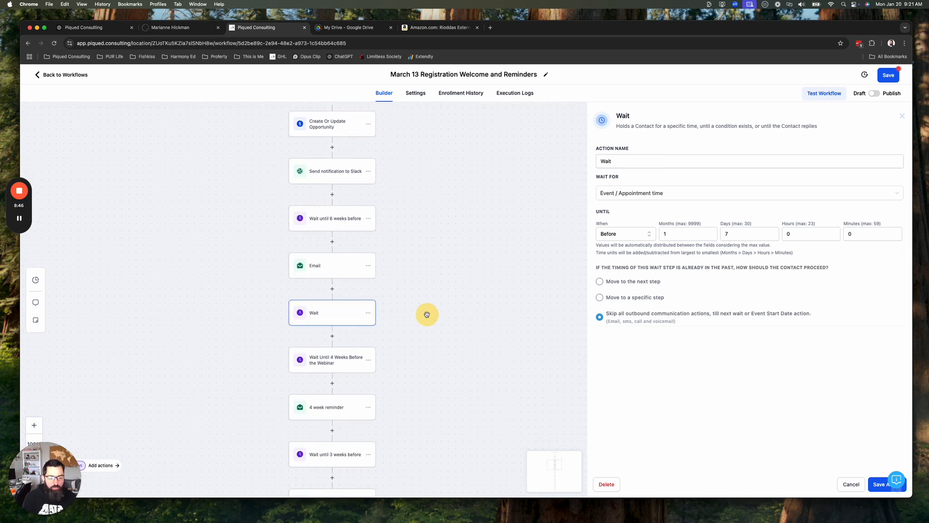
{"action": "left_click", "coordinate": [336, 363]}
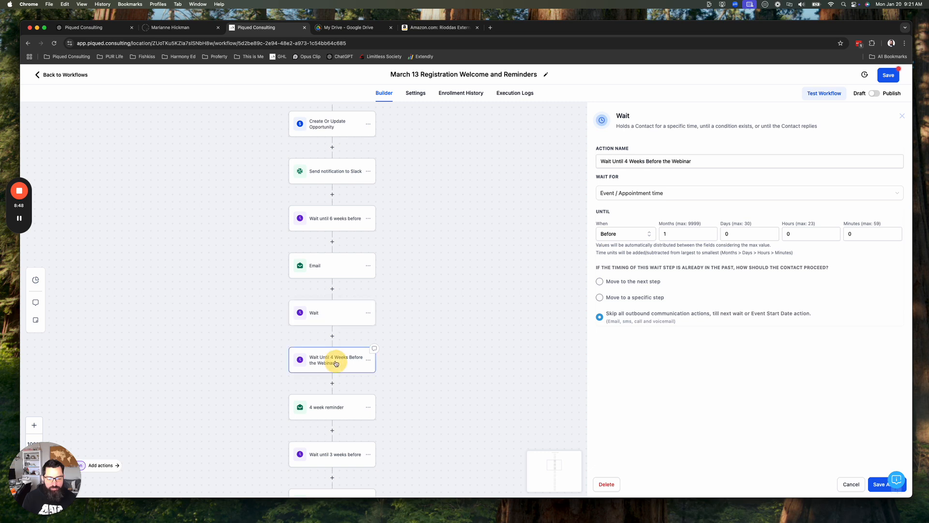
{"action": "left_click_drag", "start_coordinate": [437, 396], "coordinate": [432, 261]}
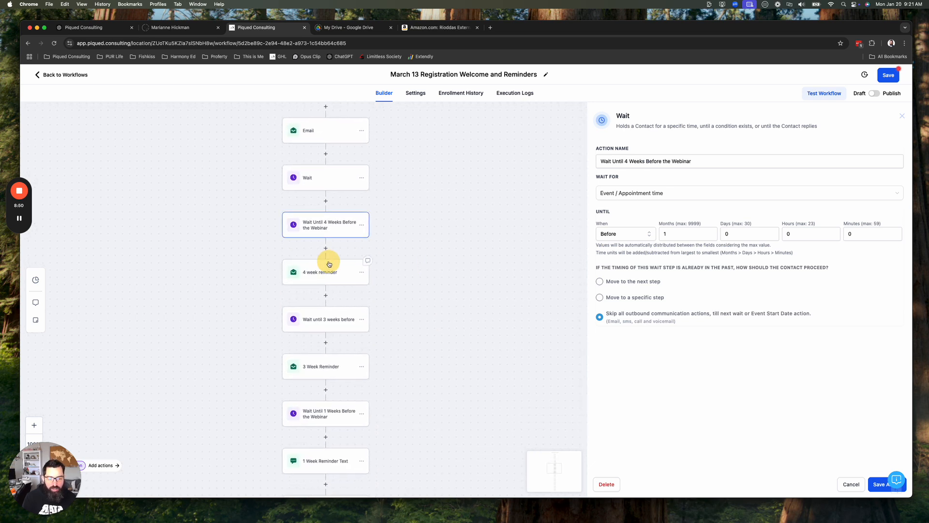
{"action": "left_click", "coordinate": [330, 269]}
{"action": "left_click", "coordinate": [334, 318]}
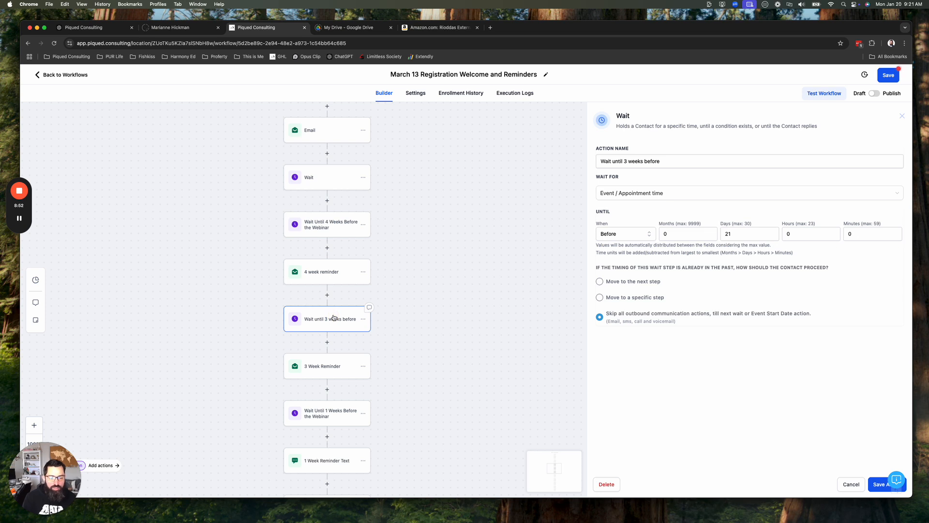
{"action": "left_click", "coordinate": [342, 364]}
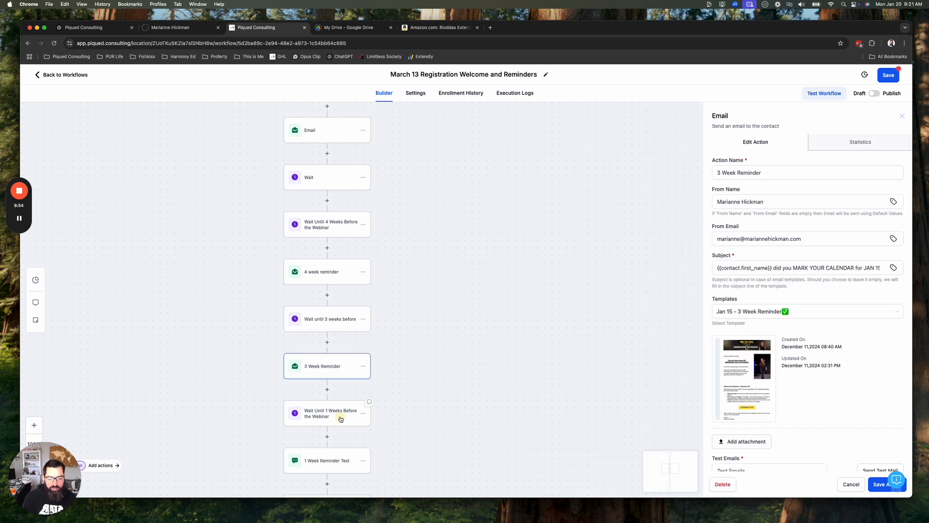
{"action": "left_click", "coordinate": [340, 415]}
{"action": "left_click_drag", "start_coordinate": [448, 404], "coordinate": [439, 315]}
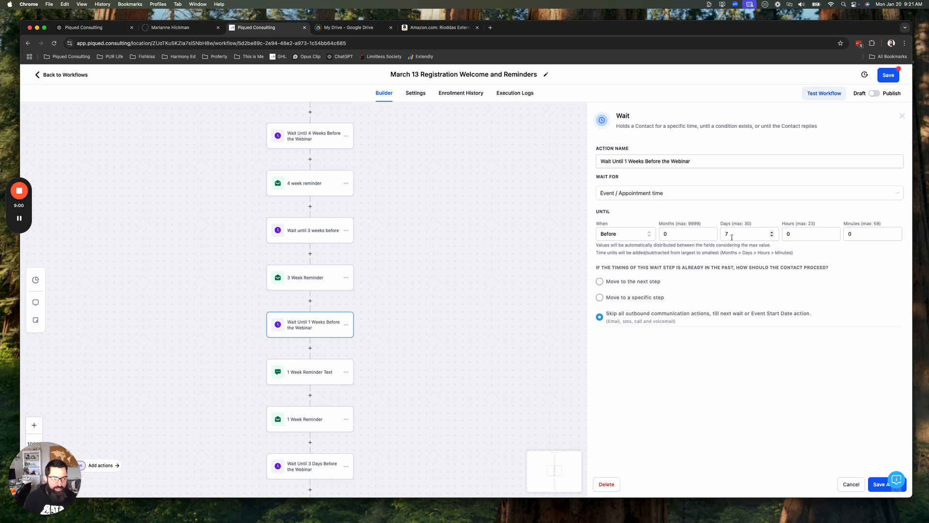
Inspect the 1 Week Reminder email and the 3-days-before-the-webinar wait, then pan back to the top.
{"action": "left_click", "coordinate": [310, 414]}
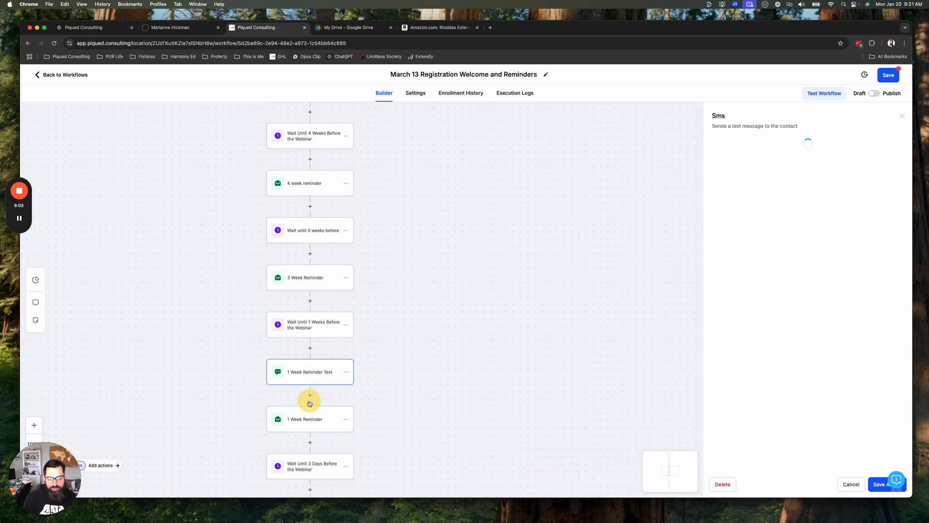
{"action": "left_click_drag", "start_coordinate": [389, 425], "coordinate": [415, 290]}
{"action": "left_click", "coordinate": [323, 330]}
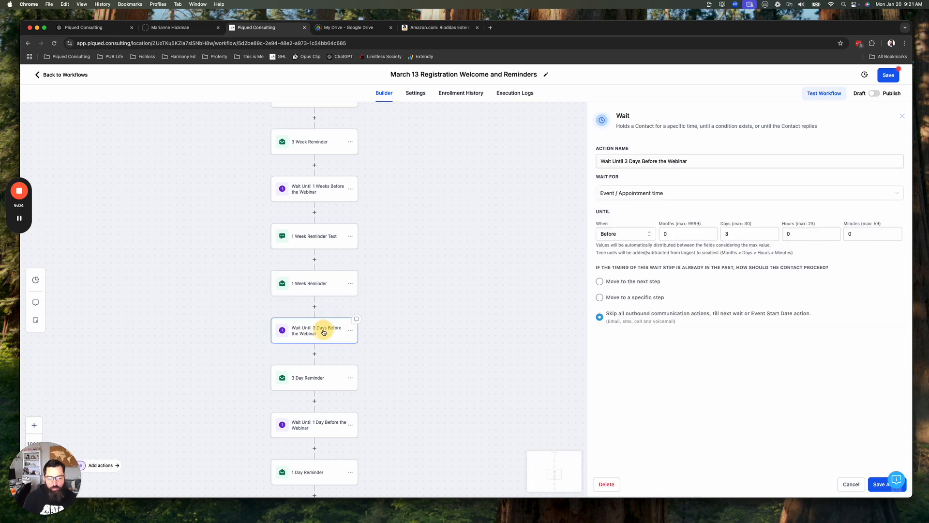
{"action": "left_click_drag", "start_coordinate": [421, 264], "coordinate": [412, 372]}
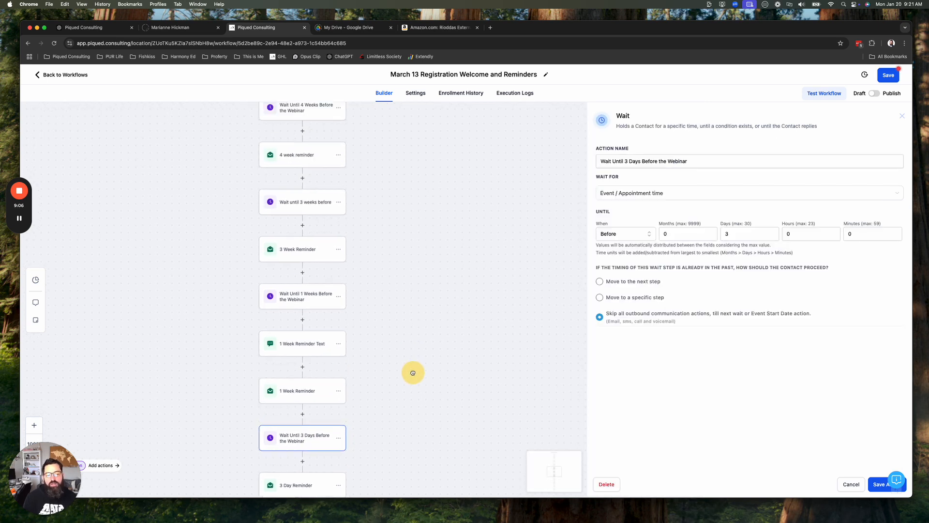
{"action": "left_click_drag", "start_coordinate": [392, 258], "coordinate": [403, 311]}
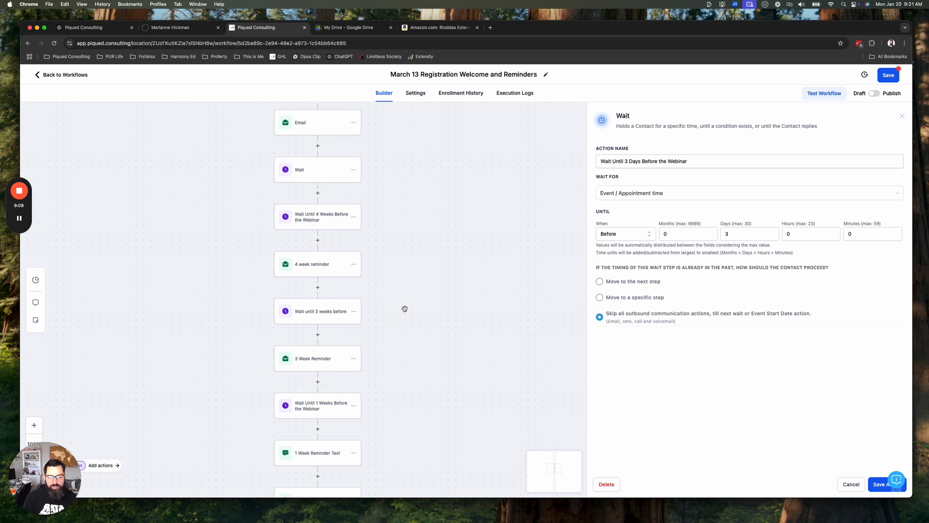
{"action": "left_click_drag", "start_coordinate": [426, 223], "coordinate": [420, 282]}
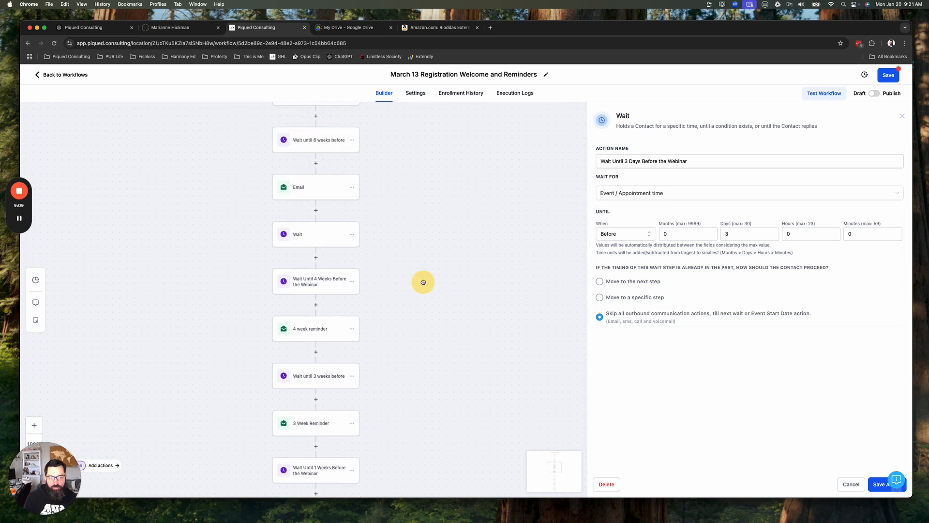
Save the new 1 month 7 days wait under the name 'Wait until 5 weeks before'.
{"action": "left_click", "coordinate": [315, 233]}
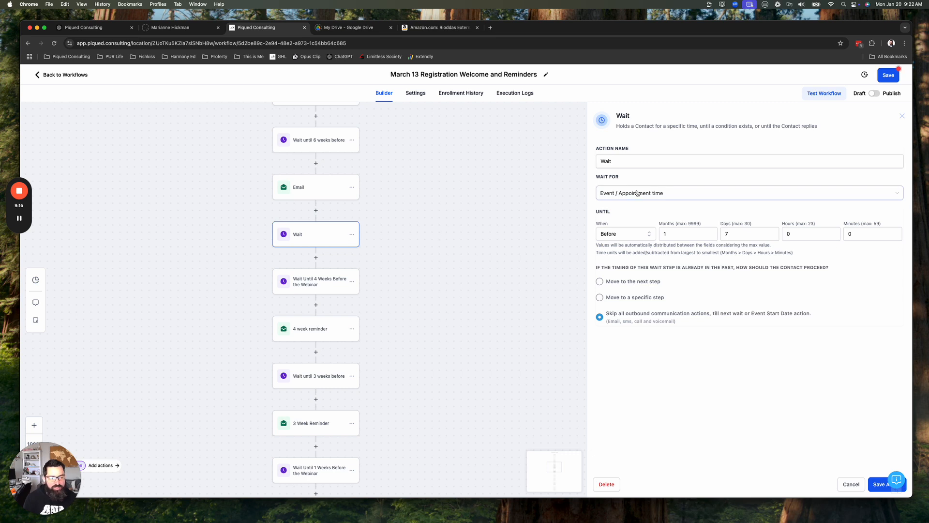
{"action": "left_click", "coordinate": [630, 162]}
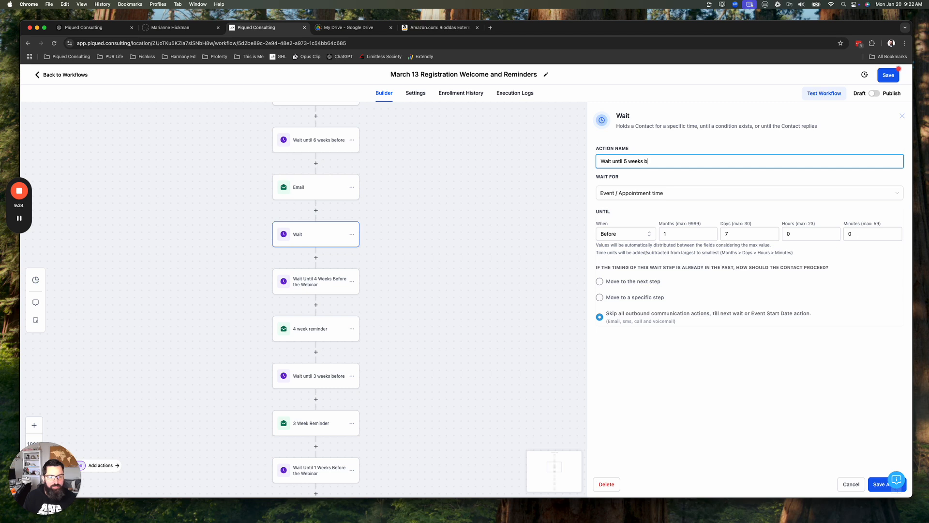
{"action": "left_click", "coordinate": [877, 485]}
{"action": "left_click", "coordinate": [316, 257]}
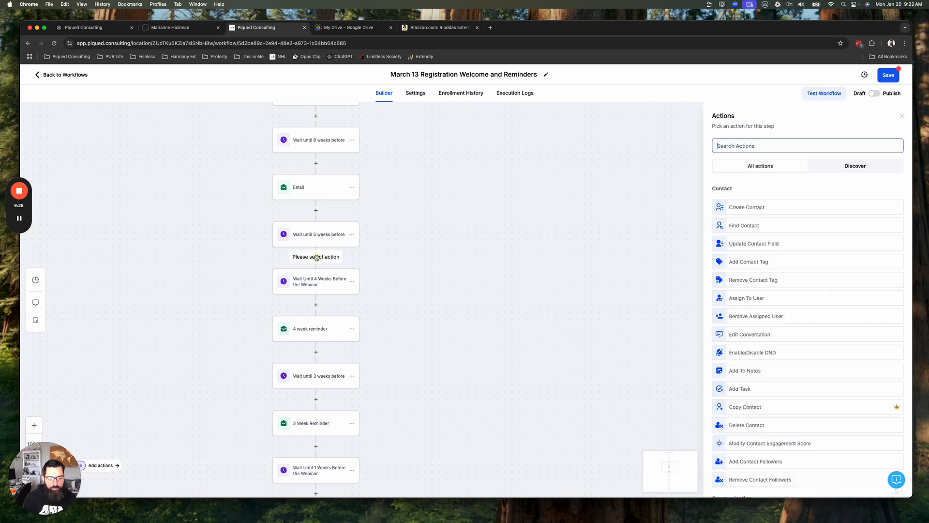
Add a Send Email step after the 5-week wait using the 'March 13 - 4 Week Reminder' template.
{"action": "type", "text": "em"}
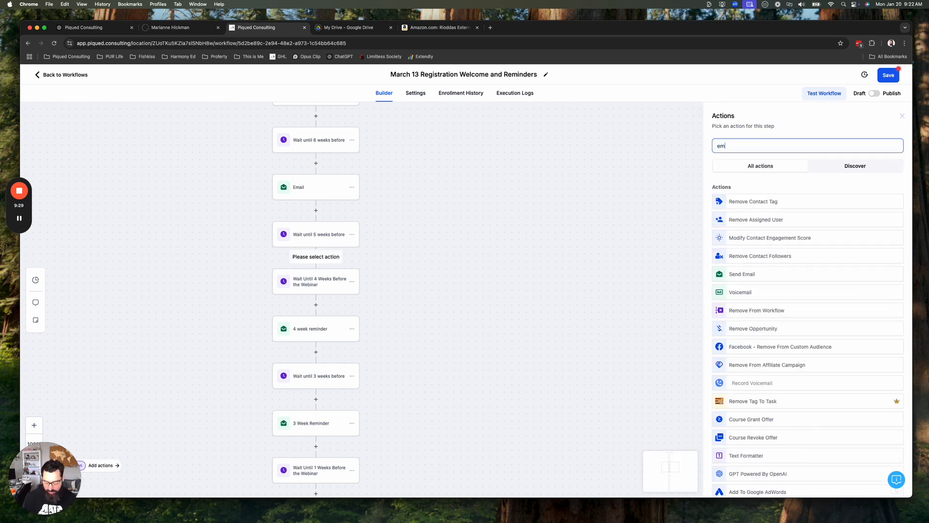
{"action": "left_click", "coordinate": [756, 277]}
{"action": "left_click", "coordinate": [755, 312]}
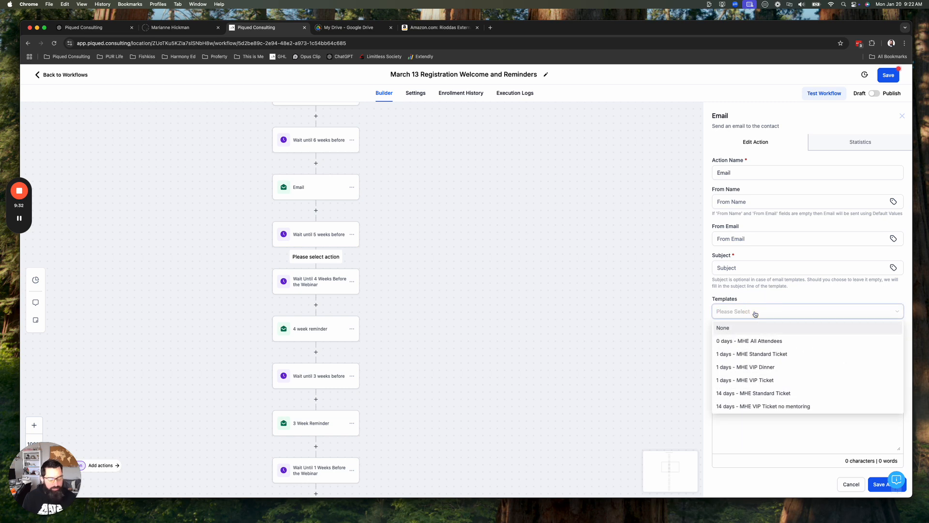
{"action": "type", "text": "mar"}
{"action": "scroll", "coordinate": [780, 390], "scroll_direction": "down", "scroll_amount": 2}
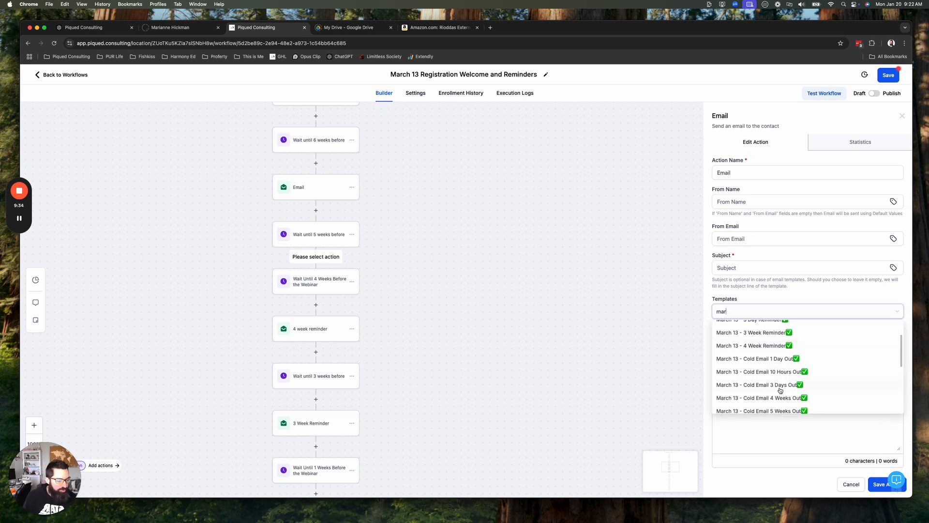
{"action": "scroll", "coordinate": [780, 390], "scroll_direction": "down", "scroll_amount": 2}
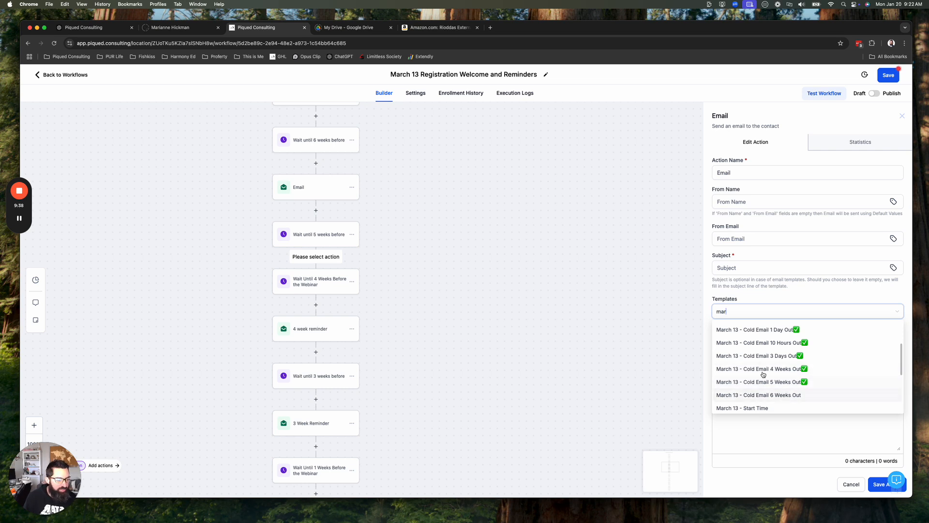
{"action": "scroll", "coordinate": [760, 374], "scroll_direction": "up", "scroll_amount": 2}
{"action": "scroll", "coordinate": [760, 374], "scroll_direction": "up", "scroll_amount": 2}
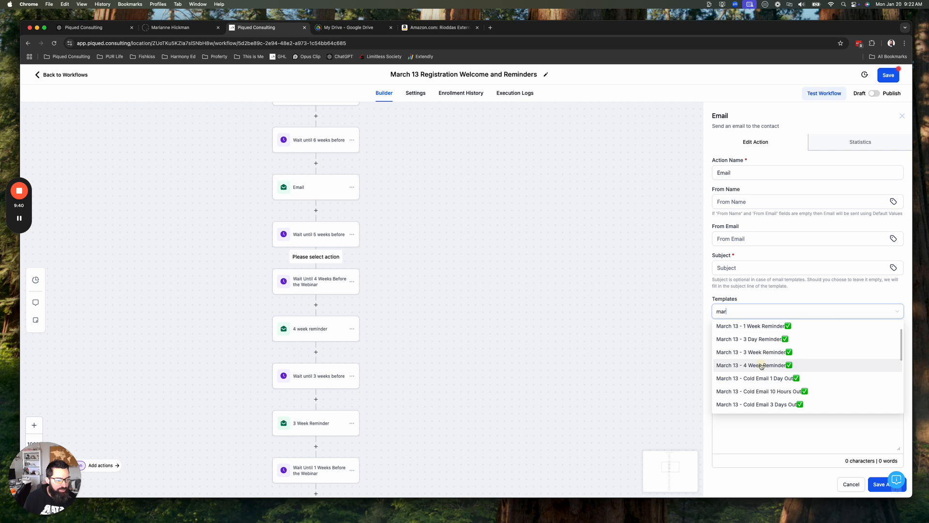
{"action": "left_click", "coordinate": [761, 365]}
{"action": "left_click", "coordinate": [879, 487]}
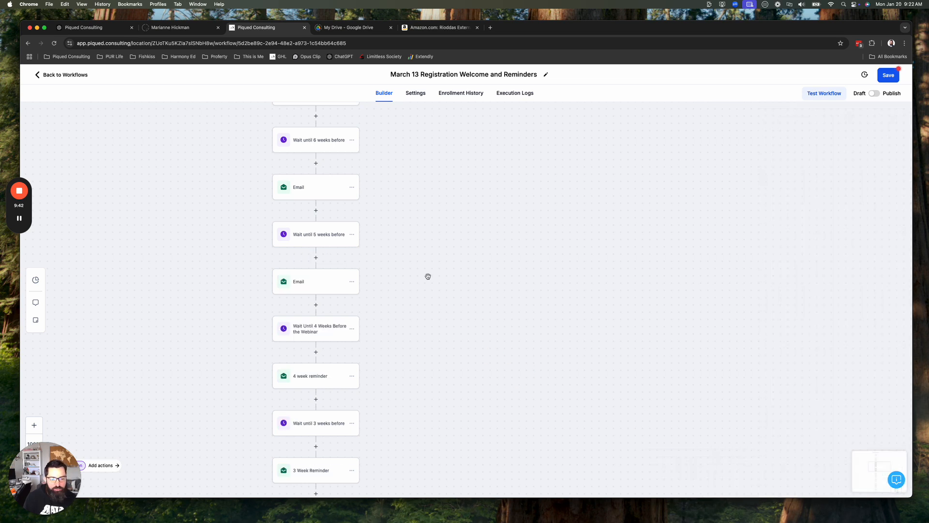
Pan the workflow and reopen the new email step to review it.
{"action": "left_click_drag", "start_coordinate": [403, 219], "coordinate": [399, 312]}
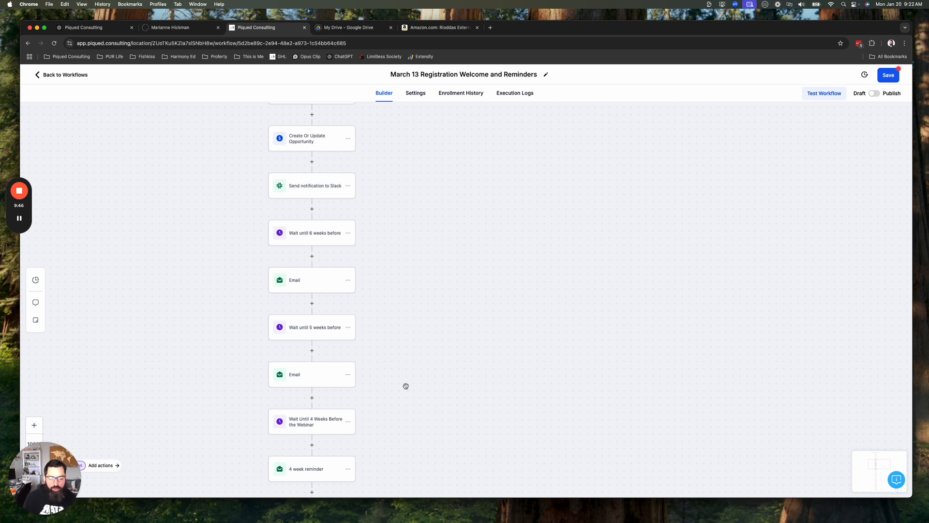
{"action": "left_click_drag", "start_coordinate": [405, 383], "coordinate": [406, 321]}
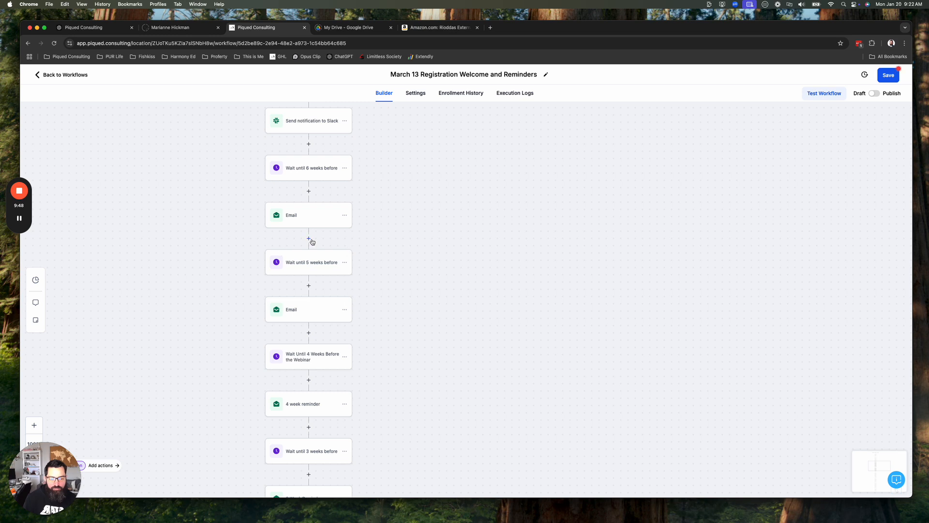
{"action": "left_click", "coordinate": [324, 314]}
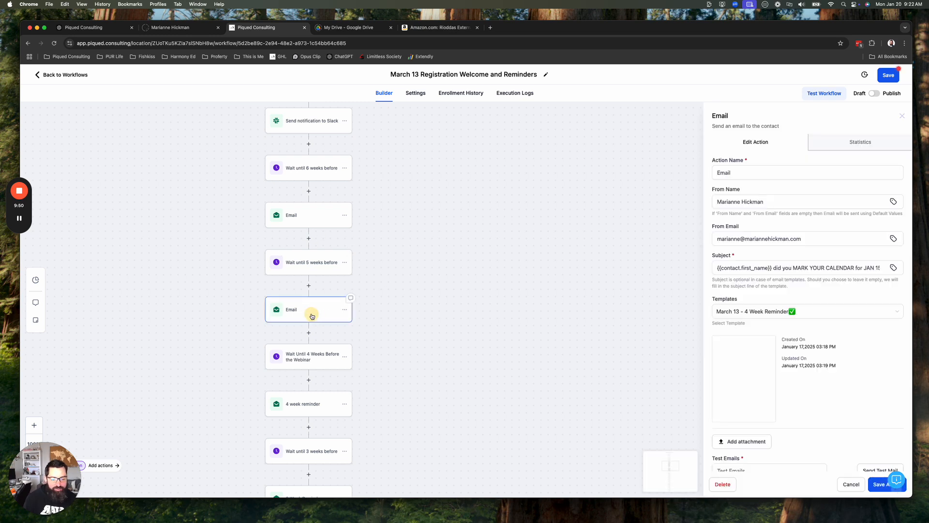
Switch the 4 week reminder email to the 'March 13 - 4 Week Reminder' template.
{"action": "left_click", "coordinate": [813, 312]}
{"action": "left_click", "coordinate": [472, 293]}
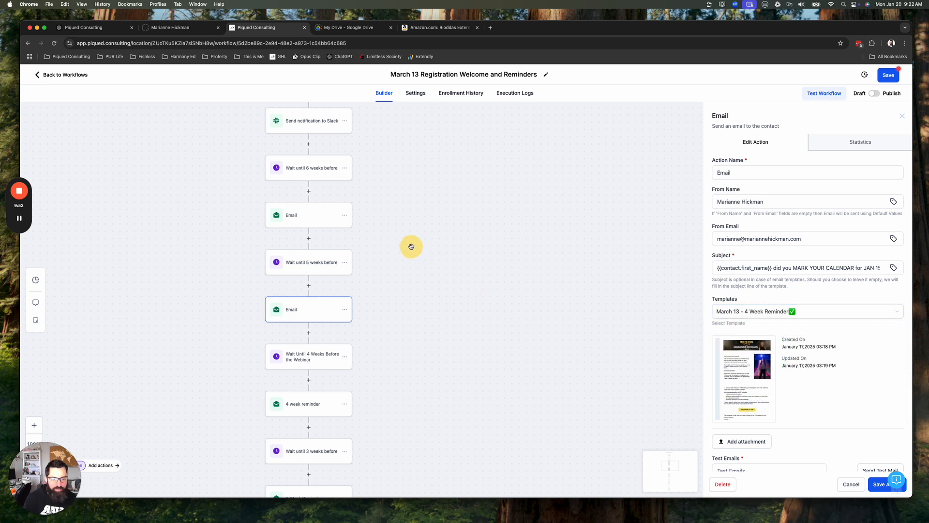
{"action": "left_click", "coordinate": [312, 408]}
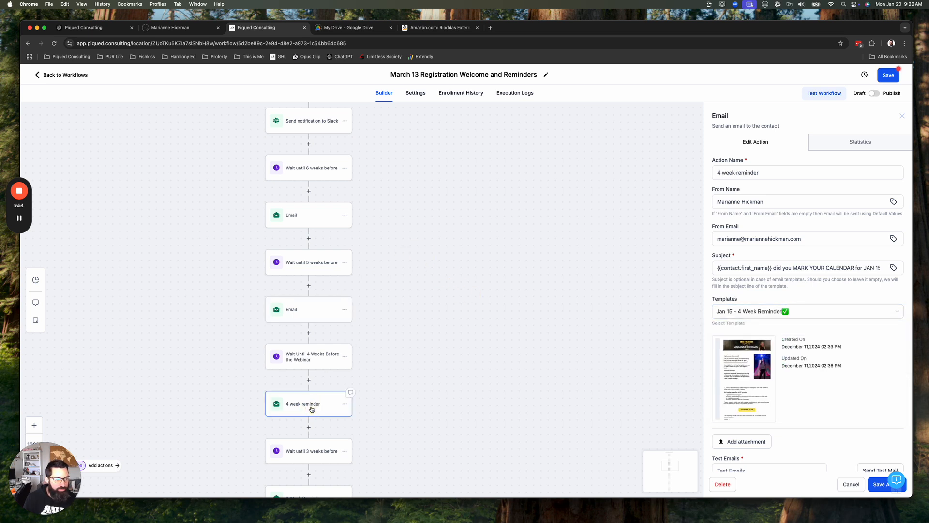
{"action": "left_click", "coordinate": [761, 313]}
{"action": "type", "text": "march"}
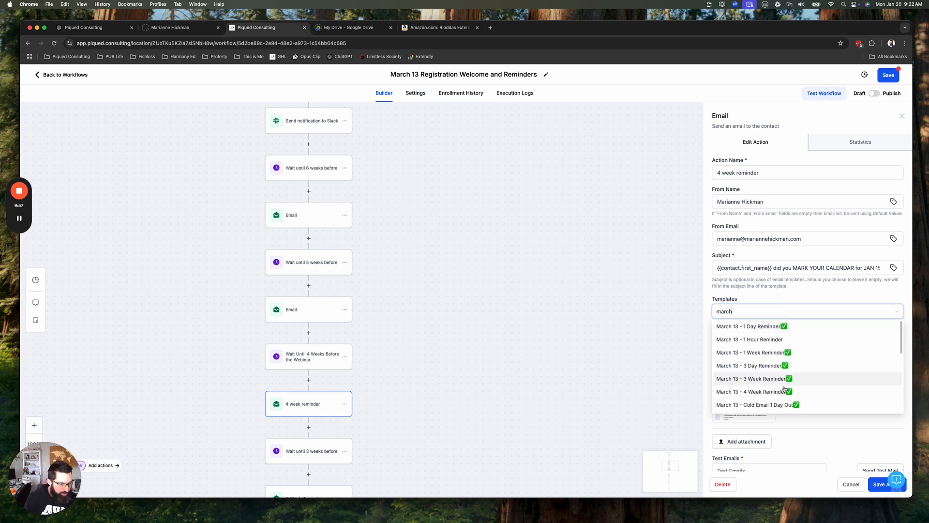
{"action": "left_click", "coordinate": [777, 391]}
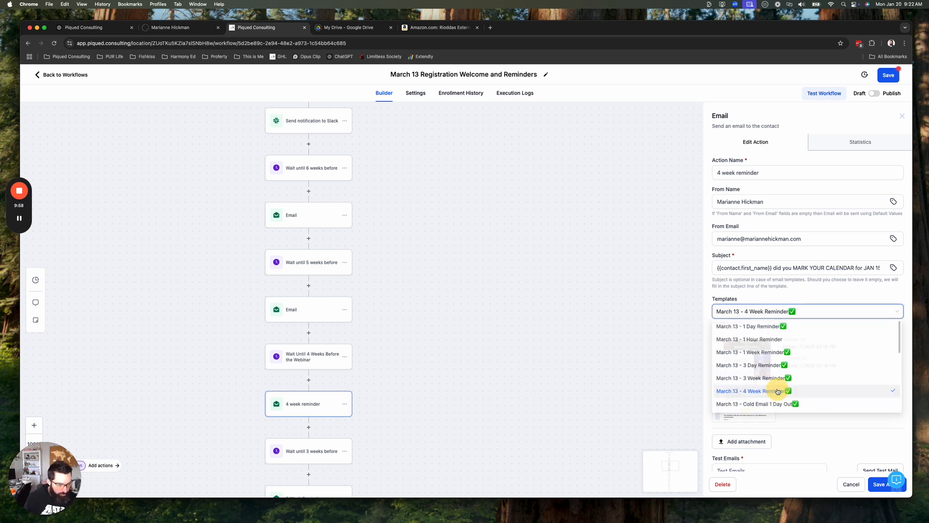
Confirm the new Email step still uses the 4 Week Reminder template.
{"action": "left_click", "coordinate": [311, 315]}
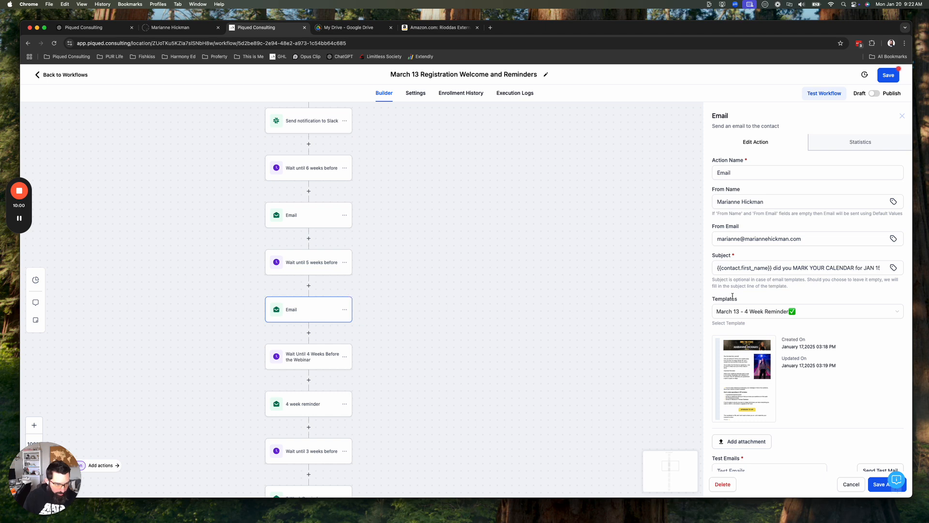
{"action": "left_click", "coordinate": [822, 312]}
{"action": "scroll", "coordinate": [815, 367], "scroll_direction": "down", "scroll_amount": 3}
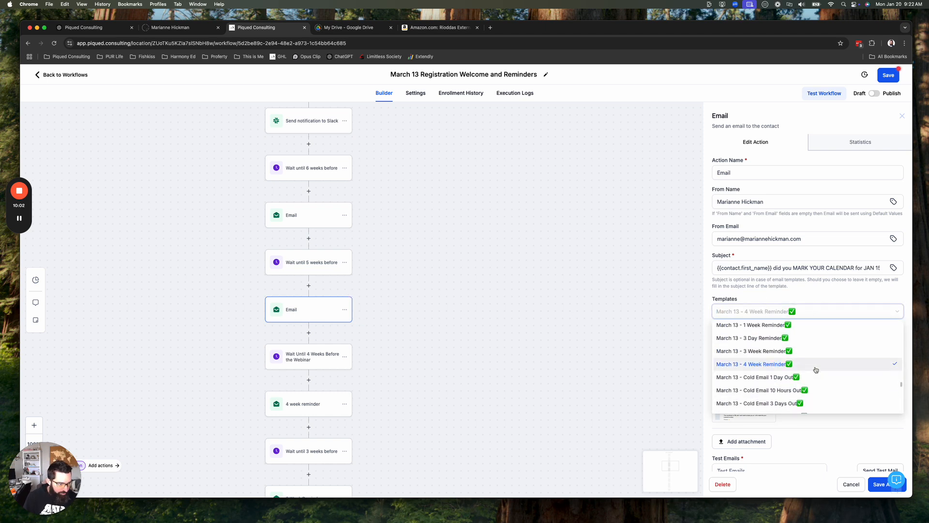
{"action": "left_click", "coordinate": [333, 324]}
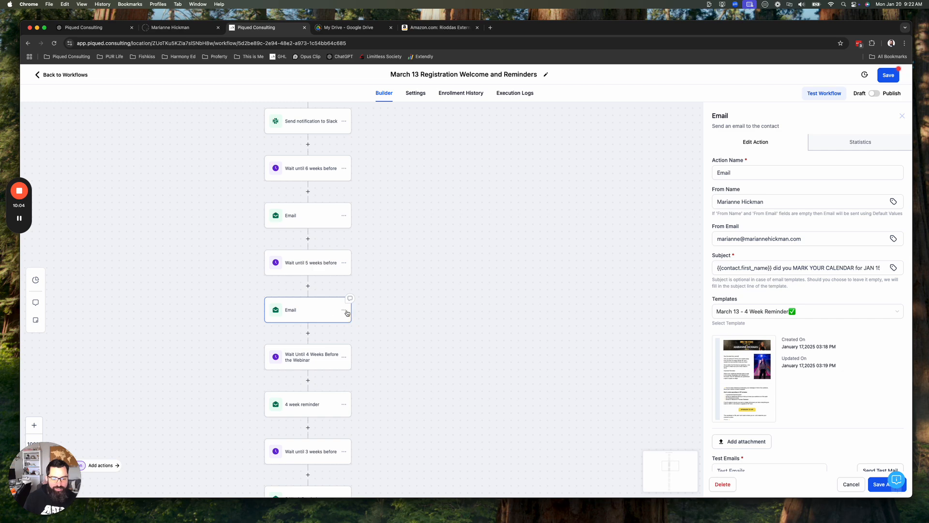
Delete the new Email step and the 'Wait until 5 weeks before' step.
{"action": "left_click", "coordinate": [344, 310]}
{"action": "mouse_move", "coordinate": [372, 365]}
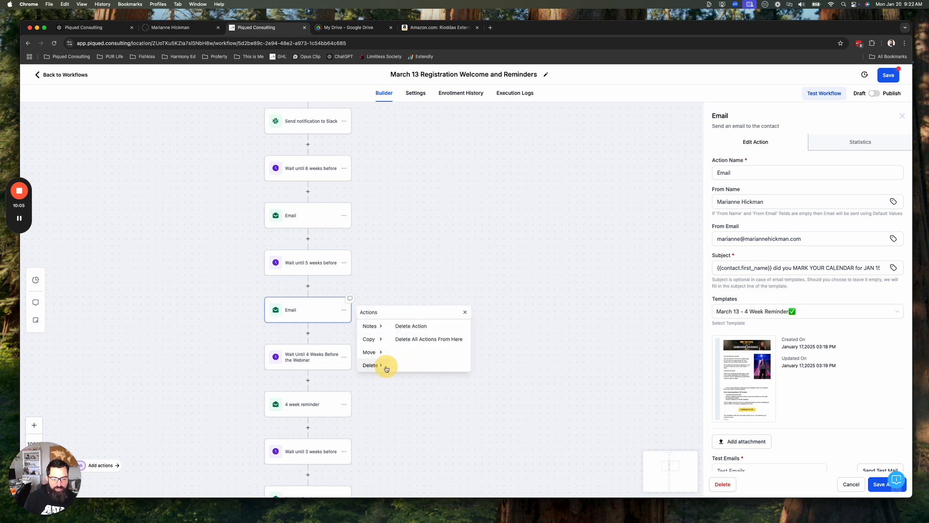
{"action": "left_click", "coordinate": [420, 325]}
{"action": "left_click", "coordinate": [541, 303]}
{"action": "left_click", "coordinate": [344, 264]}
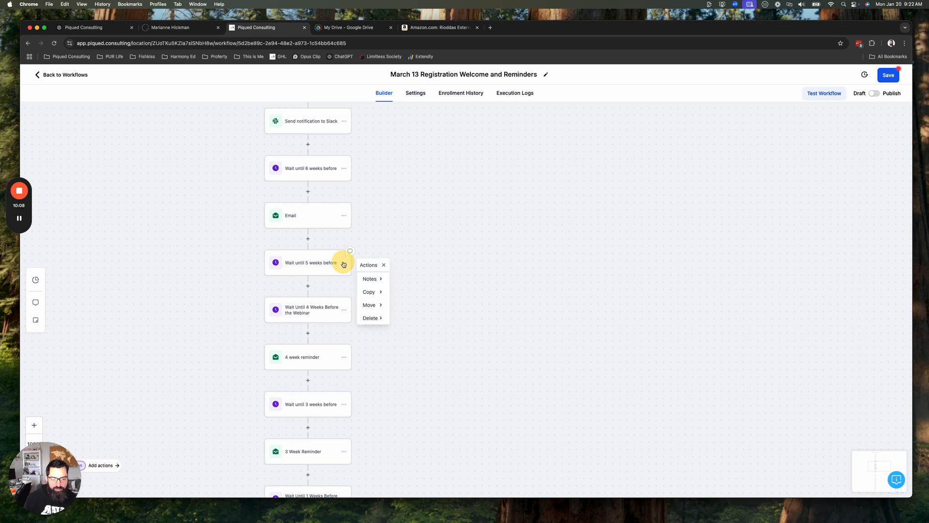
{"action": "mouse_move", "coordinate": [378, 324]}
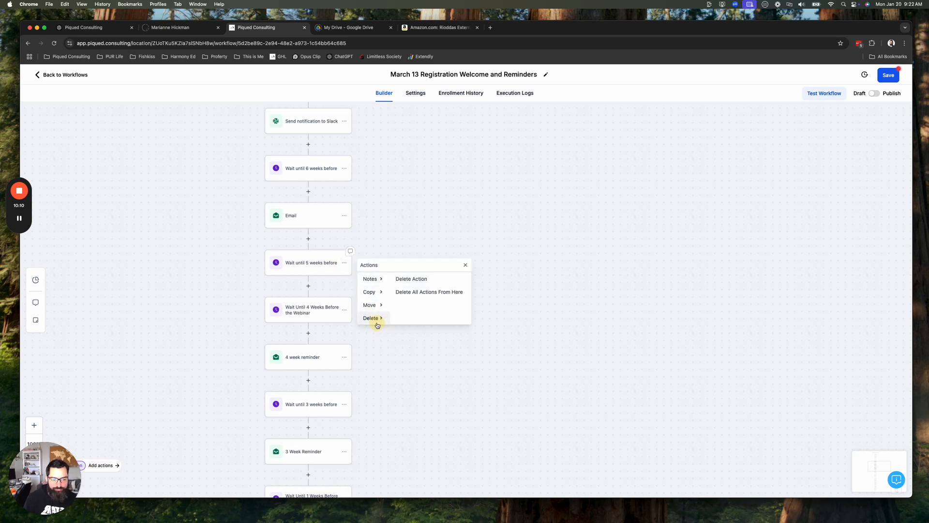
{"action": "left_click", "coordinate": [419, 280]}
{"action": "left_click", "coordinate": [542, 302]}
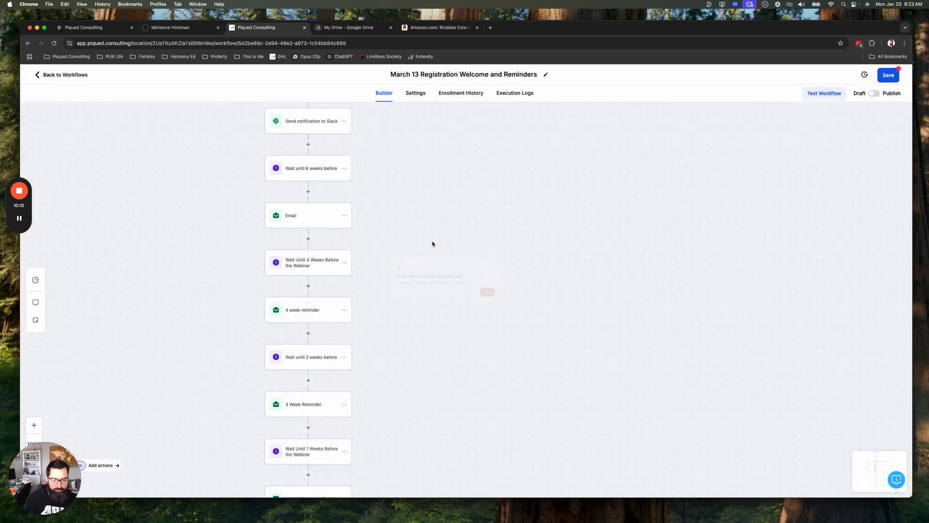
Delete the cold email step and the 'Wait until 6 weeks before' step.
{"action": "left_click", "coordinate": [356, 266]}
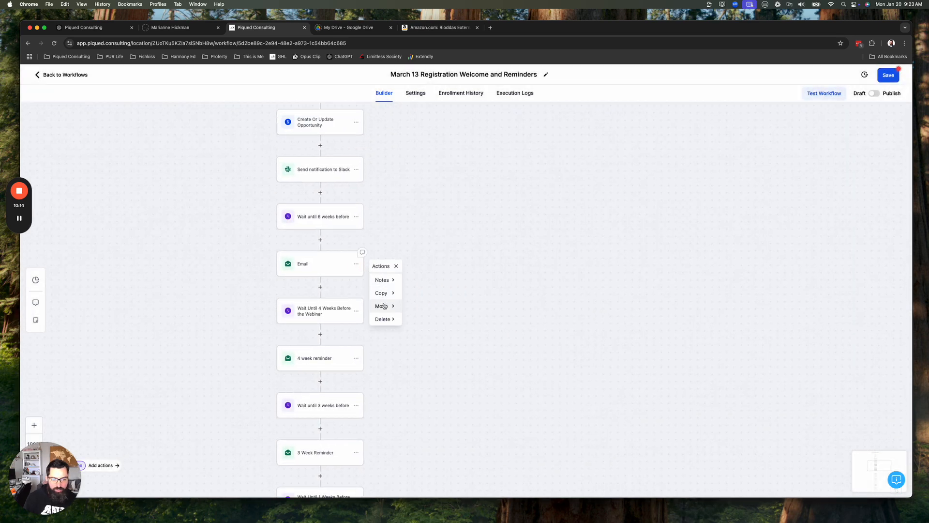
{"action": "mouse_move", "coordinate": [384, 319]}
{"action": "left_click", "coordinate": [425, 279]}
{"action": "left_click", "coordinate": [532, 302]}
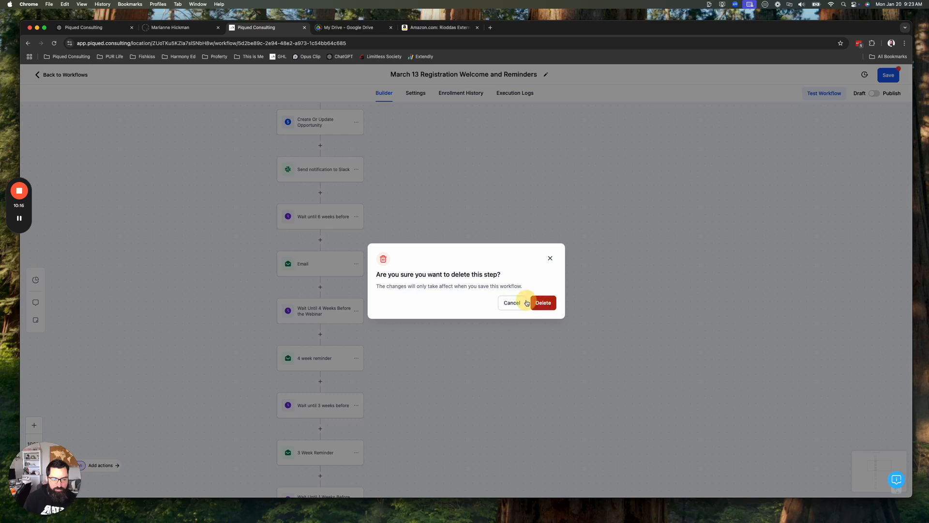
{"action": "left_click", "coordinate": [366, 281]}
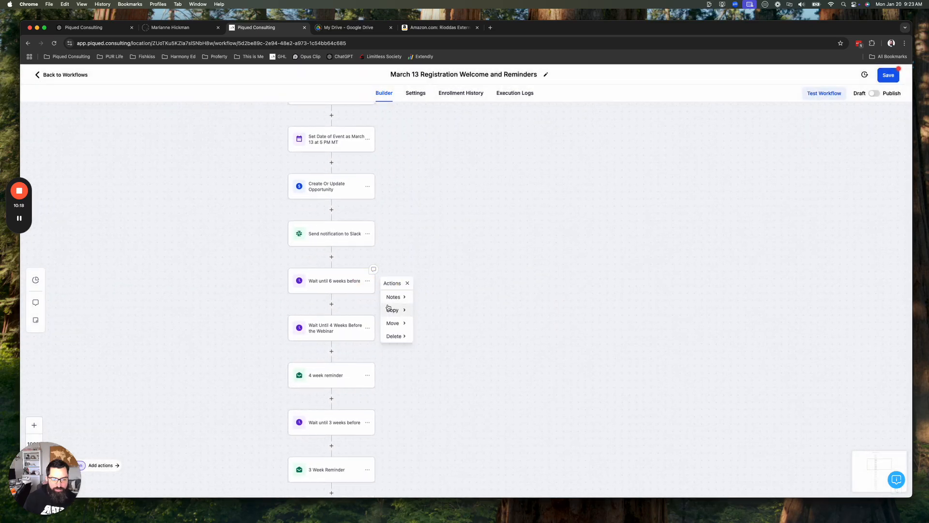
{"action": "mouse_move", "coordinate": [392, 334]}
{"action": "left_click", "coordinate": [438, 296]}
{"action": "left_click", "coordinate": [537, 303]}
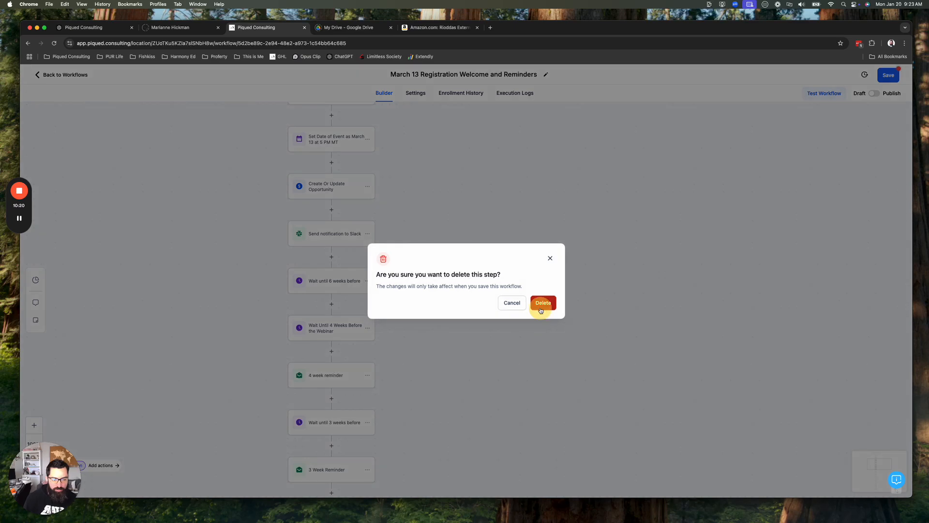
{"action": "left_click", "coordinate": [334, 301]}
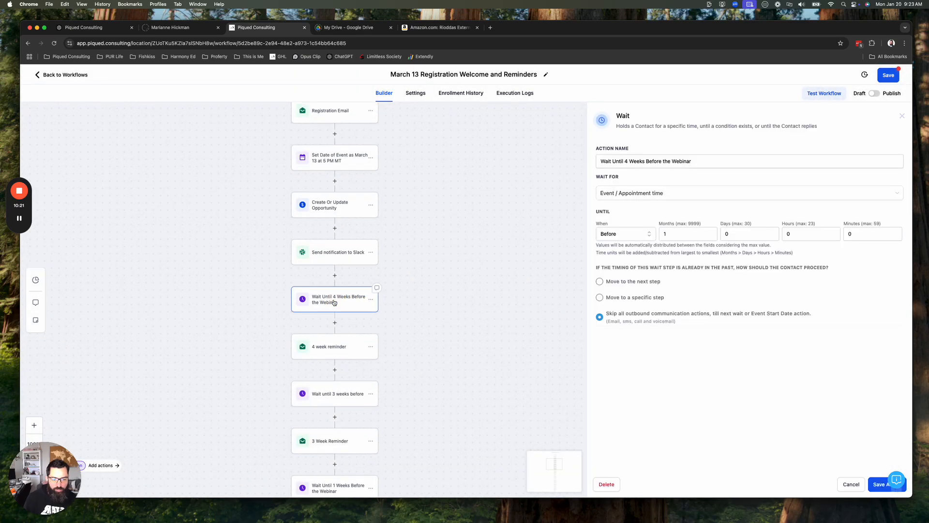
Set the 4 week reminder email to 'March 13 - 4 Week Reminder' and save it.
{"action": "left_click", "coordinate": [328, 347]}
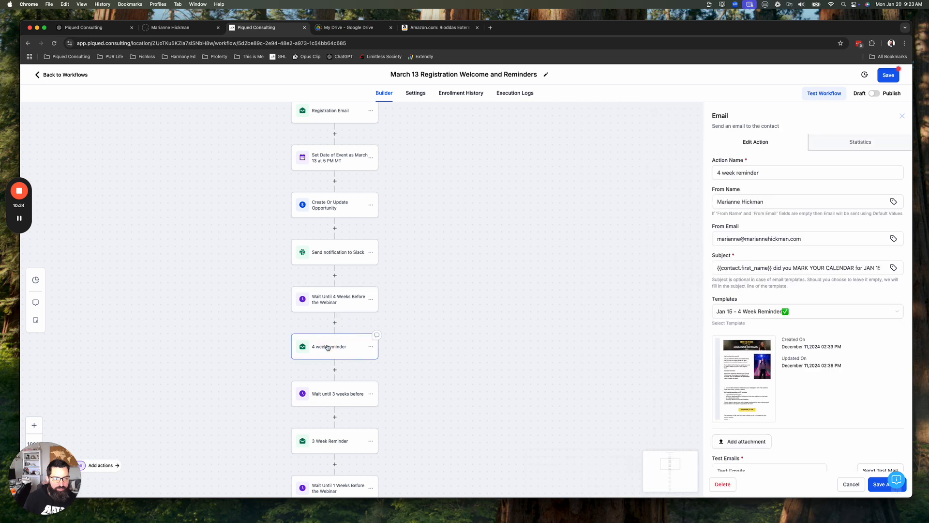
{"action": "left_click_drag", "start_coordinate": [476, 373], "coordinate": [472, 274]}
{"action": "left_click", "coordinate": [747, 311]}
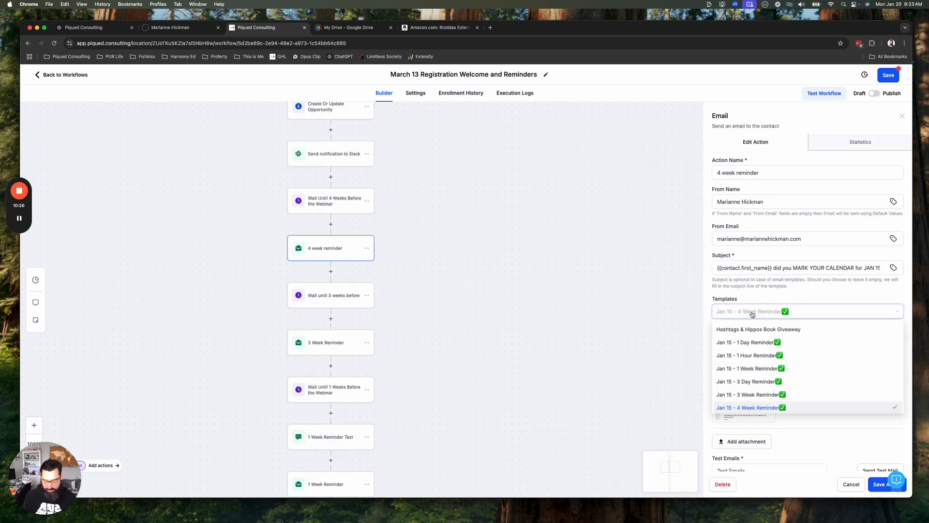
{"action": "type", "text": "marc"}
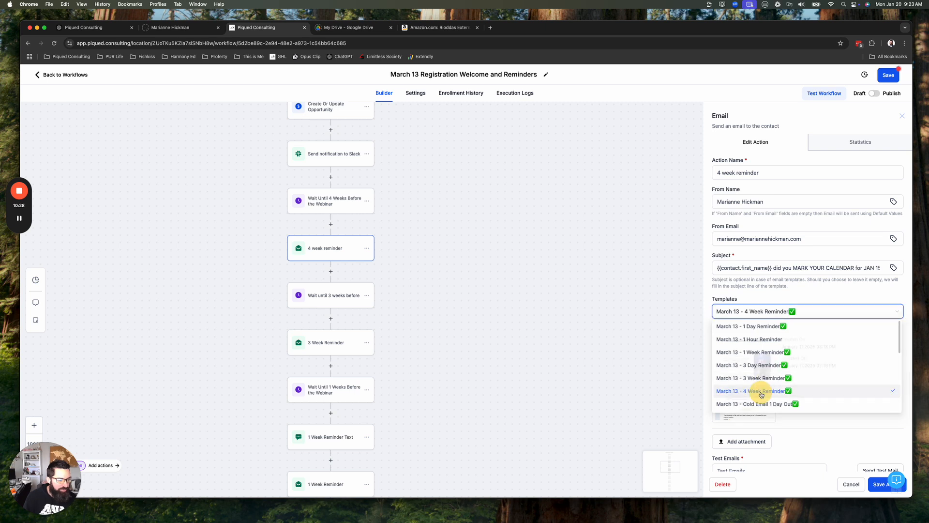
{"action": "left_click", "coordinate": [761, 392]}
{"action": "left_click", "coordinate": [879, 483]}
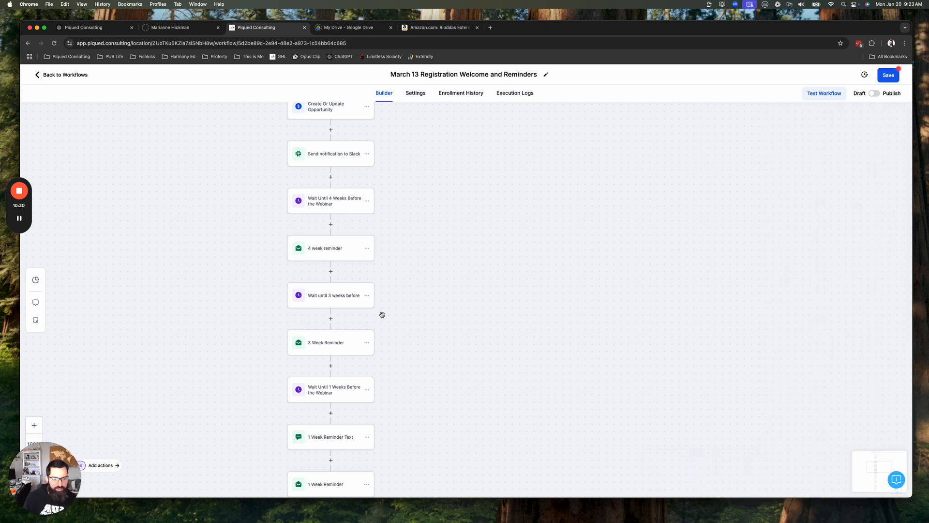
Set the 3 Week Reminder email to 'March 13 - 3 Week Reminder' and save it.
{"action": "left_click", "coordinate": [326, 295]}
{"action": "scroll", "coordinate": [410, 323], "scroll_direction": "down", "scroll_amount": 2}
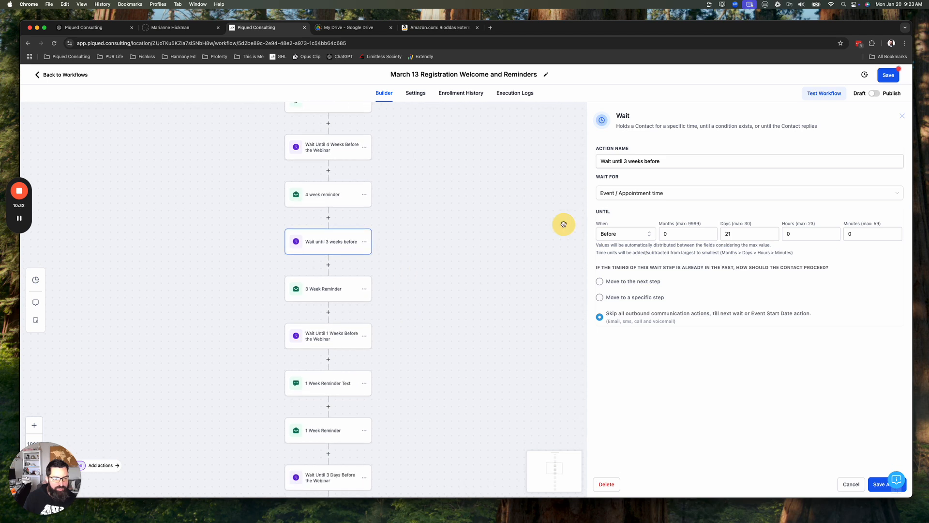
{"action": "left_click", "coordinate": [325, 292]}
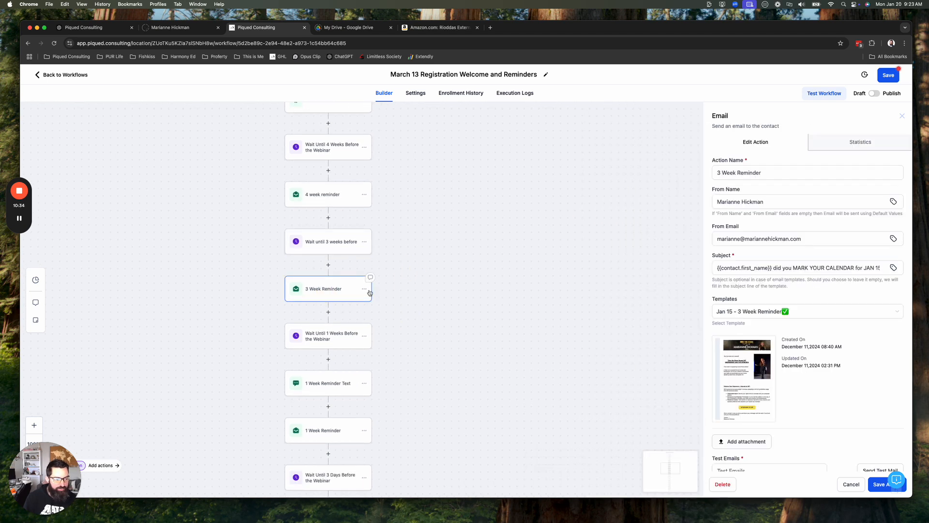
{"action": "left_click", "coordinate": [785, 312]}
{"action": "type", "text": "char"}
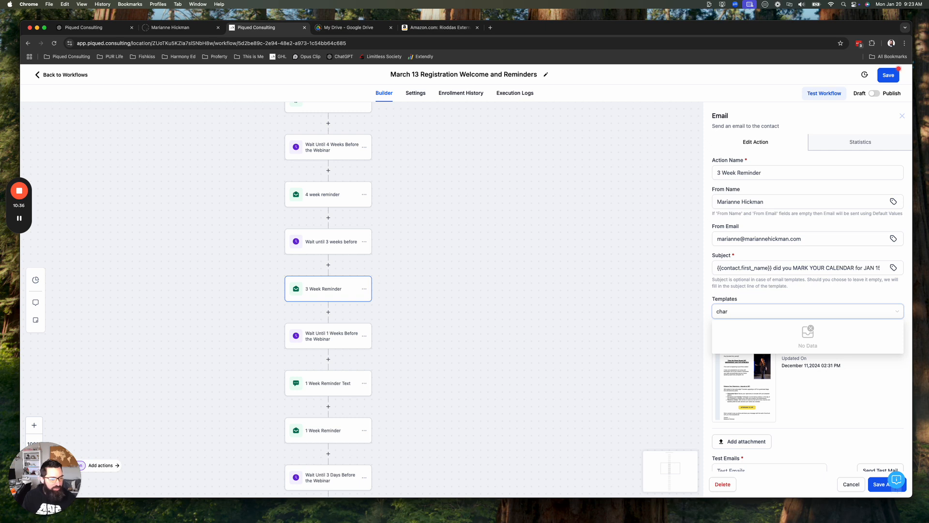
{"action": "key", "text": "BackSpace"}
{"action": "key", "text": "BackSpace"}
{"action": "type", "text": "march"}
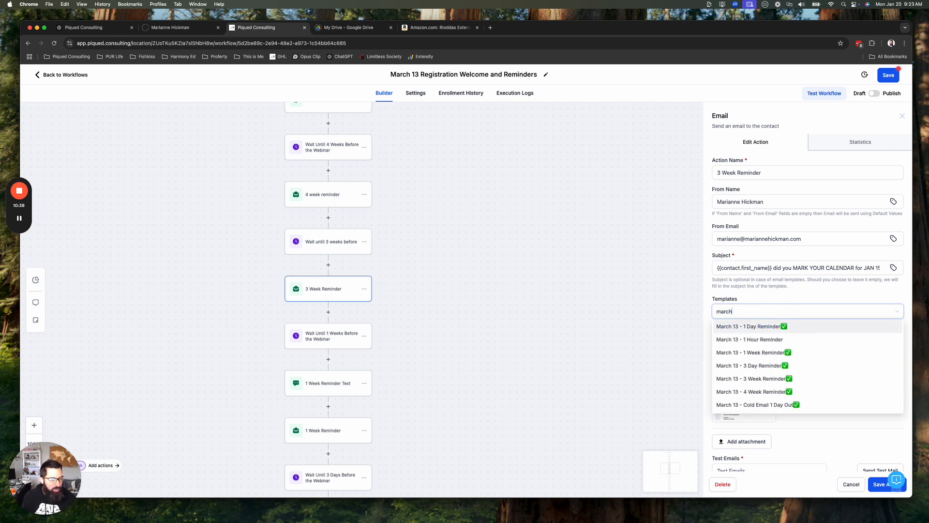
{"action": "left_click", "coordinate": [763, 378]}
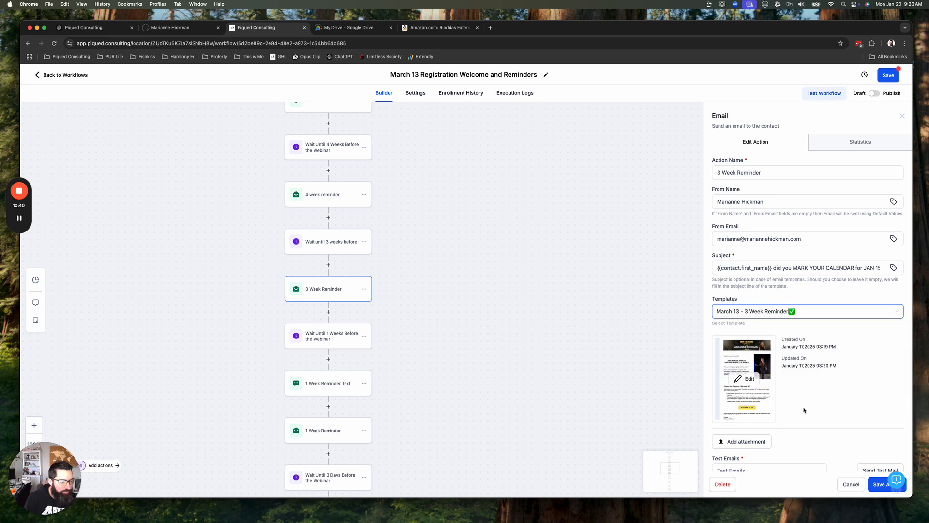
{"action": "left_click", "coordinate": [879, 484]}
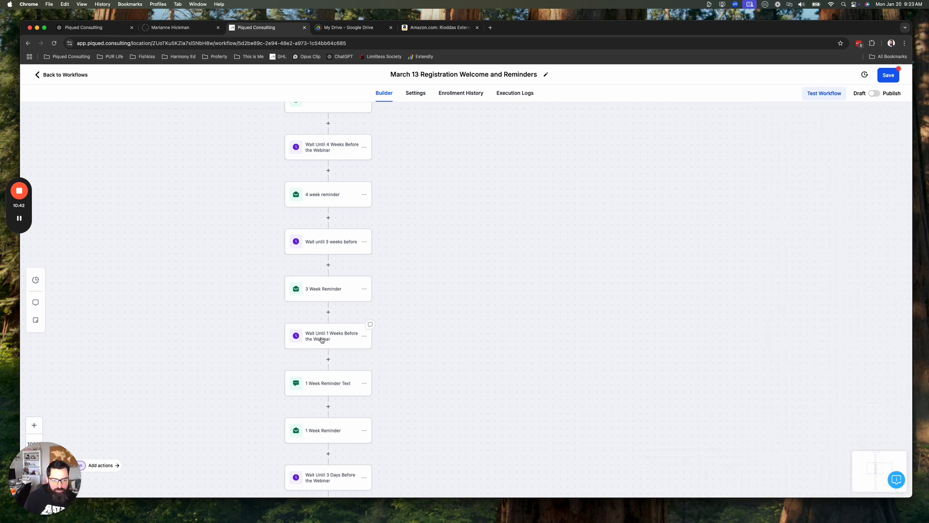
{"action": "left_click", "coordinate": [321, 340]}
{"action": "left_click_drag", "start_coordinate": [480, 355], "coordinate": [492, 328]}
Add a 'Wait until 2 weeks before' step timed to the event/appointment time.
{"action": "left_click", "coordinate": [335, 288]}
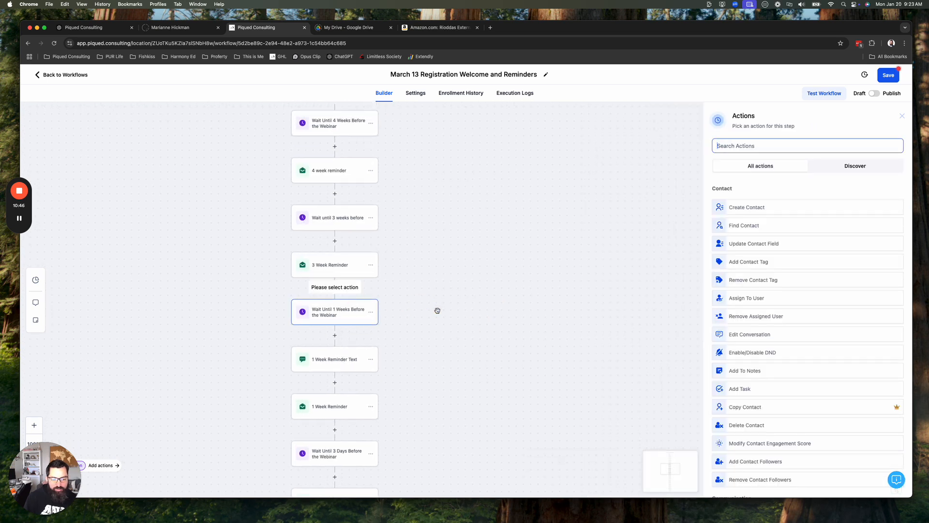
{"action": "type", "text": "wait"}
{"action": "left_click", "coordinate": [748, 196]}
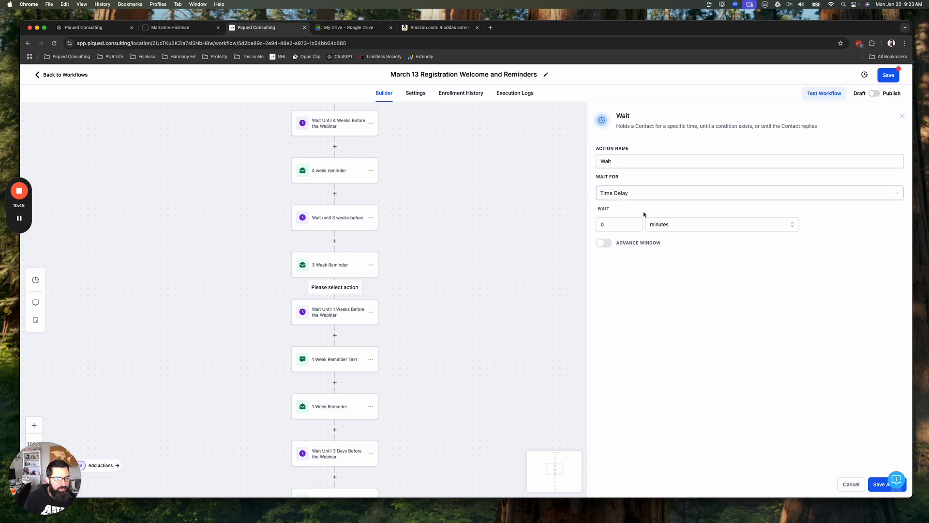
{"action": "left_click", "coordinate": [609, 161]}
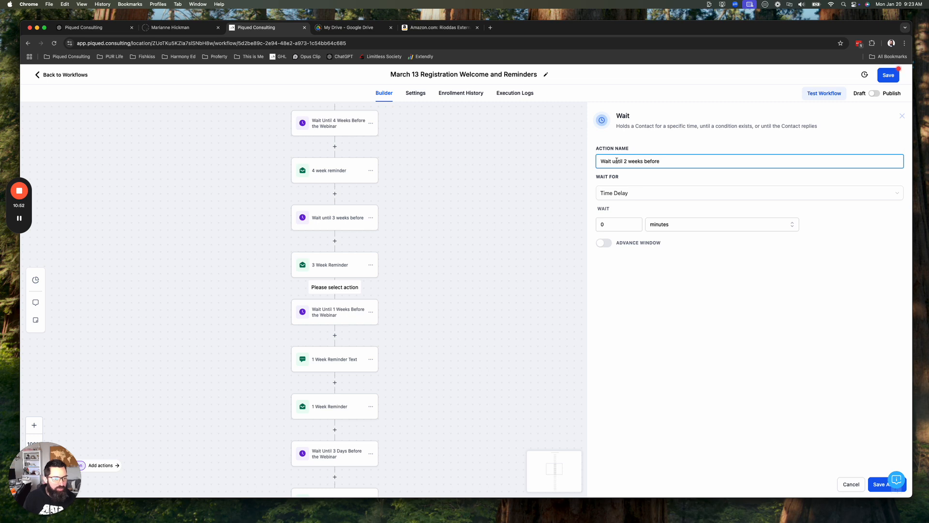
{"action": "left_click", "coordinate": [624, 193]}
{"action": "left_click", "coordinate": [635, 249]}
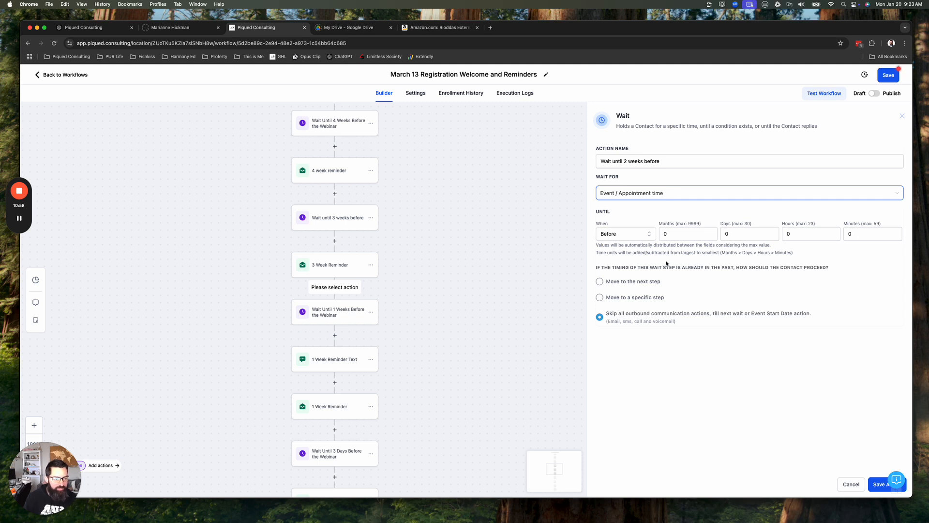
{"action": "left_click", "coordinate": [734, 232]}
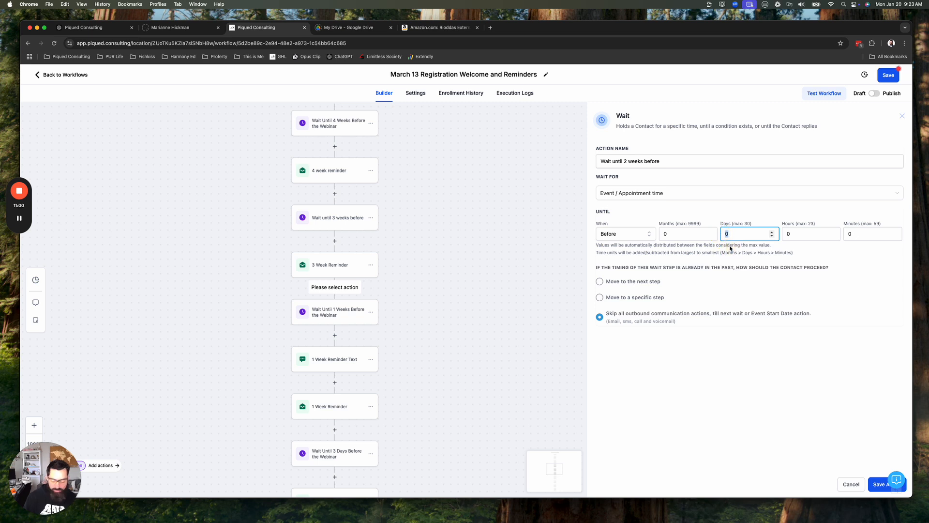
{"action": "left_click", "coordinate": [879, 484]}
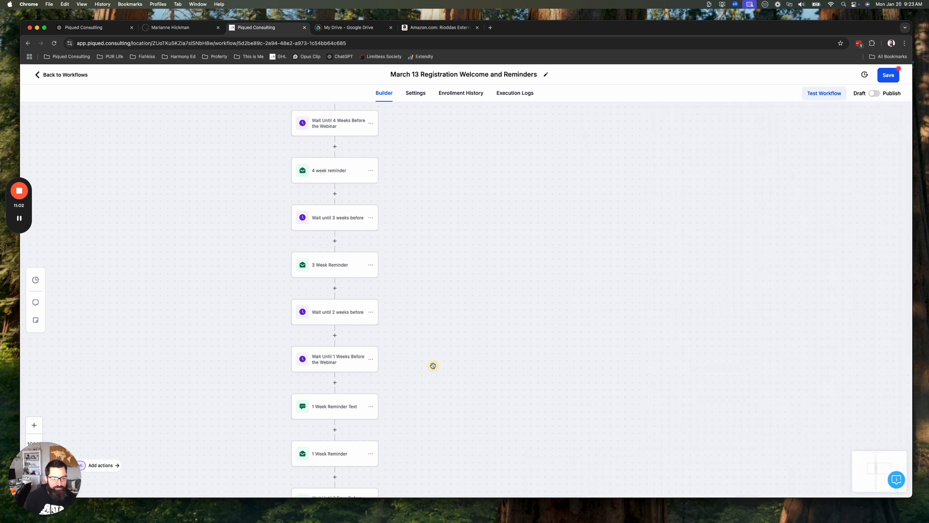
Start an email step after the 2-week wait, then discard it unfinished.
{"action": "left_click", "coordinate": [334, 335]}
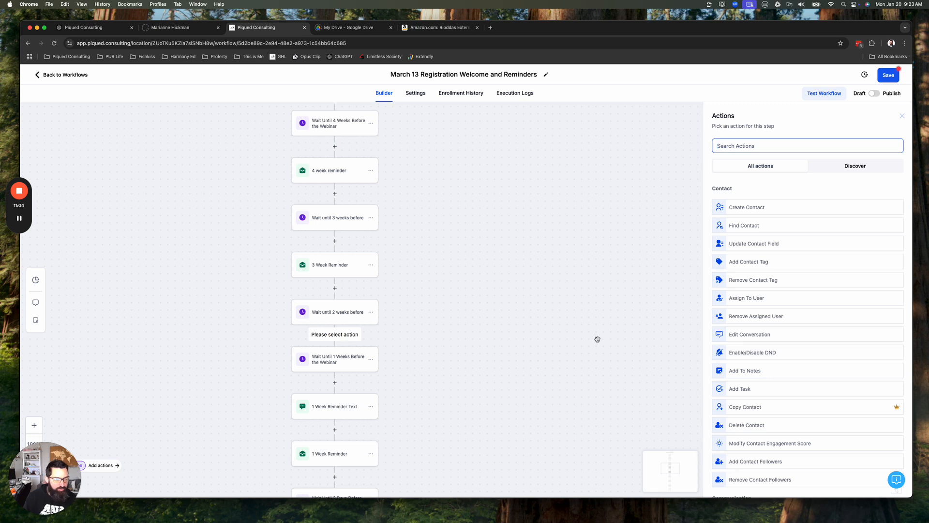
{"action": "type", "text": "em"}
{"action": "left_click", "coordinate": [759, 279]}
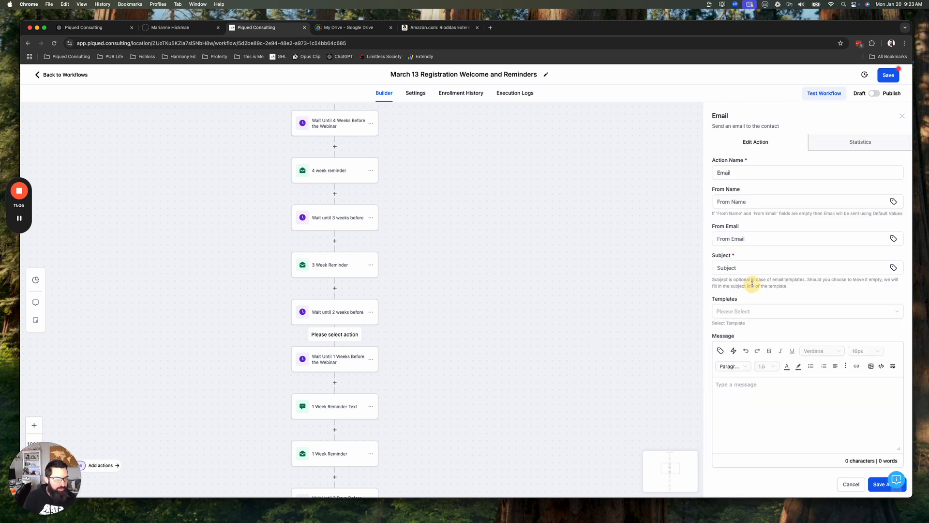
{"action": "left_click", "coordinate": [750, 311]}
{"action": "type", "text": "march"}
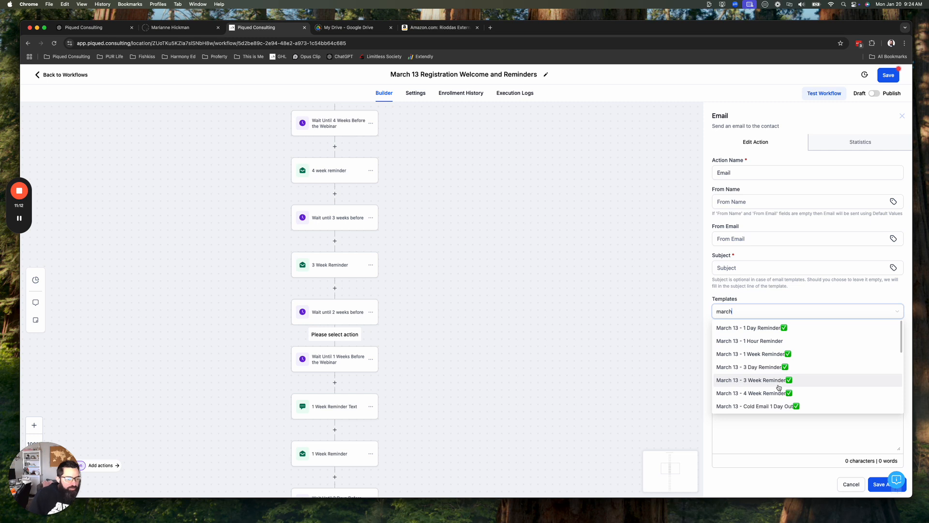
{"action": "left_click", "coordinate": [851, 484]}
{"action": "left_click_drag", "start_coordinate": [446, 349], "coordinate": [475, 287]}
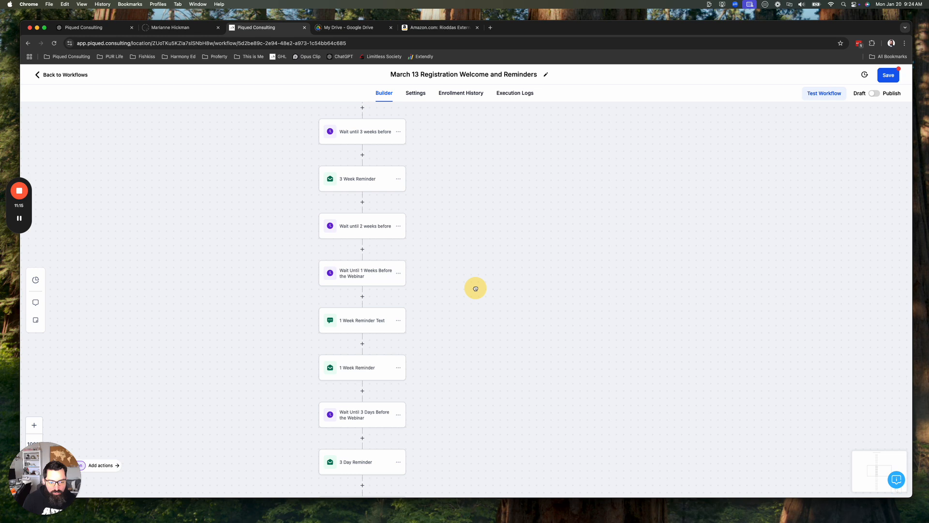
Switch the 1 Week Reminder email to the 'March 13 - 1 Week Reminder' template.
{"action": "left_click", "coordinate": [375, 275]}
{"action": "left_click", "coordinate": [359, 325]}
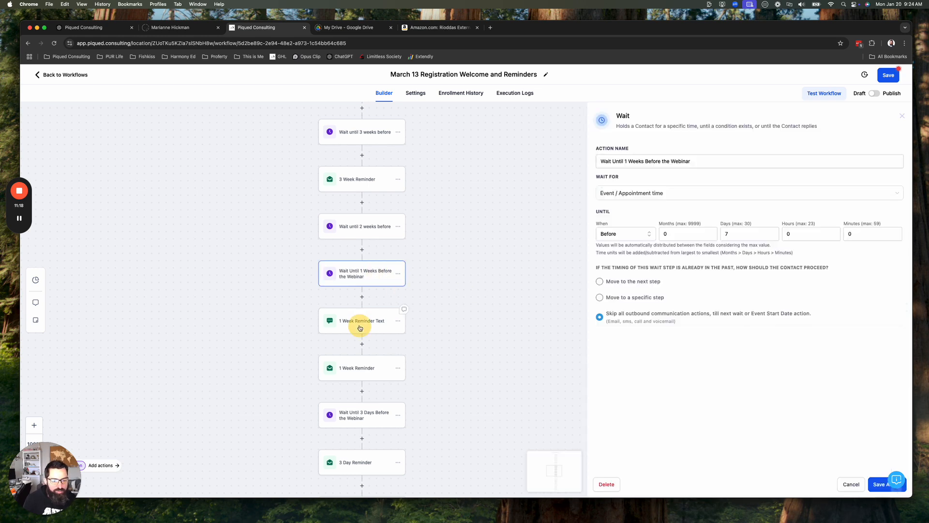
{"action": "left_click", "coordinate": [358, 324]}
{"action": "left_click", "coordinate": [358, 324]}
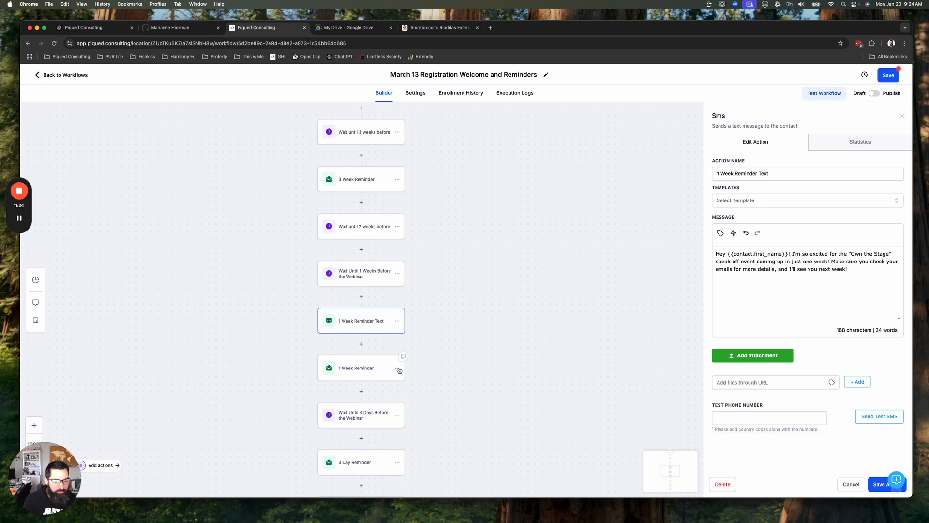
{"action": "left_click", "coordinate": [365, 370]}
{"action": "left_click", "coordinate": [766, 310]}
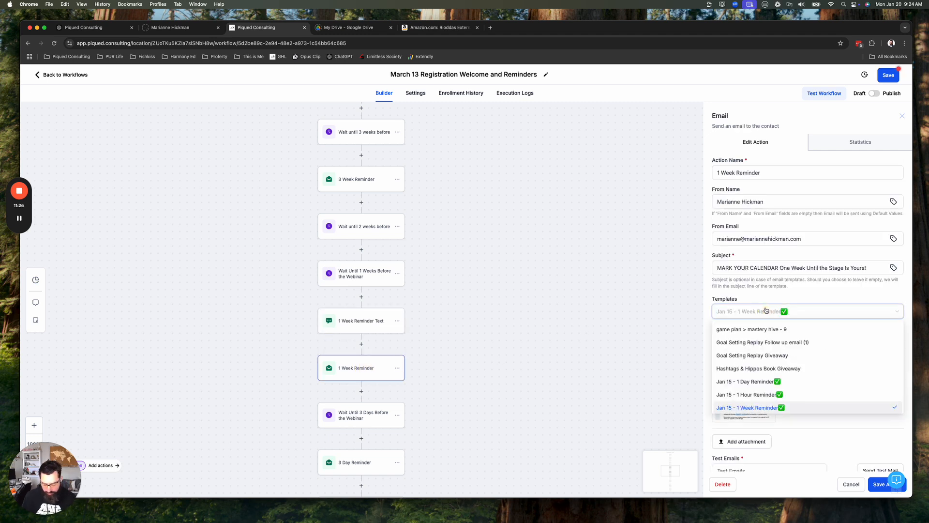
{"action": "type", "text": "march"}
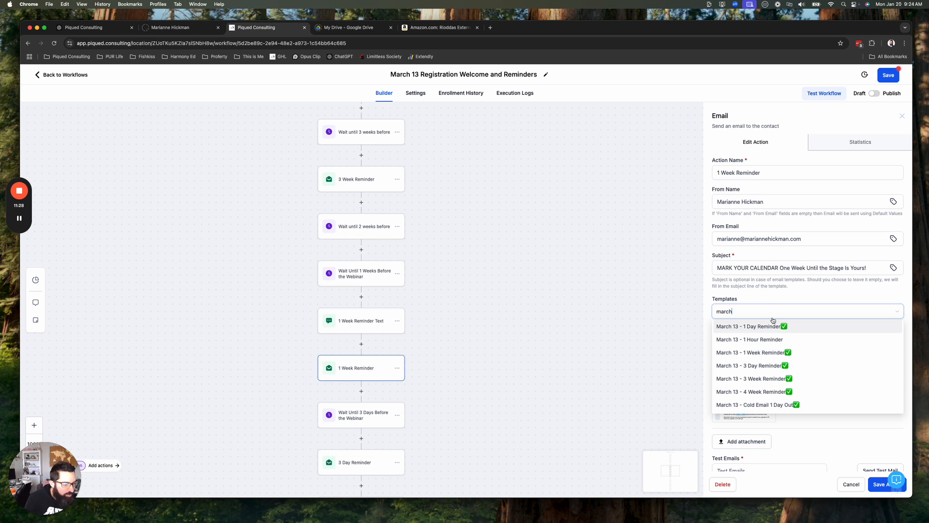
{"action": "left_click", "coordinate": [769, 354]}
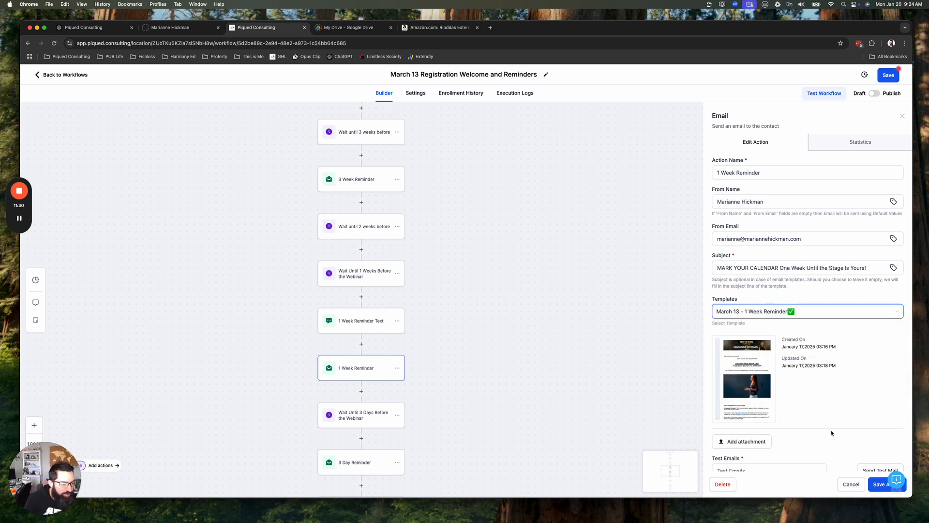
{"action": "left_click", "coordinate": [880, 484]}
Switch the 3 Day Reminder email to the 'March 13 - 3 Day Reminder' template.
{"action": "left_click_drag", "start_coordinate": [485, 408], "coordinate": [533, 255]}
{"action": "left_click", "coordinate": [396, 309]}
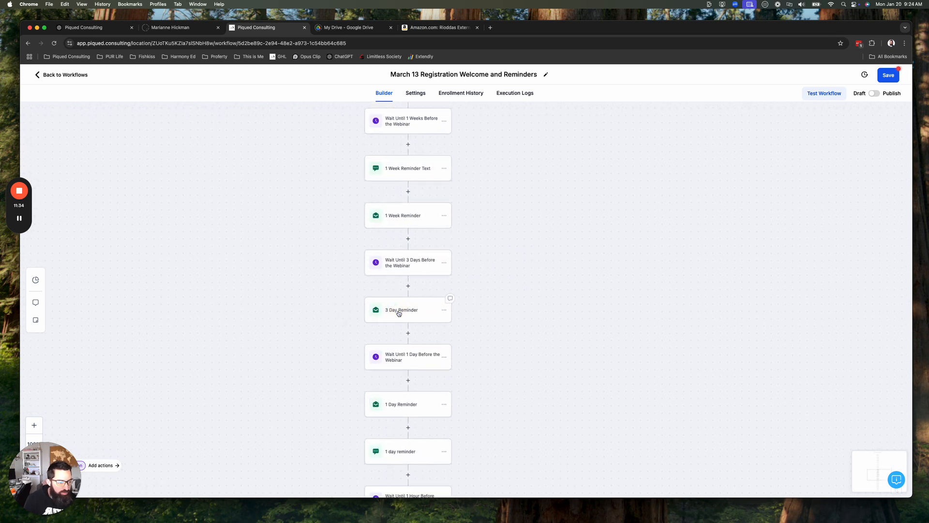
{"action": "left_click", "coordinate": [405, 307]}
{"action": "left_click", "coordinate": [733, 312]}
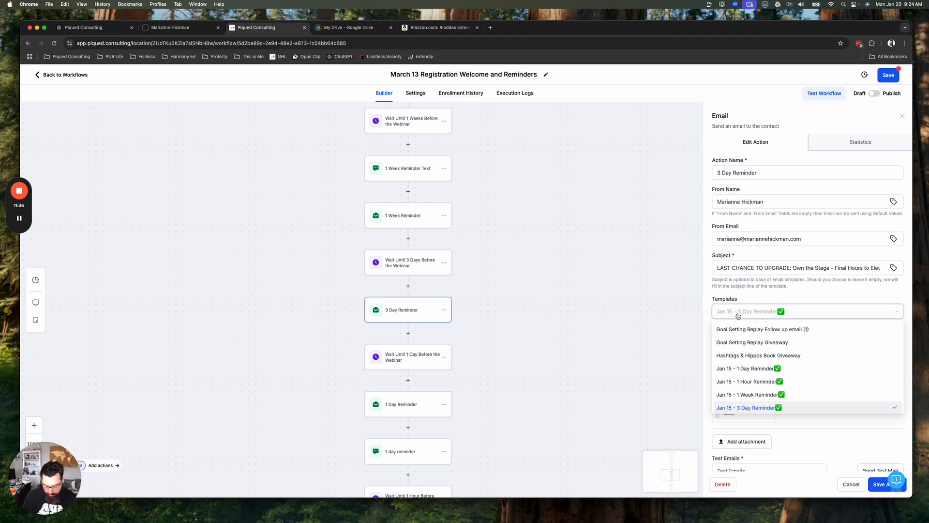
{"action": "type", "text": "march"}
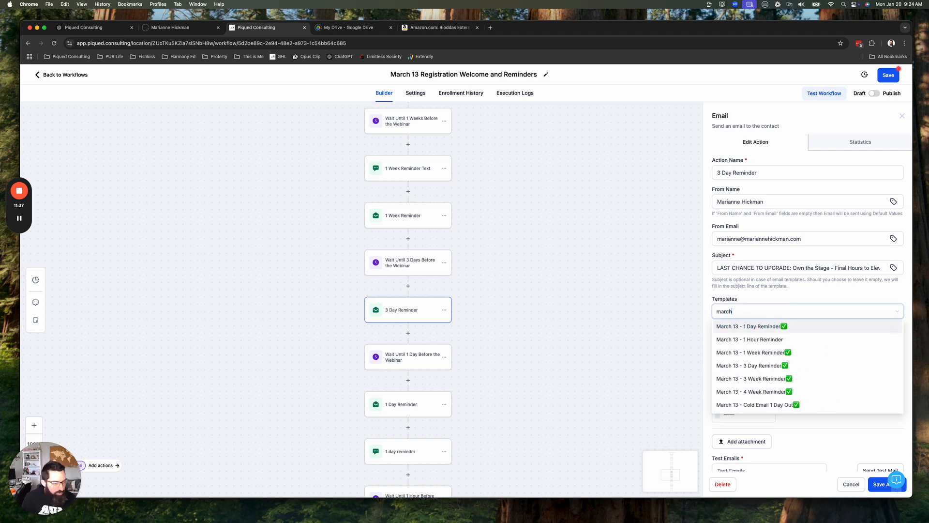
{"action": "left_click", "coordinate": [753, 365]}
{"action": "left_click", "coordinate": [881, 483]}
Switch the 1 Day Reminder email to the 'March 13 - 1 Day Reminder' template.
{"action": "scroll", "coordinate": [560, 375], "scroll_direction": "down", "scroll_amount": 3}
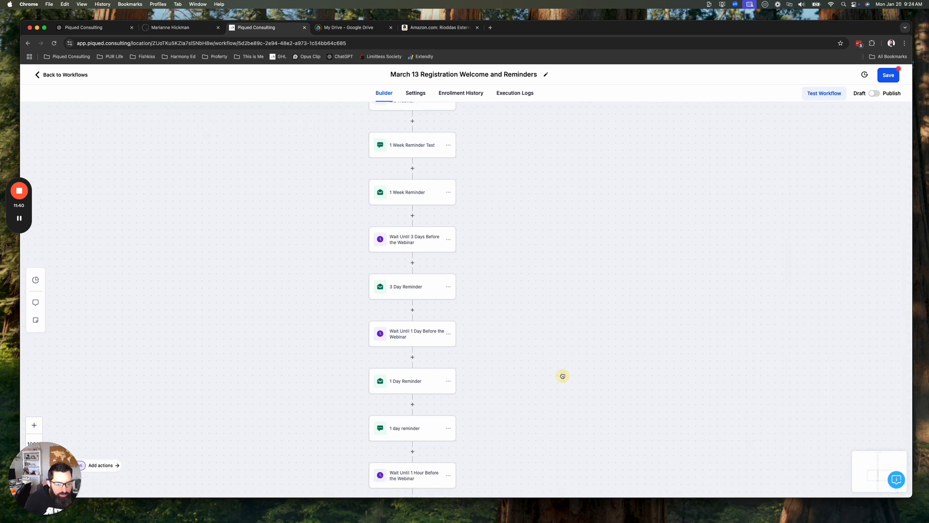
{"action": "left_click", "coordinate": [426, 306]}
{"action": "left_click", "coordinate": [751, 312]}
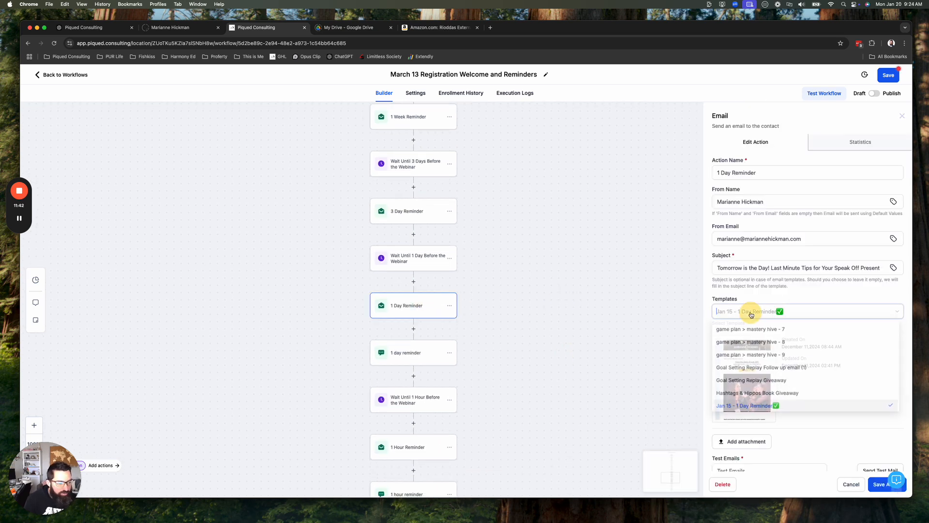
{"action": "type", "text": "march"}
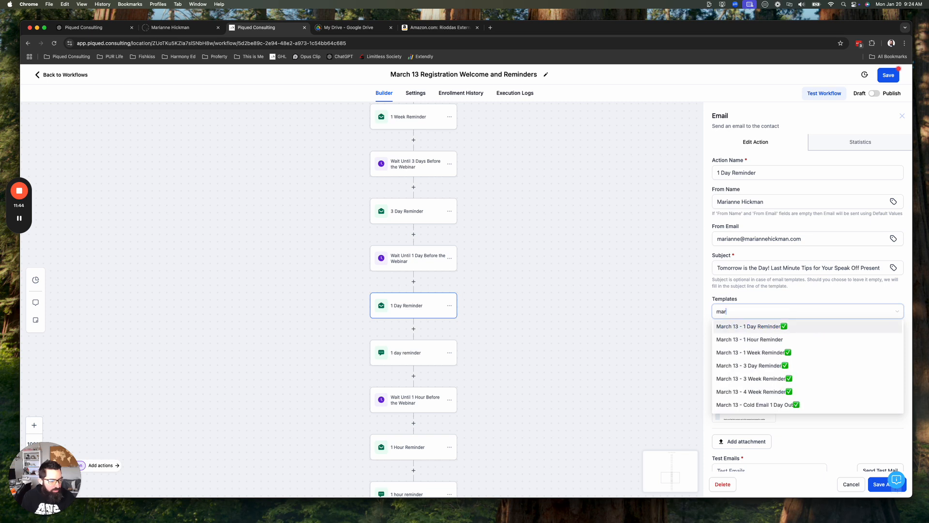
{"action": "left_click", "coordinate": [773, 328]}
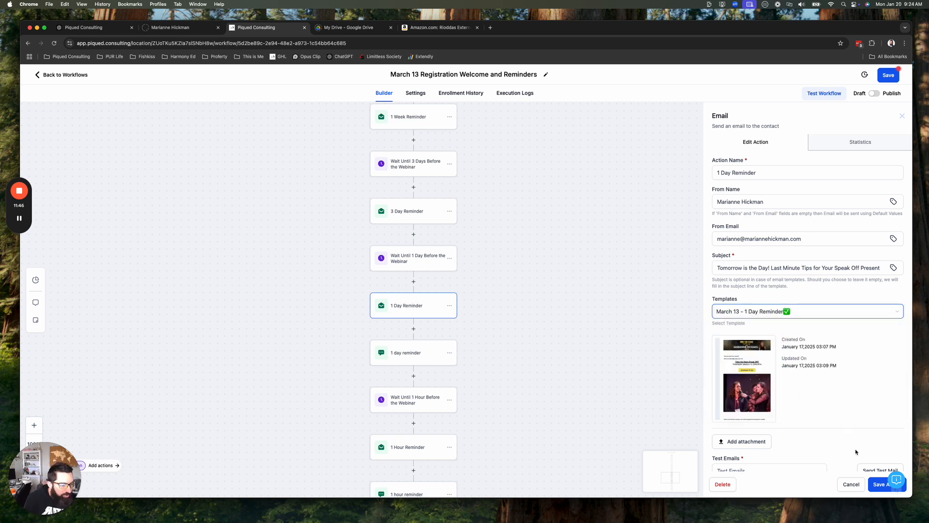
{"action": "left_click", "coordinate": [884, 486]}
Switch the 1 Hour Reminder email to the 'March 13 - 1 Hour Reminder' template.
{"action": "left_click", "coordinate": [408, 353]}
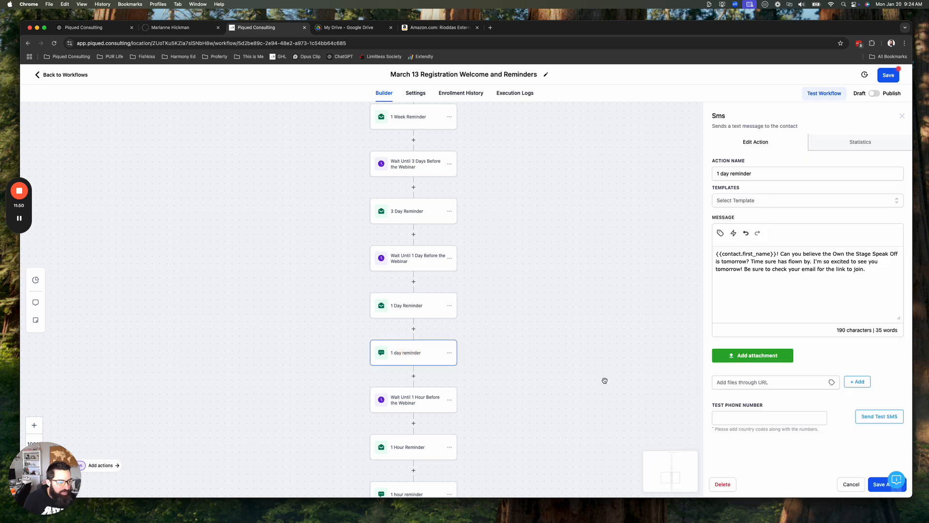
{"action": "left_click_drag", "start_coordinate": [604, 380], "coordinate": [559, 290]}
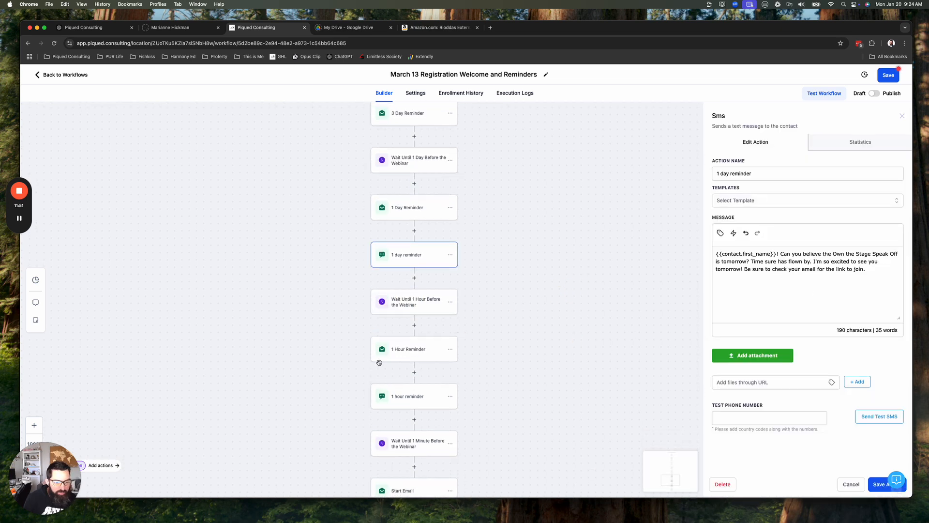
{"action": "left_click", "coordinate": [406, 352]}
{"action": "left_click", "coordinate": [803, 311]}
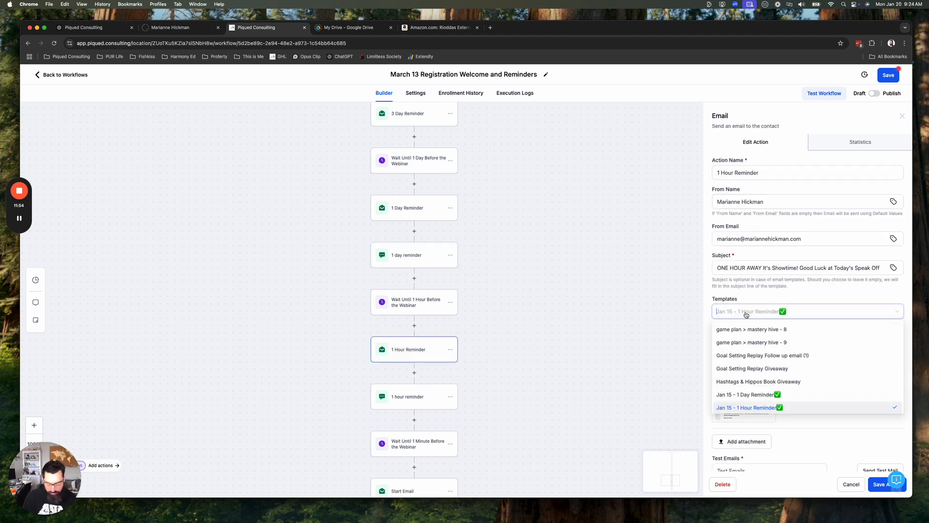
{"action": "type", "text": "march"}
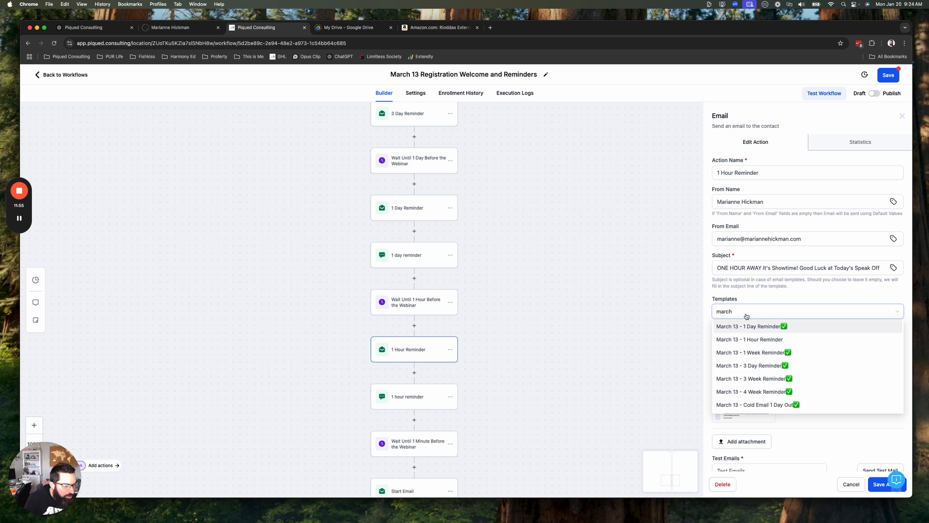
{"action": "left_click", "coordinate": [769, 339]}
{"action": "left_click", "coordinate": [881, 490]}
Switch the Start Email step to the 'March 13 - Start Time' template.
{"action": "scroll", "coordinate": [508, 325], "scroll_direction": "down", "scroll_amount": 3}
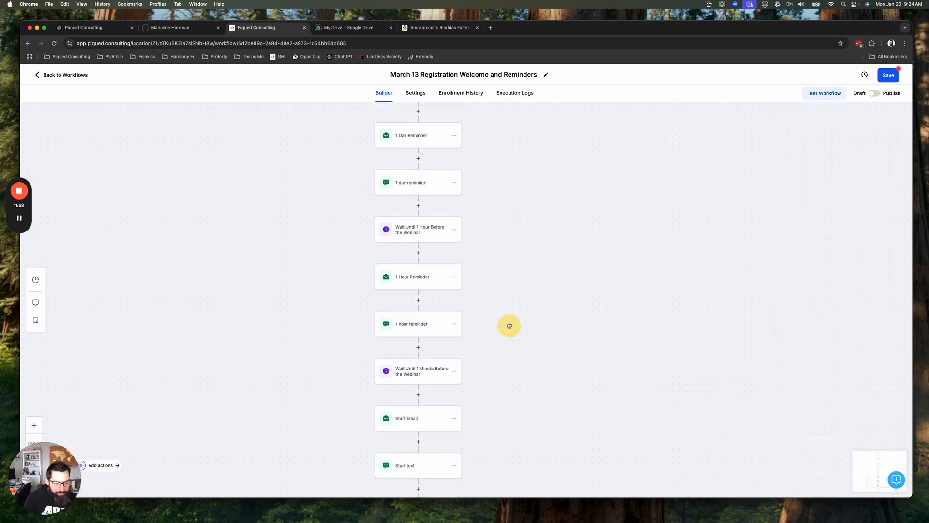
{"action": "left_click", "coordinate": [425, 329]}
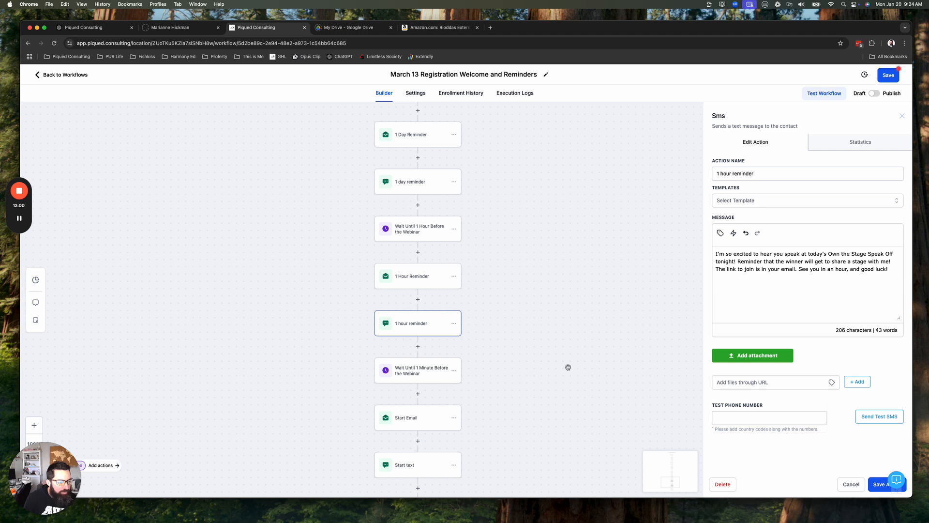
{"action": "scroll", "coordinate": [568, 366], "scroll_direction": "down", "scroll_amount": 3}
{"action": "left_click", "coordinate": [404, 344]}
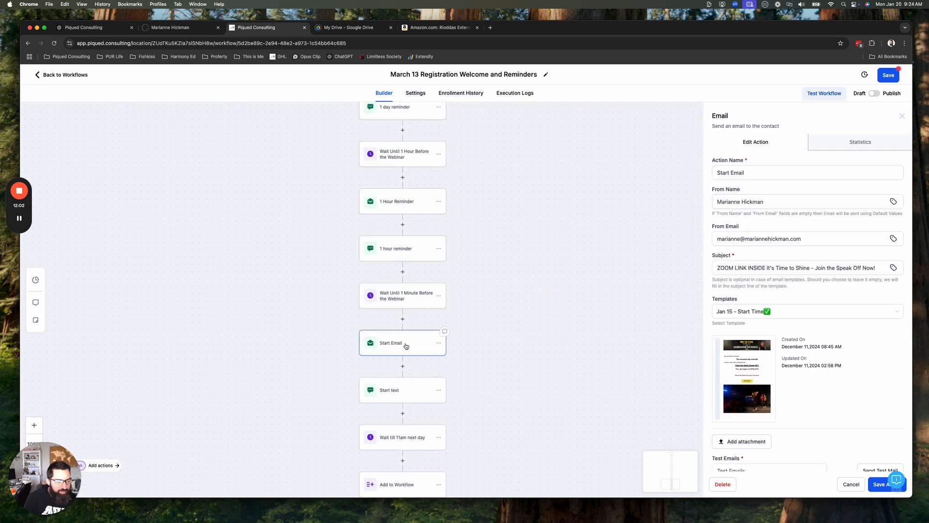
{"action": "left_click", "coordinate": [774, 311]}
{"action": "type", "text": "m"}
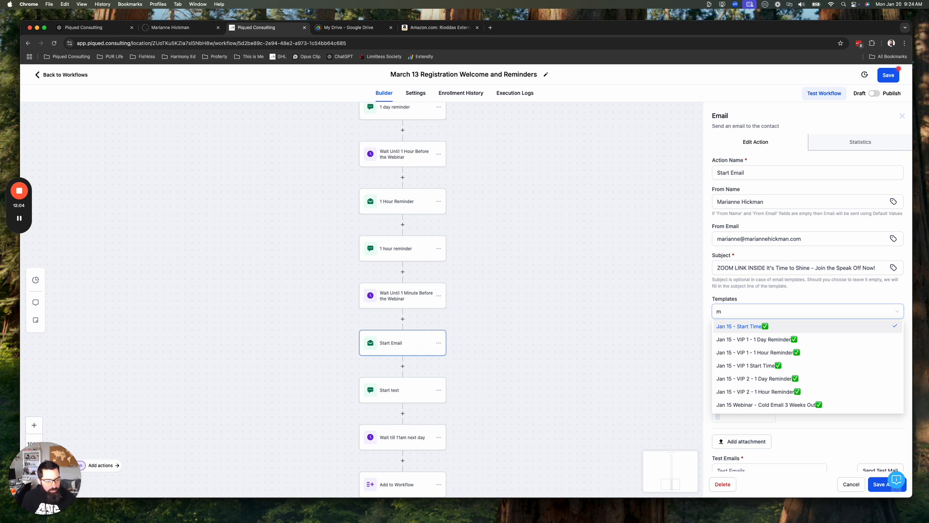
{"action": "type", "text": "arch"}
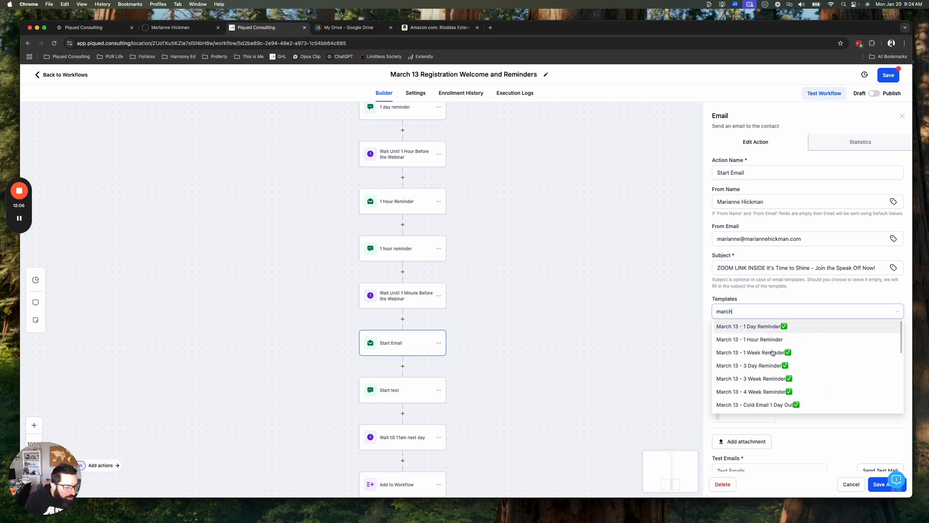
{"action": "scroll", "coordinate": [776, 376], "scroll_direction": "down", "scroll_amount": 1}
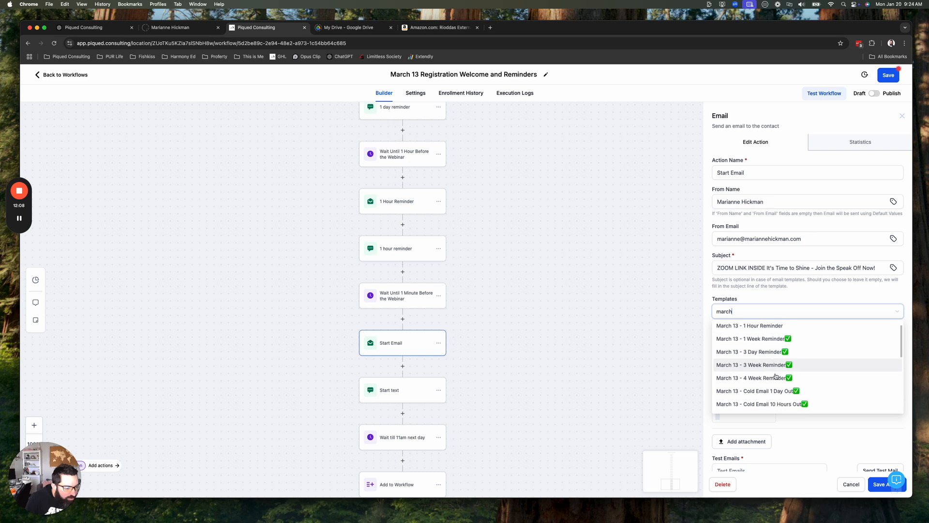
{"action": "scroll", "coordinate": [775, 376], "scroll_direction": "down", "scroll_amount": 5}
{"action": "left_click", "coordinate": [766, 375]}
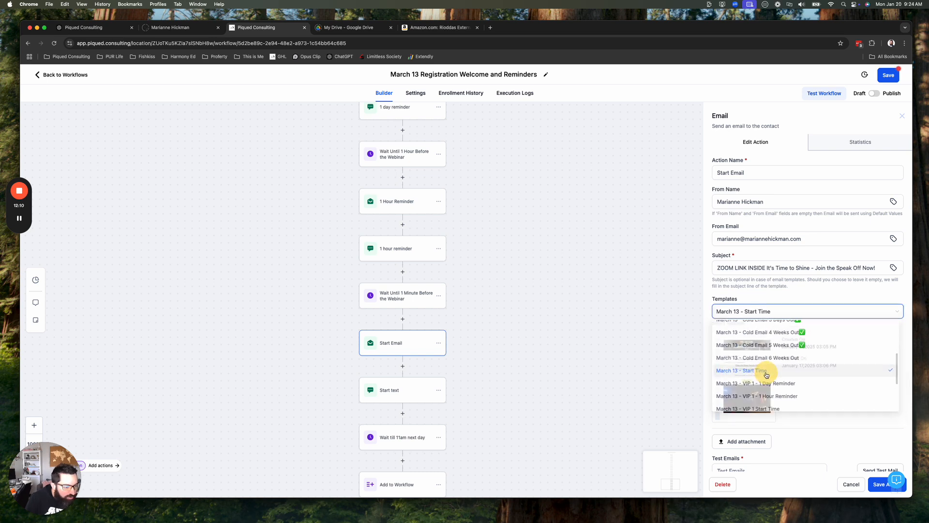
{"action": "left_click", "coordinate": [877, 487]}
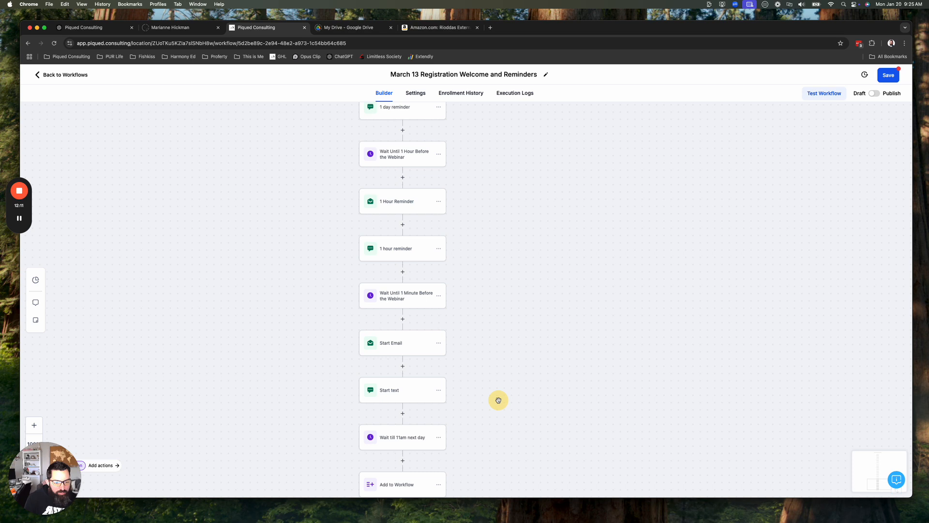
Rename the Start text step to 'Start text EDIT' and save it.
{"action": "left_click", "coordinate": [407, 389]}
{"action": "left_click_drag", "start_coordinate": [546, 353], "coordinate": [543, 264]}
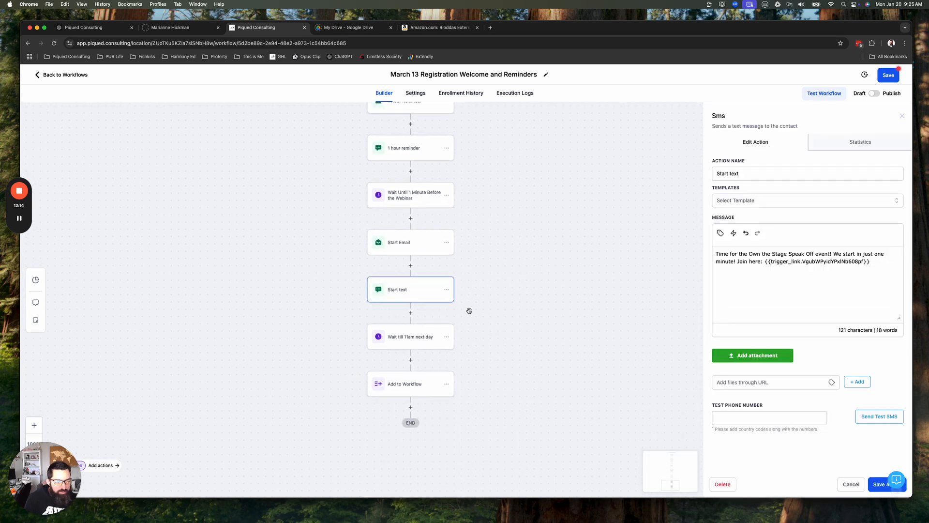
{"action": "left_click", "coordinate": [760, 173]}
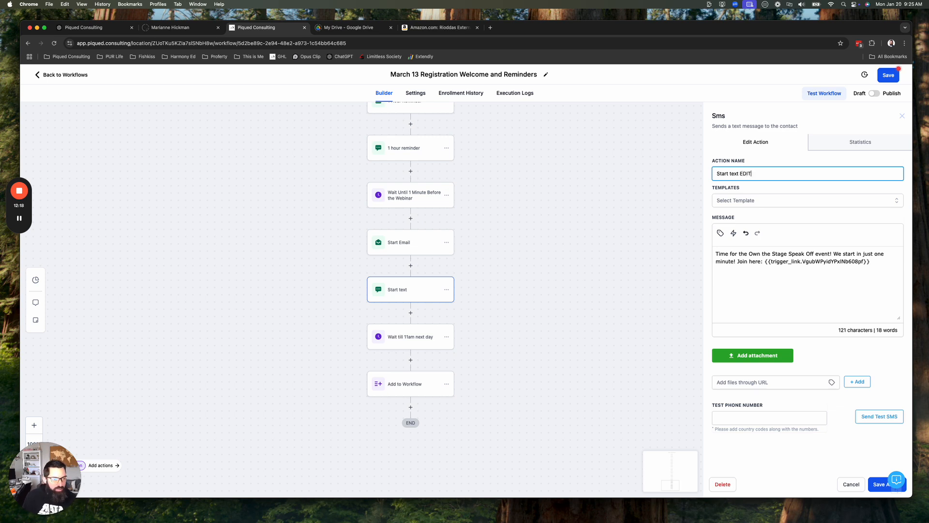
{"action": "left_click", "coordinate": [877, 484]}
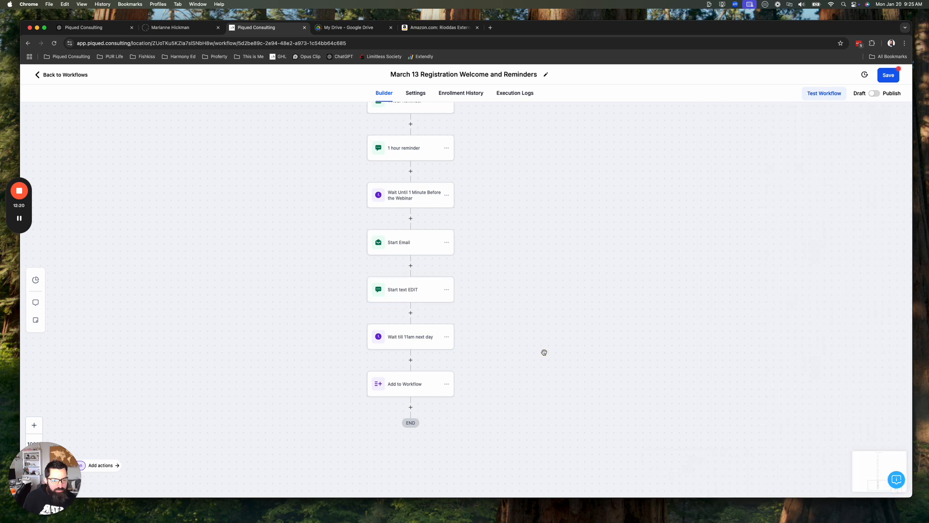
Review the final steps, save the workflow, and return to the Workflow List.
{"action": "left_click", "coordinate": [413, 339]}
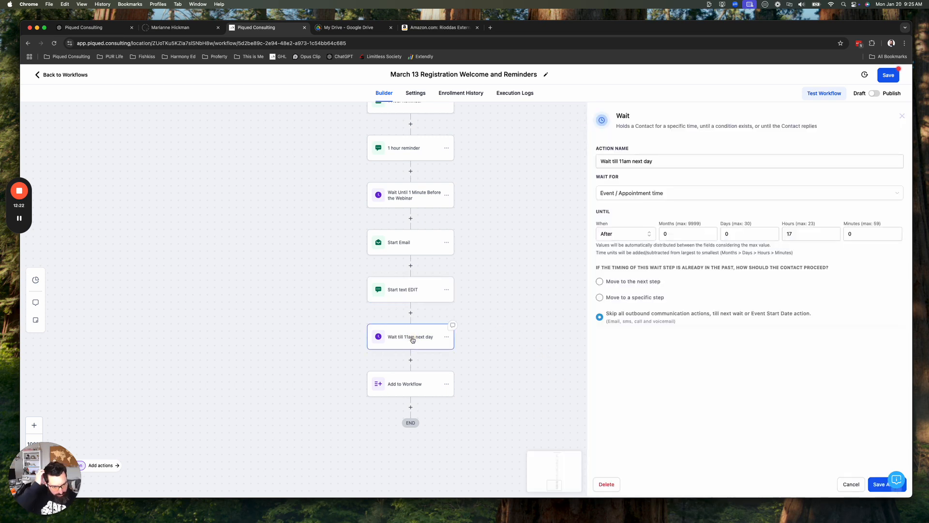
{"action": "left_click", "coordinate": [409, 385]}
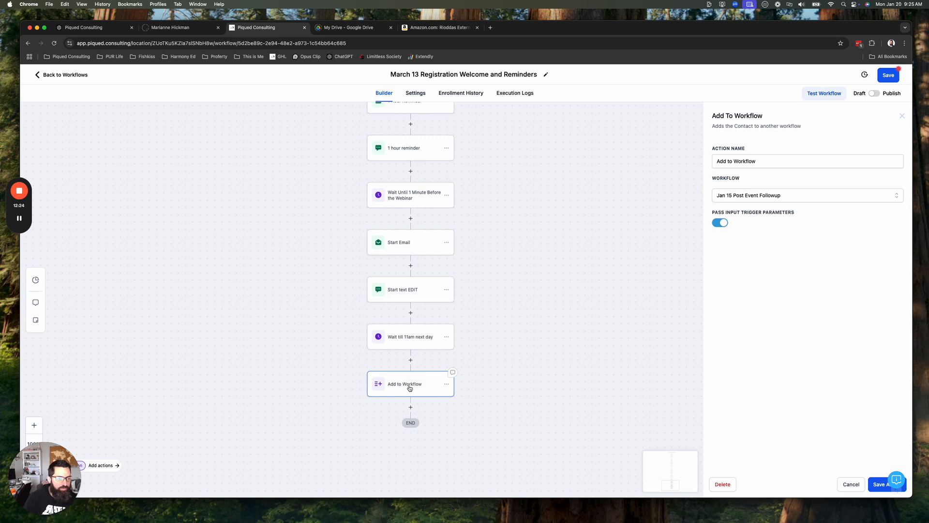
{"action": "scroll", "coordinate": [510, 320], "scroll_direction": "up", "scroll_amount": 4}
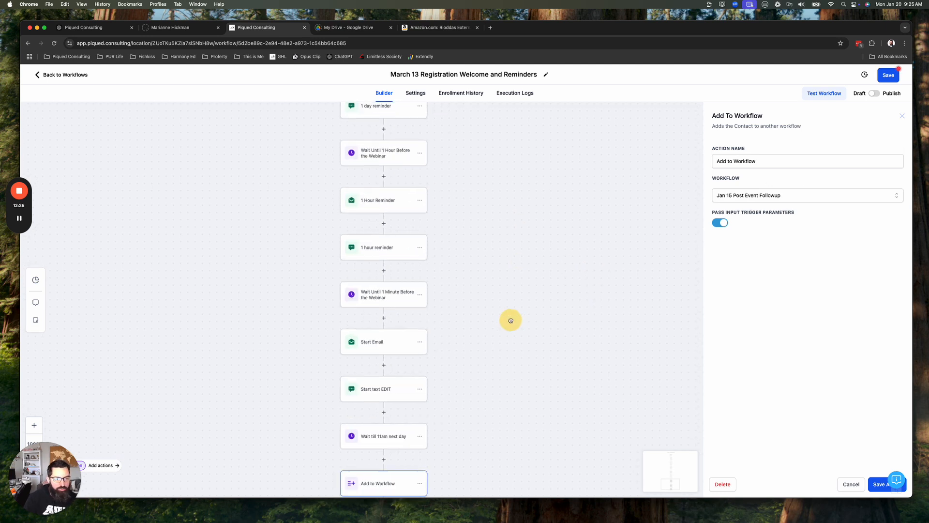
{"action": "left_click", "coordinate": [874, 93]}
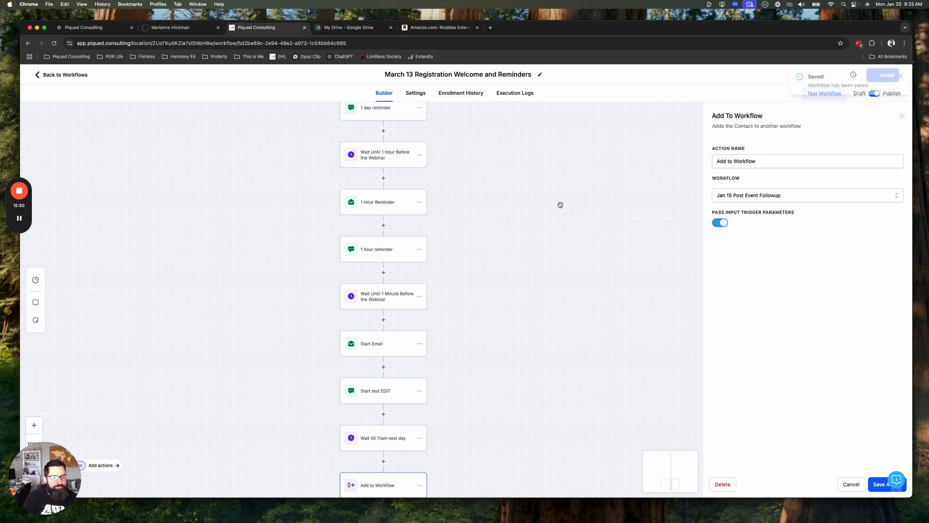
{"action": "left_click", "coordinate": [49, 75]}
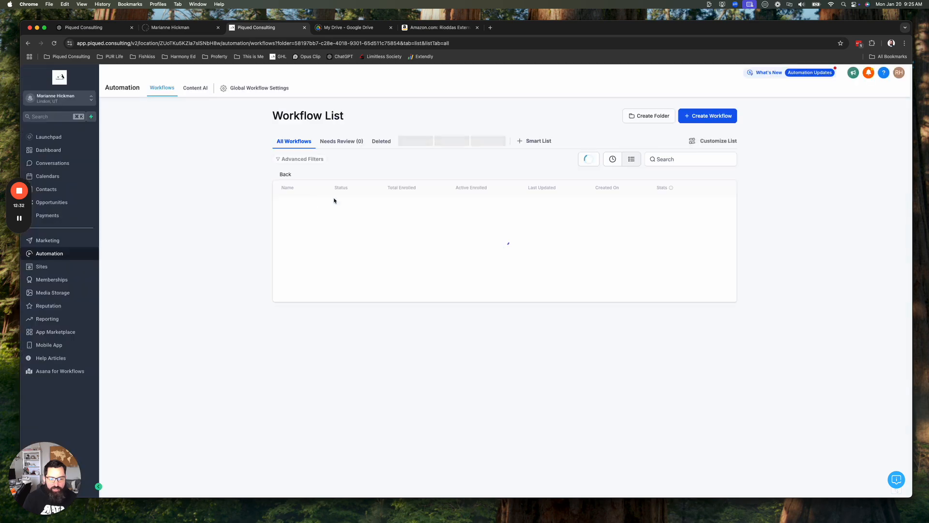
Open 'March 13 Non Registered Contacts - Drive to Registration' and show its Contact Created trigger.
{"action": "left_click", "coordinate": [317, 243]}
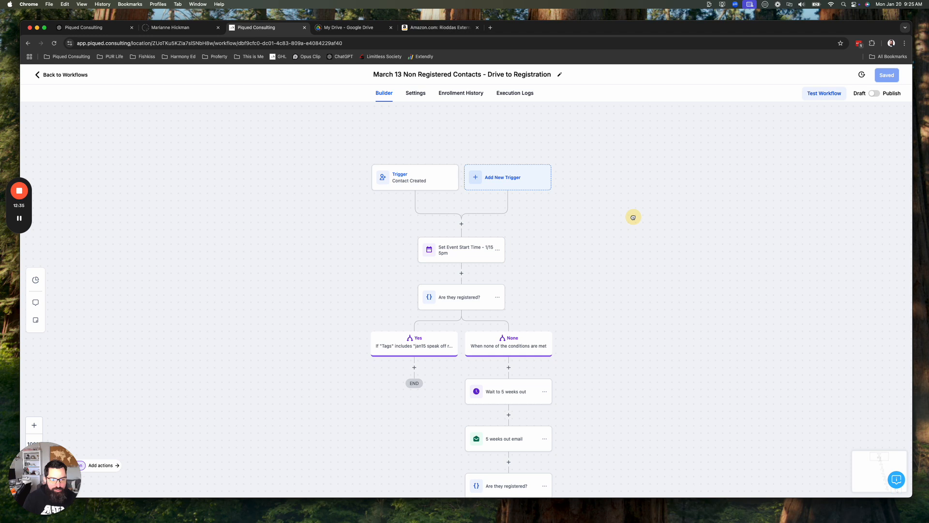
{"action": "left_click_drag", "start_coordinate": [633, 217], "coordinate": [593, 205]}
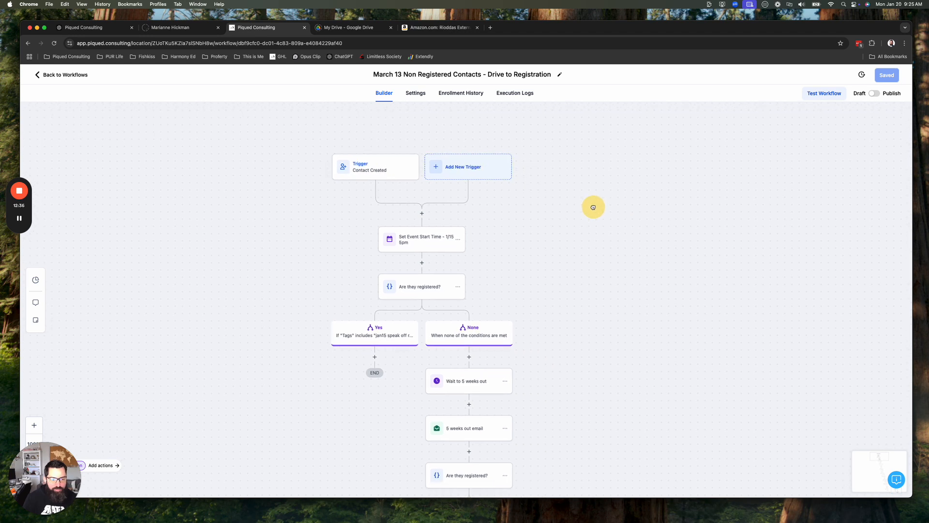
{"action": "left_click", "coordinate": [365, 168]}
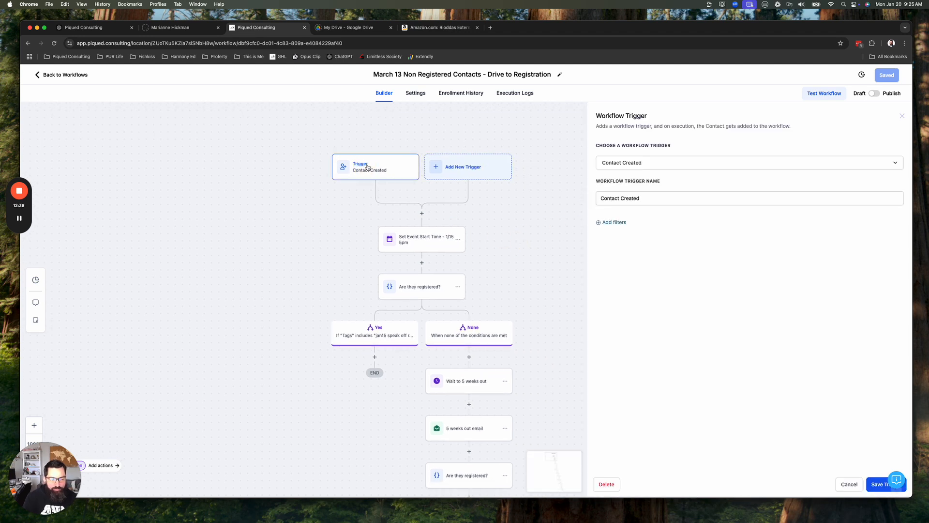
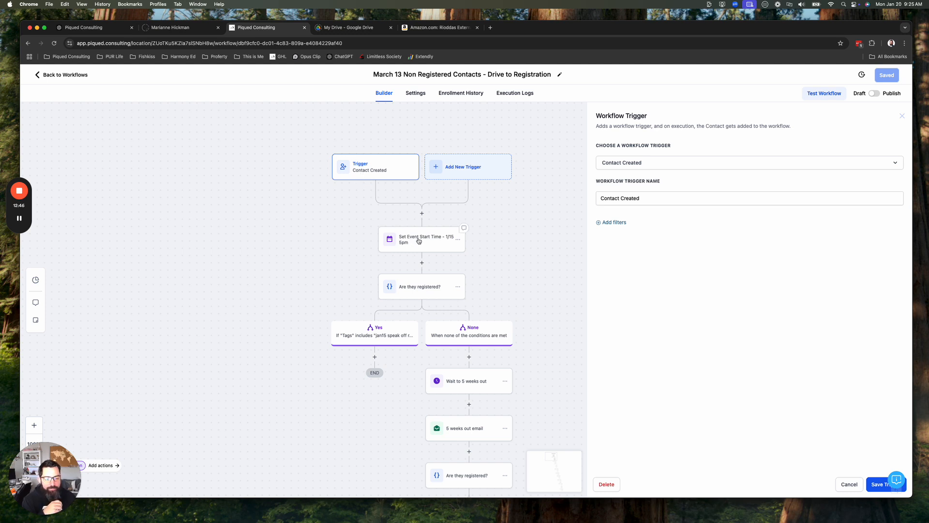
Rename the Set Event Start Time step to 3/13 and set its date to March 13, 2025.
{"action": "left_click", "coordinate": [418, 241]}
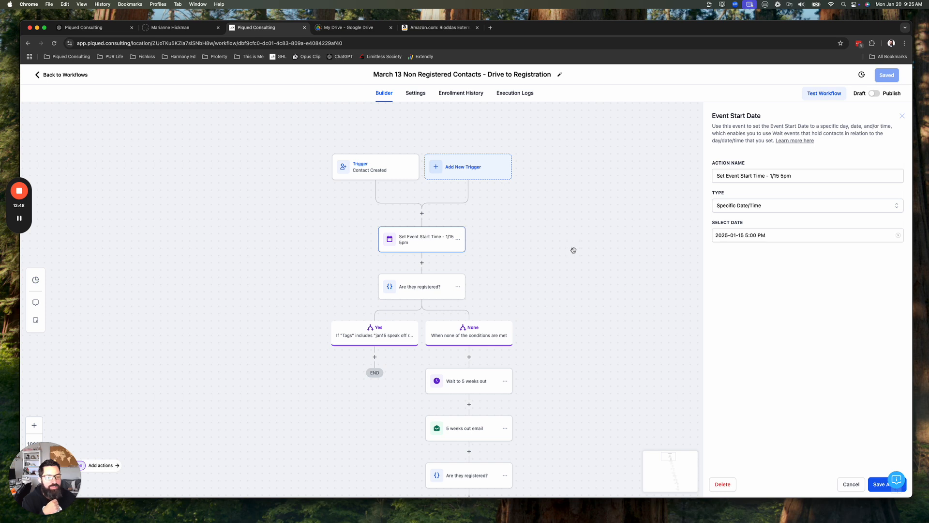
{"action": "left_click_drag", "start_coordinate": [573, 250], "coordinate": [546, 223]}
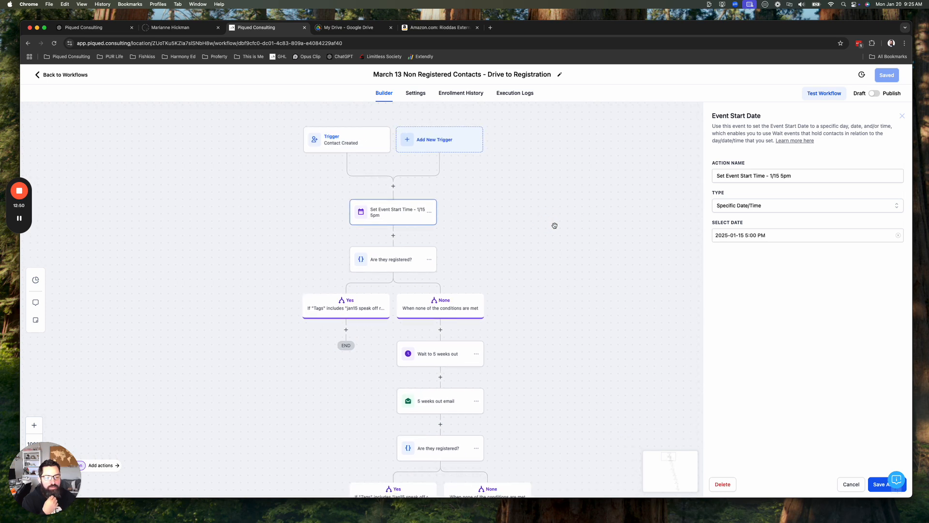
{"action": "left_click", "coordinate": [774, 177]}
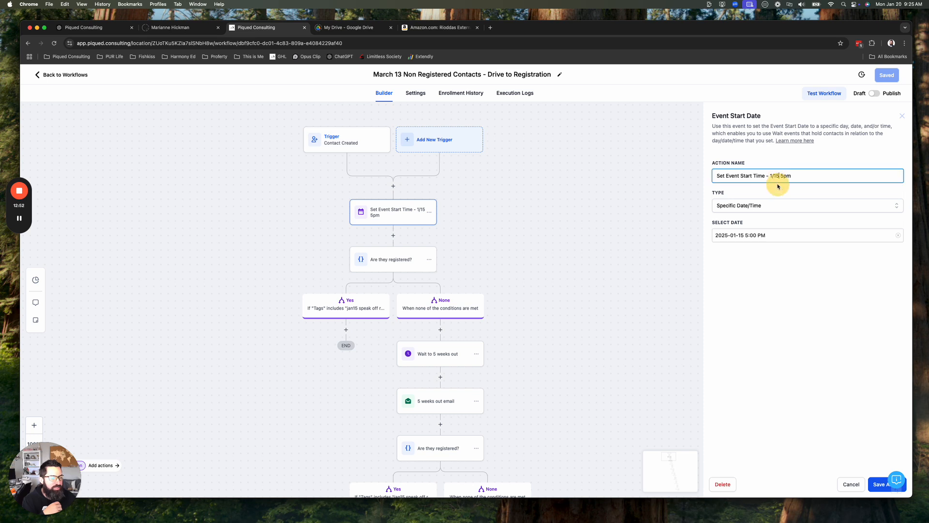
{"action": "left_click_drag", "start_coordinate": [780, 176], "coordinate": [769, 176]}
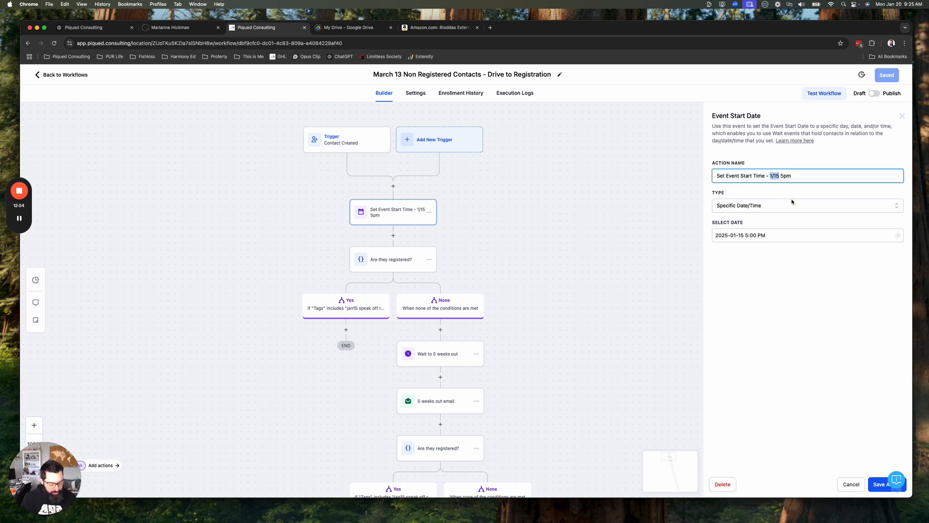
{"action": "type", "text": "3/"}
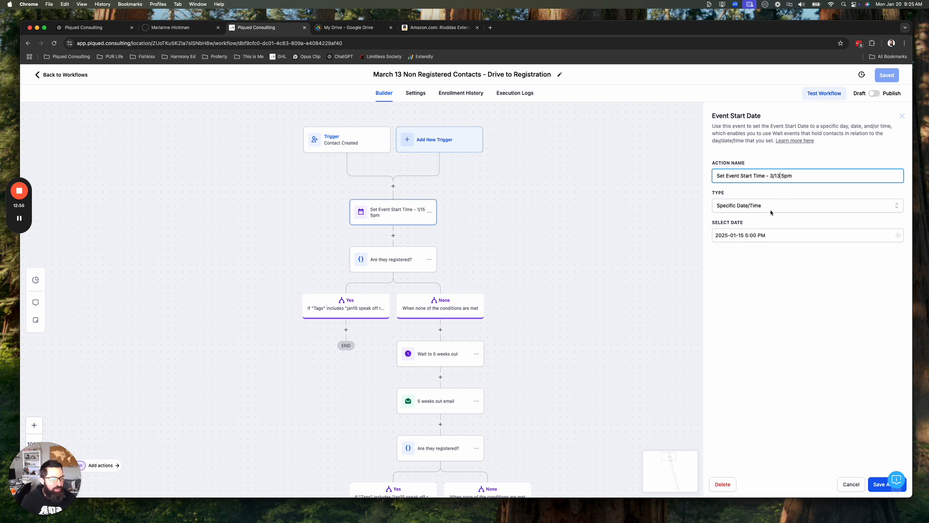
{"action": "type", "text": "13"}
{"action": "left_click", "coordinate": [747, 235]}
{"action": "left_click", "coordinate": [811, 254]}
{"action": "left_click", "coordinate": [812, 254]}
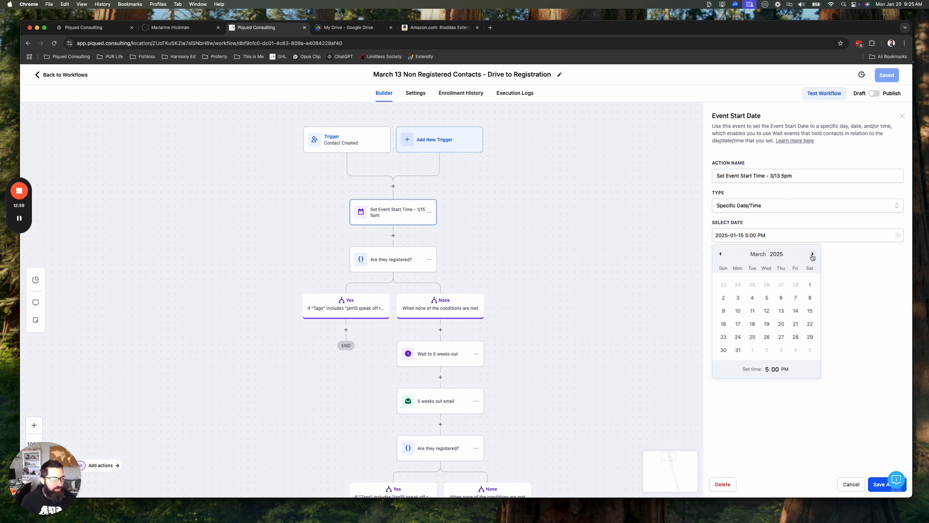
{"action": "left_click", "coordinate": [781, 311]}
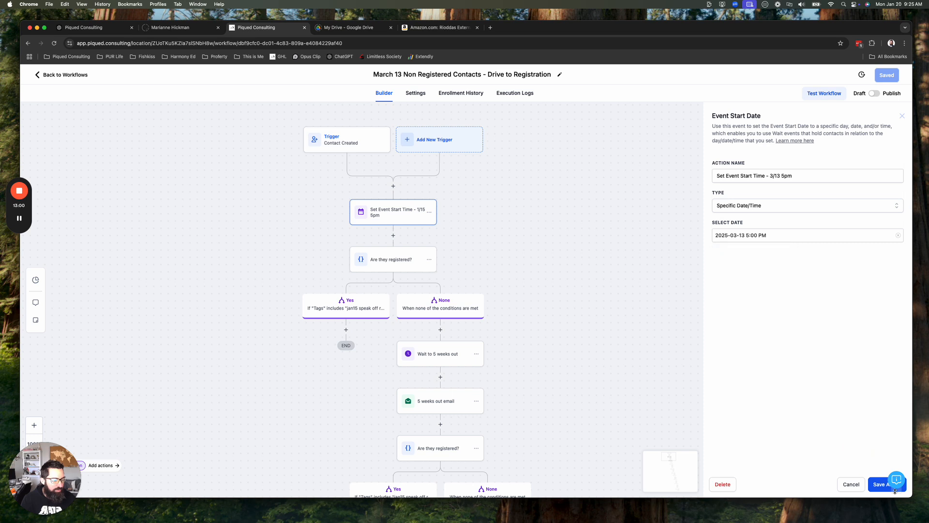
{"action": "left_click", "coordinate": [878, 483]}
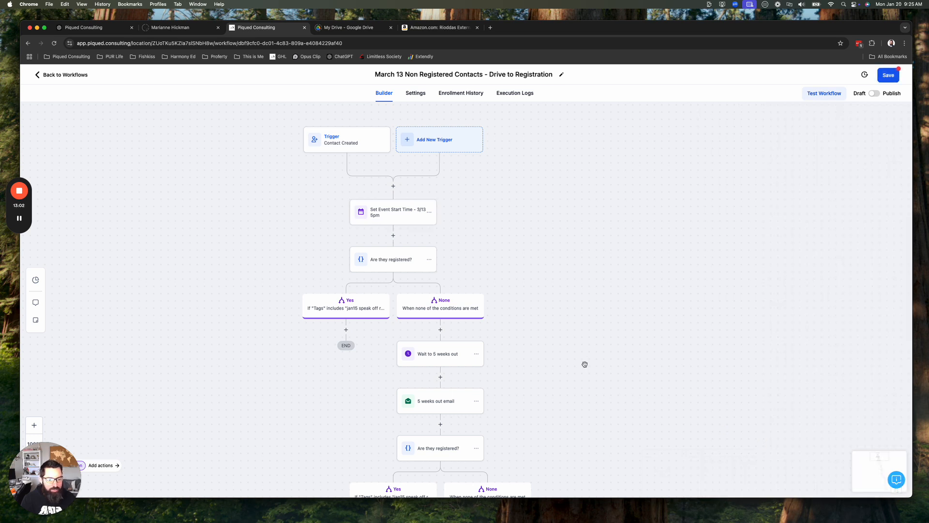
Make the first 'Are they registered?' condition check the march13 speakoff registered tag instead of jan15.
{"action": "left_click", "coordinate": [384, 263]}
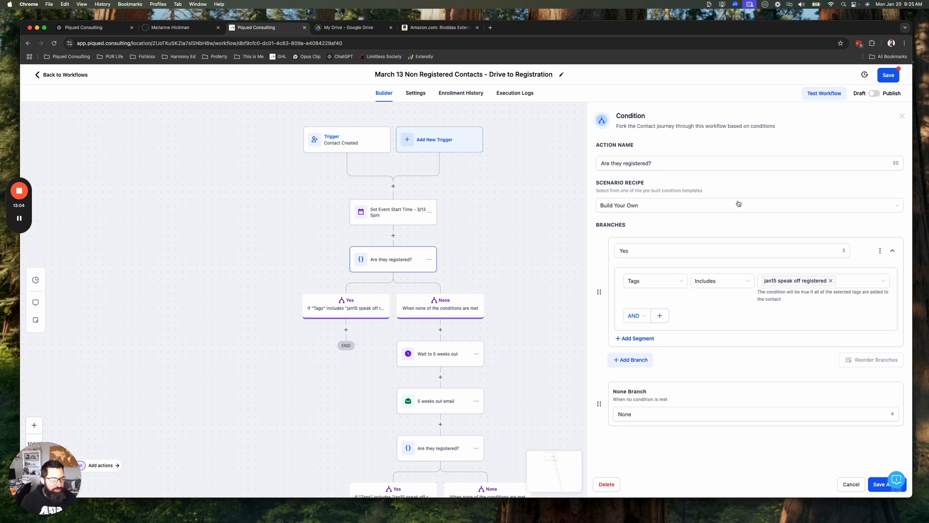
{"action": "left_click", "coordinate": [830, 281]}
{"action": "left_click", "coordinate": [819, 285]}
{"action": "type", "text": "mar"}
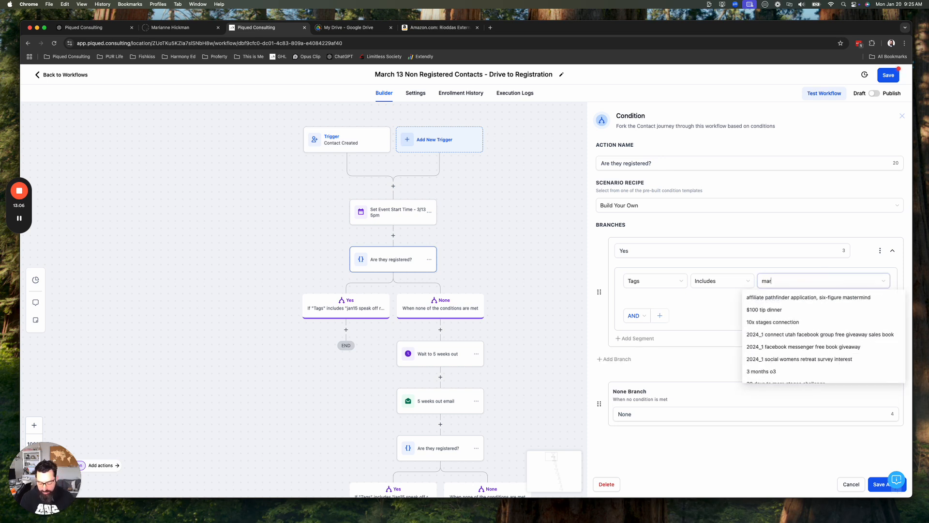
{"action": "type", "text": "ch"}
{"action": "left_click", "coordinate": [821, 310]}
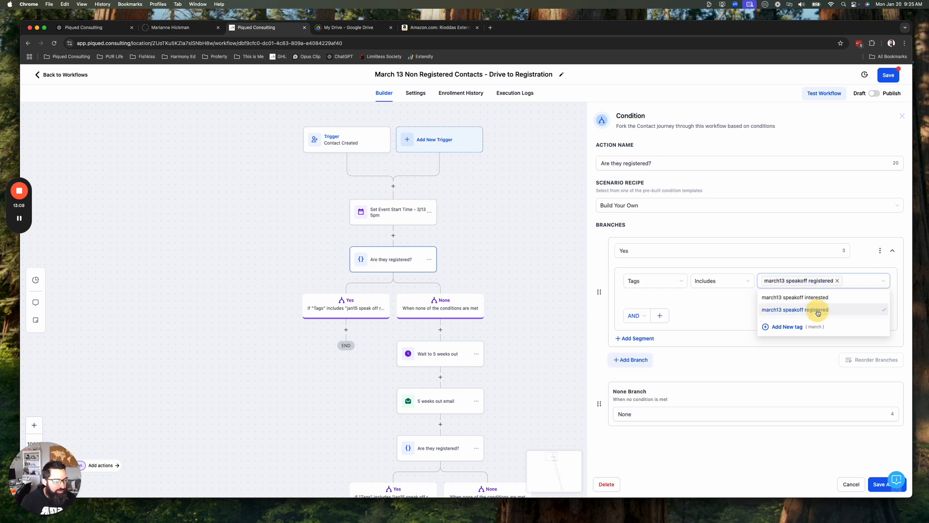
{"action": "left_click", "coordinate": [824, 286]}
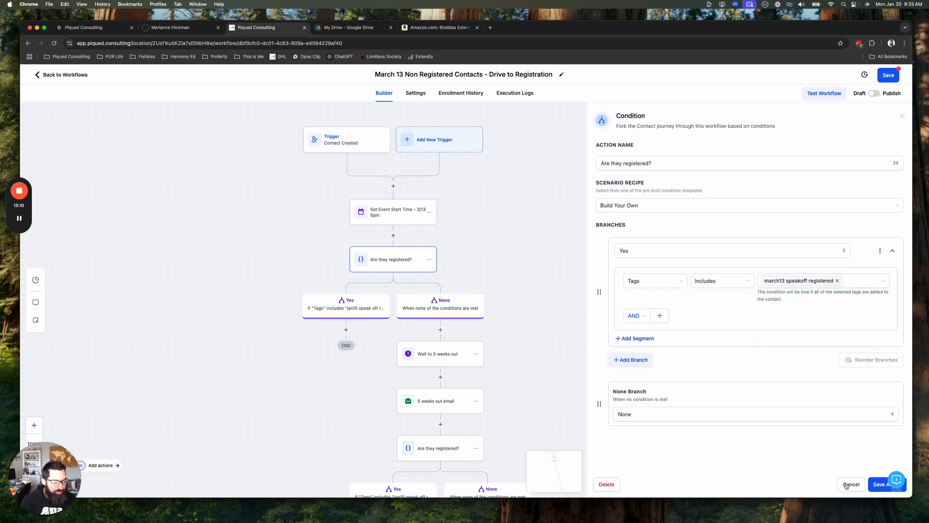
{"action": "left_click", "coordinate": [878, 485]}
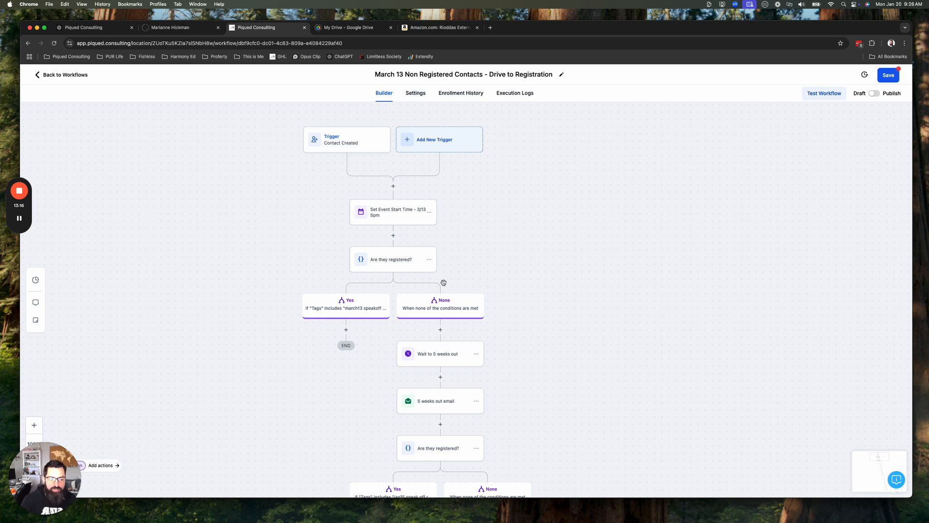
Duplicate the registration condition, placing the copy above the original.
{"action": "left_click_drag", "start_coordinate": [576, 361], "coordinate": [528, 308]}
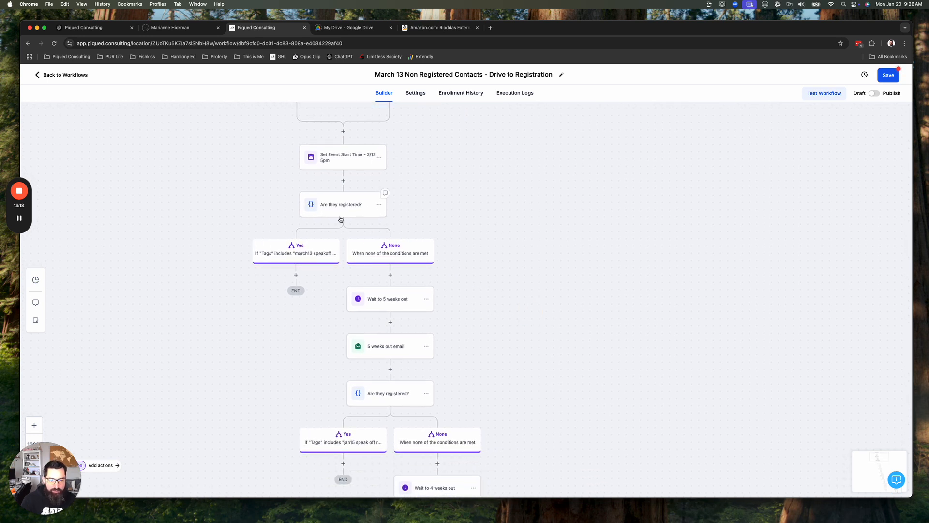
{"action": "left_click", "coordinate": [395, 300]}
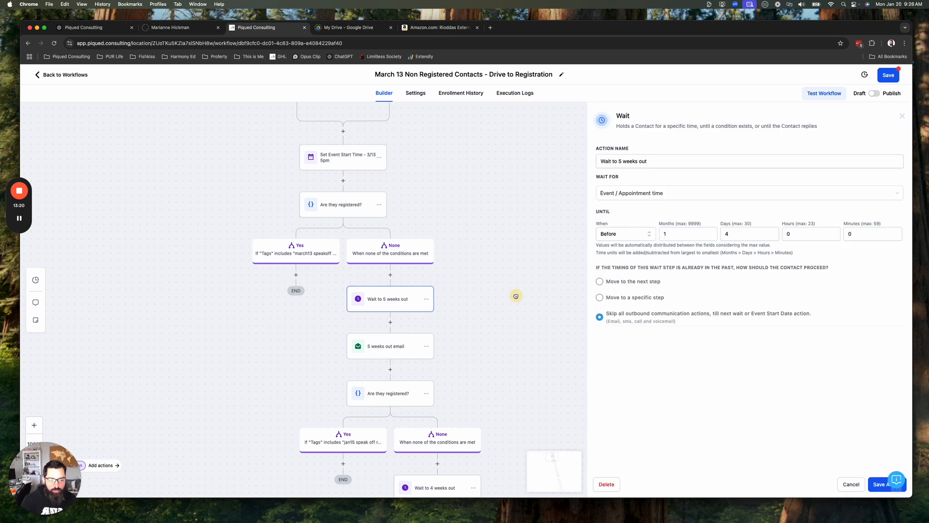
{"action": "left_click", "coordinate": [850, 483]}
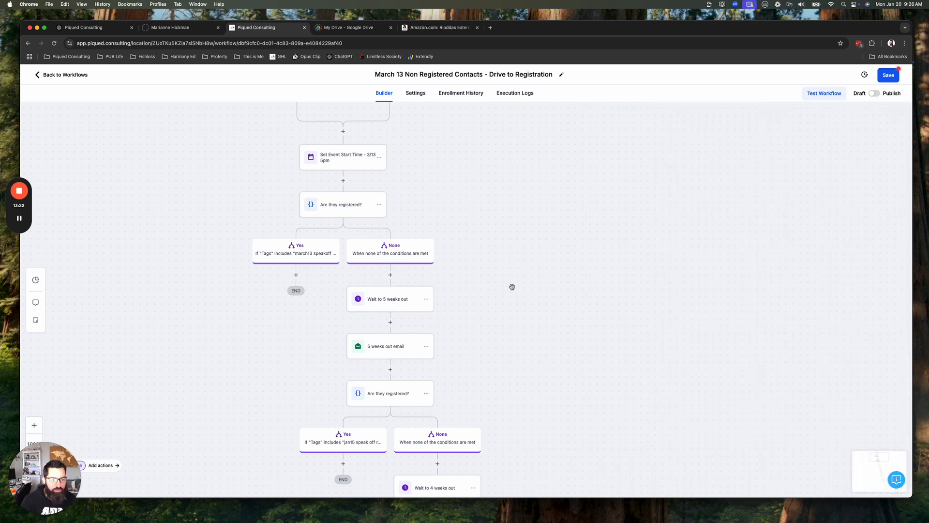
{"action": "left_click_drag", "start_coordinate": [512, 286], "coordinate": [533, 363]}
{"action": "left_click", "coordinate": [401, 286]}
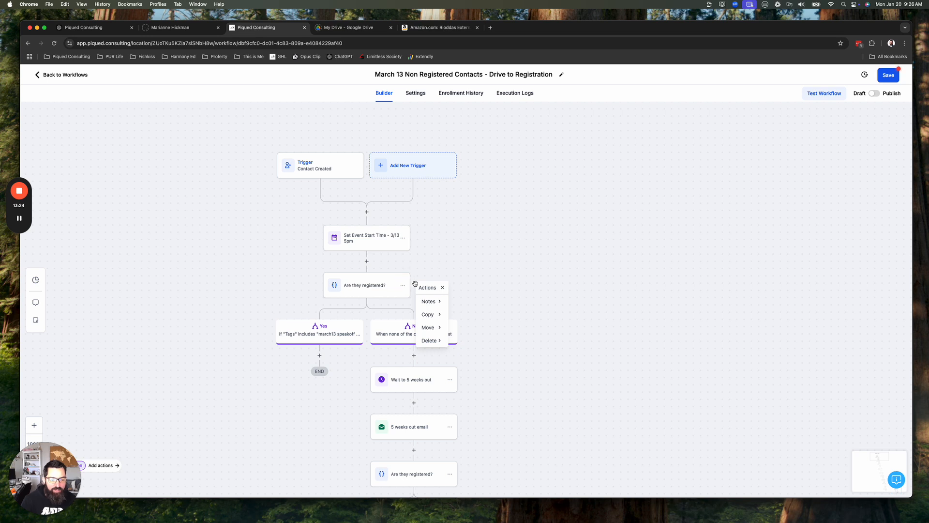
{"action": "left_click", "coordinate": [432, 314]}
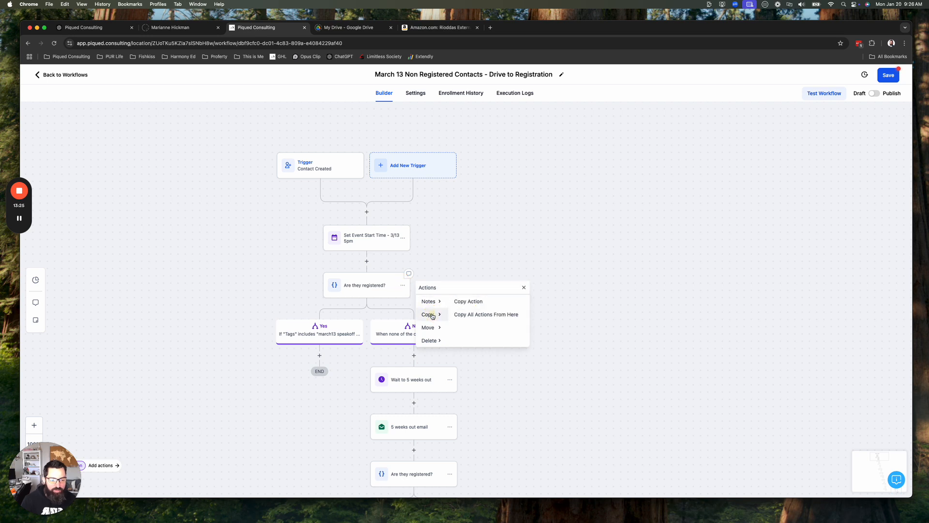
{"action": "left_click", "coordinate": [472, 301]}
{"action": "left_click", "coordinate": [370, 262]}
{"action": "scroll", "coordinate": [554, 342], "scroll_direction": "down", "scroll_amount": 3}
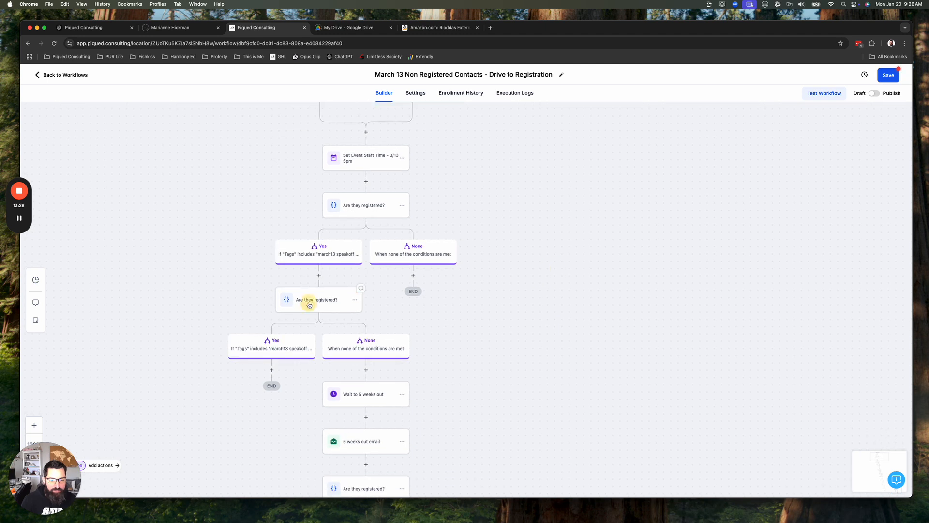
Move the second registration condition and its following steps under the first condition's None branch.
{"action": "left_click", "coordinate": [354, 299]}
{"action": "left_click", "coordinate": [382, 342]}
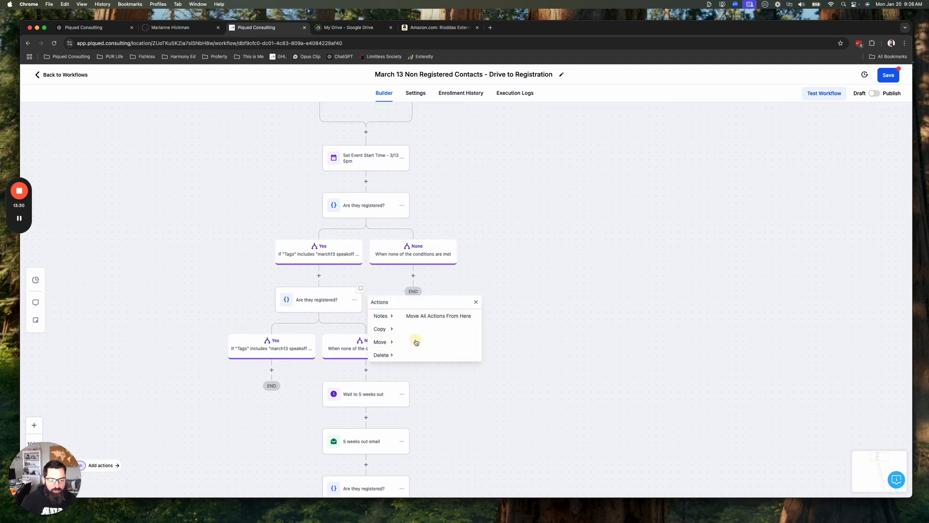
{"action": "left_click", "coordinate": [424, 314]}
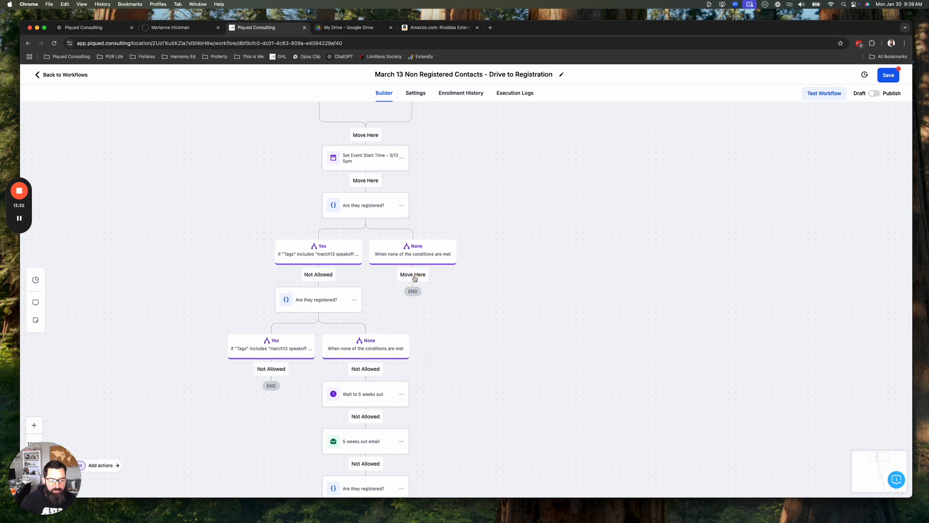
{"action": "left_click", "coordinate": [413, 289]}
{"action": "left_click_drag", "start_coordinate": [542, 345], "coordinate": [516, 311]}
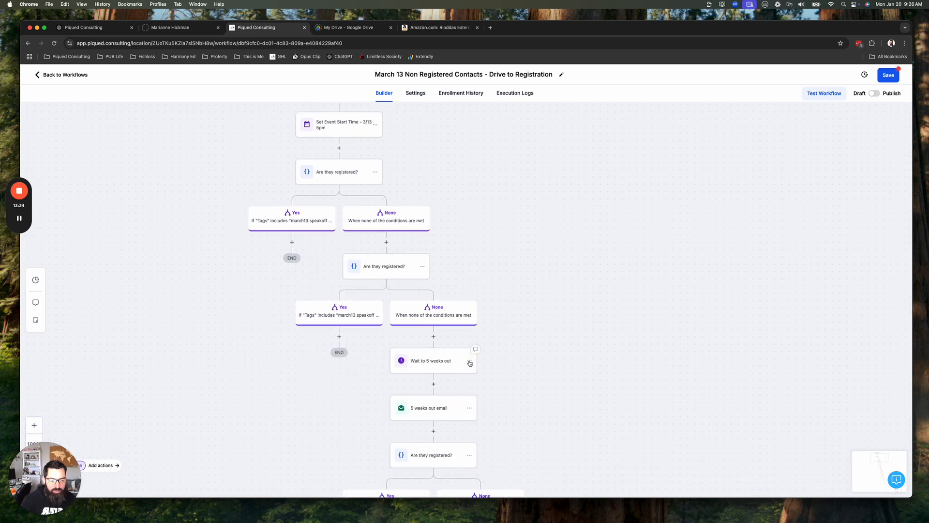
Start a Wait step under the None branch, then discard it.
{"action": "left_click", "coordinate": [387, 243]}
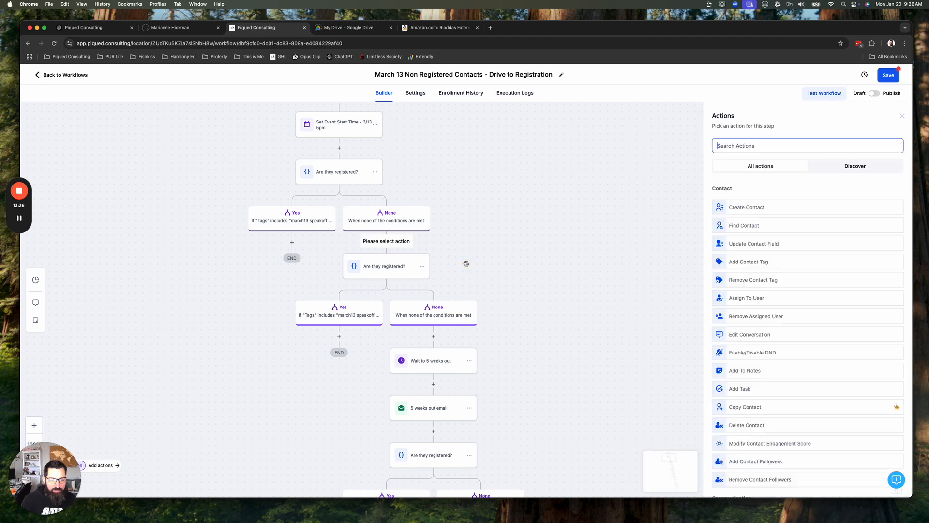
{"action": "type", "text": "wait"}
{"action": "left_click", "coordinate": [749, 202]}
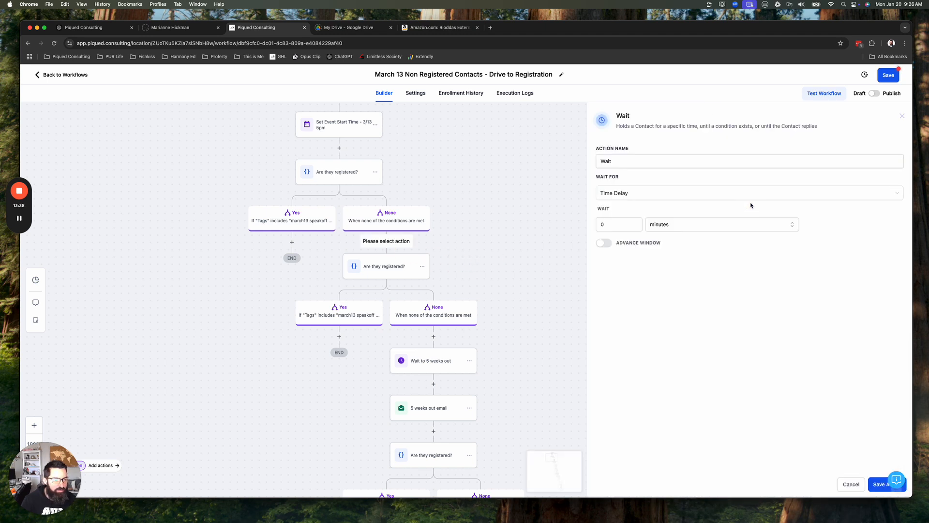
{"action": "left_click", "coordinate": [580, 353]}
{"action": "scroll", "coordinate": [493, 240], "scroll_direction": "up", "scroll_amount": 5}
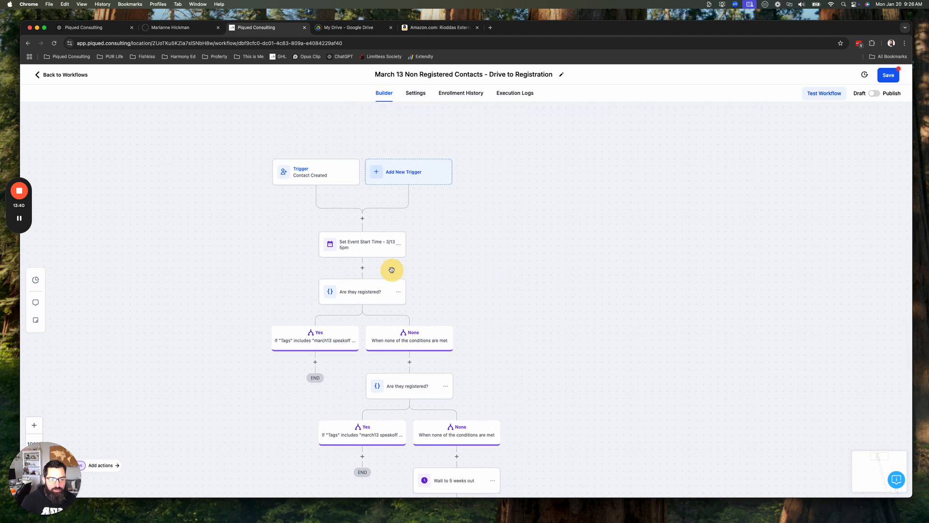
After the event start step, add 'Wait until 6 weeks' waiting until 1 month 14 days before the event.
{"action": "left_click", "coordinate": [361, 268]}
{"action": "type", "text": "wa"}
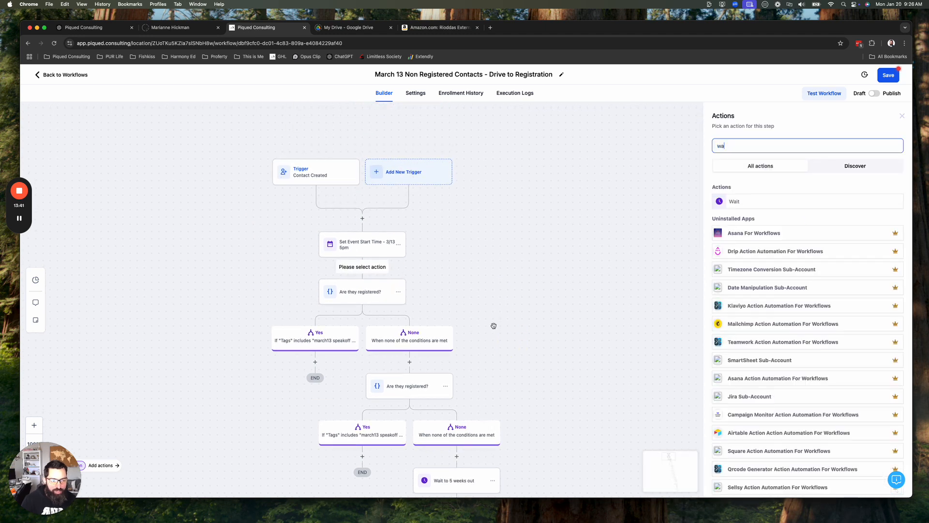
{"action": "left_click", "coordinate": [754, 203]}
{"action": "left_click", "coordinate": [629, 192]}
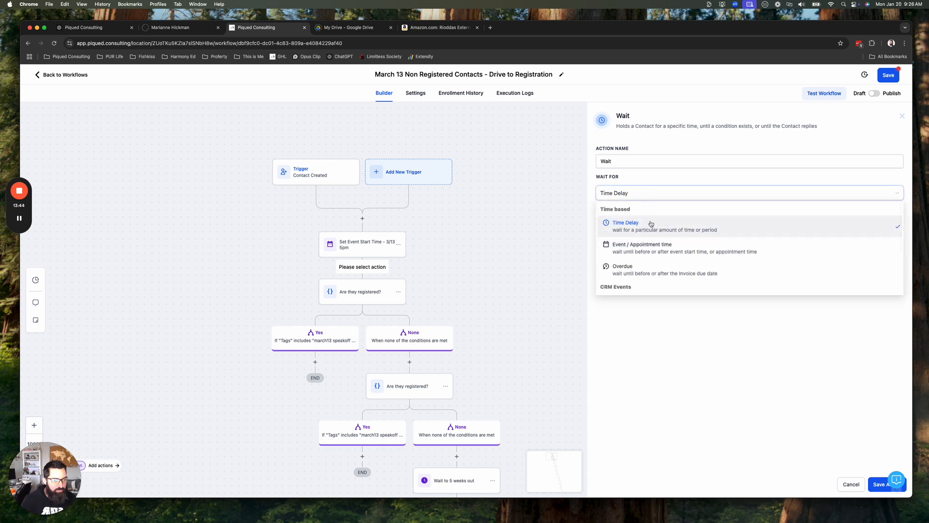
{"action": "left_click", "coordinate": [649, 246]}
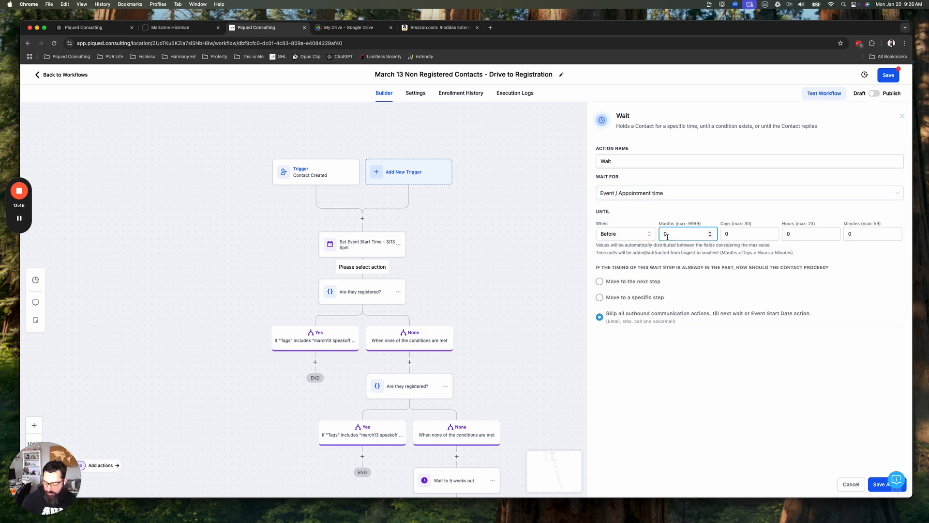
{"action": "left_click", "coordinate": [715, 234]}
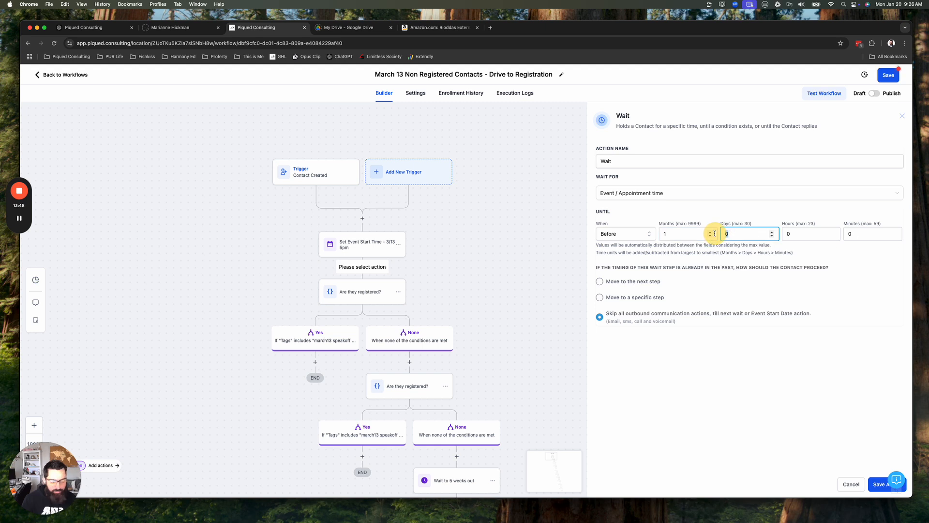
{"action": "type", "text": "14"}
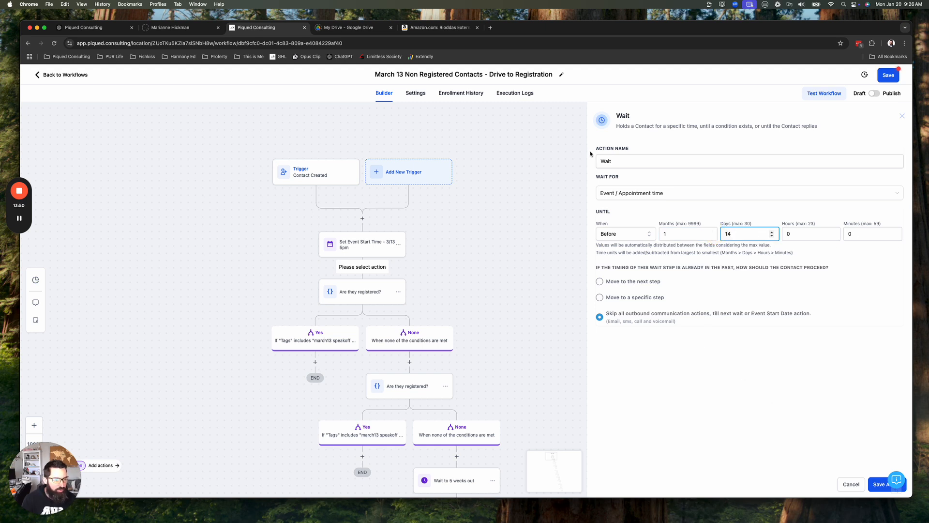
{"action": "left_click", "coordinate": [626, 161]}
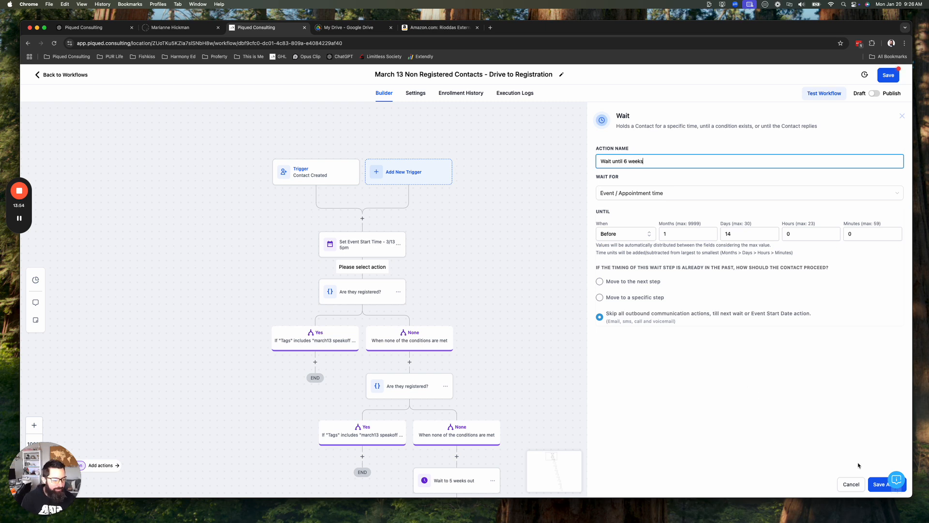
{"action": "left_click", "coordinate": [878, 484]}
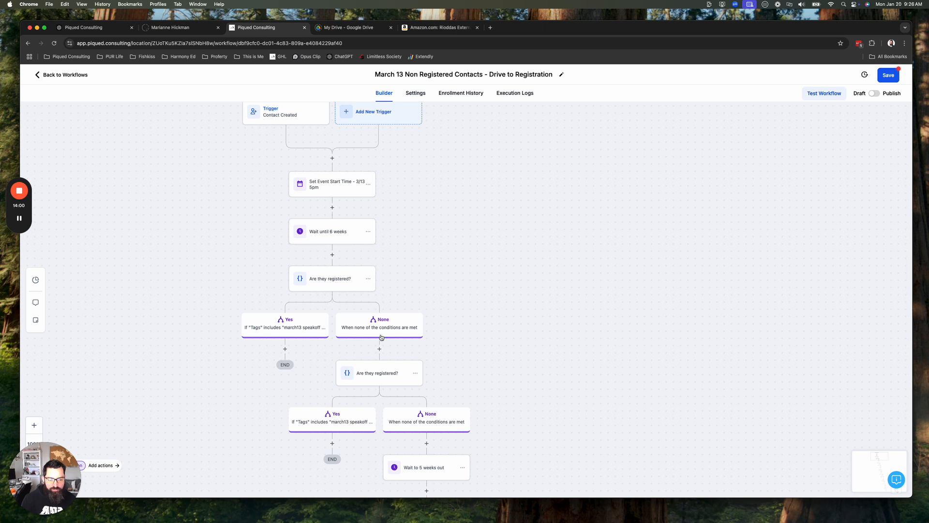
{"action": "scroll", "coordinate": [547, 344], "scroll_direction": "down", "scroll_amount": 2}
Add a Send Email step with the 'March 13 - Cold Email 6 Weeks Out' template under the None branch.
{"action": "left_click", "coordinate": [359, 300]}
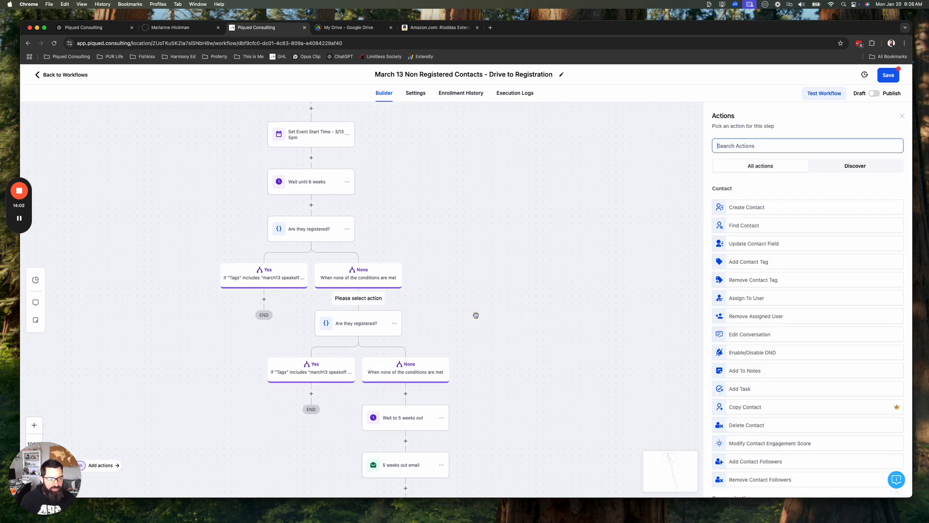
{"action": "type", "text": "em"}
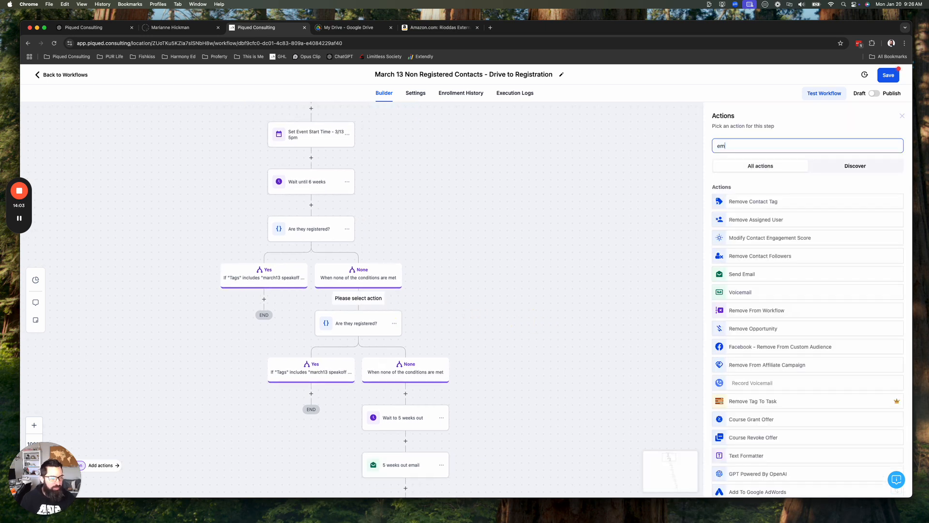
{"action": "left_click", "coordinate": [752, 275]}
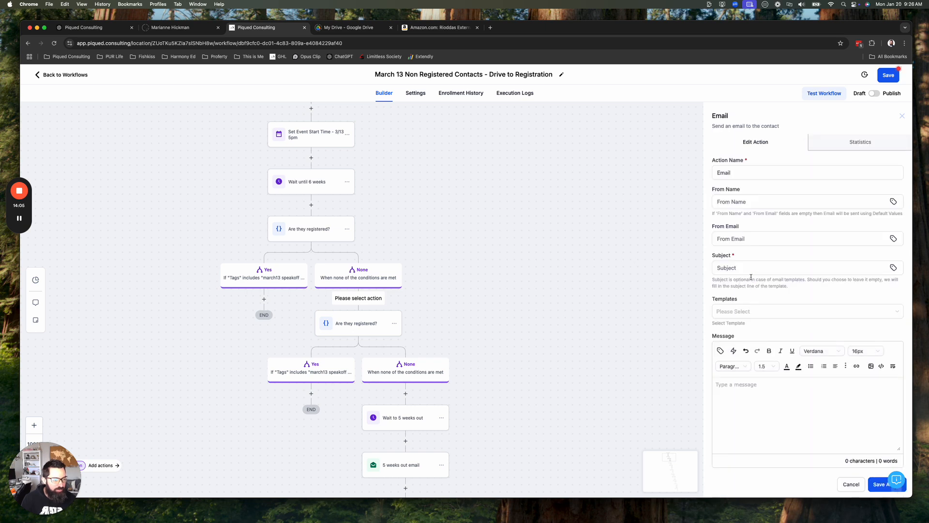
{"action": "left_click", "coordinate": [747, 311]}
{"action": "type", "text": "march"}
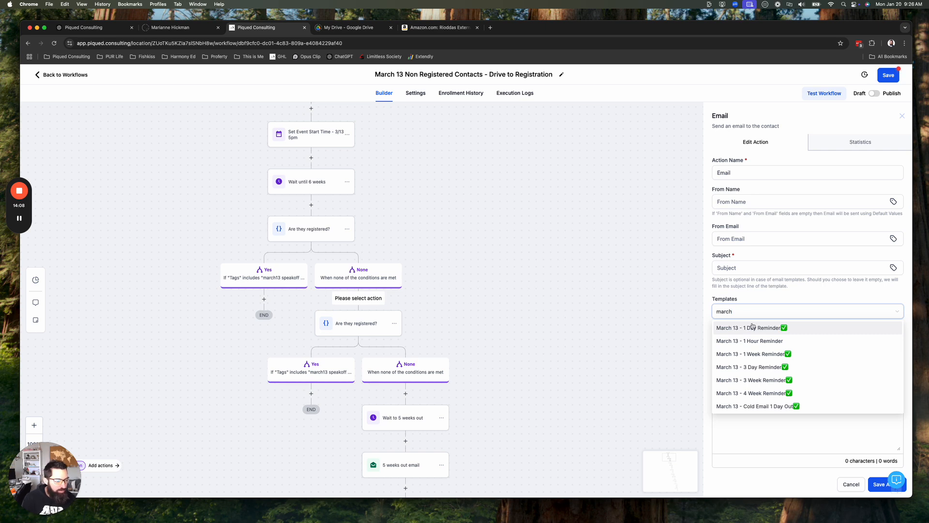
{"action": "scroll", "coordinate": [774, 378], "scroll_direction": "down", "scroll_amount": 4}
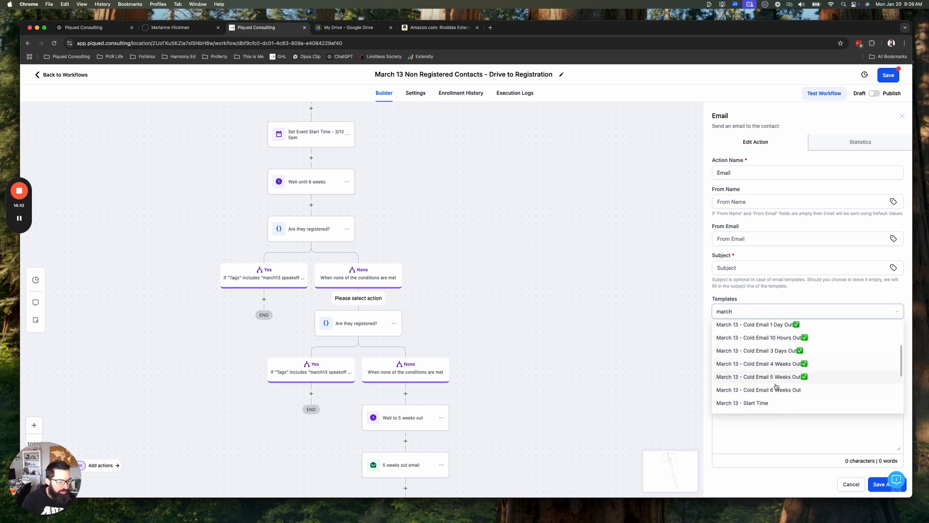
{"action": "left_click", "coordinate": [774, 388]}
{"action": "left_click", "coordinate": [879, 485]}
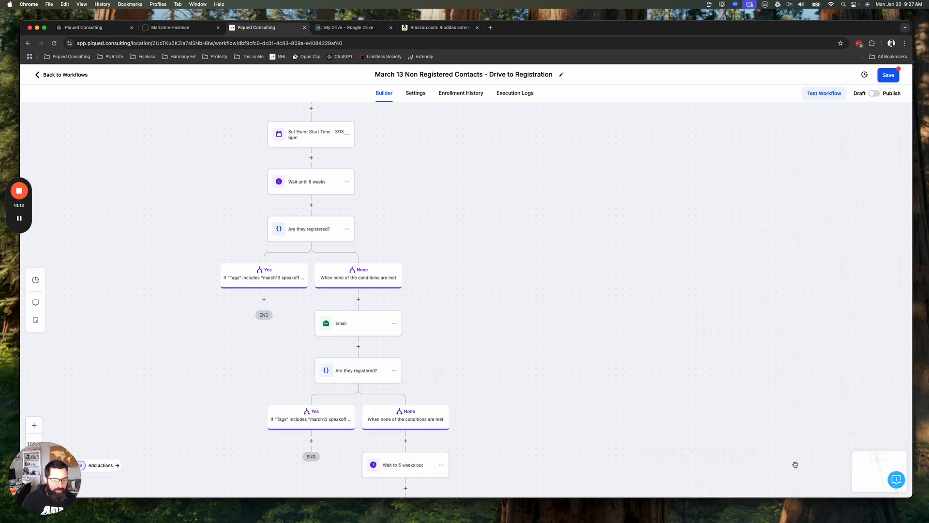
Draft a wait of 1 month 7 days before the event below the email, then discard it.
{"action": "scroll", "coordinate": [474, 297], "scroll_direction": "down", "scroll_amount": 4}
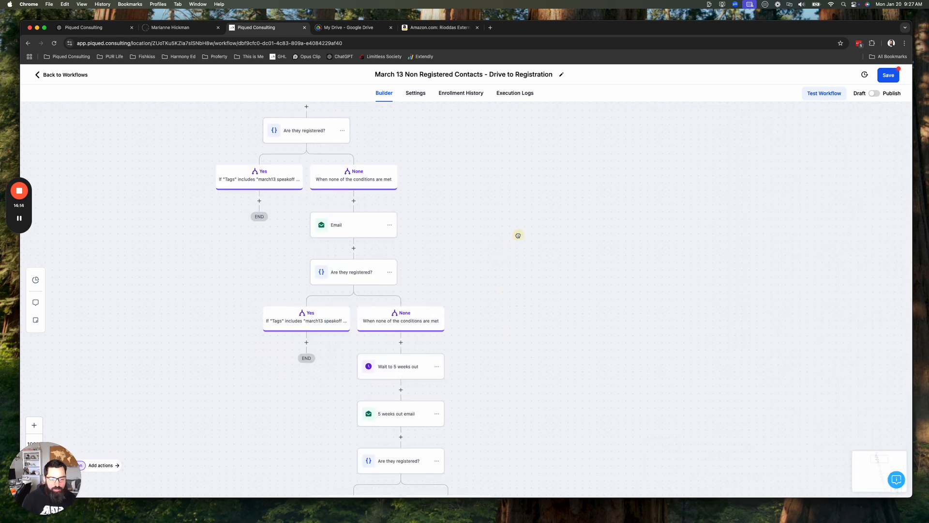
{"action": "left_click", "coordinate": [347, 261]}
{"action": "type", "text": "wa"}
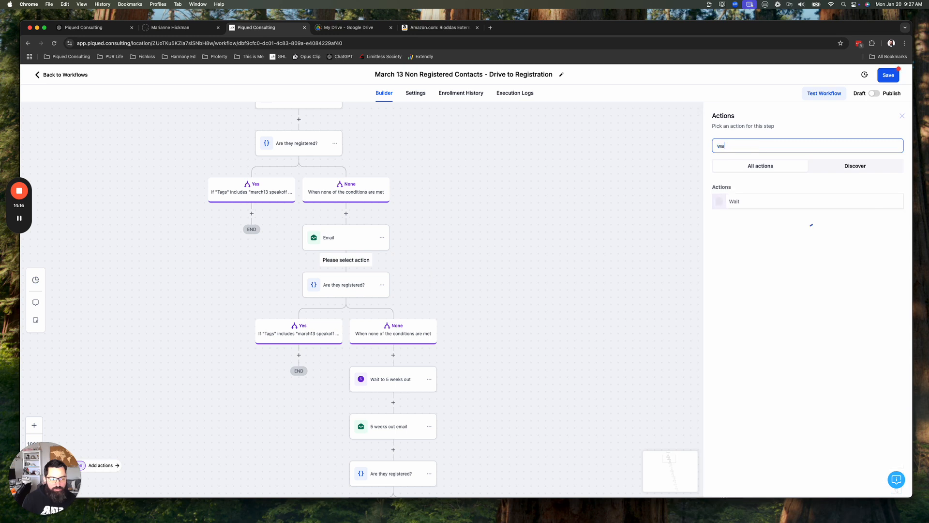
{"action": "left_click", "coordinate": [743, 202]}
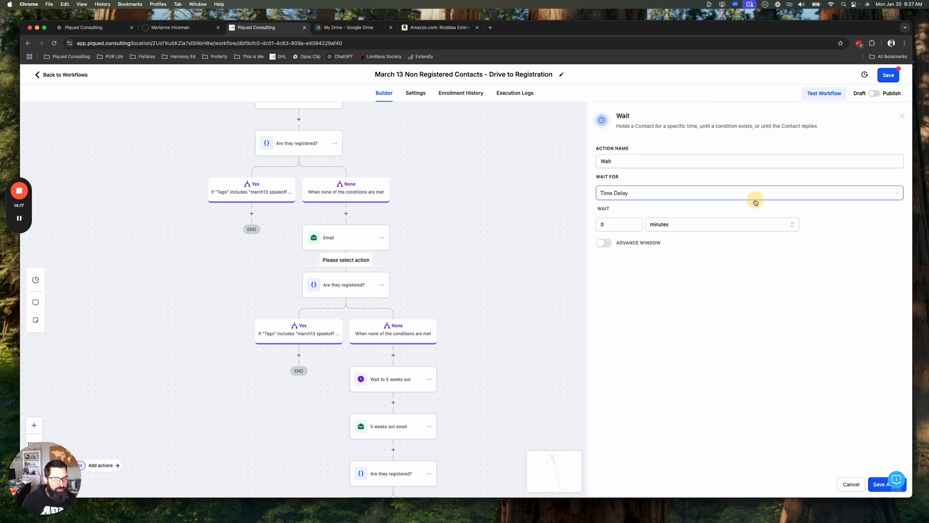
{"action": "left_click", "coordinate": [647, 193]}
{"action": "left_click", "coordinate": [650, 242]}
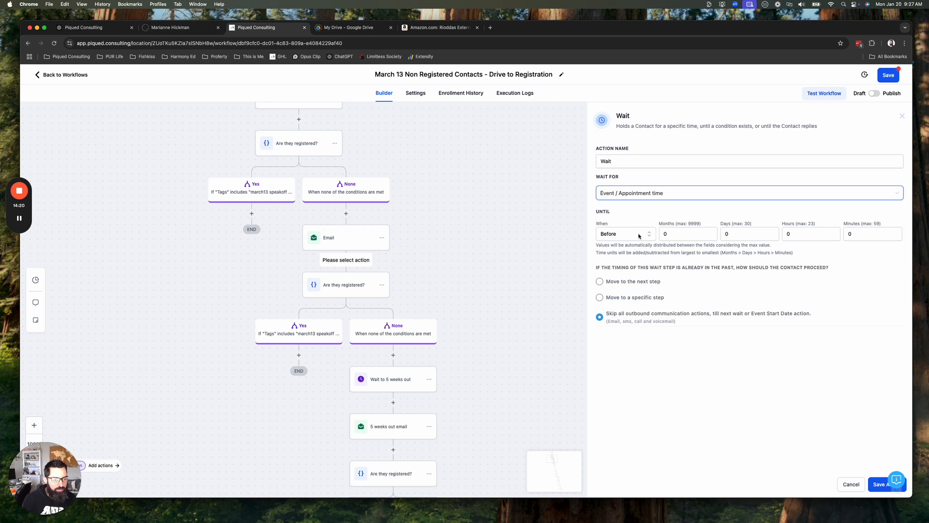
{"action": "left_click", "coordinate": [663, 234]}
{"action": "type", "text": "1"}
{"action": "key", "text": "Tab"}
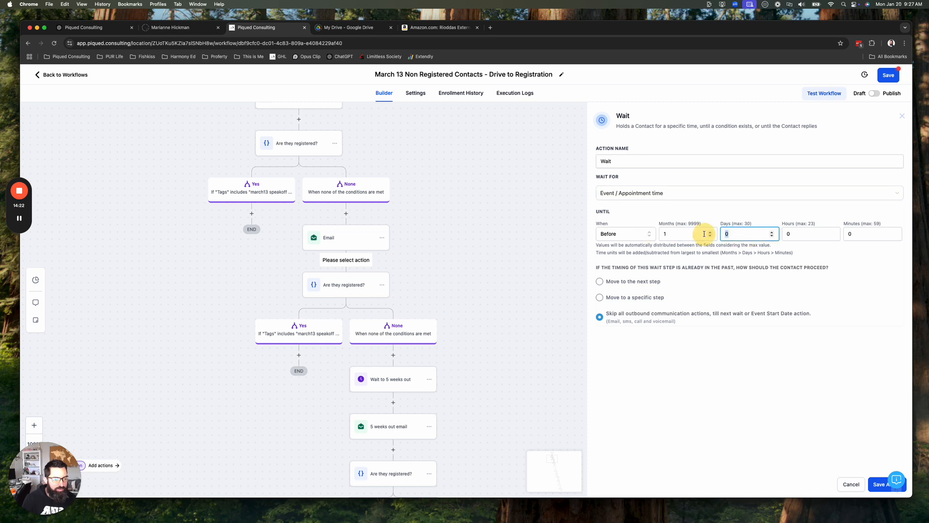
{"action": "type", "text": "7"}
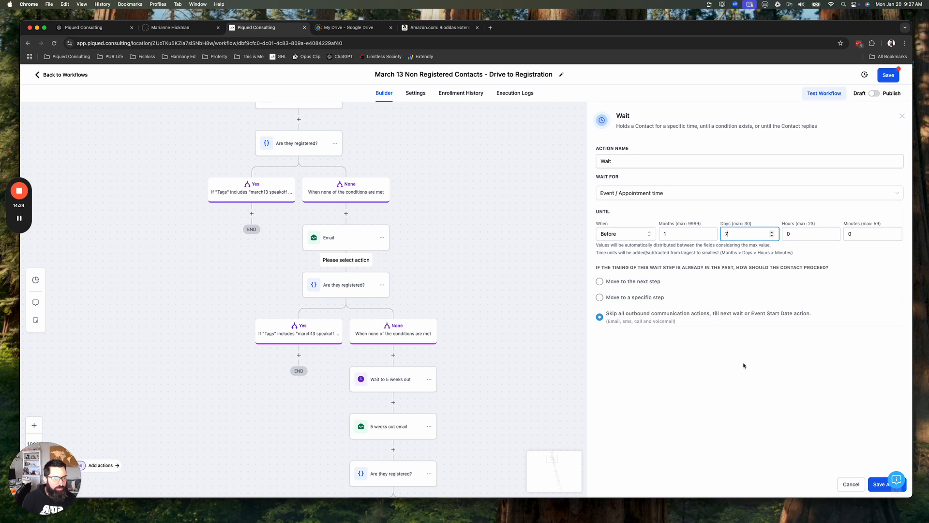
{"action": "left_click", "coordinate": [628, 161]}
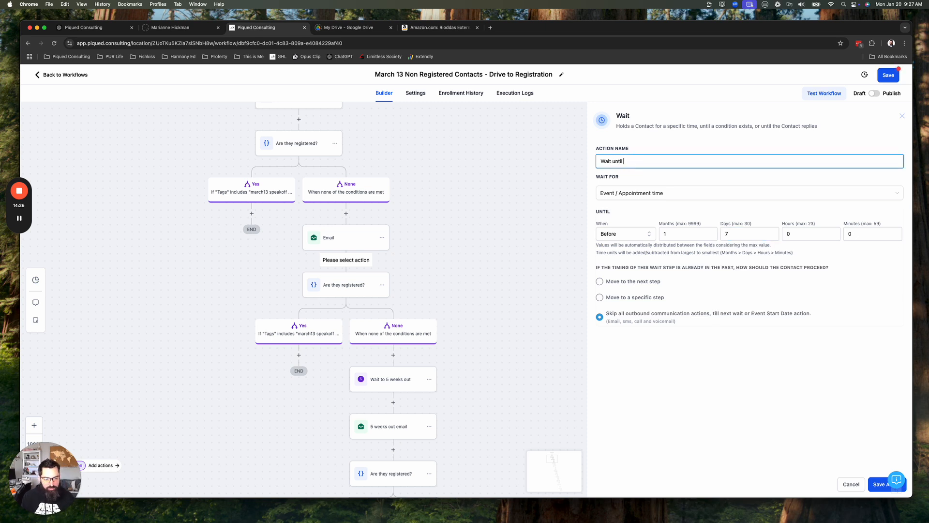
{"action": "left_click", "coordinate": [851, 483]}
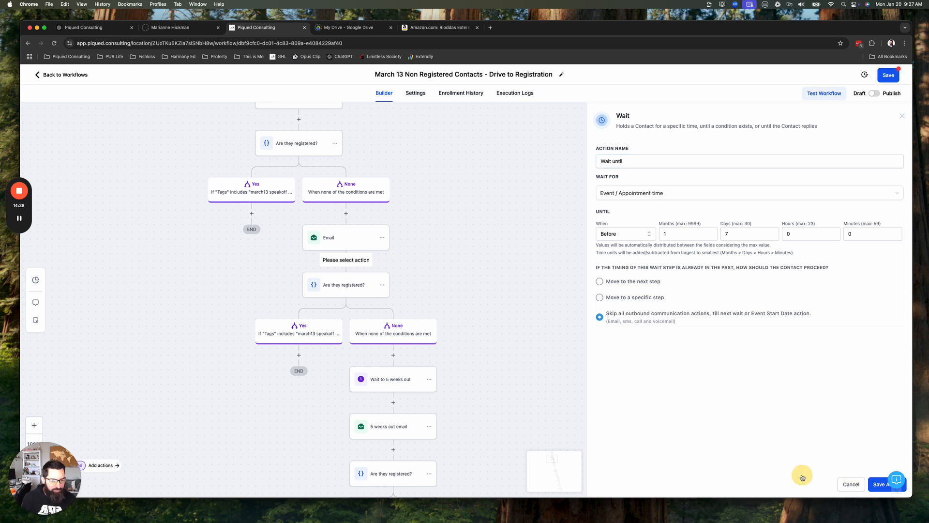
{"action": "left_click_drag", "start_coordinate": [531, 369], "coordinate": [531, 298]}
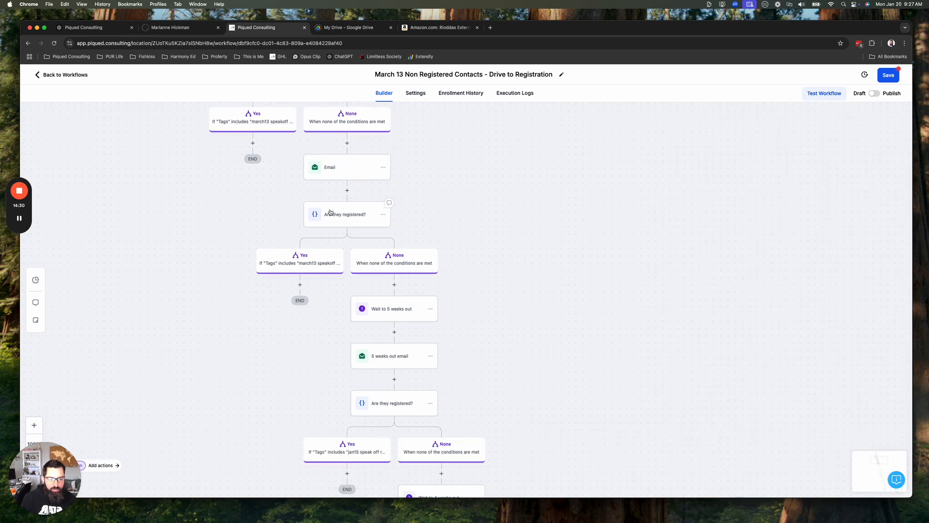
{"action": "left_click_drag", "start_coordinate": [527, 247], "coordinate": [544, 318]}
{"action": "left_click", "coordinate": [447, 380]}
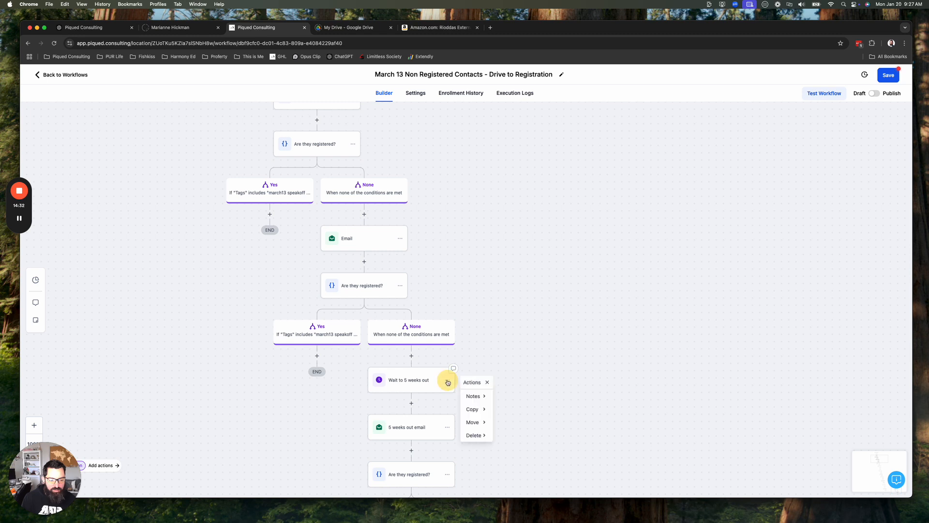
{"action": "mouse_move", "coordinate": [473, 422]}
{"action": "left_click", "coordinate": [524, 396]}
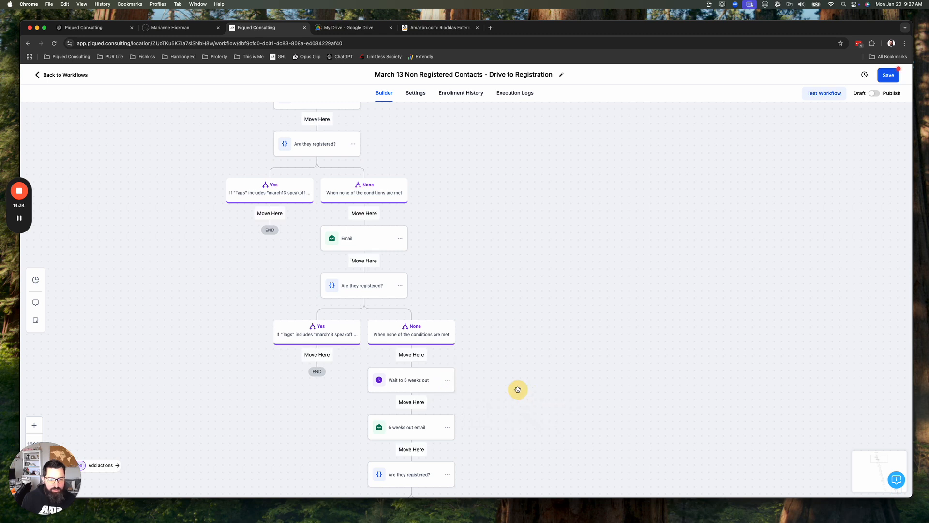
{"action": "left_click", "coordinate": [356, 260]}
{"action": "left_click_drag", "start_coordinate": [553, 341], "coordinate": [522, 274]}
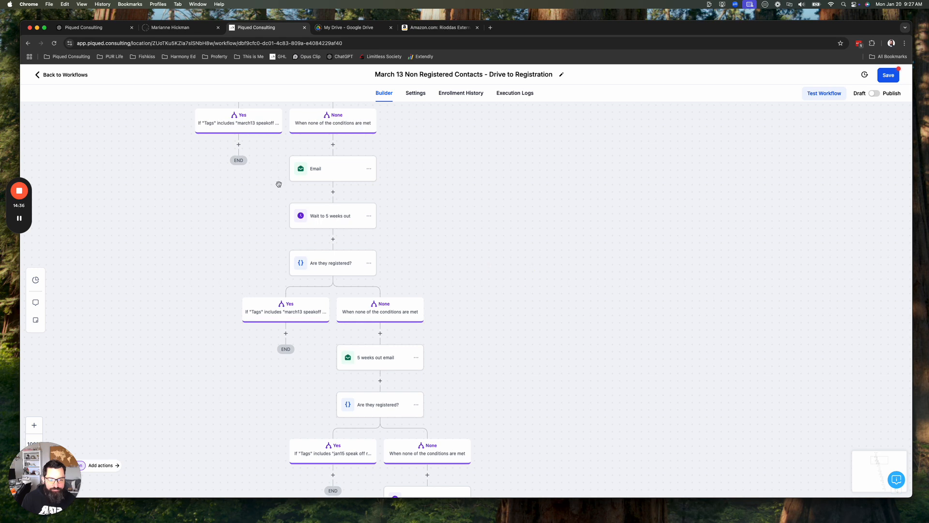
{"action": "left_click_drag", "start_coordinate": [535, 395], "coordinate": [507, 309]}
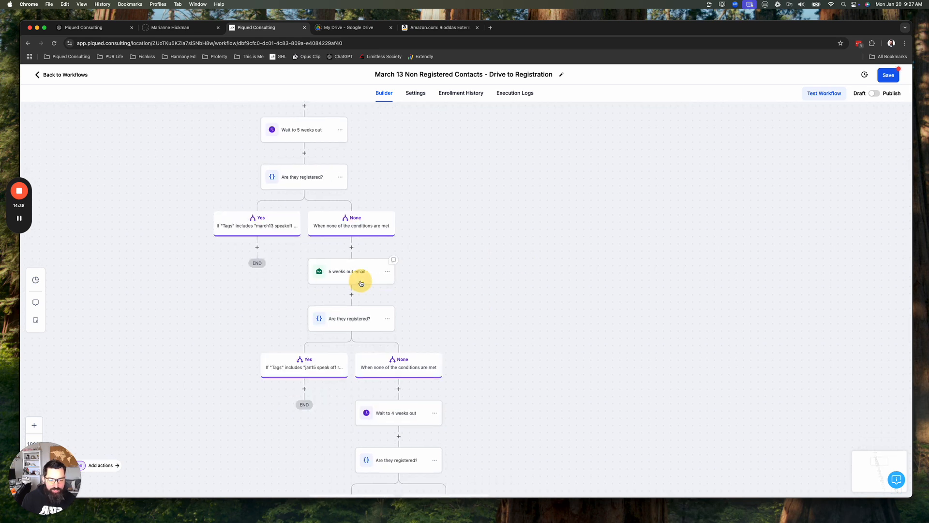
{"action": "left_click", "coordinate": [342, 270]}
{"action": "left_click", "coordinate": [750, 312]}
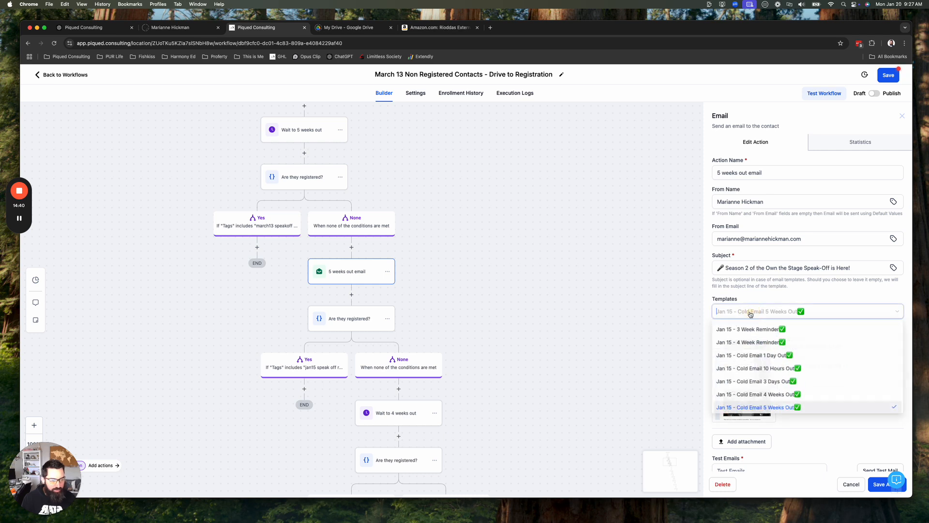
{"action": "type", "text": "march"}
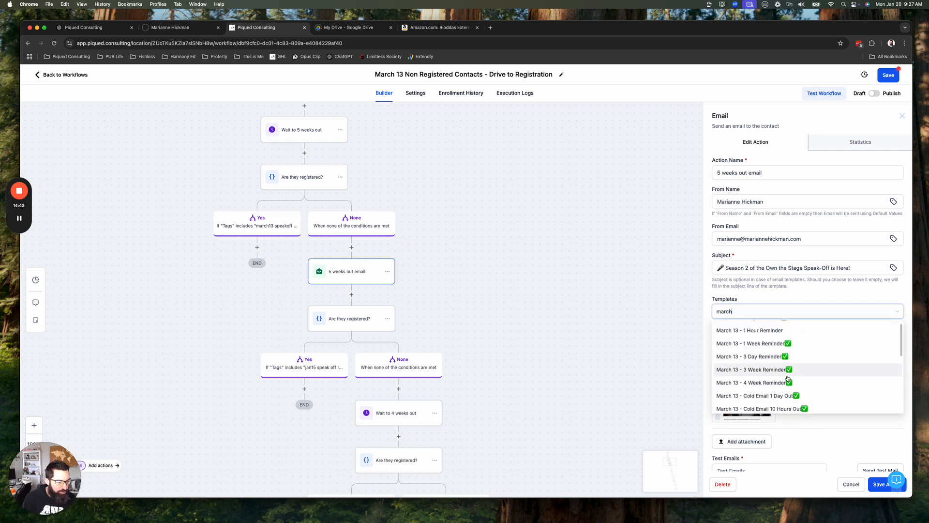
{"action": "scroll", "coordinate": [775, 368], "scroll_direction": "down", "scroll_amount": 5}
{"action": "left_click", "coordinate": [793, 393]}
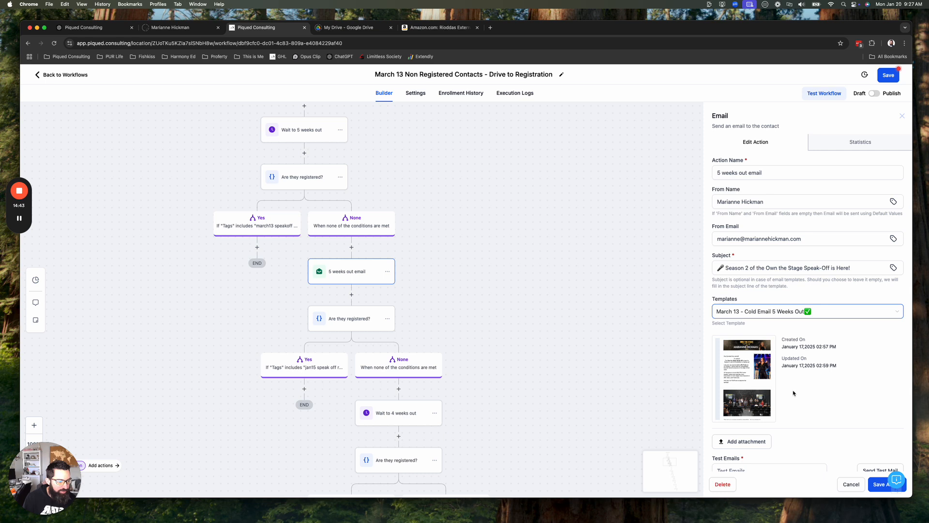
{"action": "left_click", "coordinate": [873, 480]}
{"action": "left_click_drag", "start_coordinate": [572, 363], "coordinate": [572, 296]}
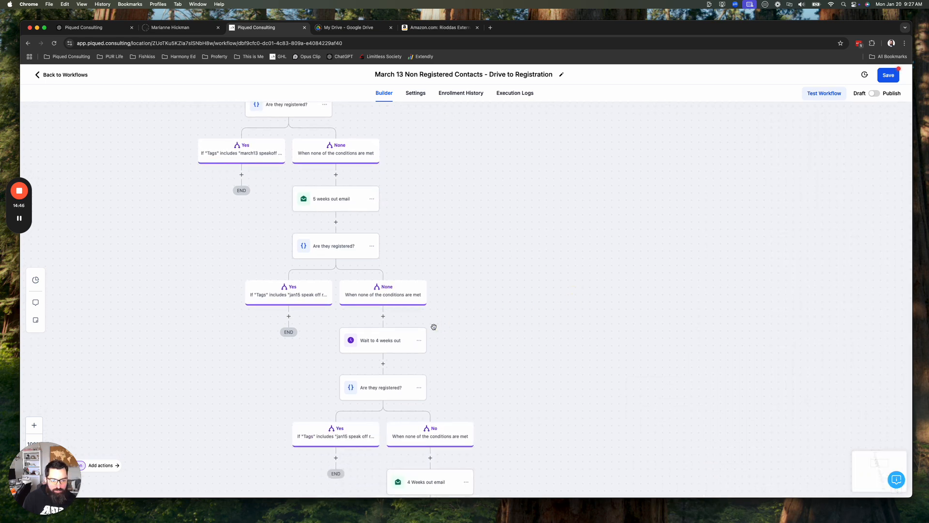
{"action": "left_click", "coordinate": [419, 341]}
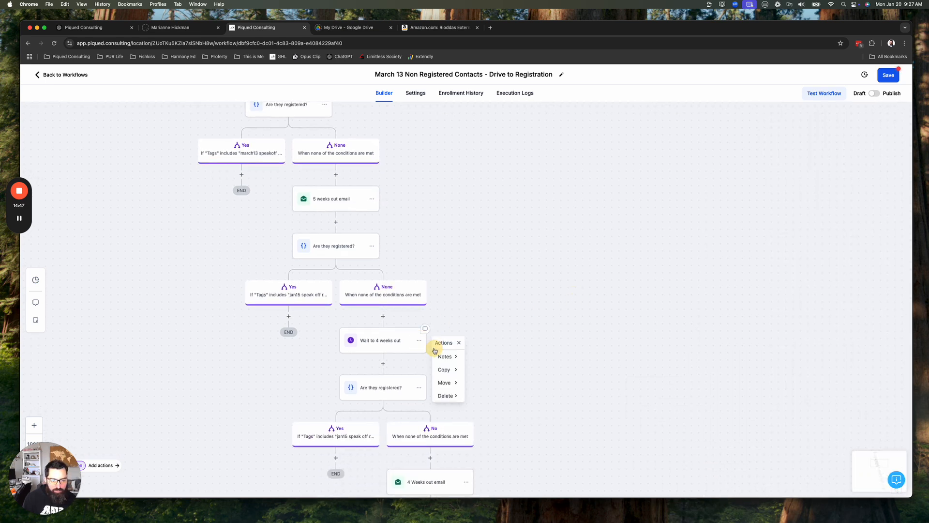
{"action": "mouse_move", "coordinate": [452, 383]}
{"action": "left_click", "coordinate": [483, 358]}
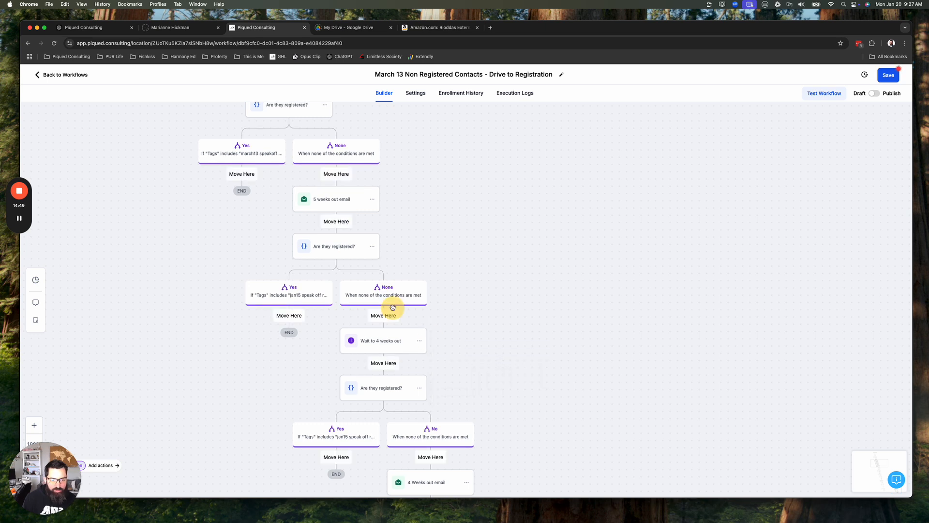
{"action": "left_click", "coordinate": [334, 222]}
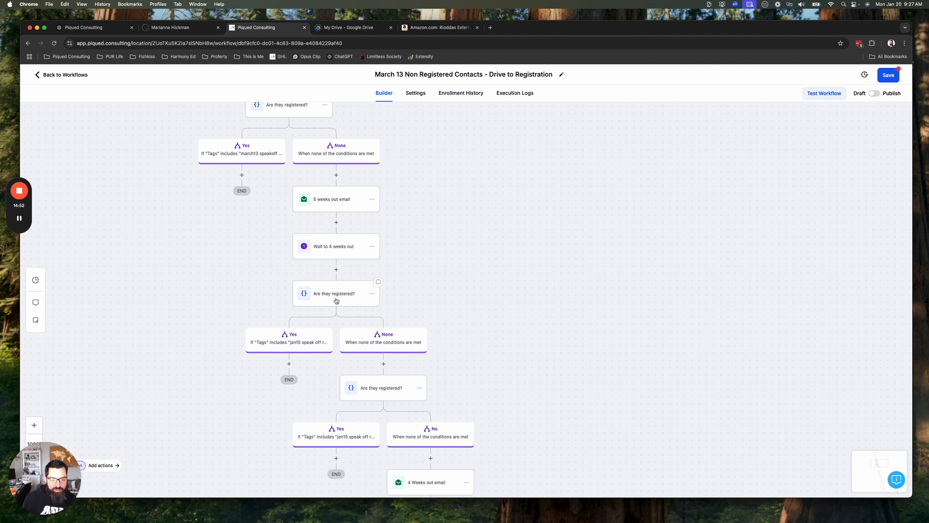
{"action": "scroll", "coordinate": [521, 325], "scroll_direction": "up", "scroll_amount": 10}
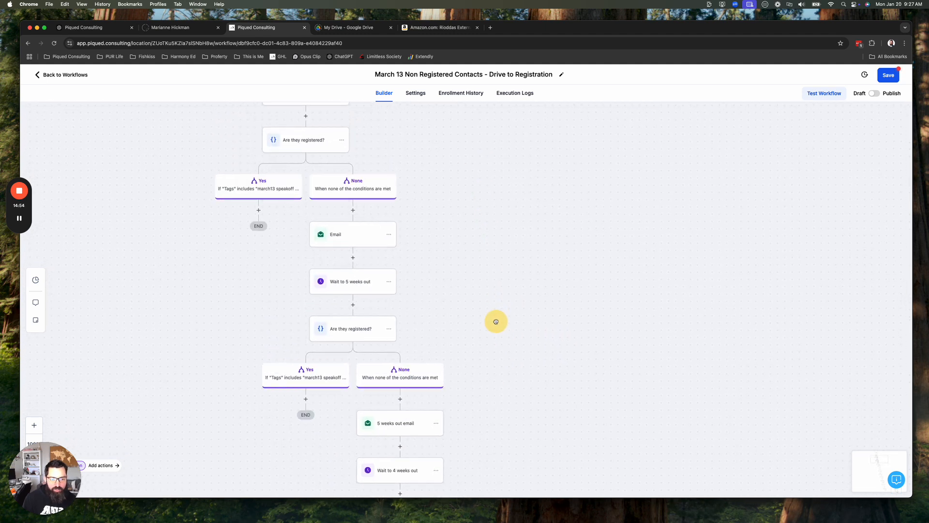
{"action": "left_click_drag", "start_coordinate": [463, 194], "coordinate": [490, 261]}
{"action": "left_click_drag", "start_coordinate": [604, 283], "coordinate": [582, 223]}
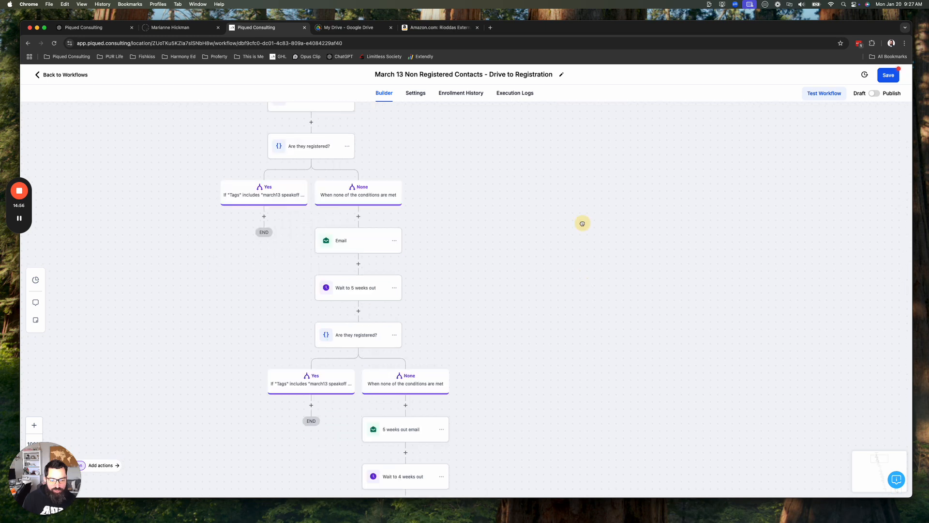
{"action": "scroll", "coordinate": [582, 224], "scroll_direction": "down", "scroll_amount": 3}
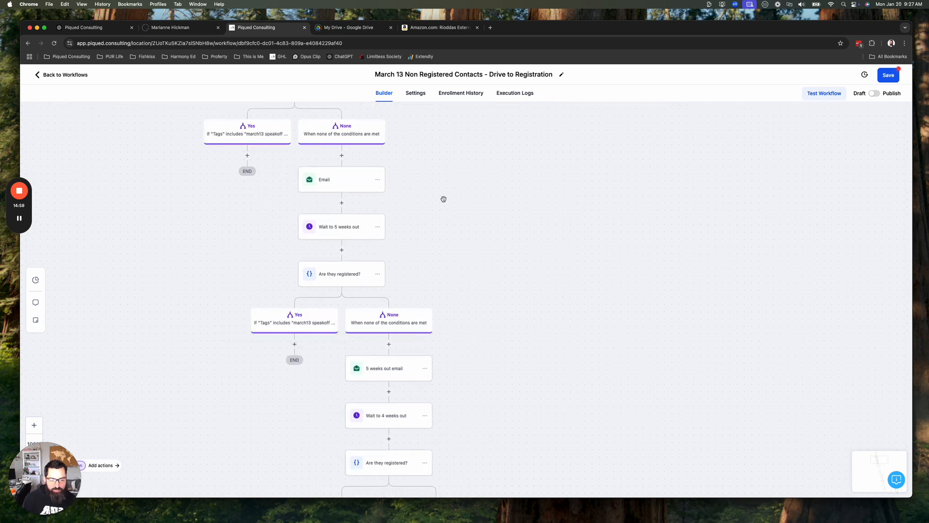
{"action": "left_click_drag", "start_coordinate": [438, 154], "coordinate": [482, 351]}
{"action": "left_click_drag", "start_coordinate": [461, 201], "coordinate": [442, 156]}
{"action": "left_click_drag", "start_coordinate": [501, 364], "coordinate": [462, 171]}
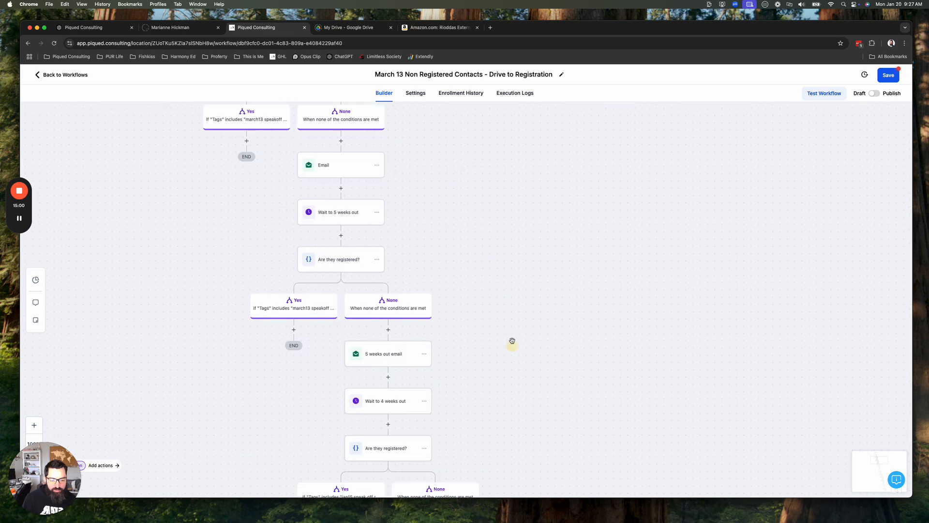
{"action": "scroll", "coordinate": [512, 341], "scroll_direction": "down", "scroll_amount": 6}
Swap the jan15 tag for march13 speakoff registered in the check after 'Wait to 4 weeks out'.
{"action": "left_click", "coordinate": [376, 301]}
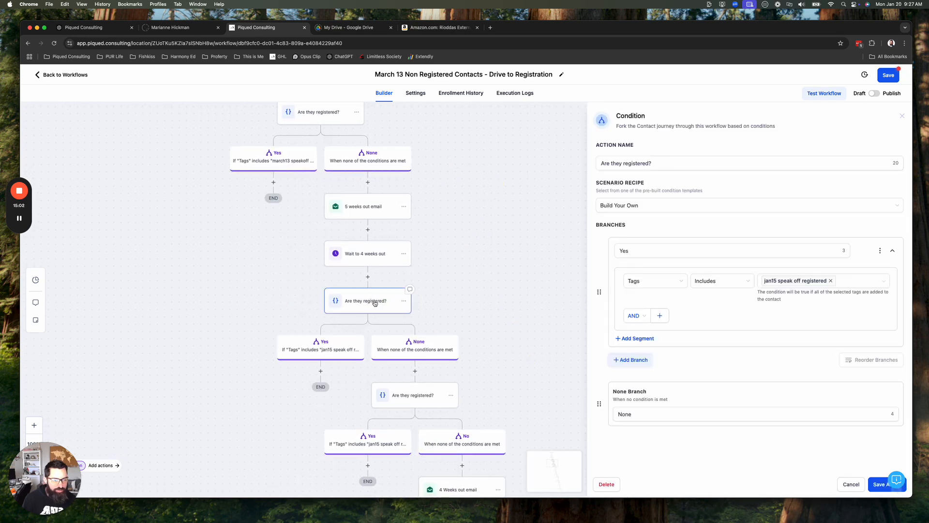
{"action": "left_click", "coordinate": [832, 282]}
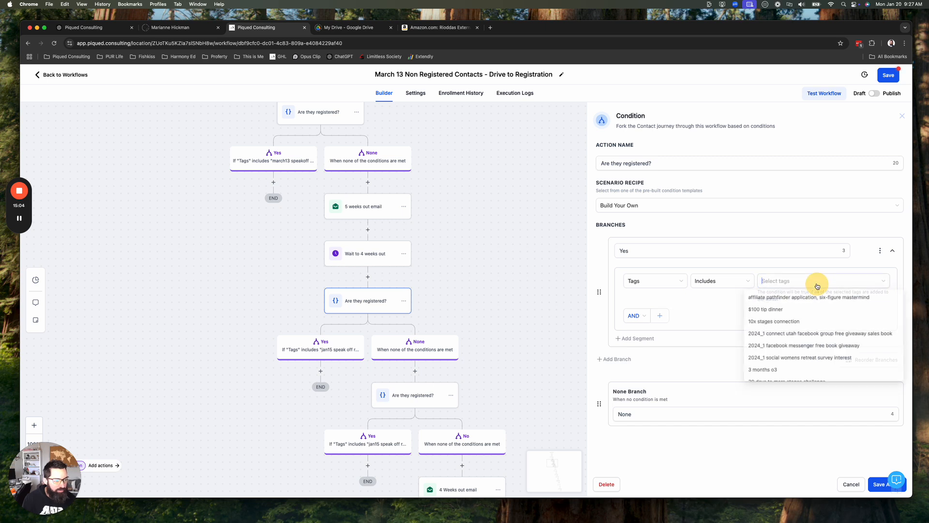
{"action": "type", "text": "march"}
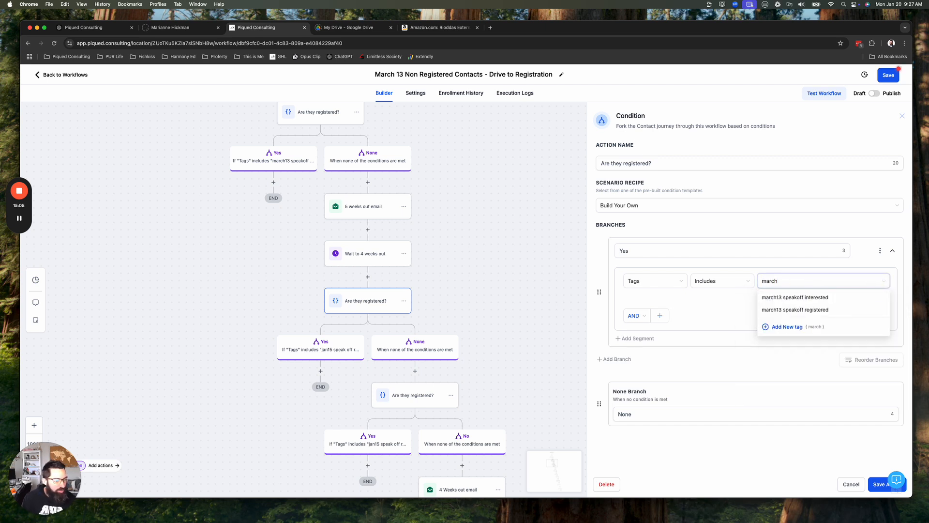
{"action": "left_click", "coordinate": [807, 310]}
{"action": "left_click", "coordinate": [726, 305]}
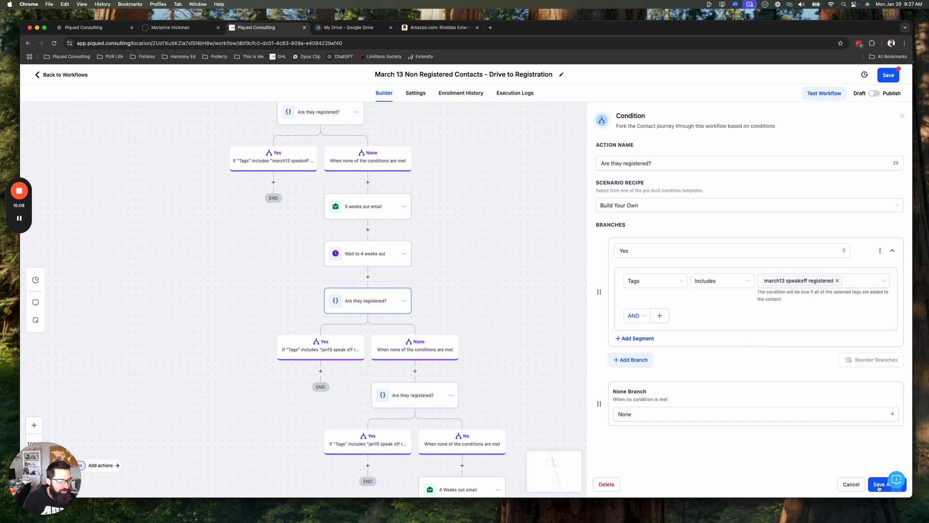
{"action": "left_click", "coordinate": [879, 487]}
{"action": "left_click_drag", "start_coordinate": [532, 346], "coordinate": [508, 271]}
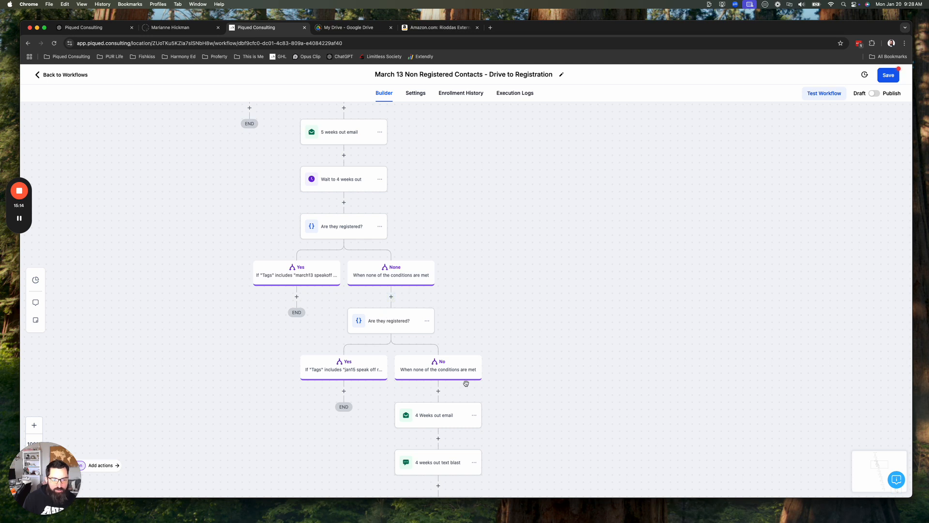
{"action": "left_click", "coordinate": [474, 415]}
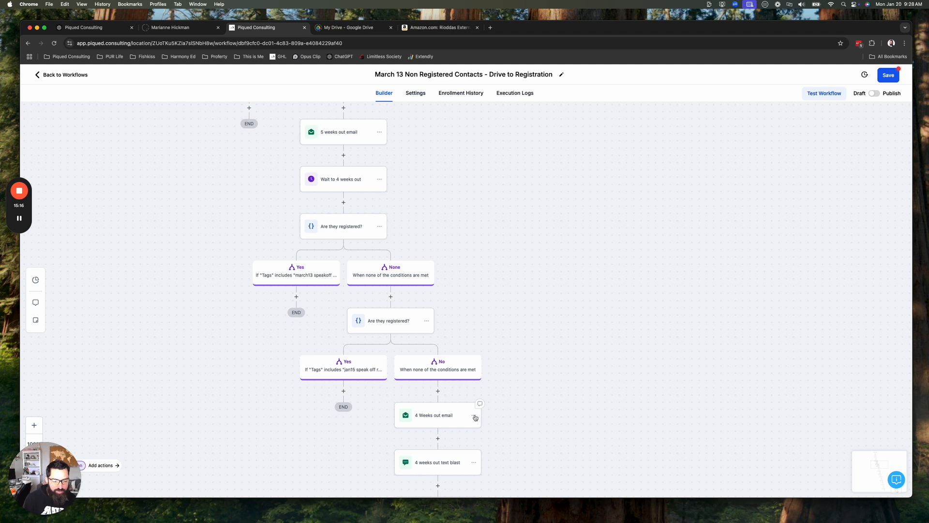
Reorder the steps: 4 Weeks out email, then the 4 weeks out text blast, then Wait to 3 weeks out.
{"action": "left_click", "coordinate": [474, 417]}
{"action": "mouse_move", "coordinate": [499, 458]}
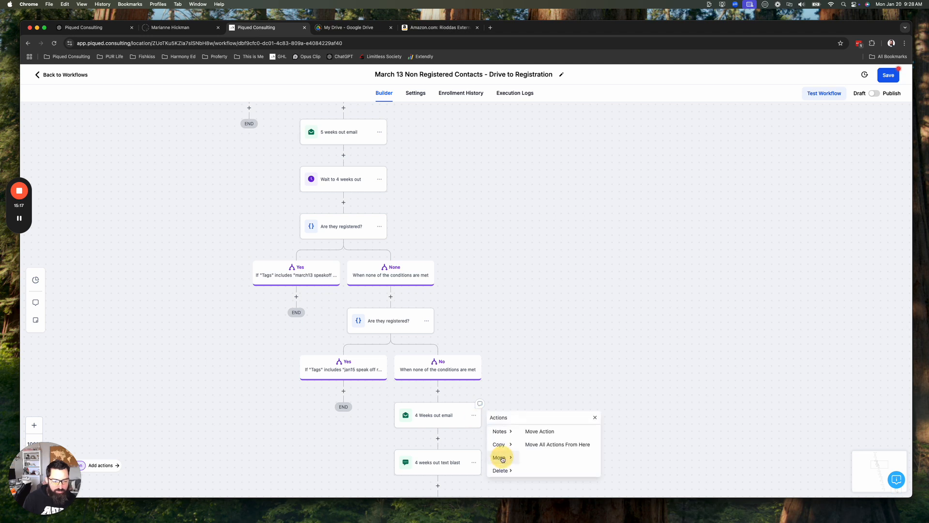
{"action": "left_click", "coordinate": [536, 432]}
{"action": "left_click", "coordinate": [392, 296]}
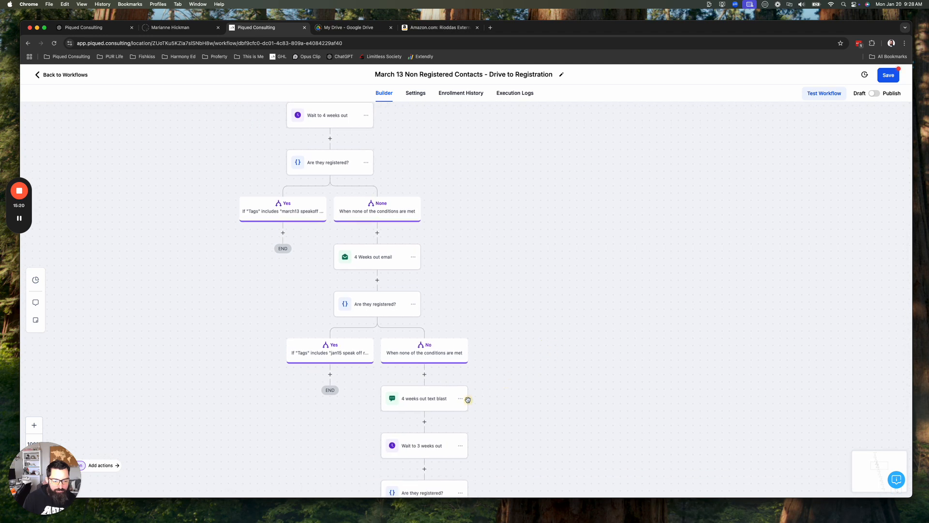
{"action": "left_click", "coordinate": [460, 400]}
{"action": "mouse_move", "coordinate": [486, 440]}
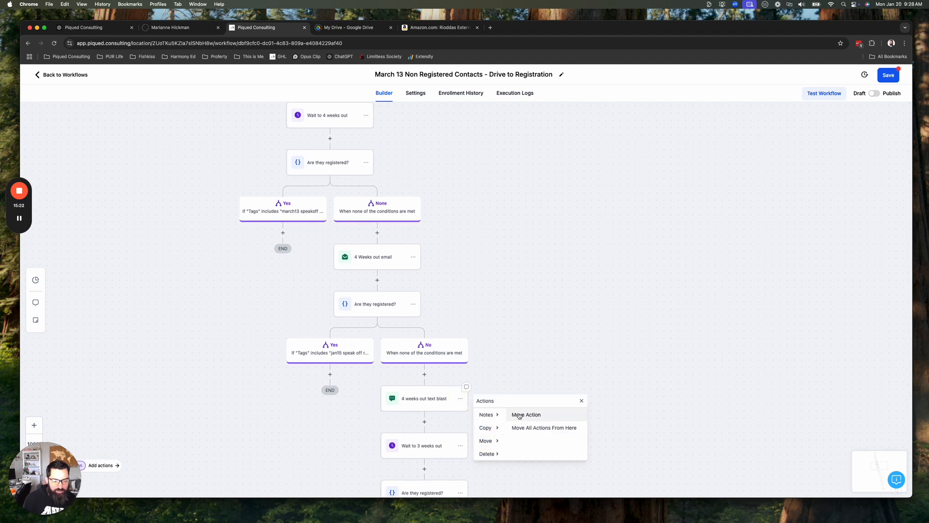
{"action": "left_click", "coordinate": [537, 414]}
{"action": "left_click", "coordinate": [378, 291]}
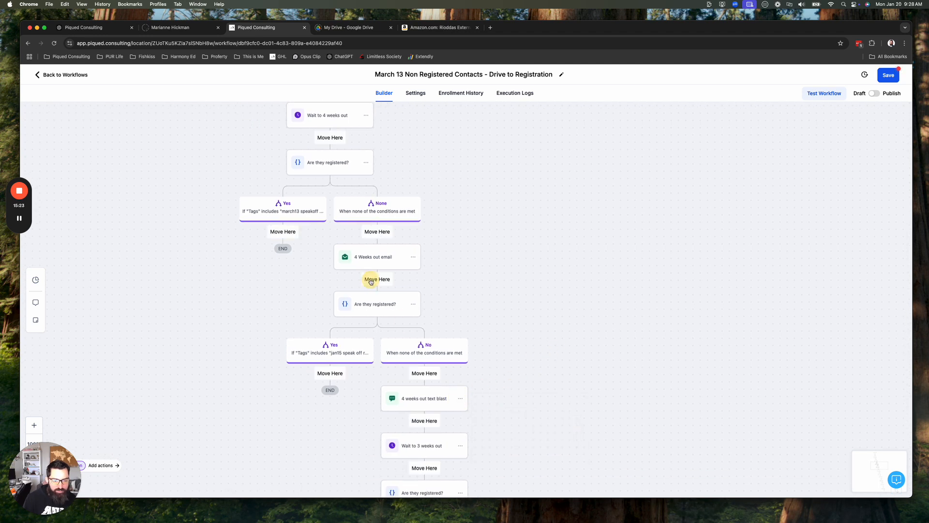
{"action": "left_click", "coordinate": [460, 446]}
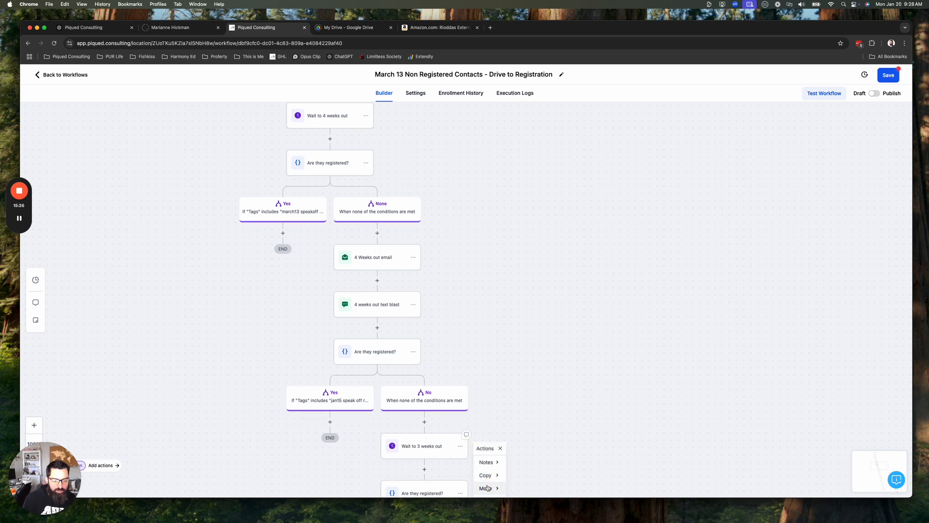
{"action": "mouse_move", "coordinate": [488, 488]}
{"action": "left_click", "coordinate": [512, 459]}
{"action": "left_click", "coordinate": [376, 328]}
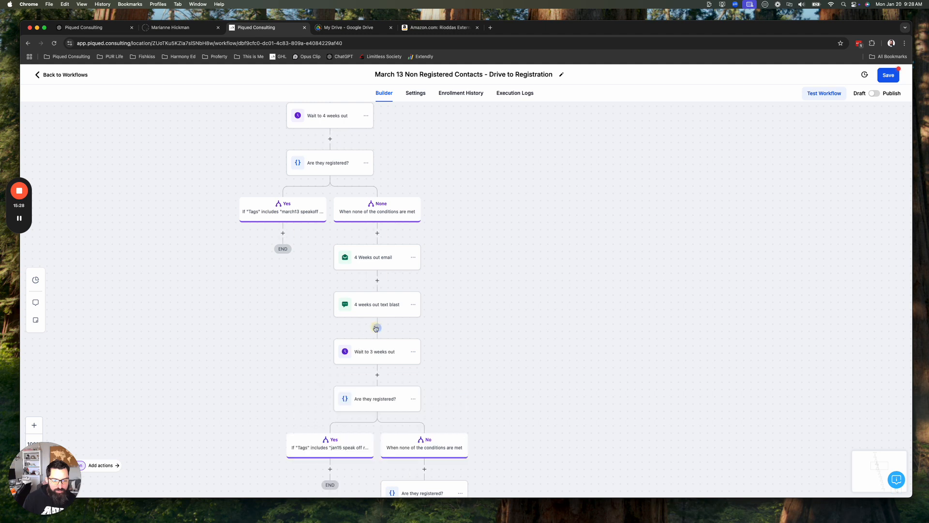
Switch the 4 Weeks out email to the 'March 13 - Cold Email 4 Weeks Out' template.
{"action": "left_click", "coordinate": [368, 251]}
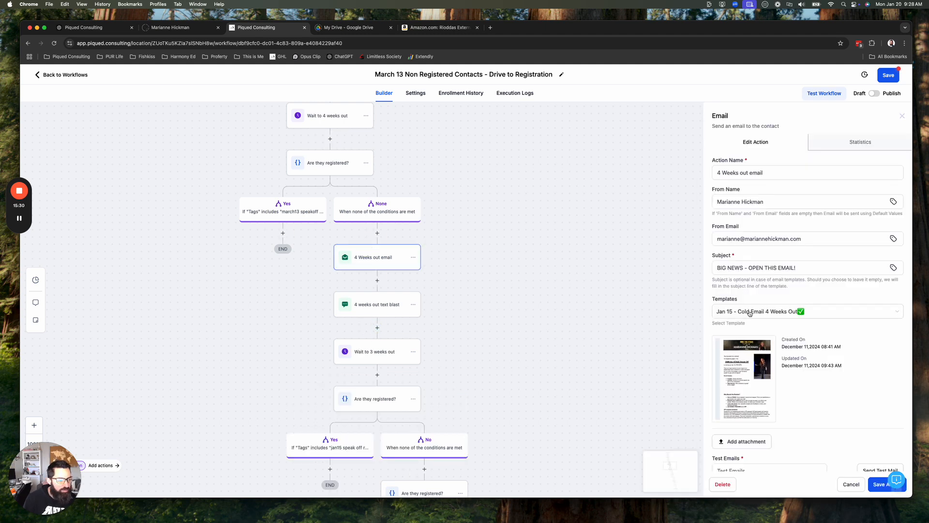
{"action": "left_click", "coordinate": [769, 311]}
{"action": "type", "text": "march"}
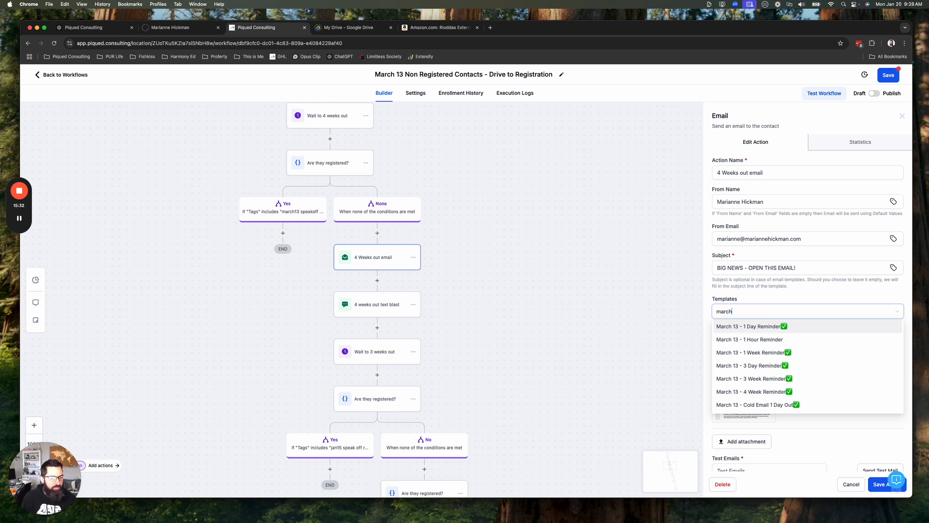
{"action": "scroll", "coordinate": [779, 370], "scroll_direction": "down", "scroll_amount": 3}
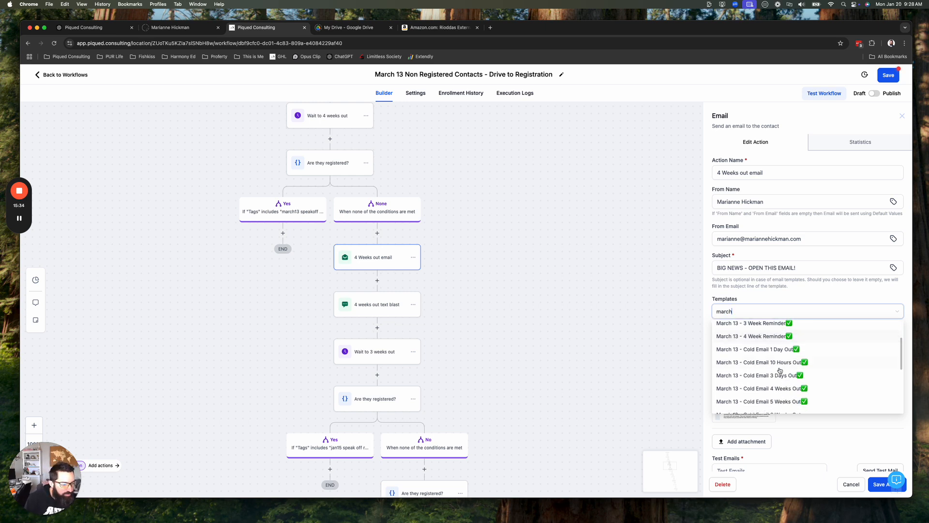
{"action": "left_click", "coordinate": [780, 373]}
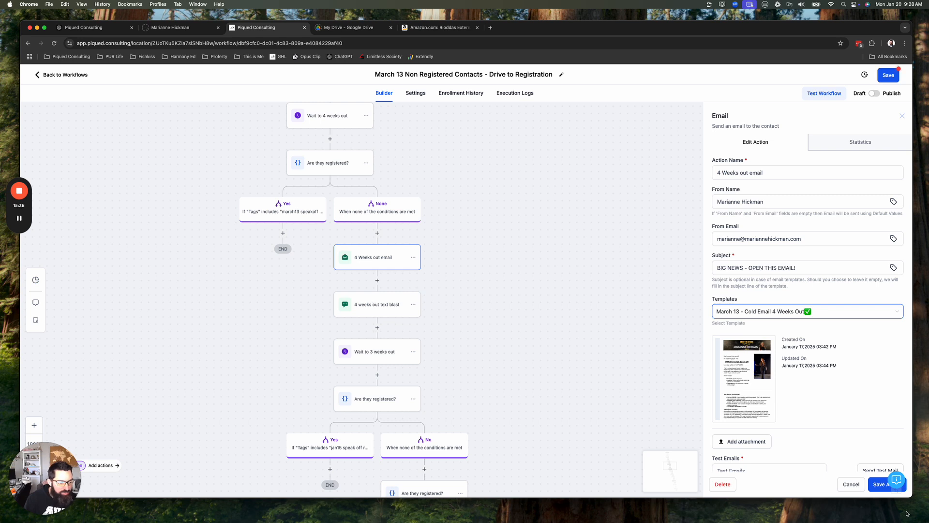
{"action": "left_click", "coordinate": [883, 491]}
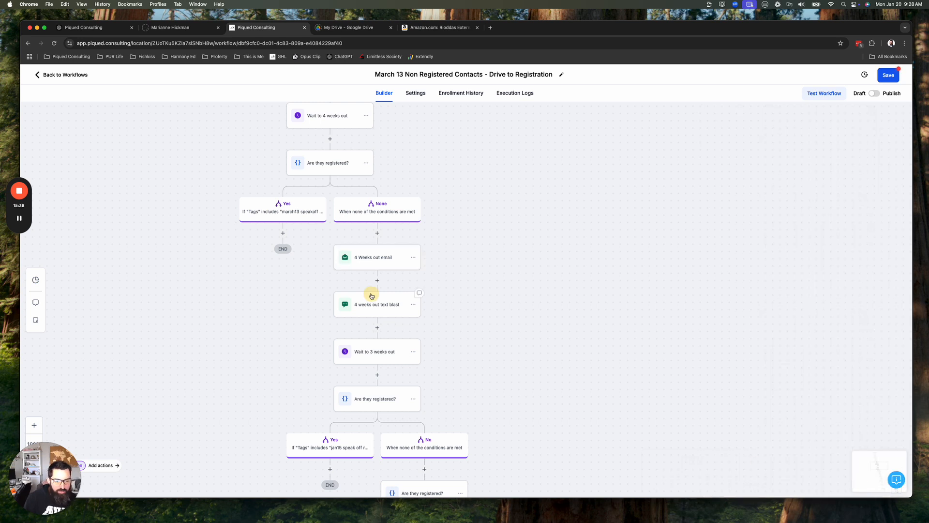
In the 4 weeks out text blast, change the date to 'March 13' and delete the old trigger link.
{"action": "left_click", "coordinate": [371, 296]}
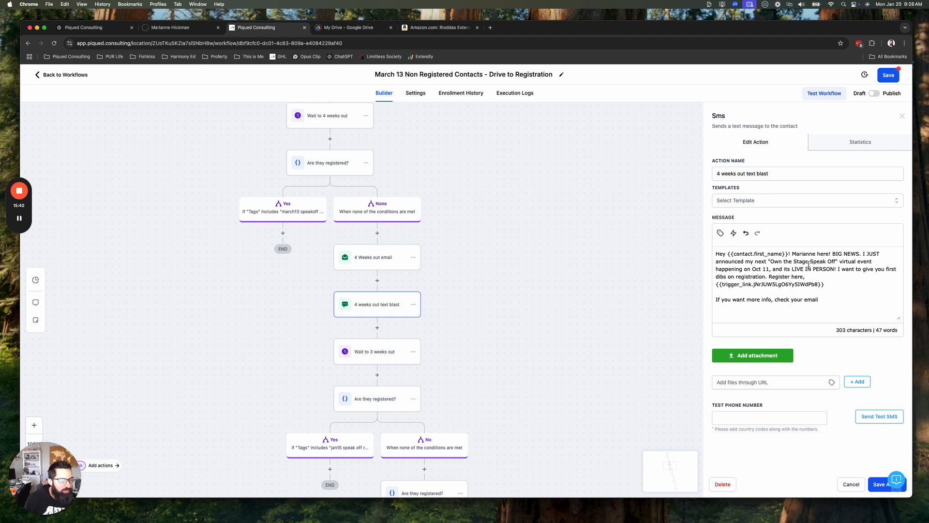
{"action": "left_click", "coordinate": [759, 268]}
{"action": "left_click_drag", "start_coordinate": [768, 267], "coordinate": [770, 268]}
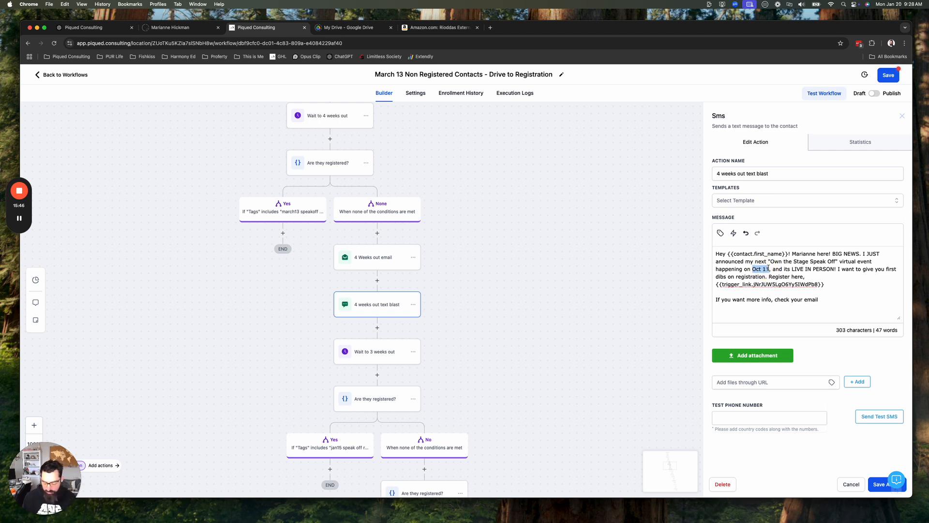
{"action": "type", "text": "March 13"}
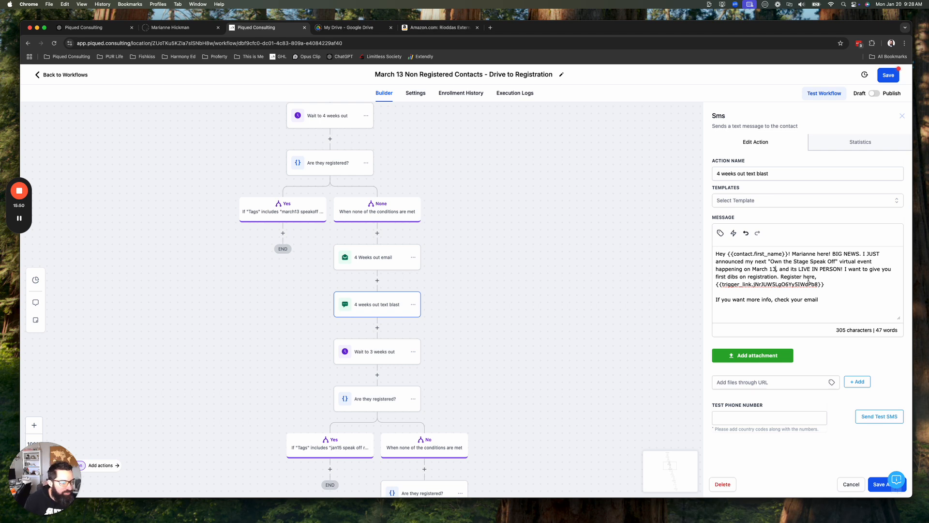
{"action": "left_click_drag", "start_coordinate": [834, 284], "coordinate": [699, 283]}
{"action": "key", "text": "BackSpace"}
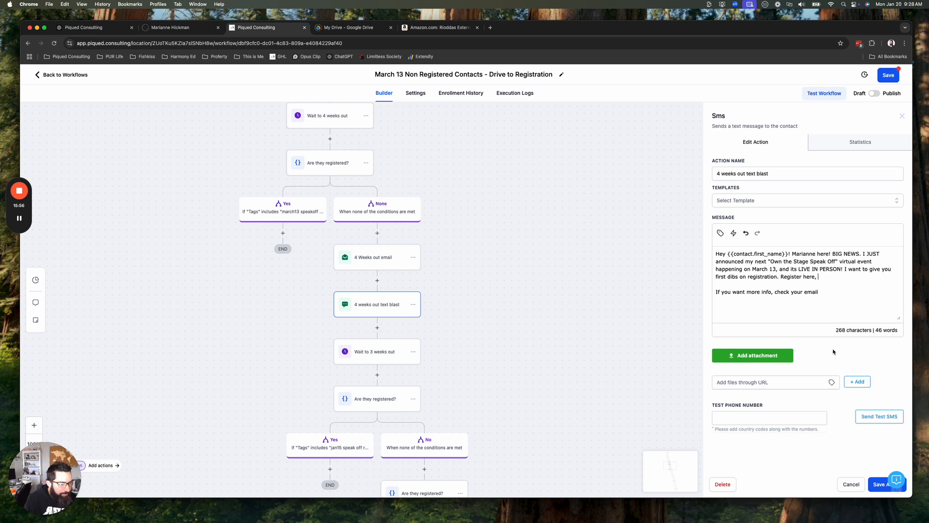
{"action": "left_click", "coordinate": [733, 233]}
{"action": "scroll", "coordinate": [742, 318], "scroll_direction": "down", "scroll_amount": 3}
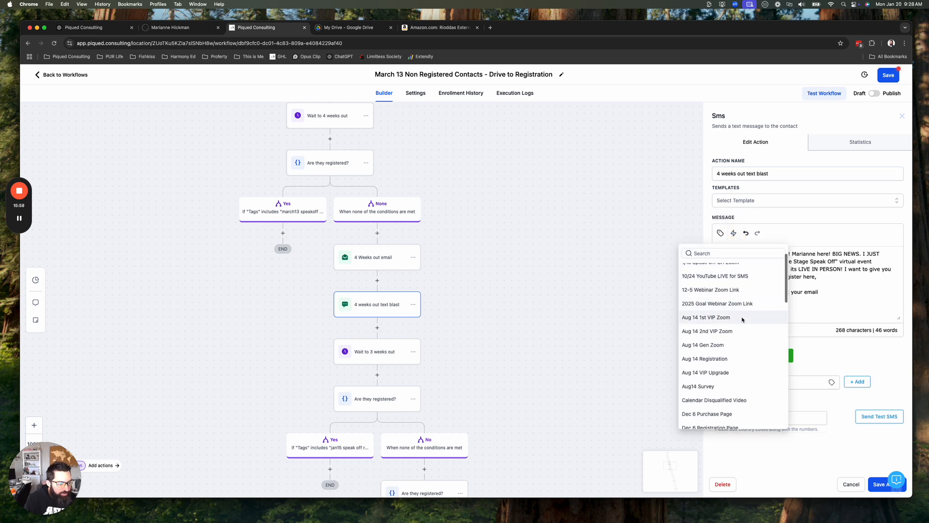
{"action": "scroll", "coordinate": [742, 320], "scroll_direction": "down", "scroll_amount": 10}
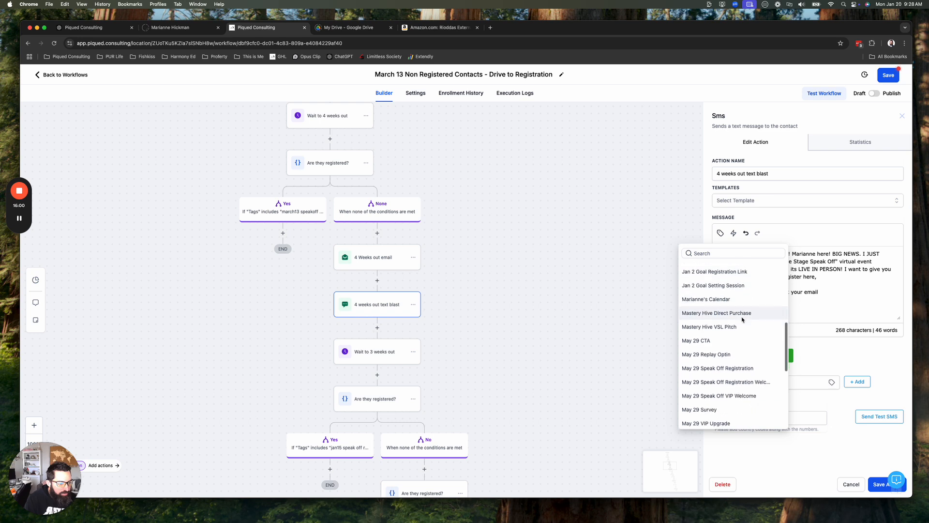
{"action": "scroll", "coordinate": [743, 319], "scroll_direction": "down", "scroll_amount": 8}
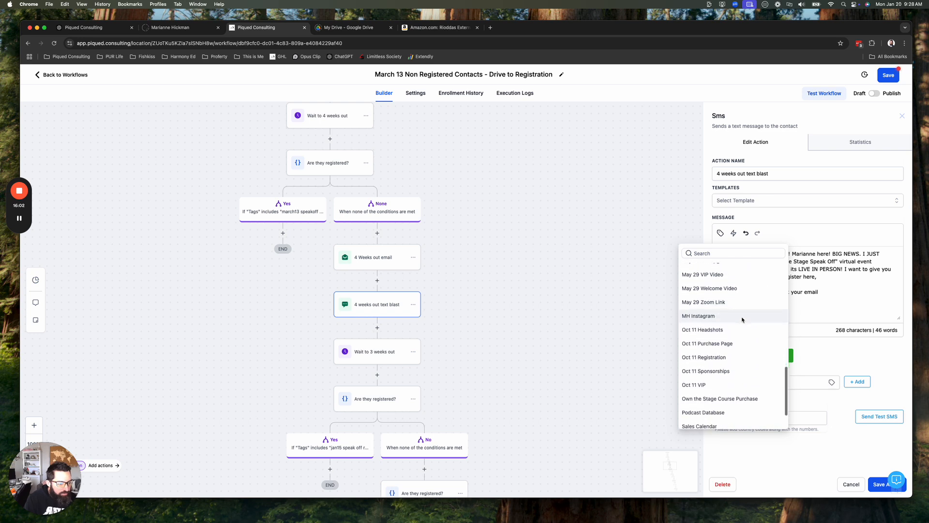
{"action": "left_click", "coordinate": [826, 294]}
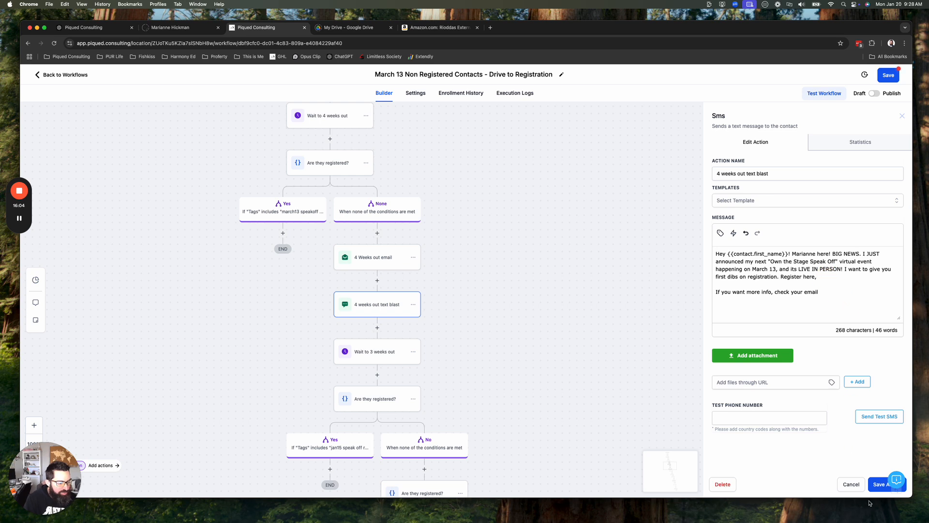
{"action": "left_click", "coordinate": [879, 484]}
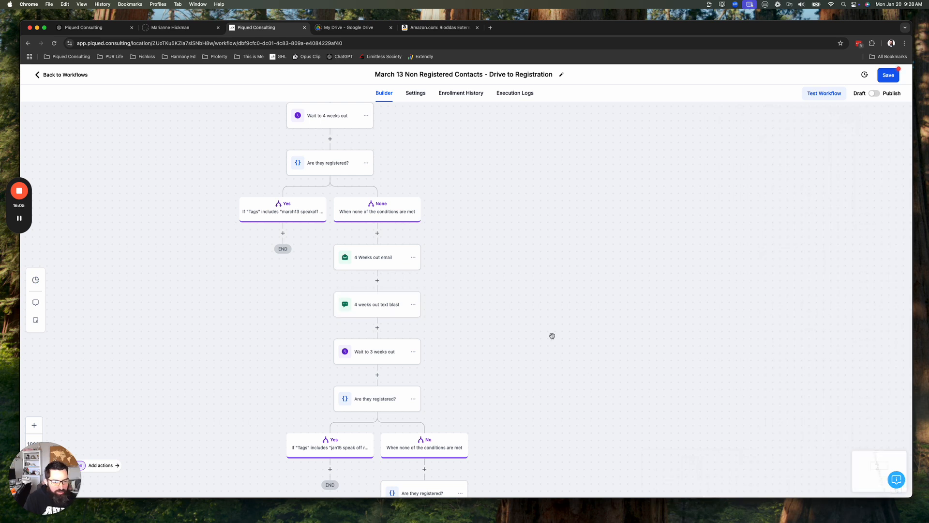
Save the workflow and copy the March 13 Own the Stage Speak-Off funnel's registration page URL.
{"action": "left_click", "coordinate": [890, 75]}
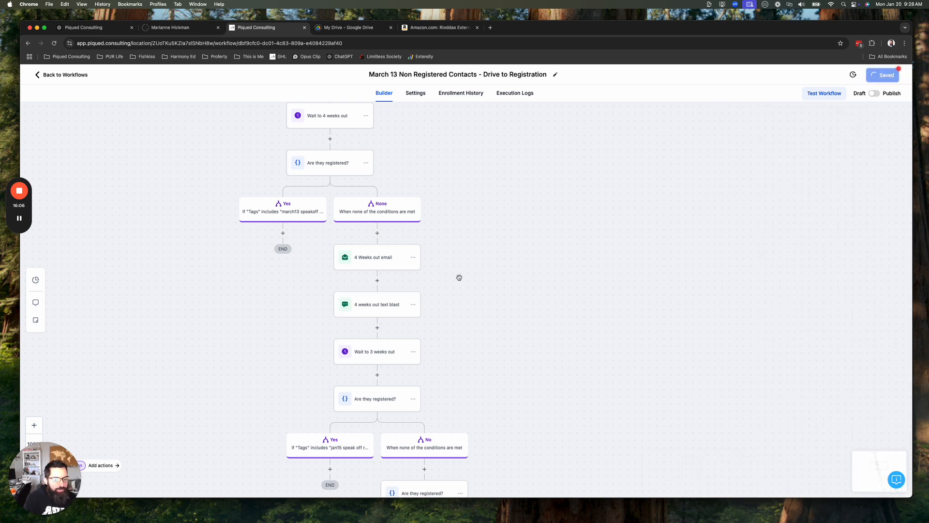
{"action": "left_click", "coordinate": [61, 75]}
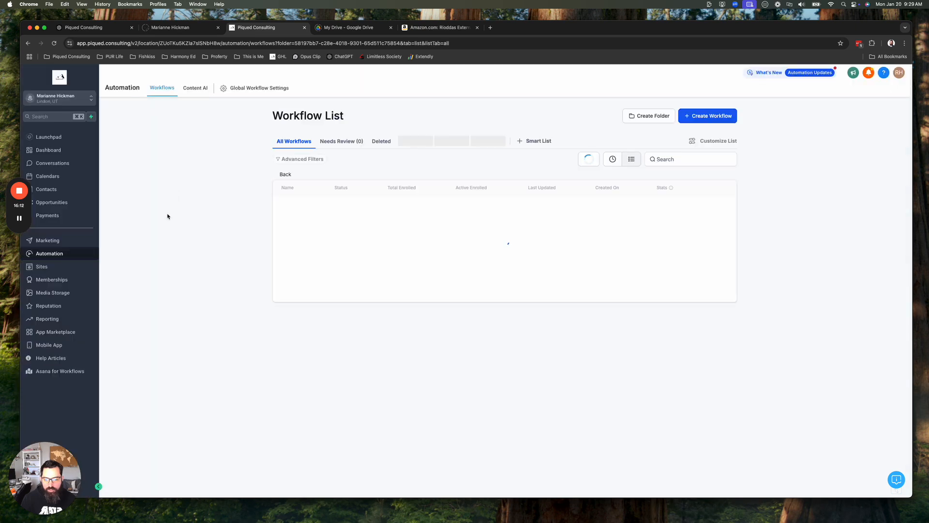
{"action": "left_click", "coordinate": [45, 240]}
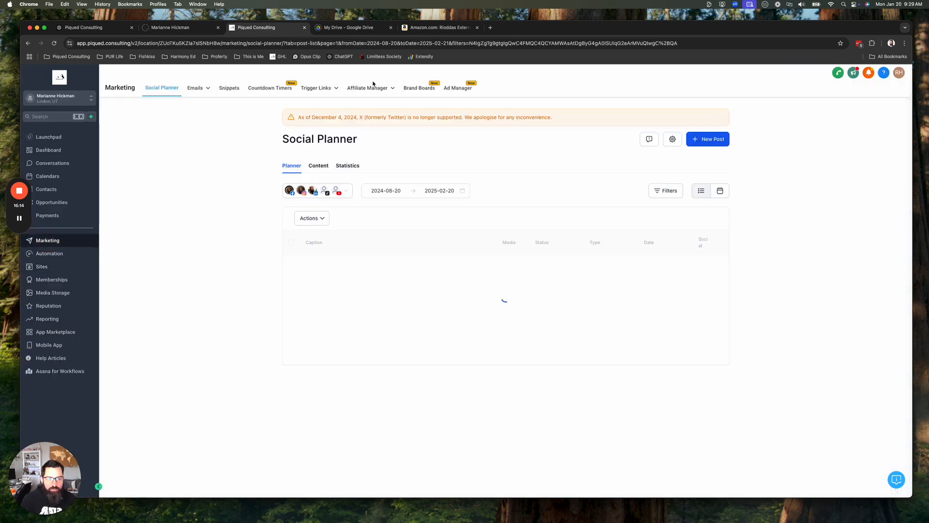
{"action": "mouse_move", "coordinate": [317, 88]}
{"action": "left_click", "coordinate": [319, 105]}
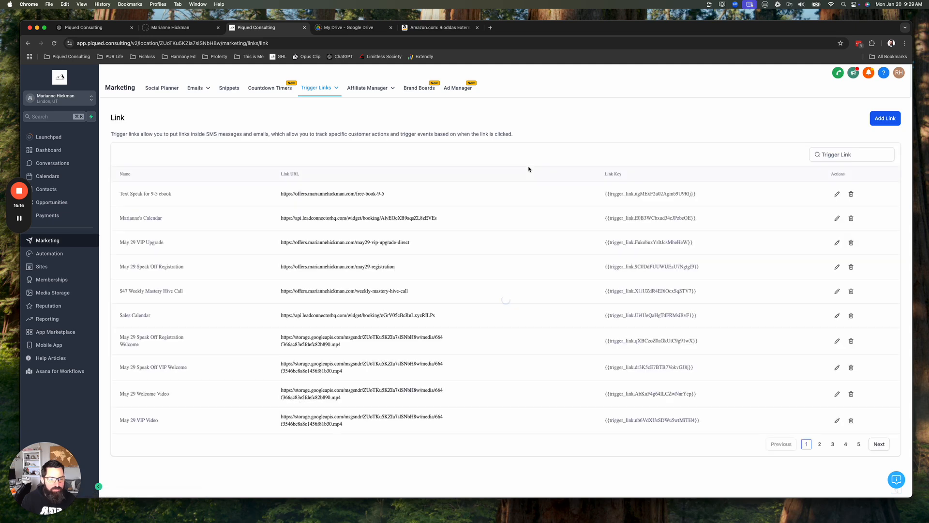
{"action": "left_click", "coordinate": [42, 266]}
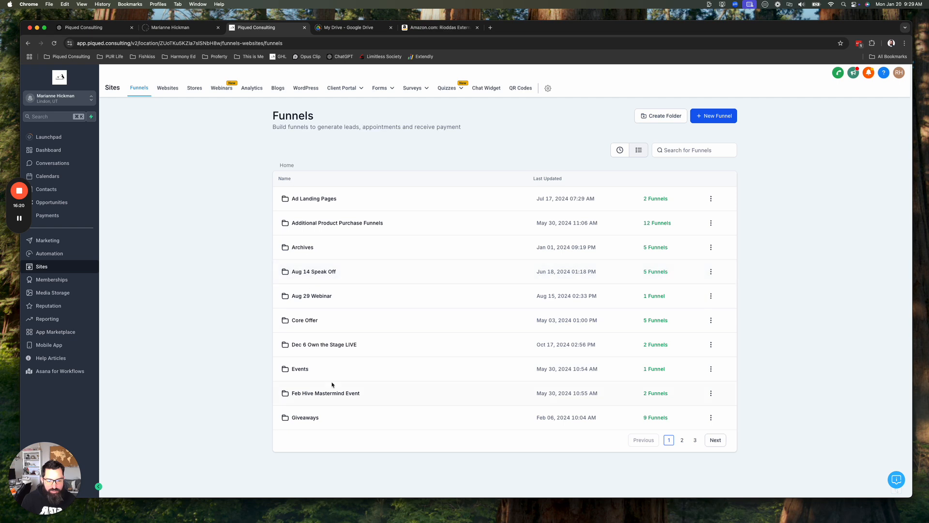
{"action": "left_click", "coordinate": [681, 439]}
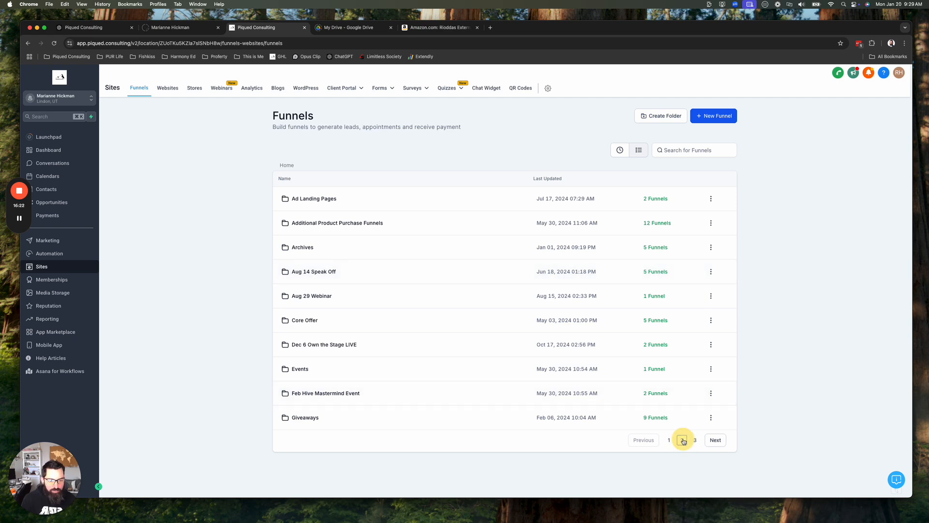
{"action": "left_click", "coordinate": [314, 272]}
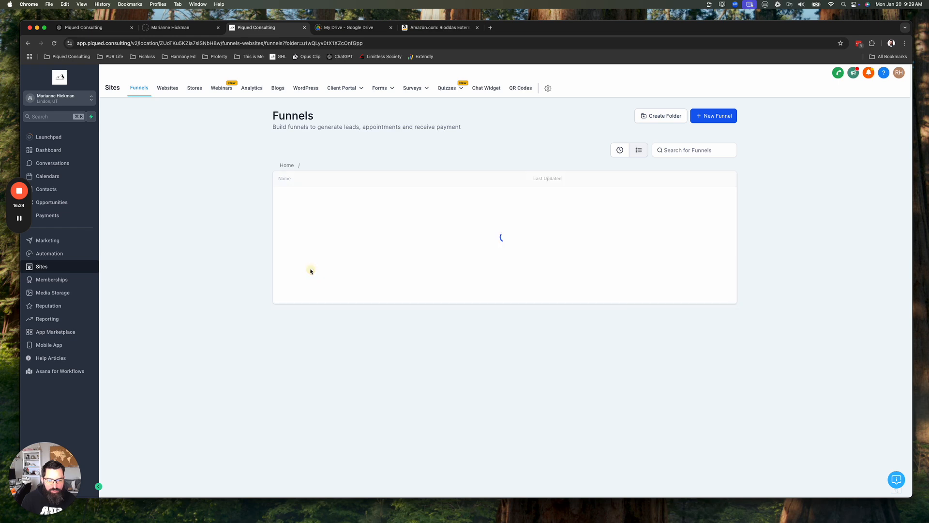
{"action": "left_click", "coordinate": [304, 201]}
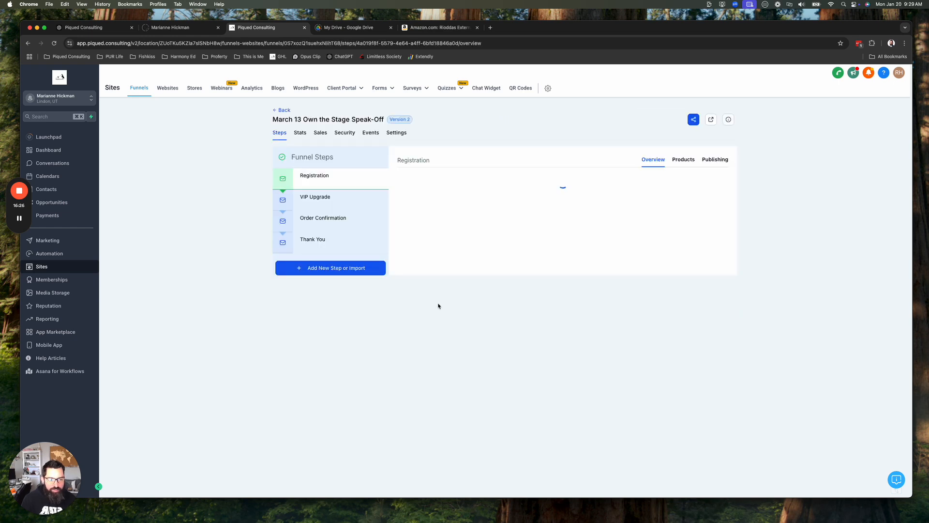
{"action": "triple_click", "coordinate": [478, 178]}
{"action": "key", "text": "cmd+c"}
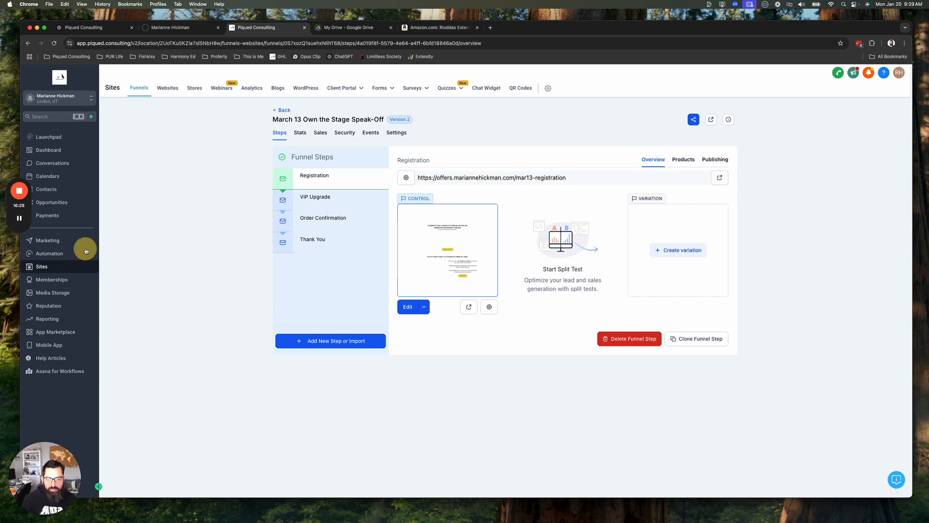
Create trigger link 'March 13 Speak Off Registration Page' using the pasted registration URL.
{"action": "left_click", "coordinate": [78, 240]}
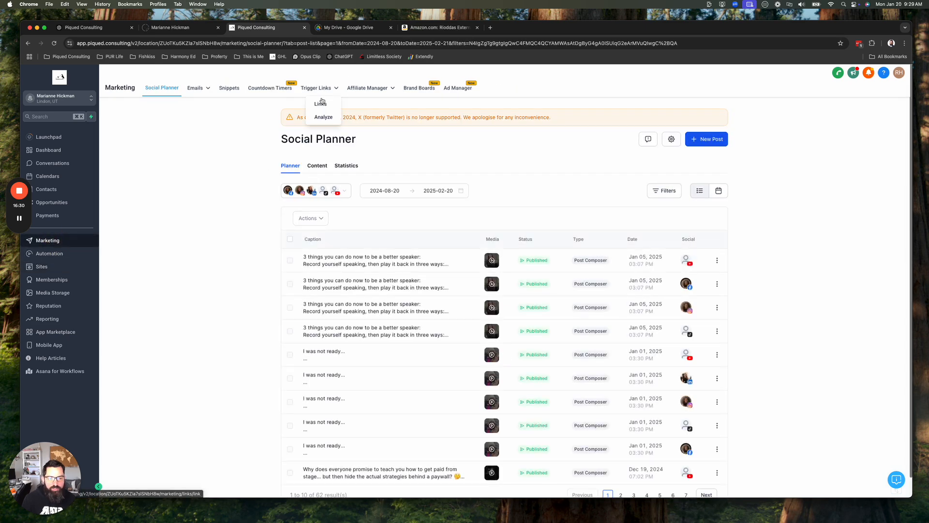
{"action": "left_click", "coordinate": [318, 111]}
{"action": "left_click", "coordinate": [889, 119]}
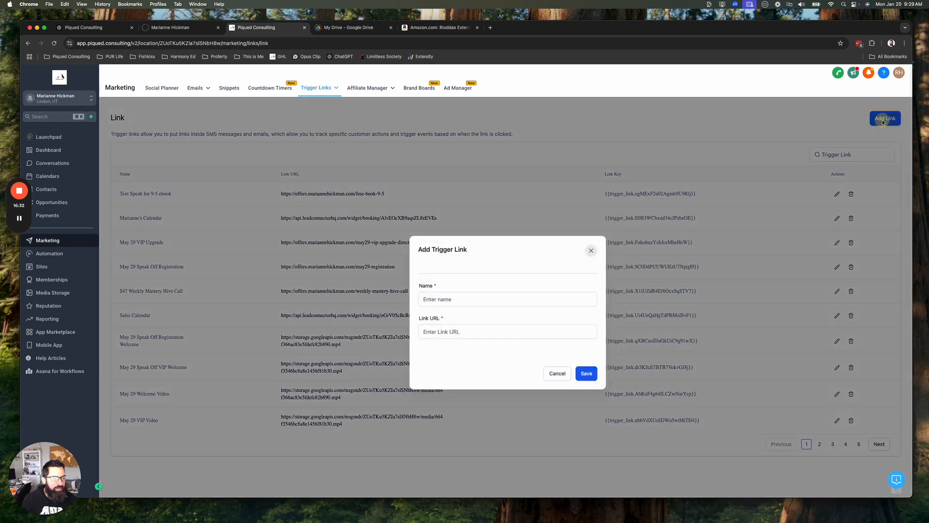
{"action": "left_click", "coordinate": [458, 301]}
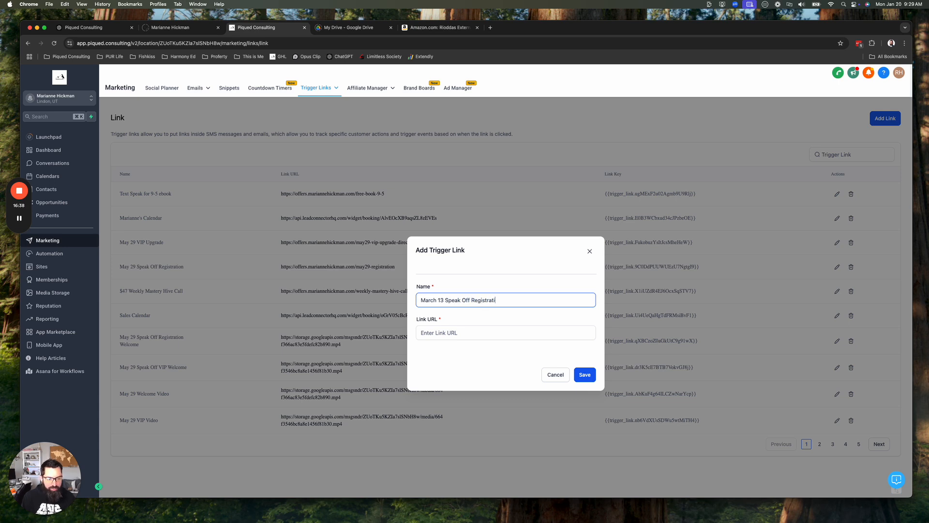
{"action": "left_click", "coordinate": [460, 328]}
{"action": "key", "text": "cmd+v"}
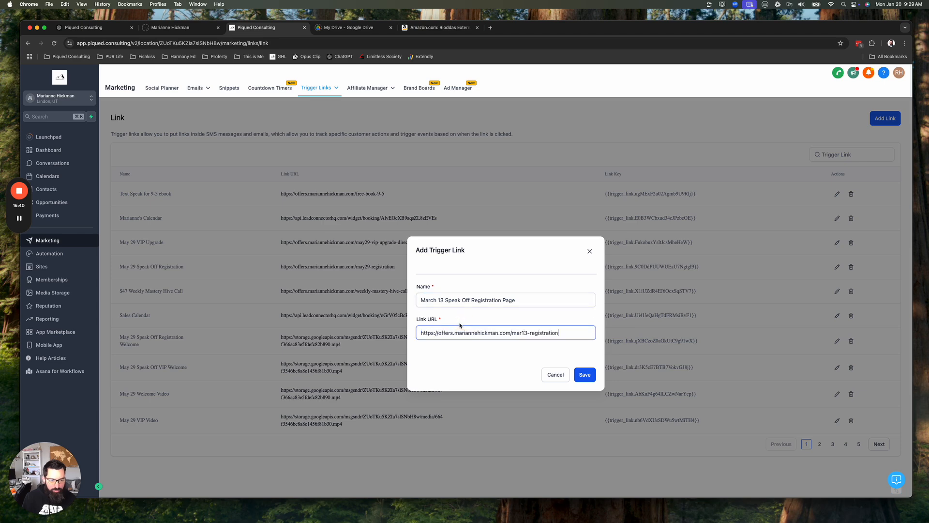
{"action": "left_click", "coordinate": [581, 373]}
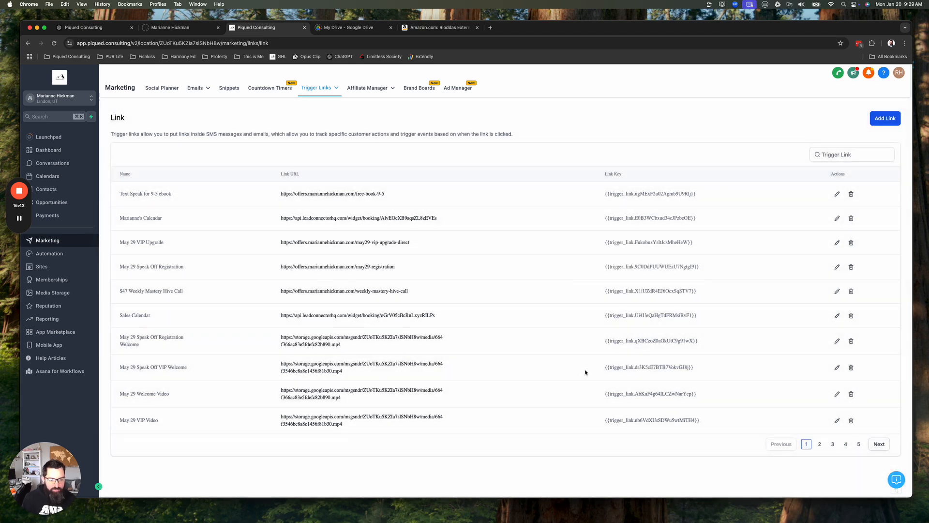
{"action": "left_click", "coordinate": [46, 254]}
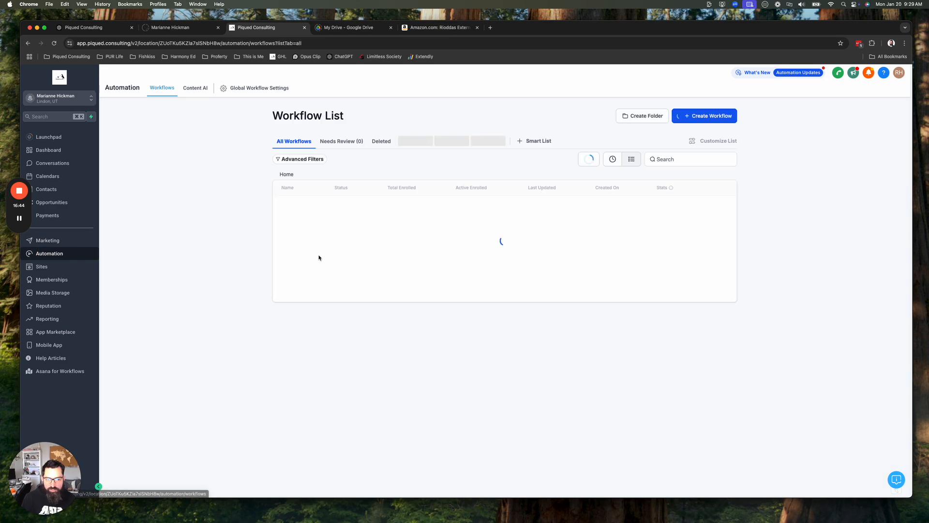
Insert the March 13 registration trigger link into the 4 weeks out text blast of March 13 Non Registered Contacts.
{"action": "scroll", "coordinate": [218, 368], "scroll_direction": "down", "scroll_amount": 2}
{"action": "left_click", "coordinate": [325, 348]}
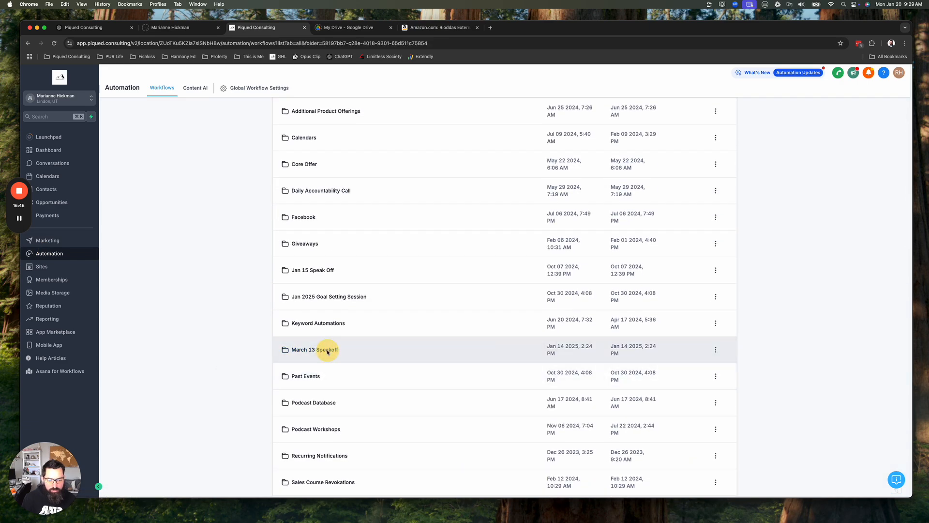
{"action": "left_click", "coordinate": [315, 247]}
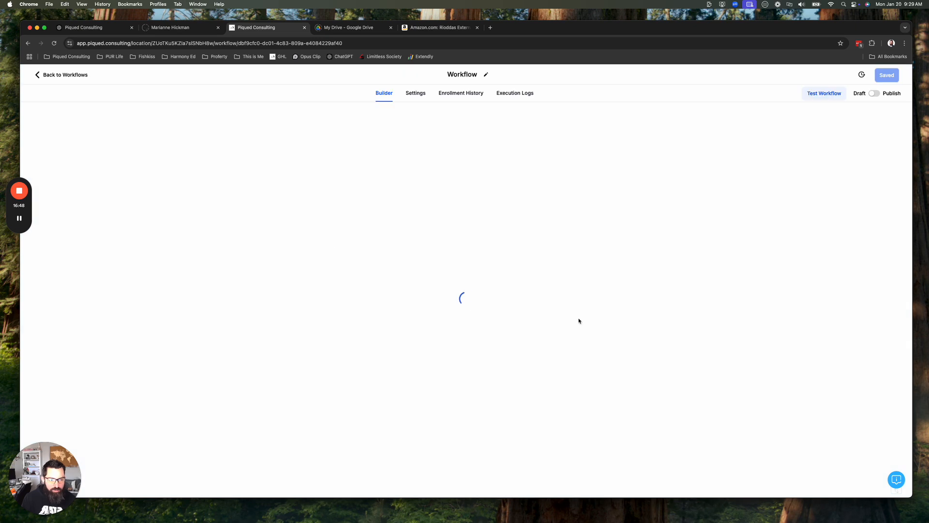
{"action": "scroll", "coordinate": [605, 386], "scroll_direction": "down", "scroll_amount": 5}
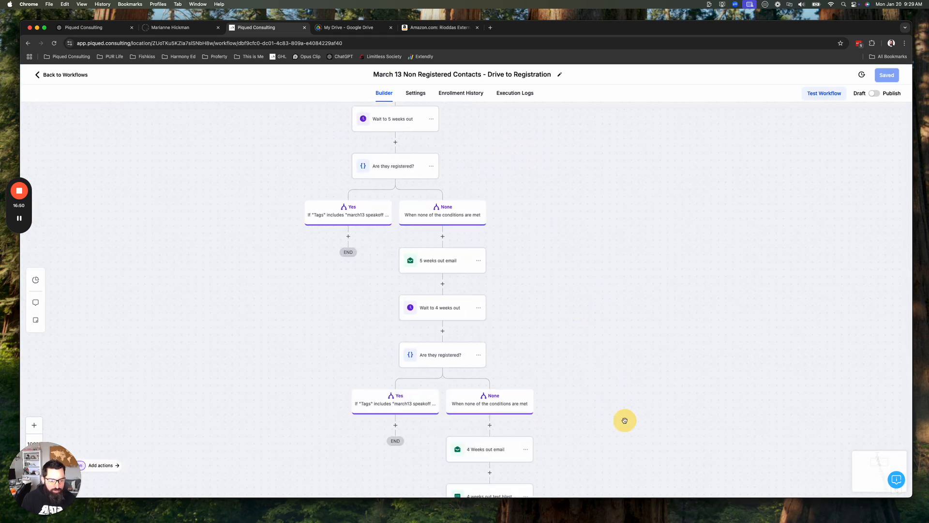
{"action": "scroll", "coordinate": [405, 269], "scroll_direction": "down", "scroll_amount": 1}
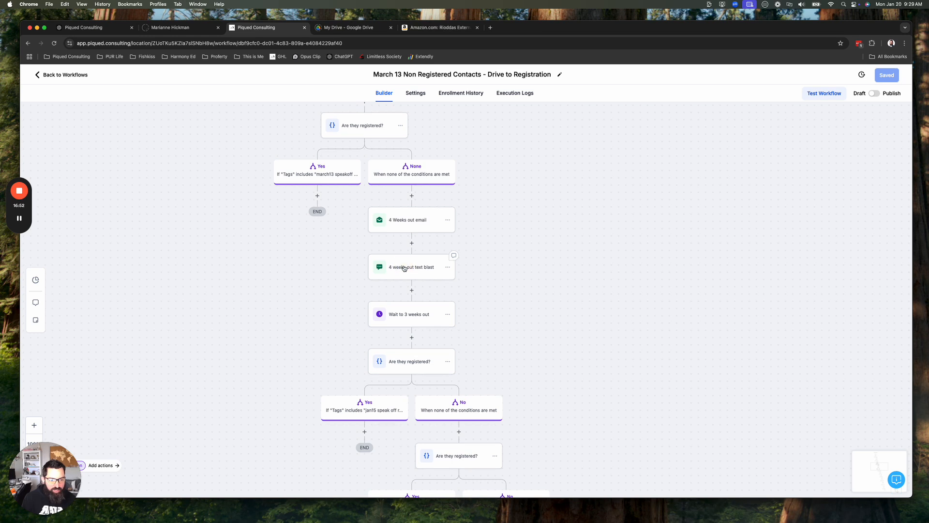
{"action": "left_click", "coordinate": [418, 266]}
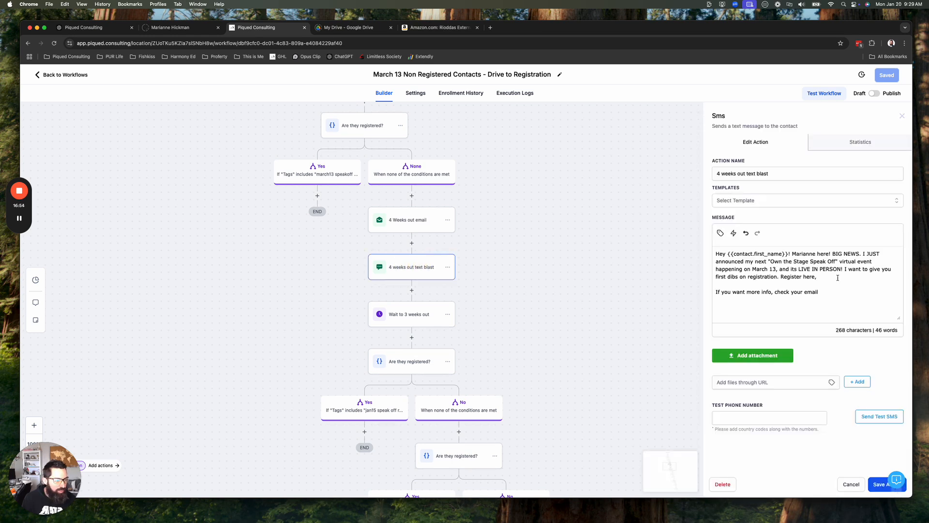
{"action": "left_click", "coordinate": [734, 233]}
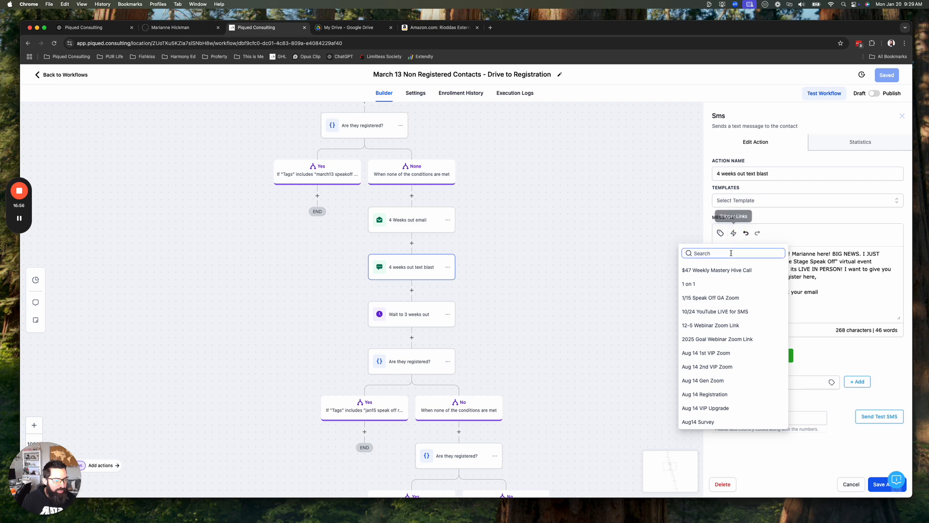
{"action": "type", "text": "march"}
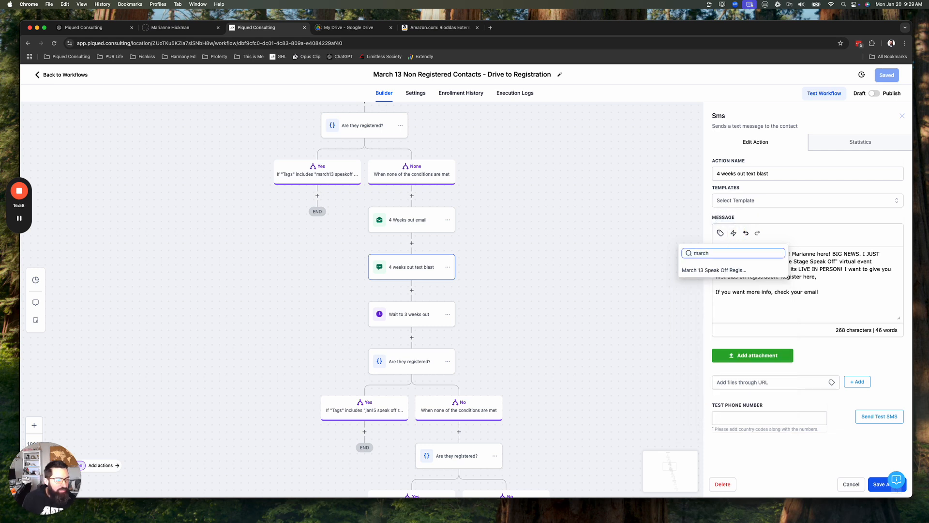
{"action": "left_click", "coordinate": [730, 270]}
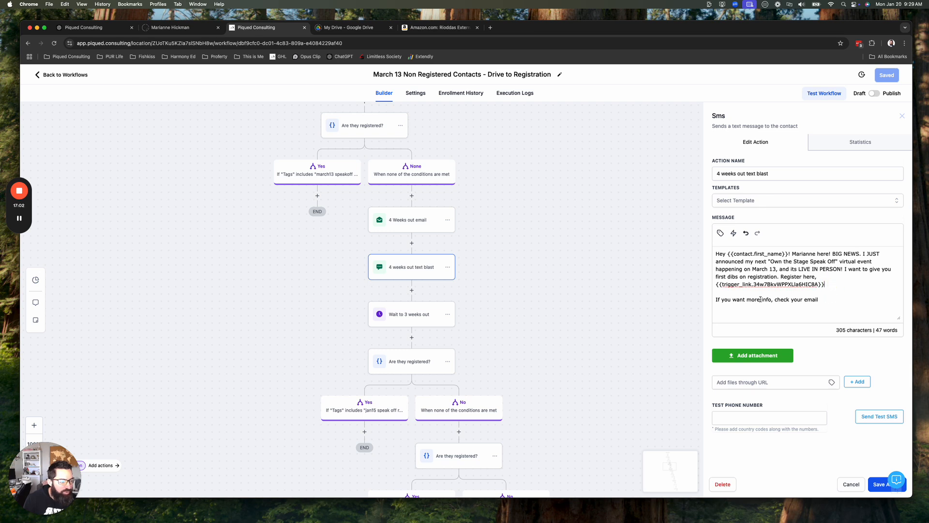
Append a 'just reply OUT' opt-out line, correct 'recieve' to 'receive', and save the SMS.
{"action": "left_click", "coordinate": [841, 299]}
{"action": "type", "text": ". "}
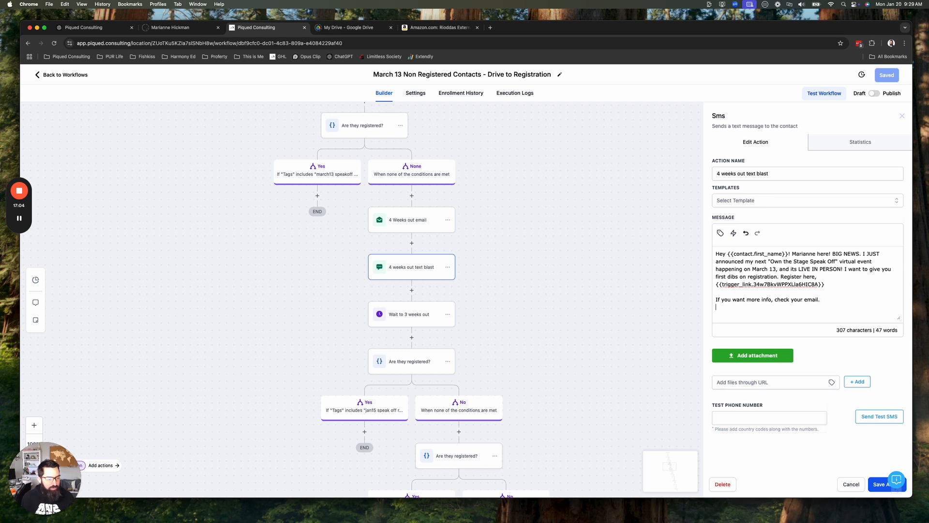
{"action": "type", "text": "want to recieve mes"}
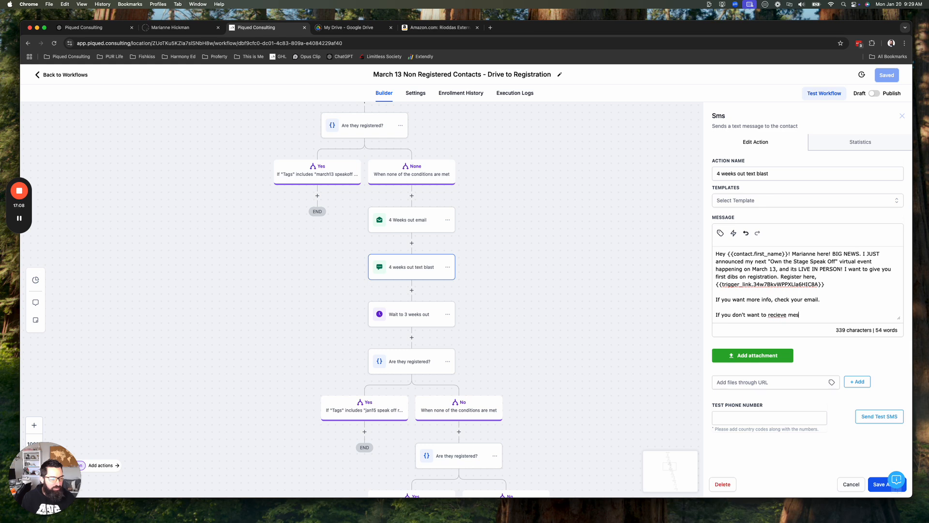
{"action": "type", "text": "sages like this from my"}
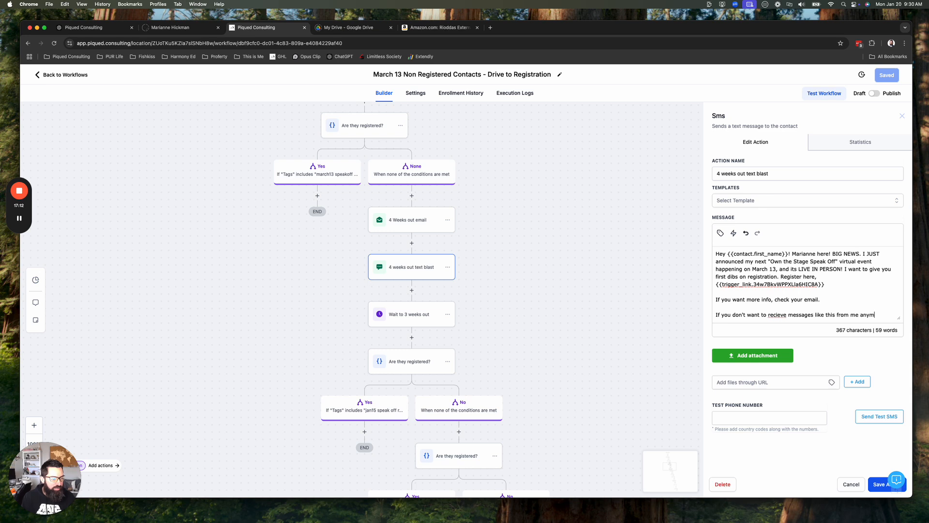
{"action": "type", "text": " anymore, just reply OUT and I"}
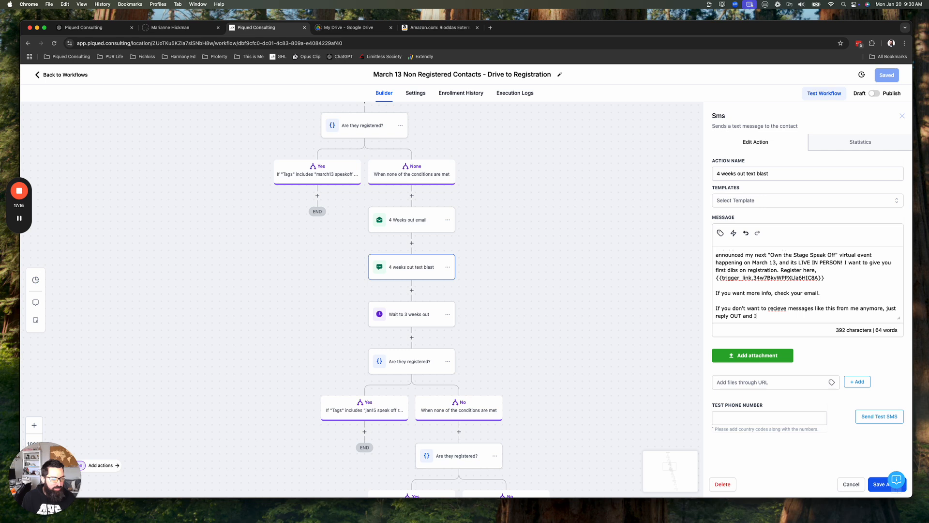
{"action": "type", "text": "'ll stop sending you messages."}
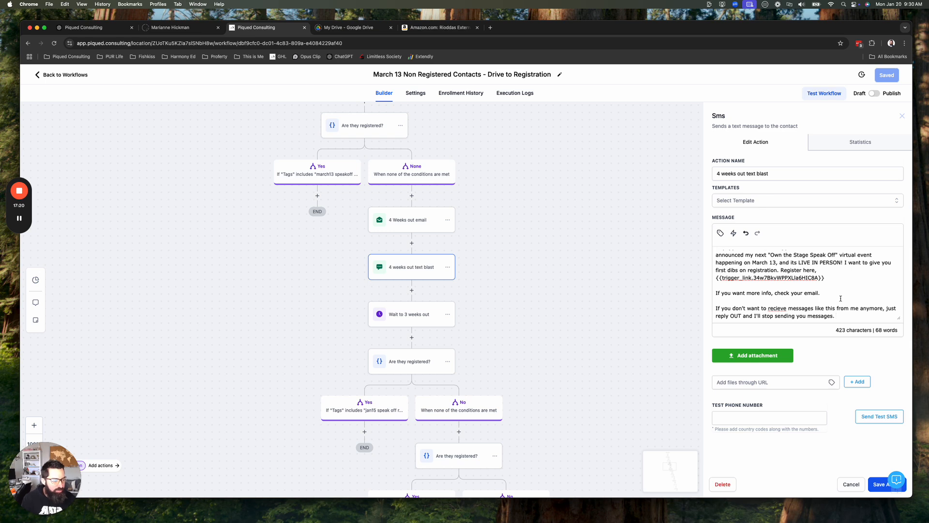
{"action": "right_click", "coordinate": [777, 308]}
{"action": "left_click", "coordinate": [785, 306]}
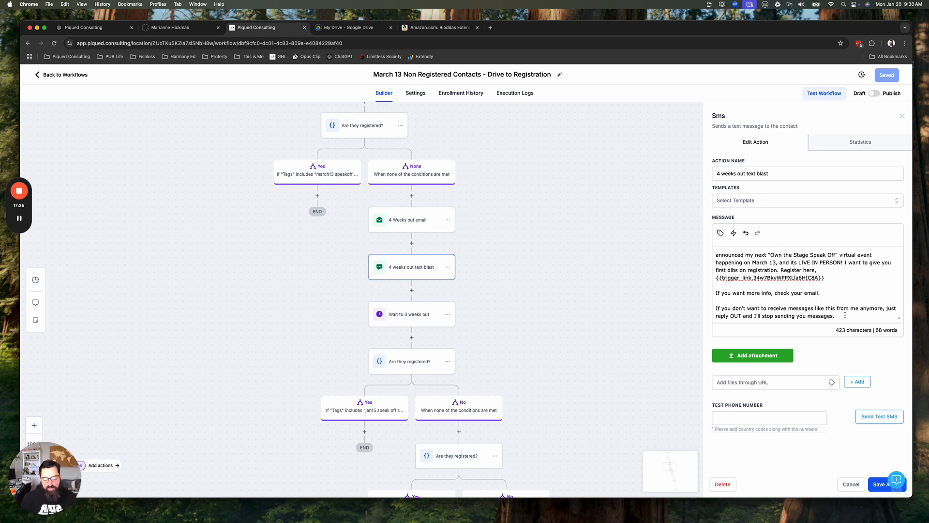
{"action": "left_click", "coordinate": [880, 484]}
Move the 3 Weeks out email up so it sits under the earlier No branch.
{"action": "left_click", "coordinate": [419, 314]}
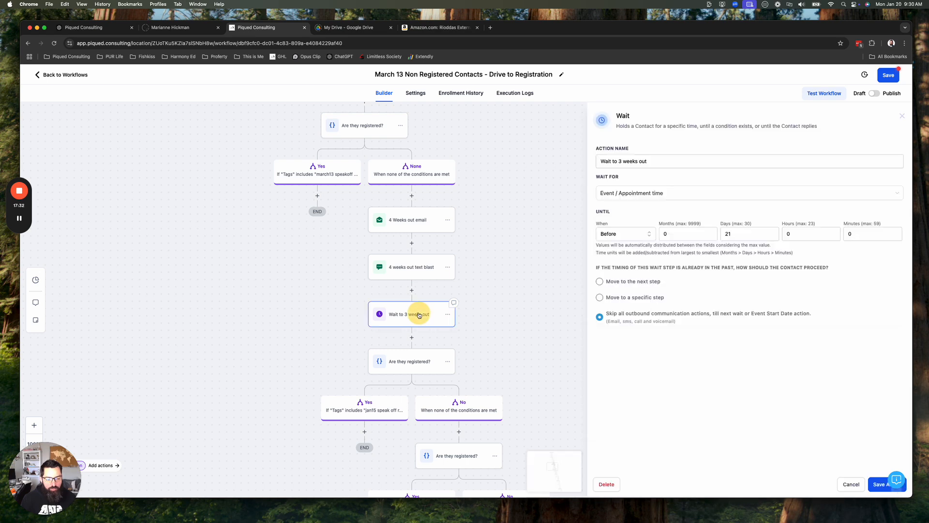
{"action": "left_click_drag", "start_coordinate": [491, 330], "coordinate": [440, 199]}
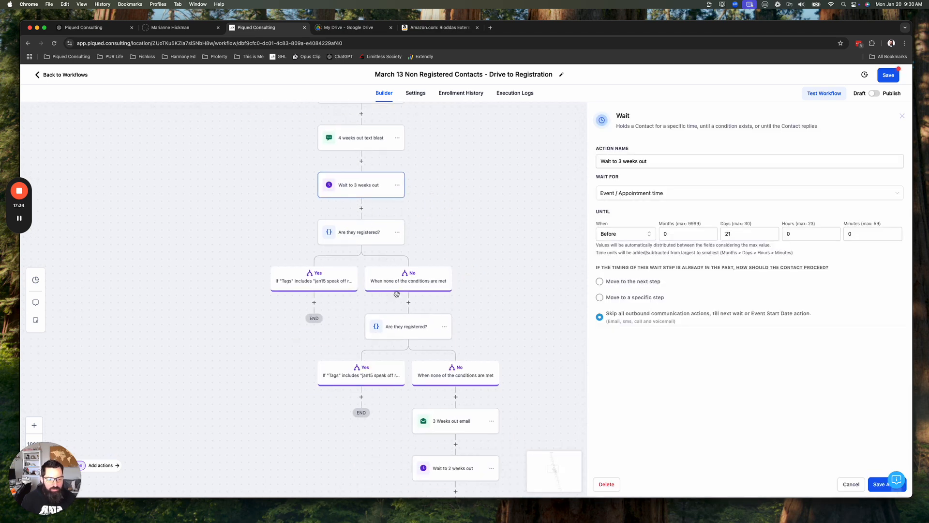
{"action": "left_click", "coordinate": [409, 303]}
{"action": "type", "text": "em"}
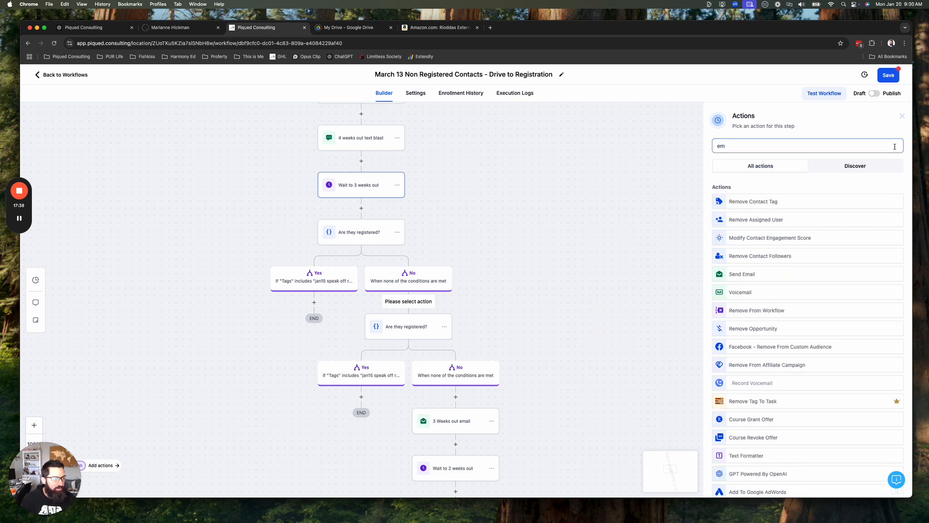
{"action": "left_click", "coordinate": [902, 115]}
{"action": "scroll", "coordinate": [551, 292], "scroll_direction": "down", "scroll_amount": 2}
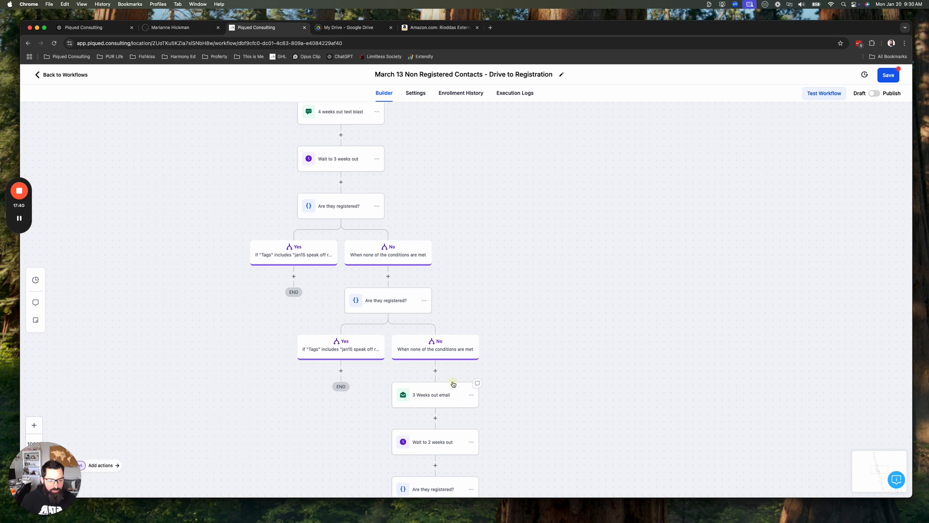
{"action": "left_click", "coordinate": [470, 395]}
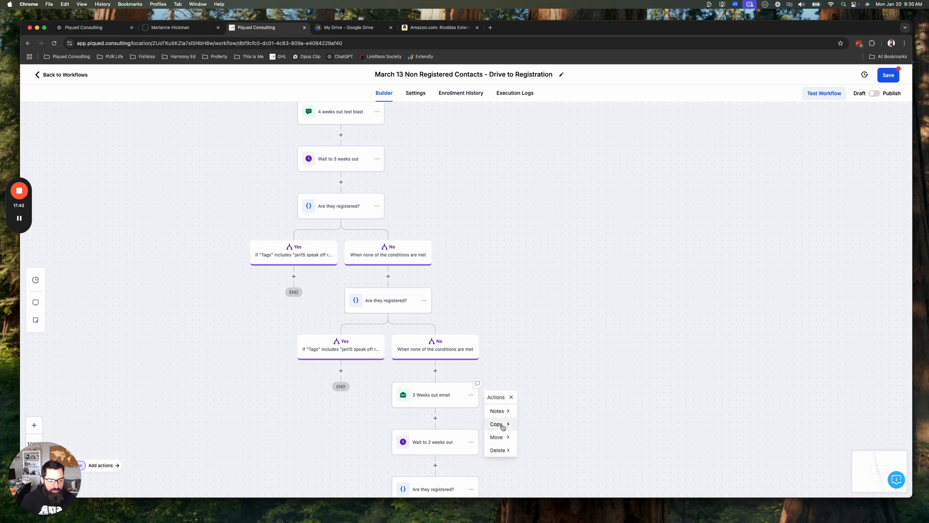
{"action": "left_click", "coordinate": [536, 412]}
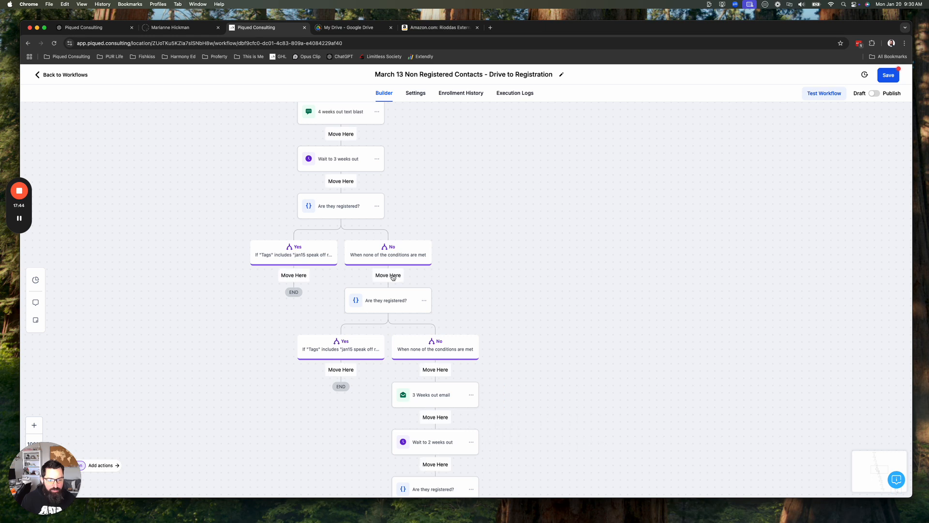
{"action": "left_click", "coordinate": [391, 276]}
{"action": "scroll", "coordinate": [518, 265], "scroll_direction": "down", "scroll_amount": 3}
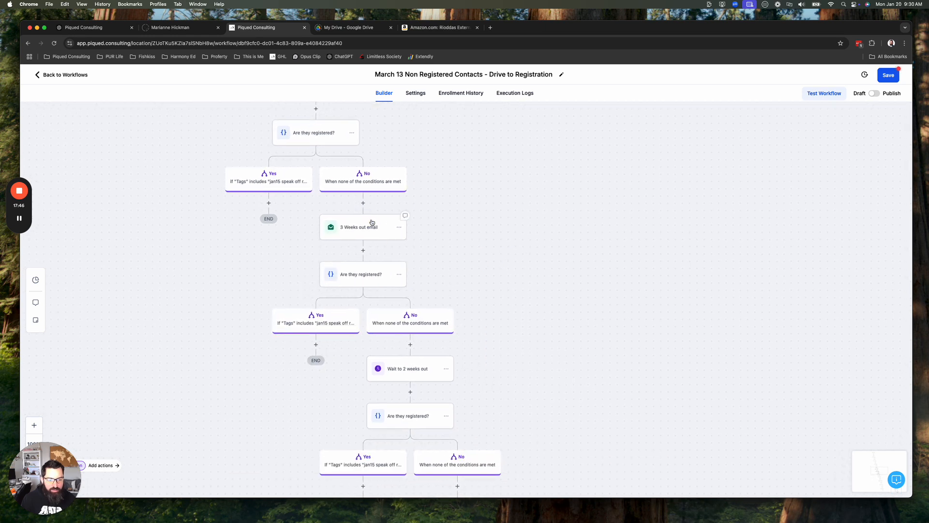
Change the check after Wait to 3 weeks out from jan15 to the march13 speakoff registered tag, and save.
{"action": "left_click", "coordinate": [371, 222]}
{"action": "left_click_drag", "start_coordinate": [537, 188], "coordinate": [579, 400]}
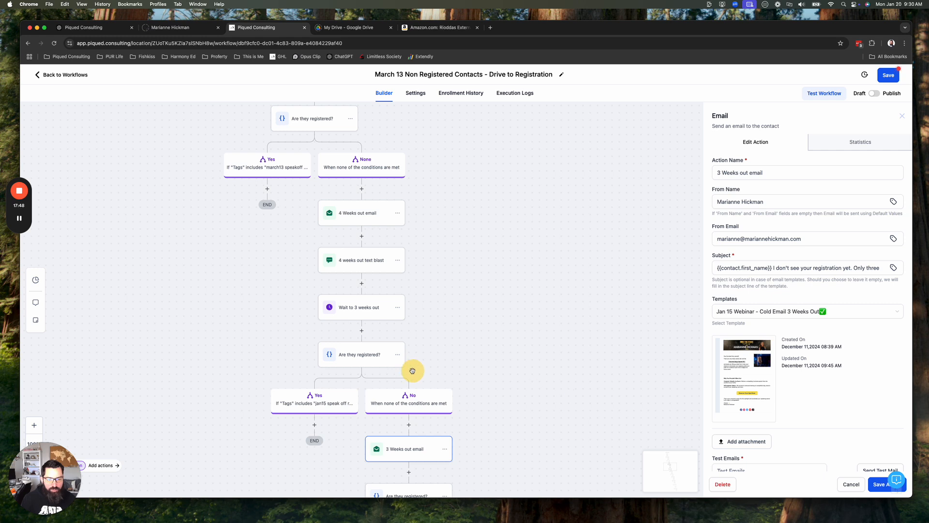
{"action": "left_click", "coordinate": [359, 359]}
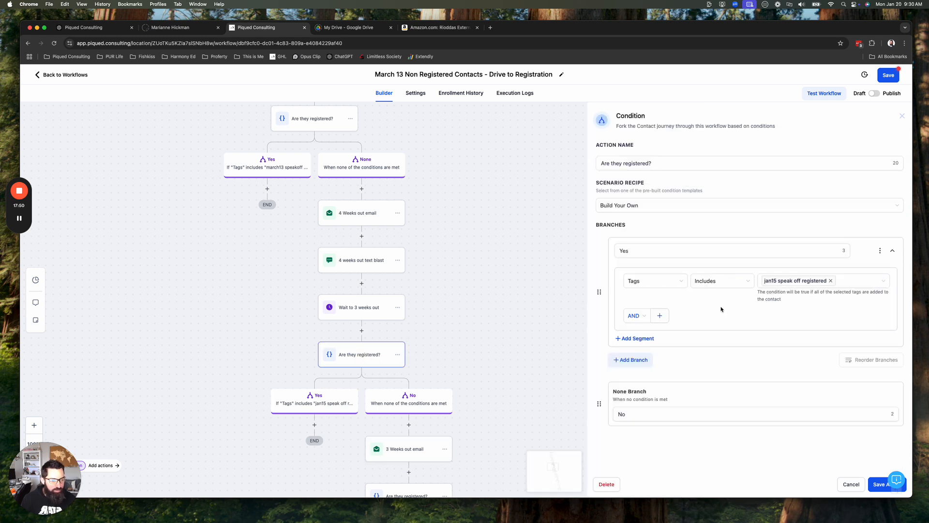
{"action": "left_click", "coordinate": [831, 281]}
{"action": "left_click", "coordinate": [812, 285]}
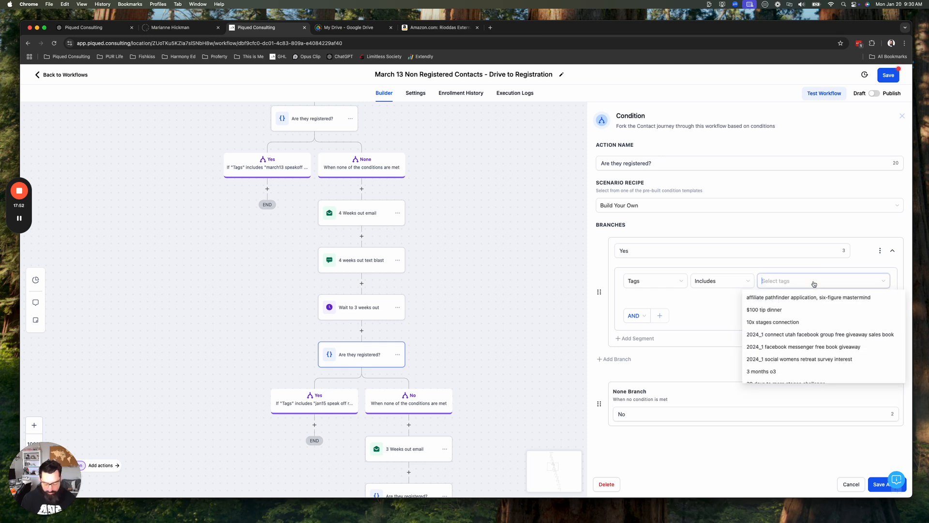
{"action": "type", "text": "march"}
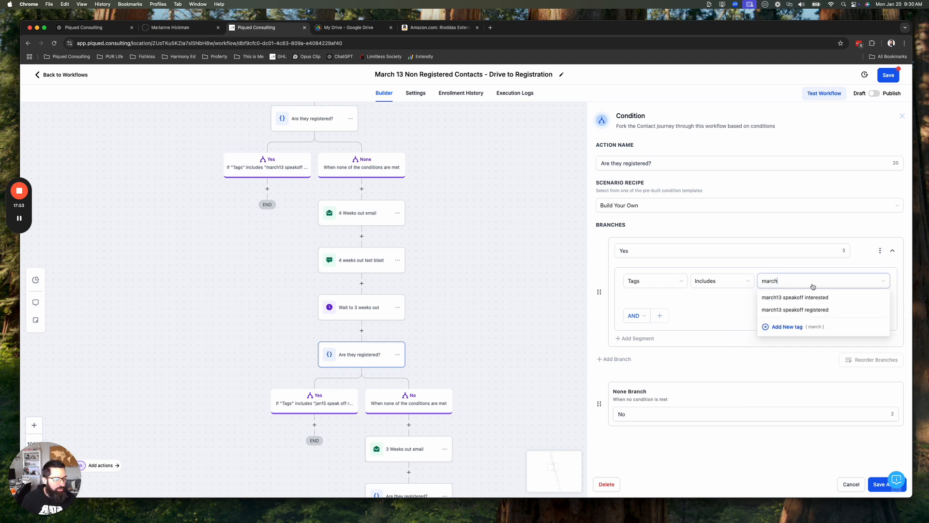
{"action": "left_click", "coordinate": [803, 310]}
{"action": "left_click", "coordinate": [858, 492]}
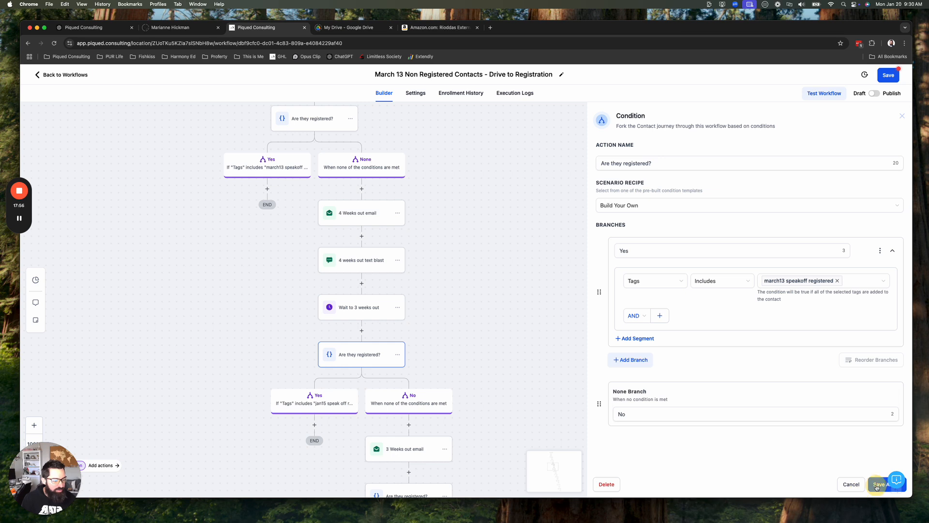
{"action": "left_click", "coordinate": [881, 484]}
{"action": "scroll", "coordinate": [498, 342], "scroll_direction": "down", "scroll_amount": 5}
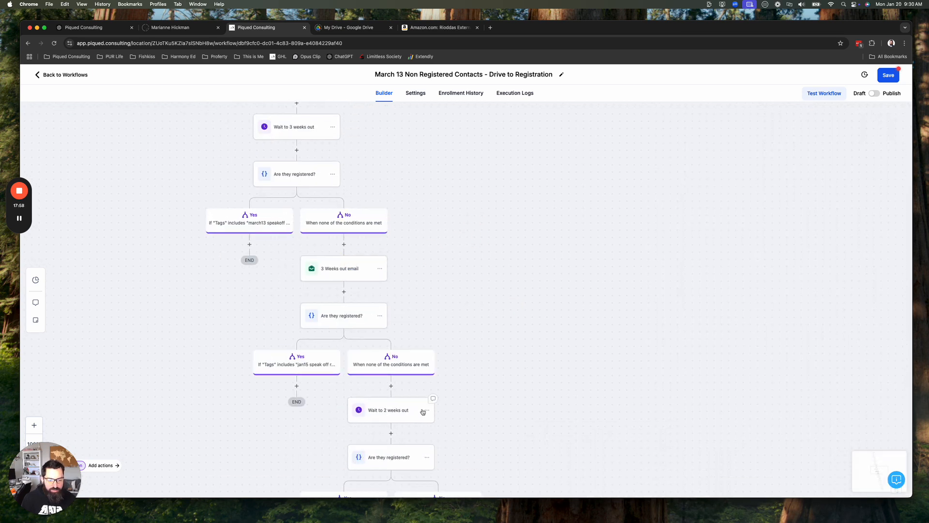
{"action": "left_click", "coordinate": [427, 411]}
Move Wait to 2 weeks out directly below the 3 Weeks out email.
{"action": "mouse_move", "coordinate": [456, 452]}
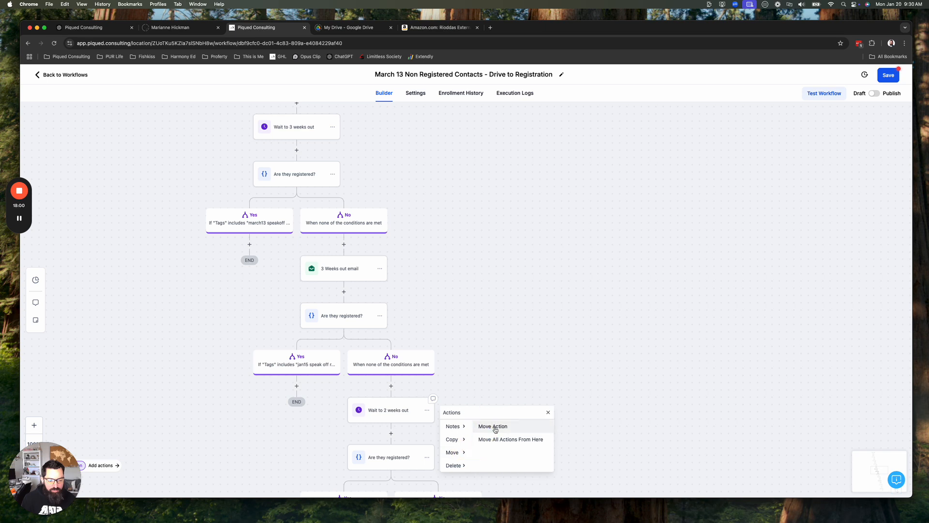
{"action": "left_click", "coordinate": [496, 430]}
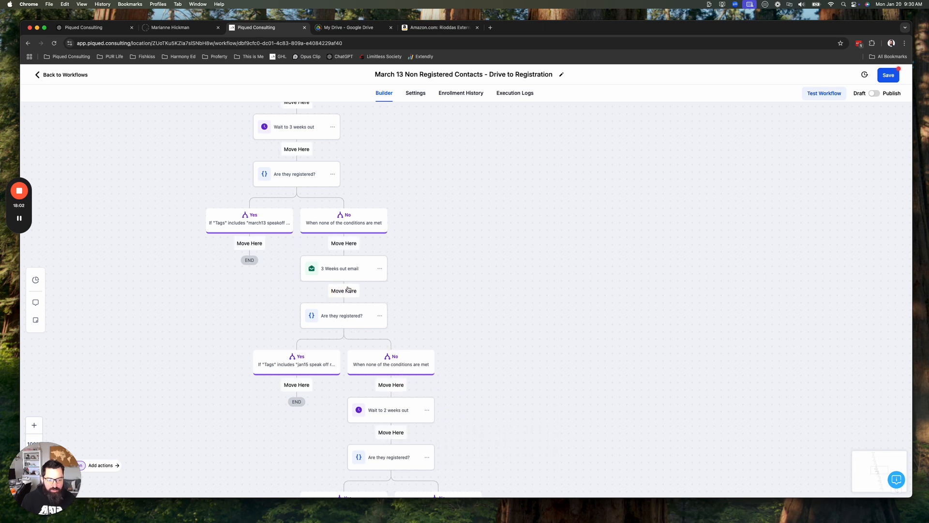
{"action": "left_click", "coordinate": [351, 290]}
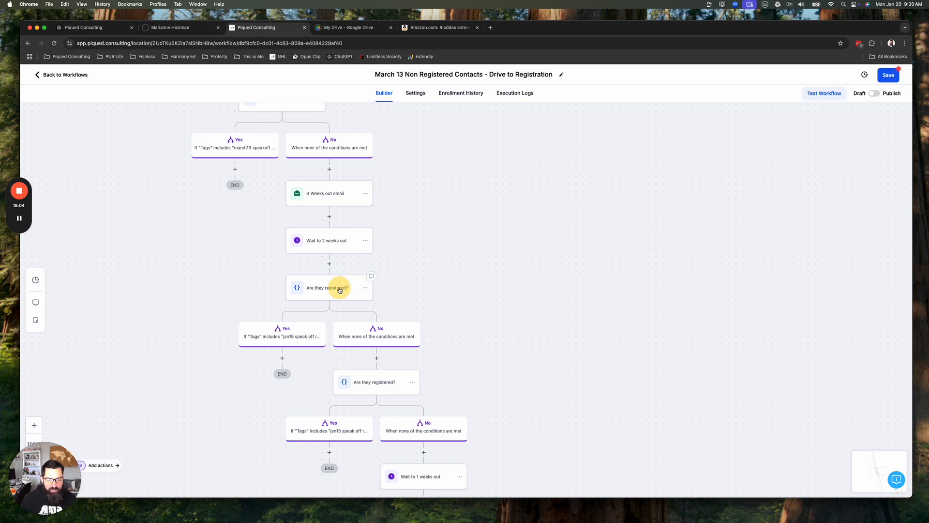
Swap the following check's jan15 tag for march13 speakoff registered and save it.
{"action": "left_click", "coordinate": [334, 287]}
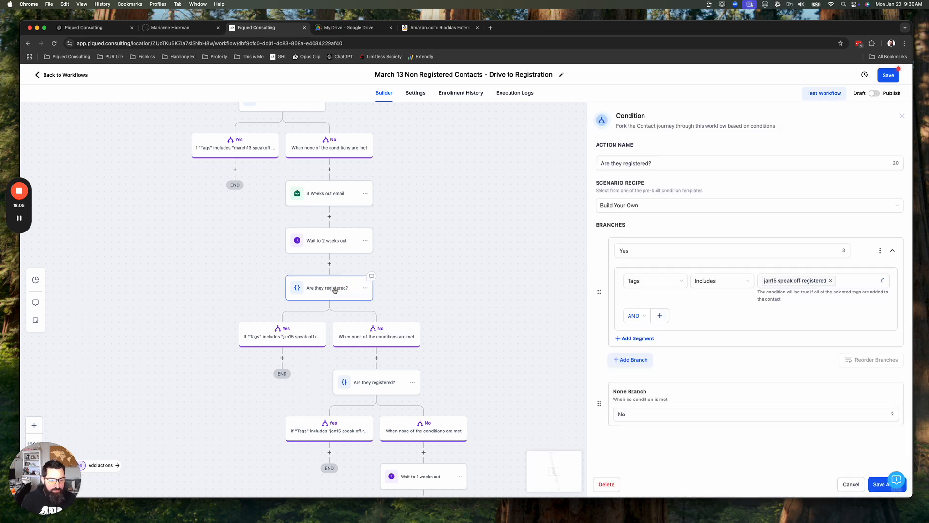
{"action": "left_click", "coordinate": [830, 281]}
{"action": "left_click", "coordinate": [822, 285]}
{"action": "type", "text": "march"}
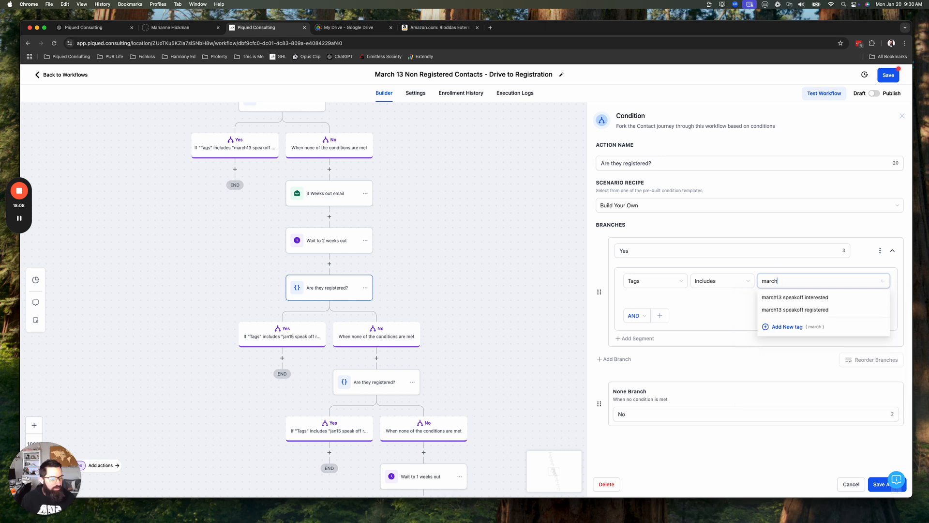
{"action": "left_click", "coordinate": [813, 310]}
{"action": "left_click", "coordinate": [720, 342]}
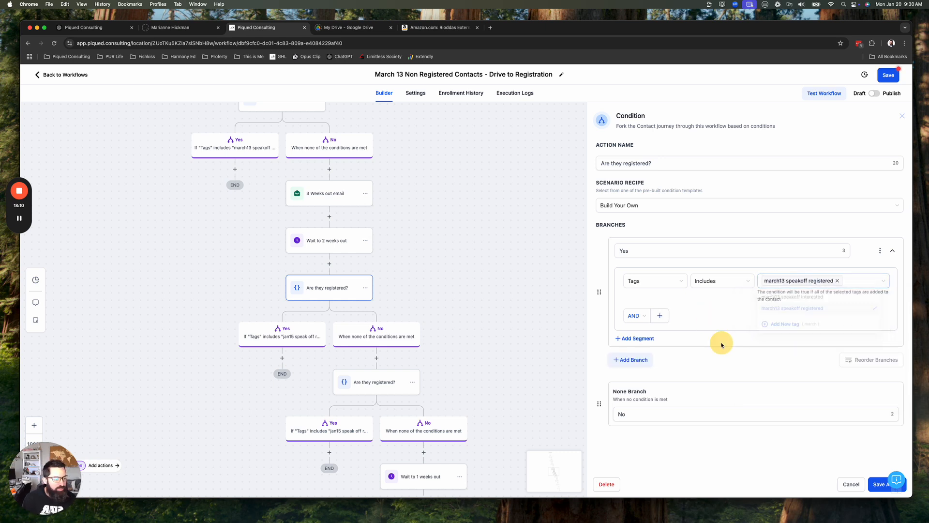
{"action": "left_click", "coordinate": [527, 353]}
{"action": "scroll", "coordinate": [527, 353], "scroll_direction": "down", "scroll_amount": 2}
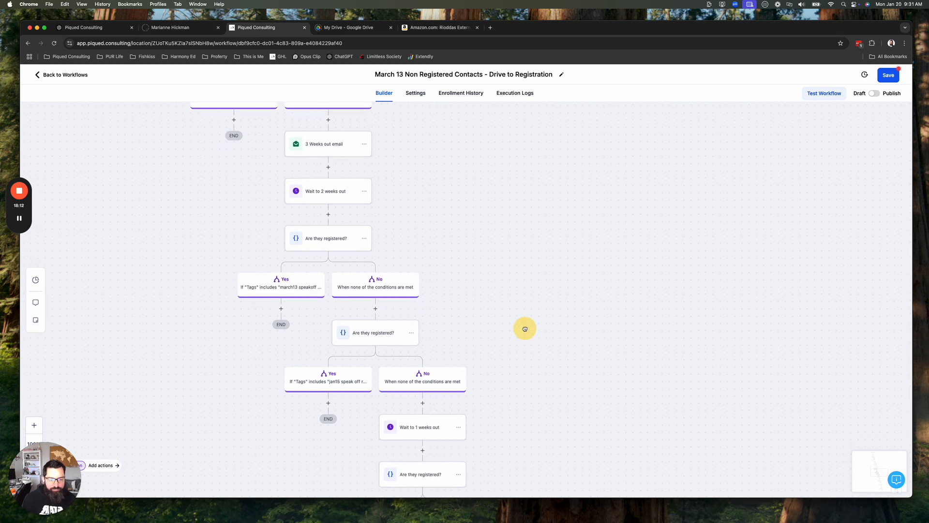
{"action": "scroll", "coordinate": [507, 410], "scroll_direction": "down", "scroll_amount": 2}
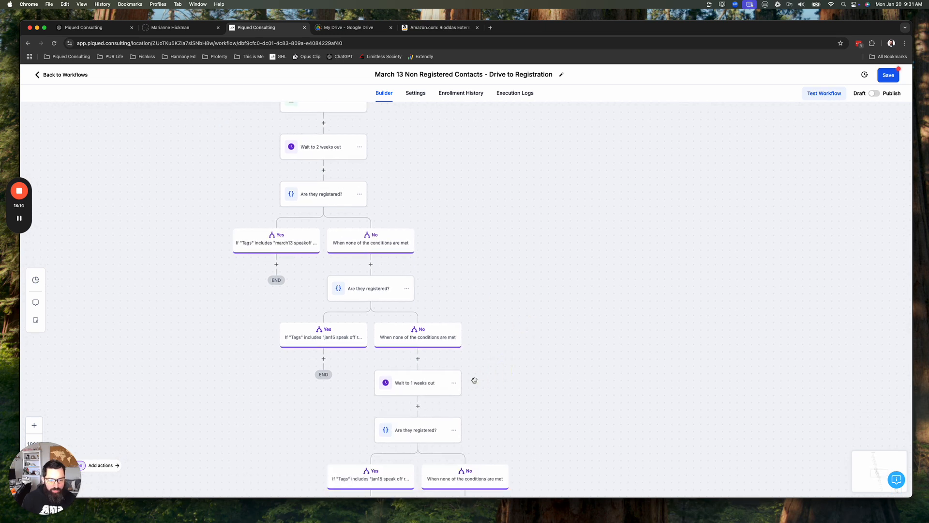
{"action": "scroll", "coordinate": [490, 304], "scroll_direction": "up", "scroll_amount": 3}
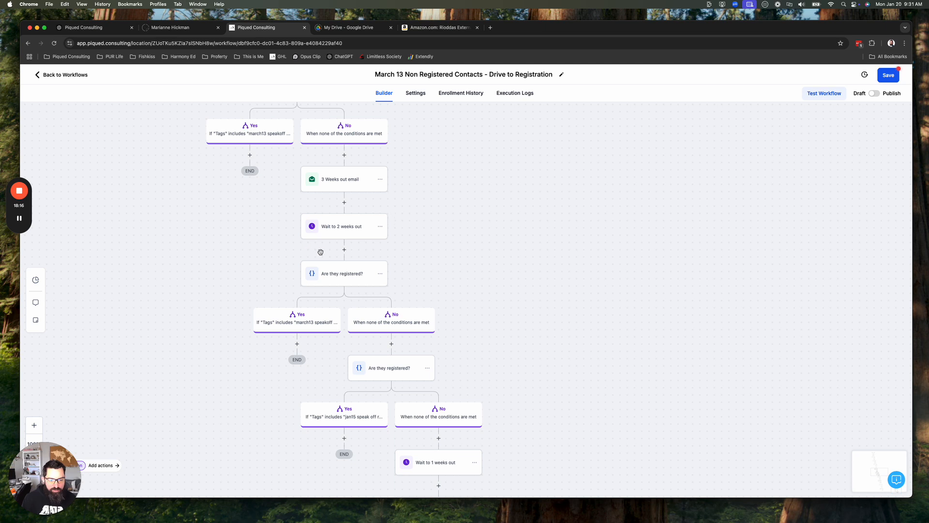
{"action": "left_click", "coordinate": [391, 344]}
{"action": "type", "text": "ema"}
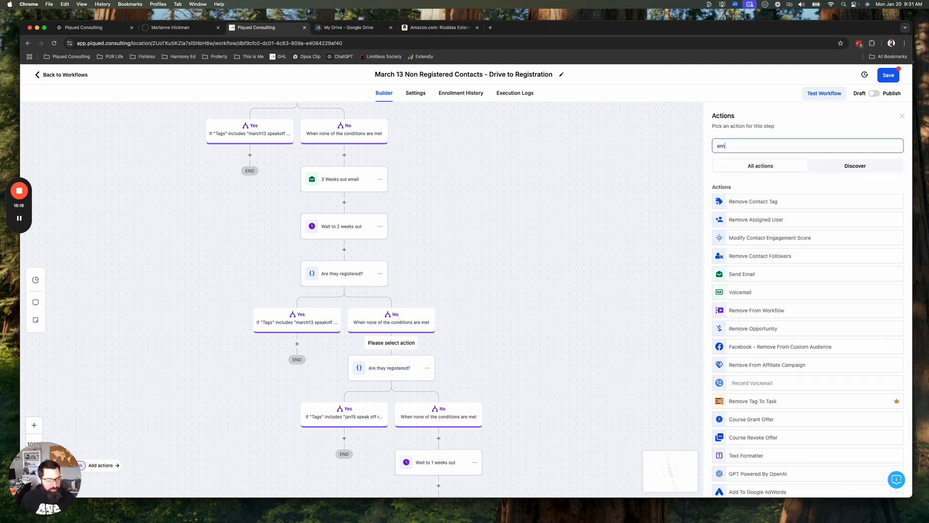
{"action": "left_click", "coordinate": [748, 271]}
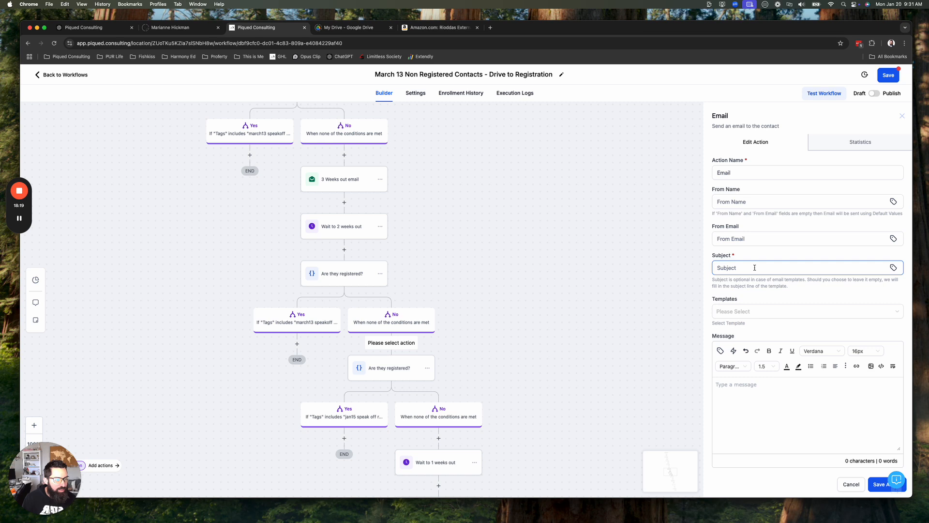
{"action": "left_click", "coordinate": [765, 311]}
{"action": "type", "text": "march"}
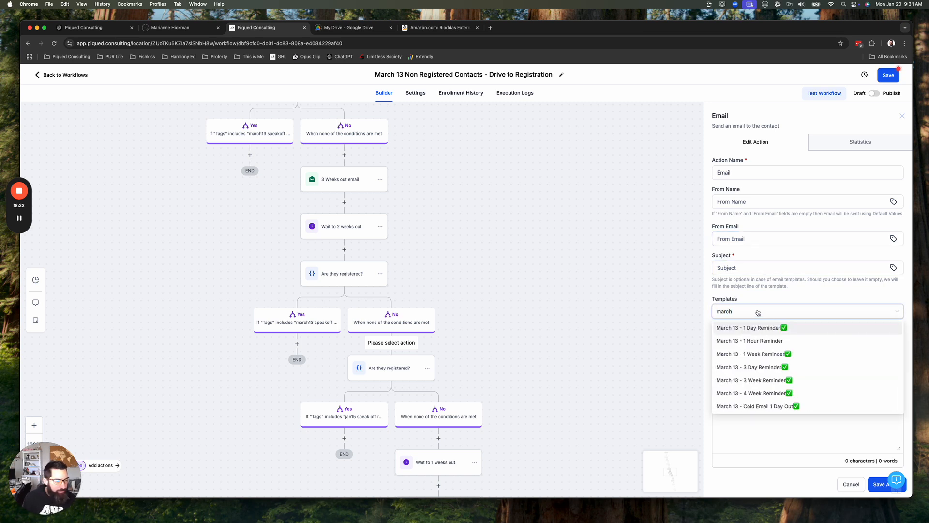
{"action": "scroll", "coordinate": [773, 358], "scroll_direction": "down", "scroll_amount": 3}
{"action": "scroll", "coordinate": [773, 358], "scroll_direction": "down", "scroll_amount": 1}
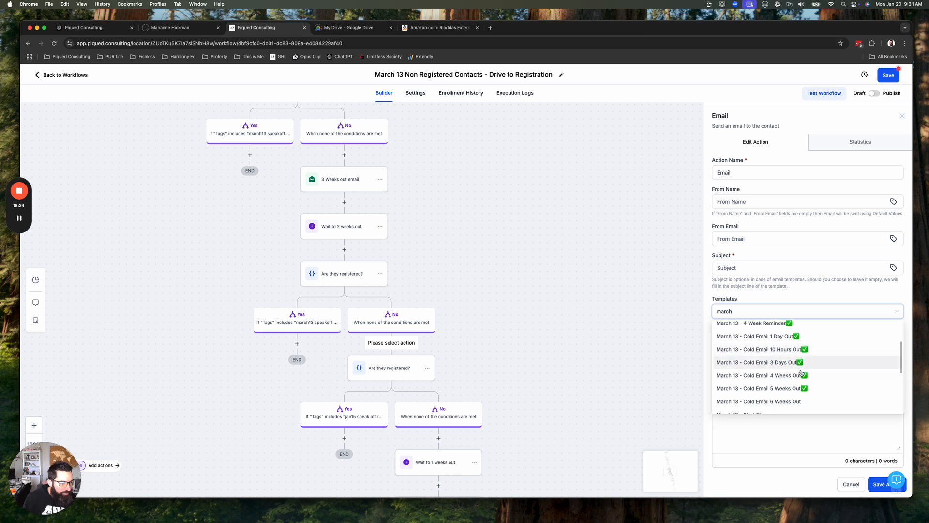
{"action": "scroll", "coordinate": [804, 374], "scroll_direction": "down", "scroll_amount": 2}
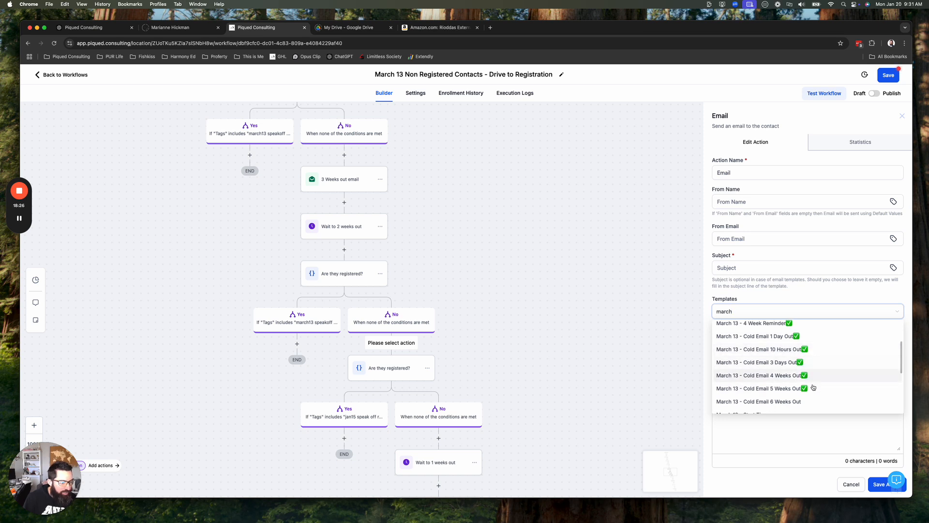
{"action": "scroll", "coordinate": [810, 388], "scroll_direction": "down", "scroll_amount": 2}
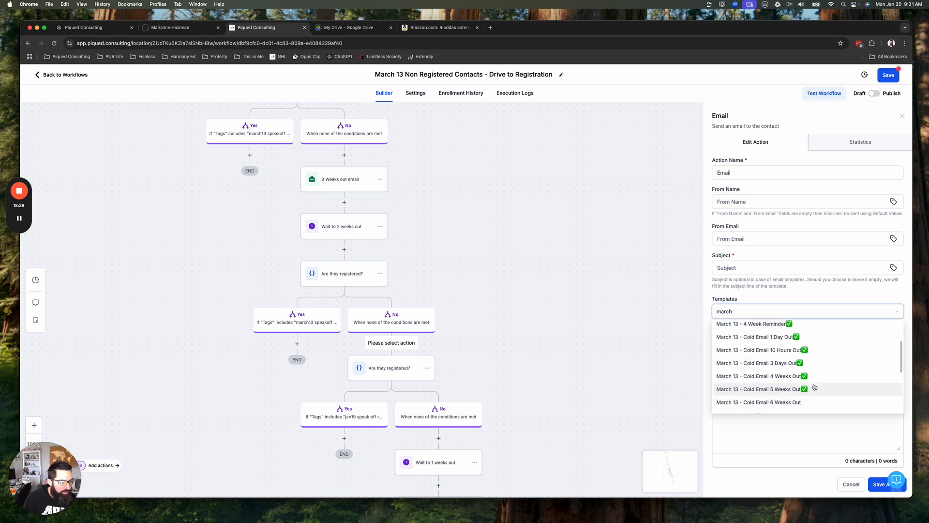
{"action": "left_click", "coordinate": [766, 287]}
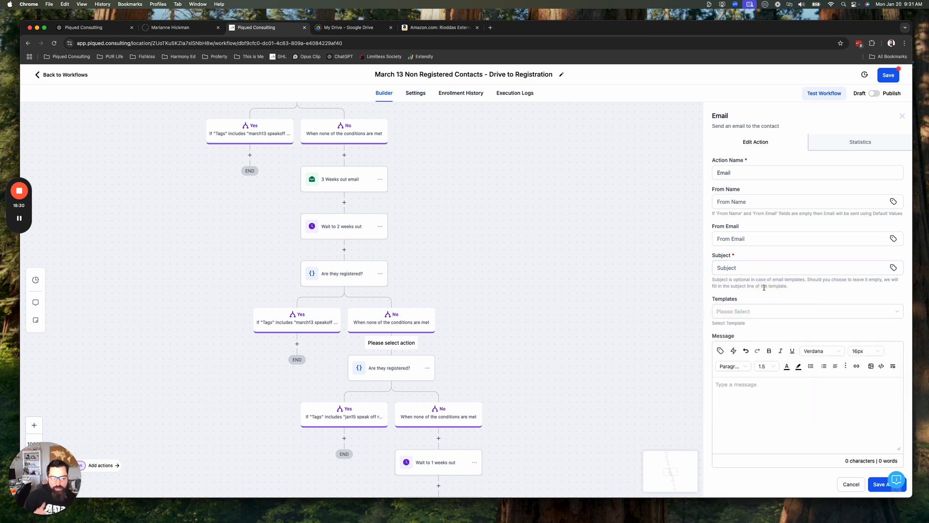
{"action": "left_click", "coordinate": [851, 483]}
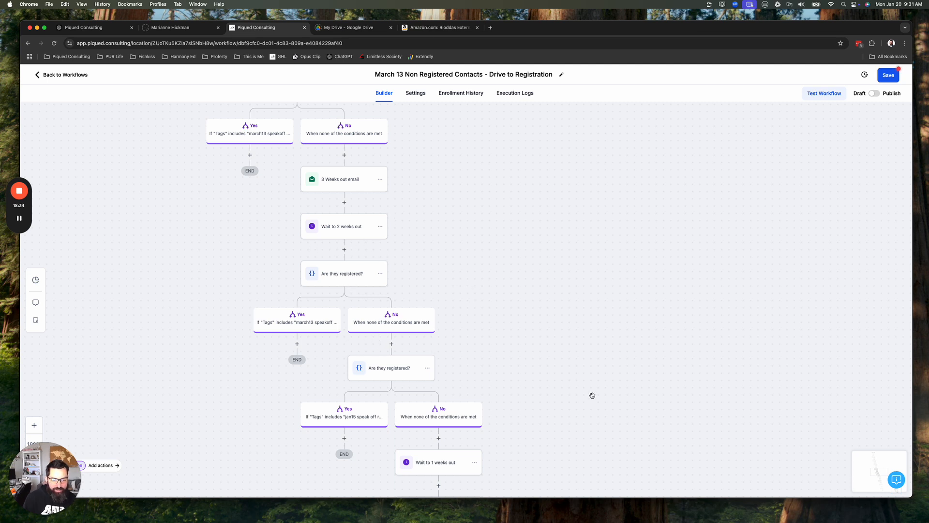
Move the Wait to 1 weeks out step up under the No branch.
{"action": "scroll", "coordinate": [592, 395], "scroll_direction": "down", "scroll_amount": 3}
{"action": "left_click", "coordinate": [437, 367]}
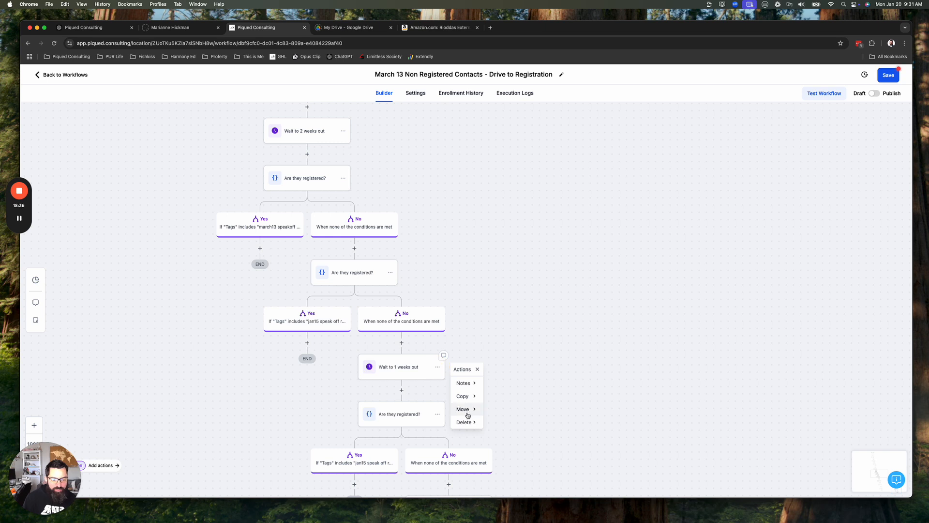
{"action": "mouse_move", "coordinate": [467, 414]}
{"action": "left_click", "coordinate": [505, 383]}
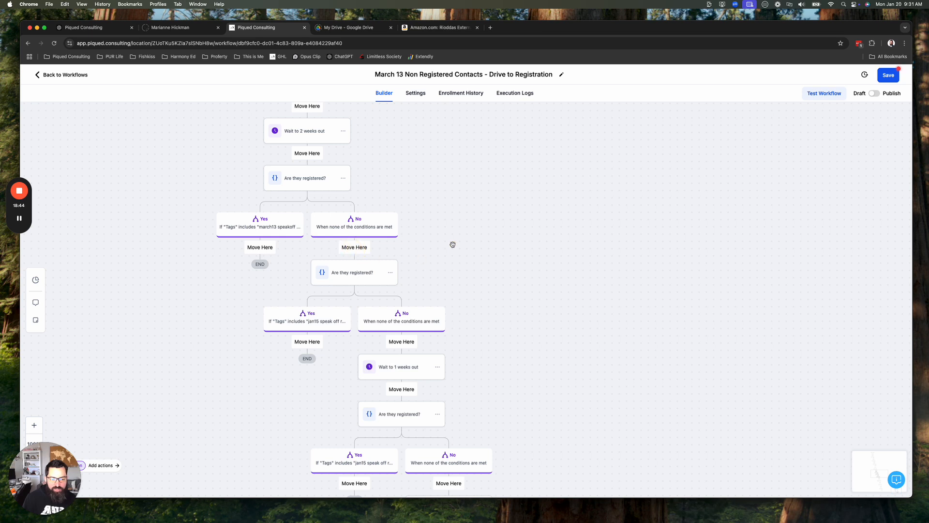
{"action": "left_click", "coordinate": [353, 247]}
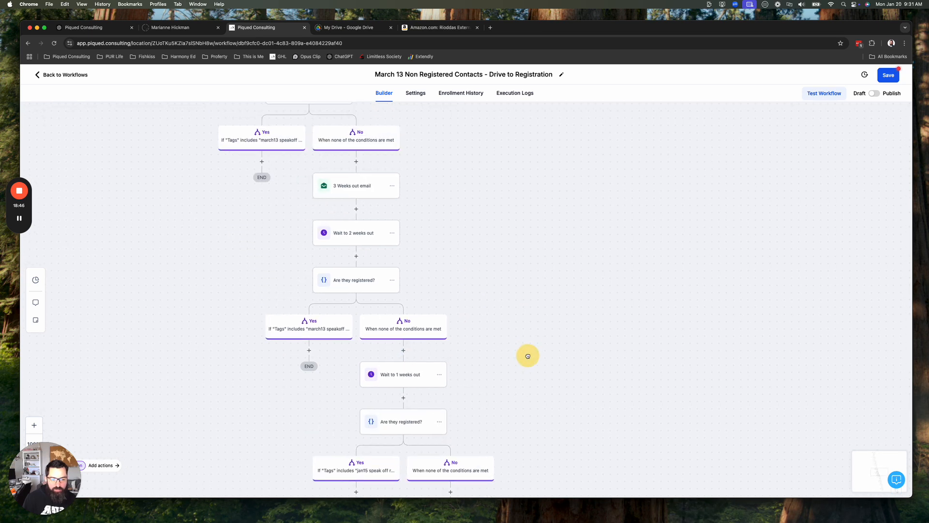
Change the next registration check's tag from jan15 to march13 speakoff registered and save.
{"action": "left_click_drag", "start_coordinate": [528, 356], "coordinate": [515, 319]}
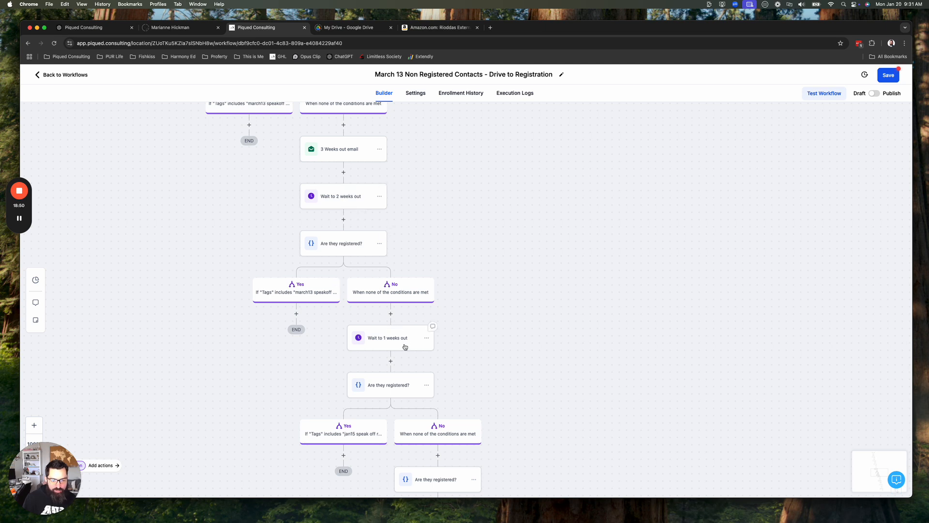
{"action": "left_click_drag", "start_coordinate": [534, 362], "coordinate": [469, 228]}
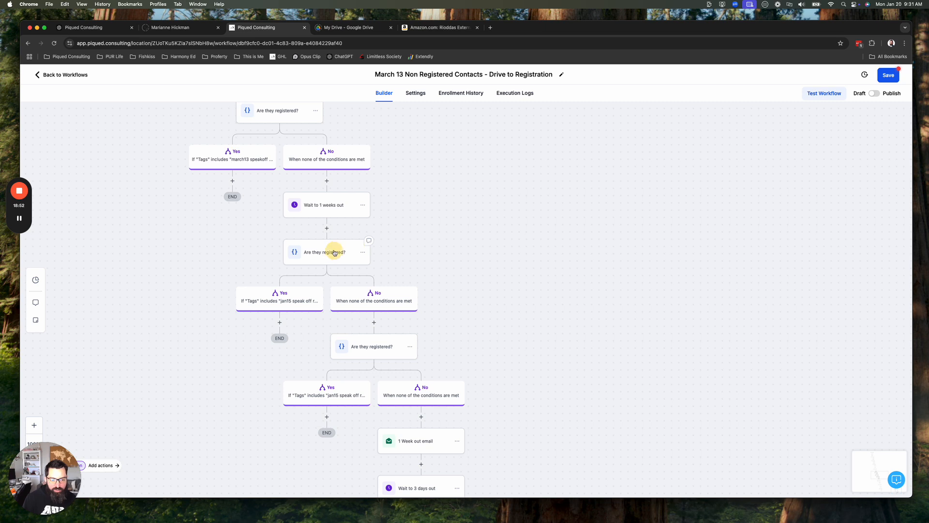
{"action": "left_click", "coordinate": [335, 252]}
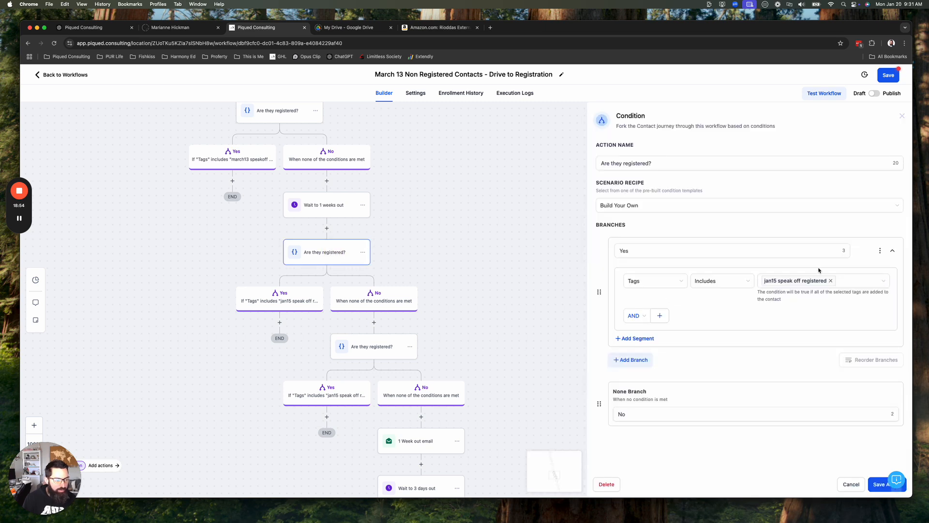
{"action": "left_click", "coordinate": [830, 280]}
{"action": "type", "text": "march"}
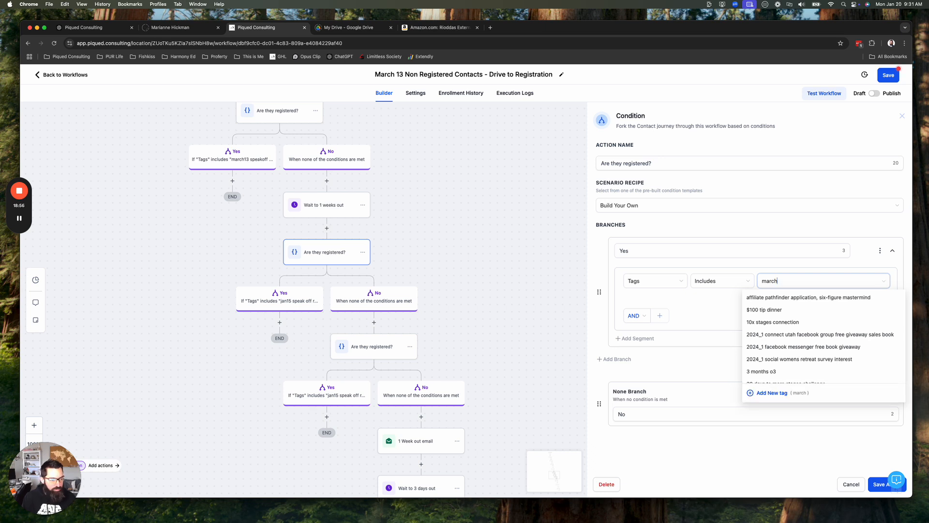
{"action": "left_click", "coordinate": [815, 311]}
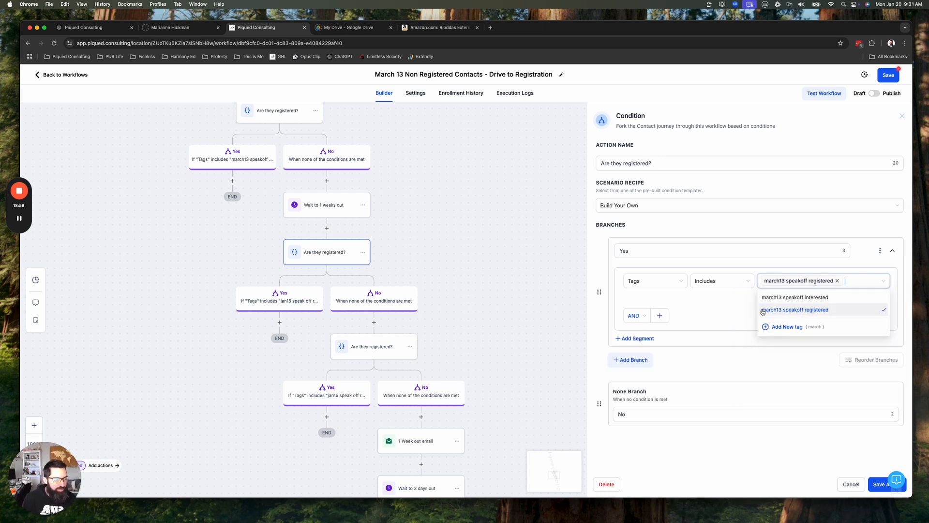
{"action": "left_click", "coordinate": [879, 484]}
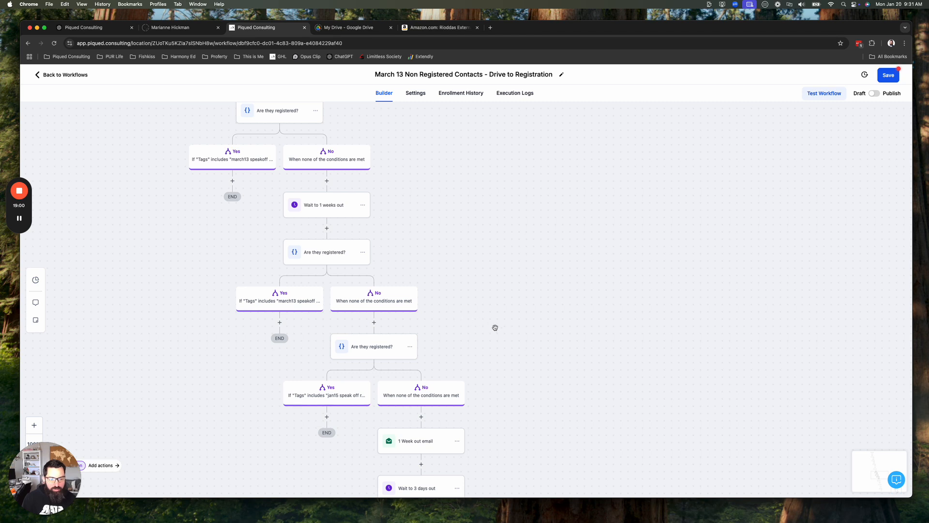
Move the 1 Week out email under the march13 check's No branch.
{"action": "left_click_drag", "start_coordinate": [509, 337], "coordinate": [458, 262]}
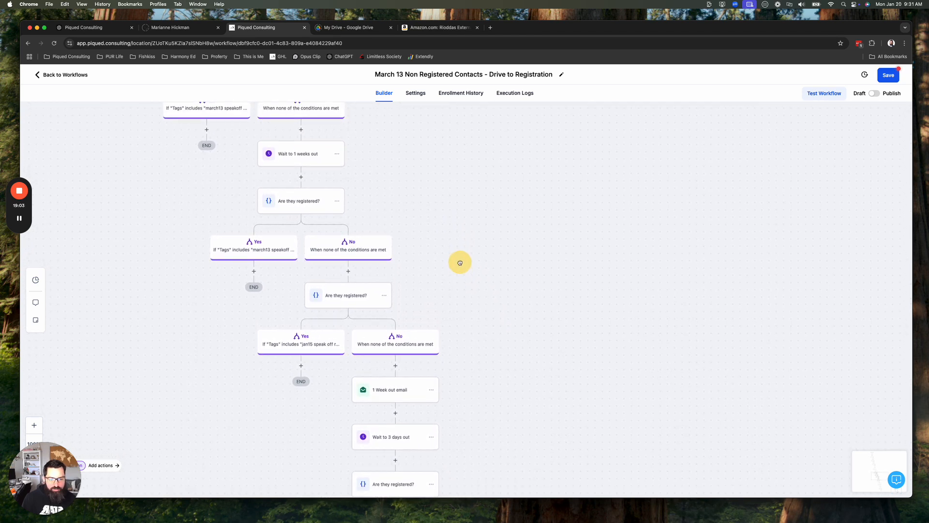
{"action": "left_click", "coordinate": [432, 389]}
{"action": "mouse_move", "coordinate": [459, 431]}
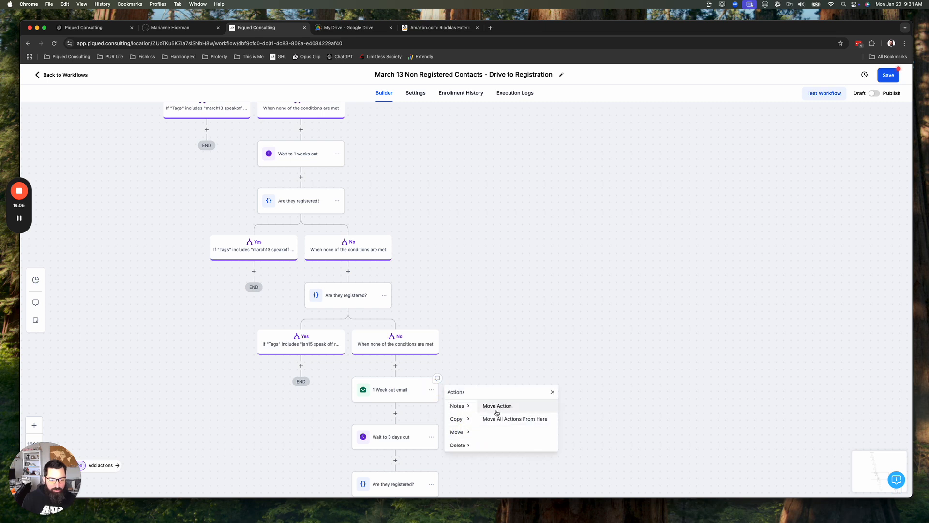
{"action": "left_click", "coordinate": [351, 297]}
{"action": "left_click", "coordinate": [517, 407]}
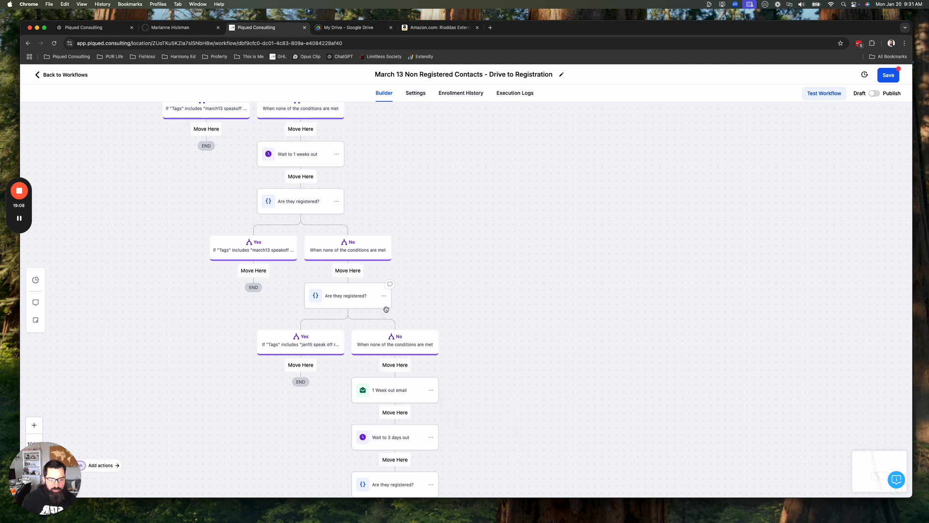
{"action": "left_click", "coordinate": [348, 270]}
Move Wait to 3 days out to follow the 1 Week out email.
{"action": "left_click_drag", "start_coordinate": [522, 310], "coordinate": [506, 228]}
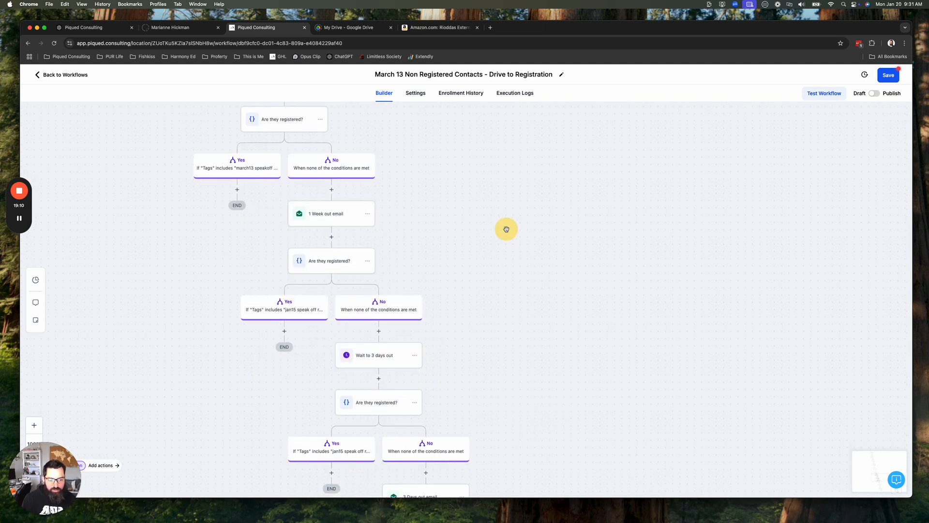
{"action": "left_click", "coordinate": [414, 355]}
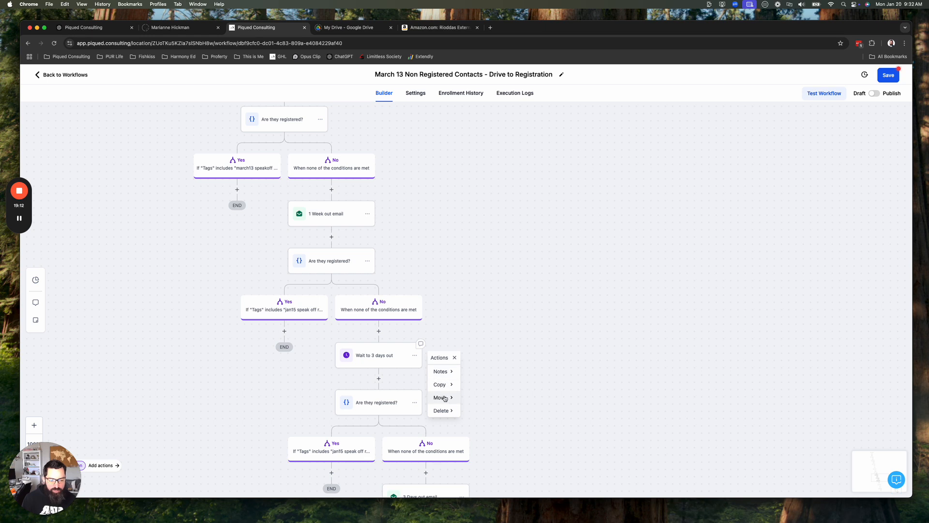
{"action": "left_click", "coordinate": [441, 397]}
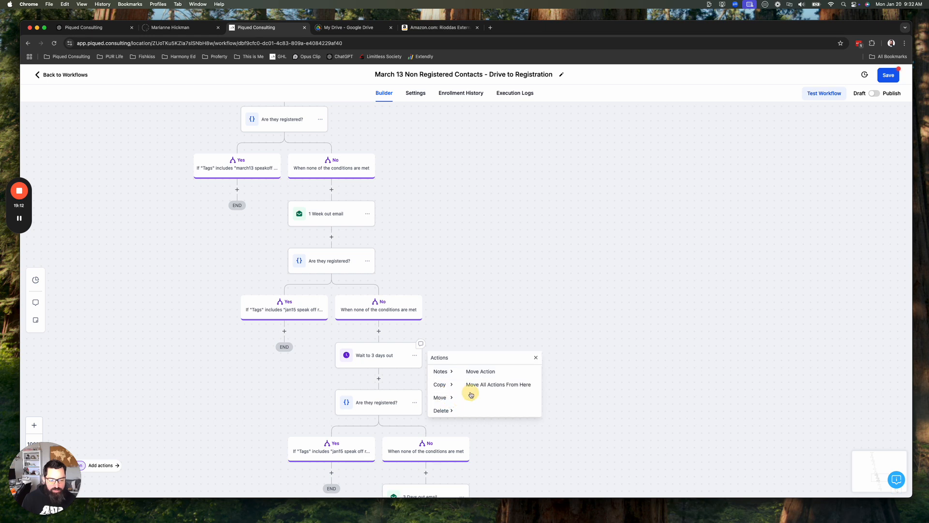
{"action": "left_click", "coordinate": [493, 373]}
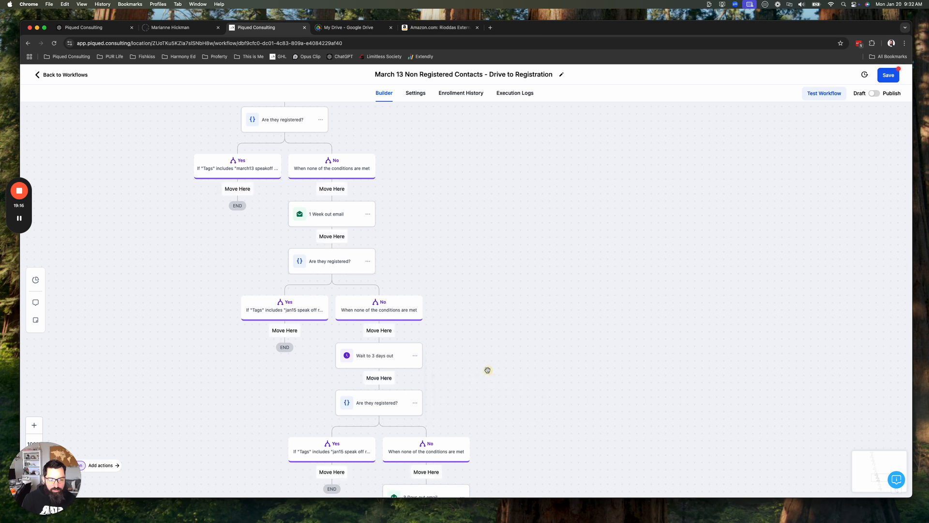
{"action": "left_click", "coordinate": [334, 237]}
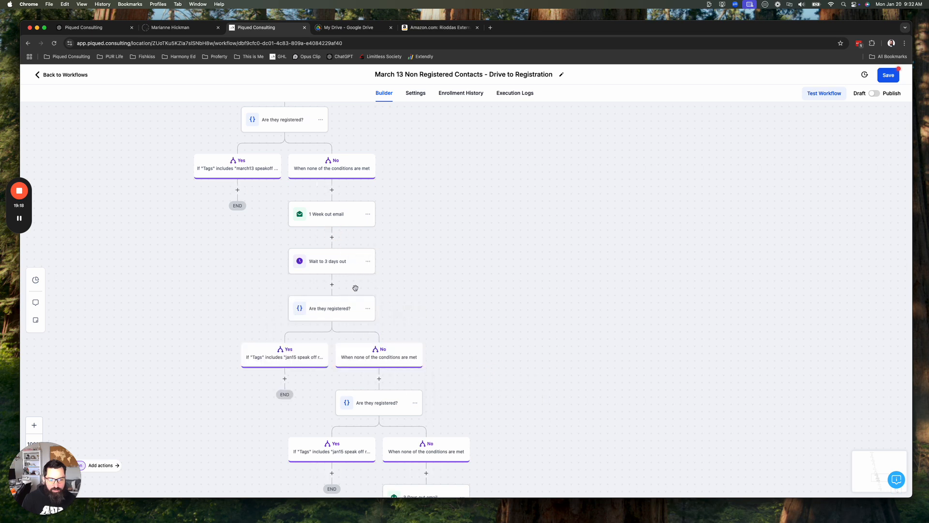
Retag the following registration check from jan15 to march13 speakoff registered and save.
{"action": "left_click", "coordinate": [332, 307]}
{"action": "left_click", "coordinate": [333, 308]}
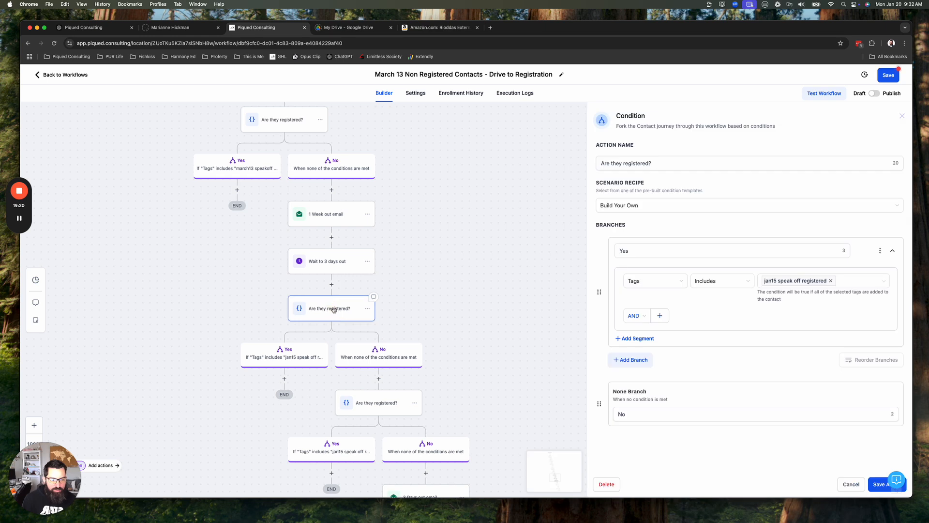
{"action": "left_click", "coordinate": [830, 280]}
{"action": "type", "text": "march"}
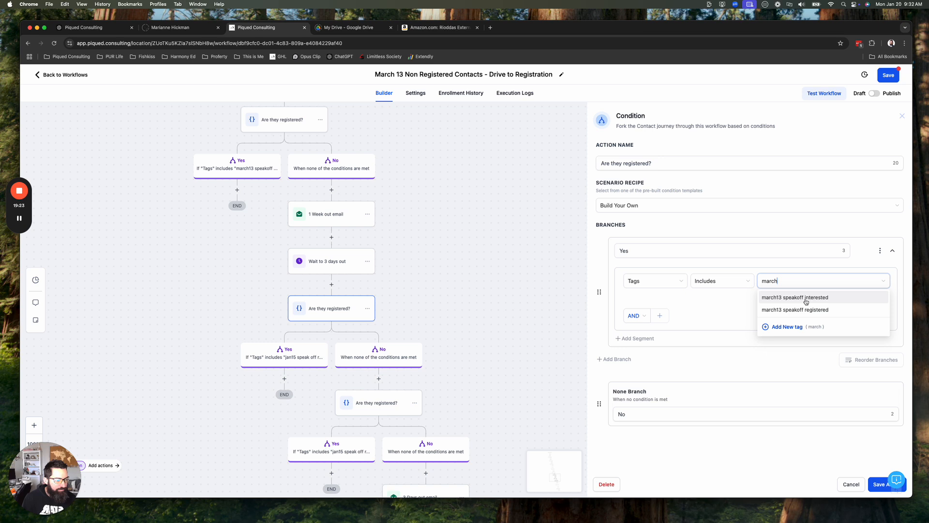
{"action": "left_click", "coordinate": [803, 308]}
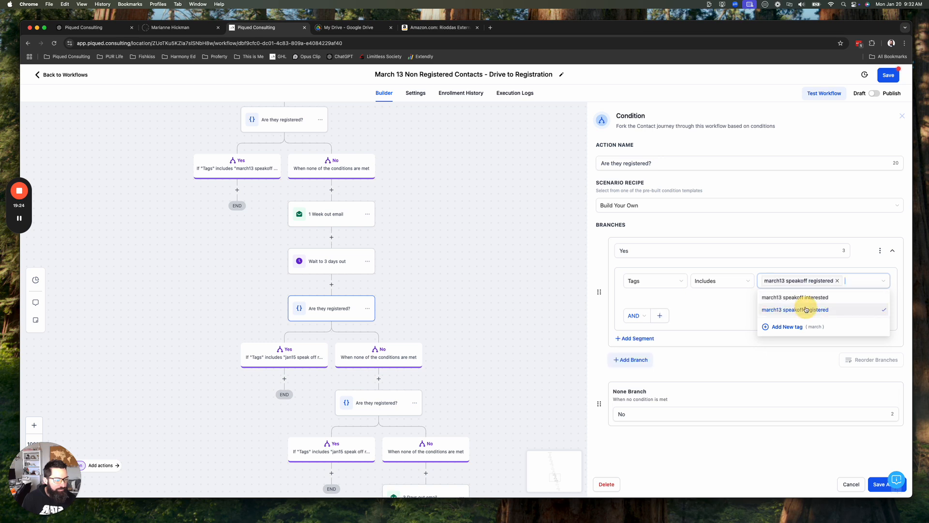
{"action": "left_click", "coordinate": [881, 484]}
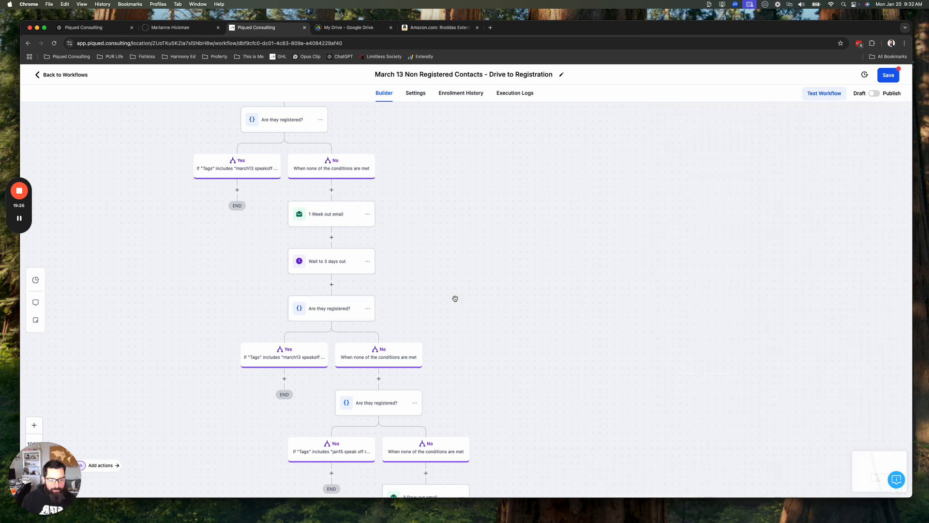
{"action": "left_click_drag", "start_coordinate": [525, 391], "coordinate": [520, 282]}
{"action": "left_click", "coordinate": [456, 381]}
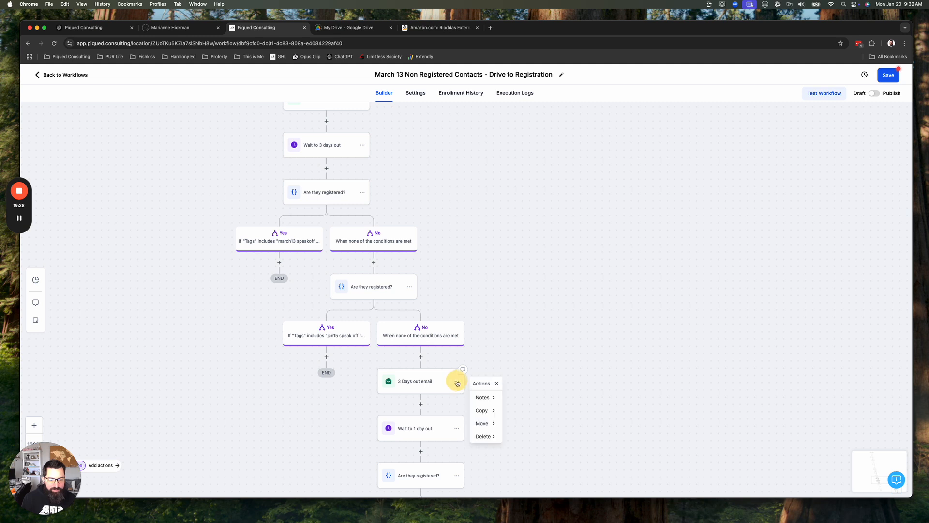
Move the 3 Days out email under the march13 check's No branch, followed by Wait to 1 day out.
{"action": "mouse_move", "coordinate": [484, 423]}
{"action": "left_click", "coordinate": [518, 395]}
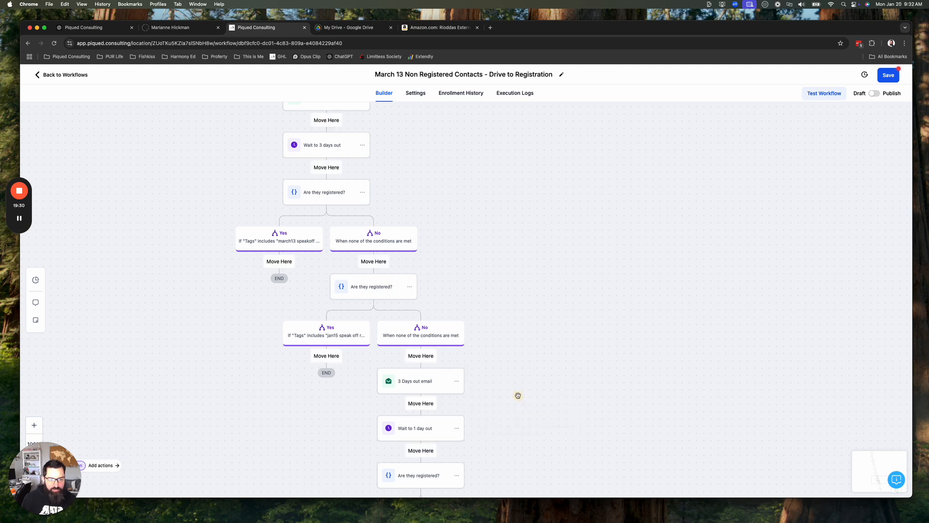
{"action": "left_click", "coordinate": [381, 262]}
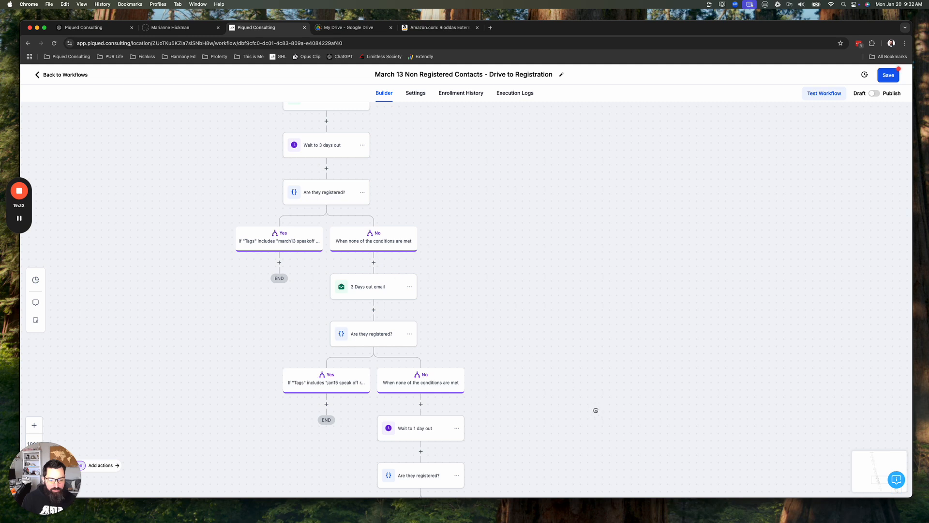
{"action": "left_click_drag", "start_coordinate": [511, 427], "coordinate": [483, 346]}
{"action": "left_click", "coordinate": [428, 346]}
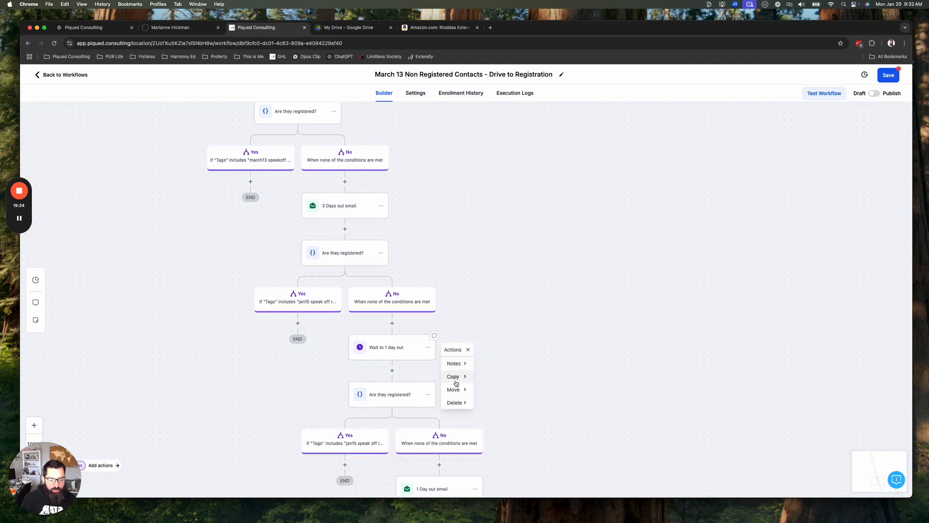
{"action": "mouse_move", "coordinate": [455, 389]}
{"action": "left_click", "coordinate": [499, 364]}
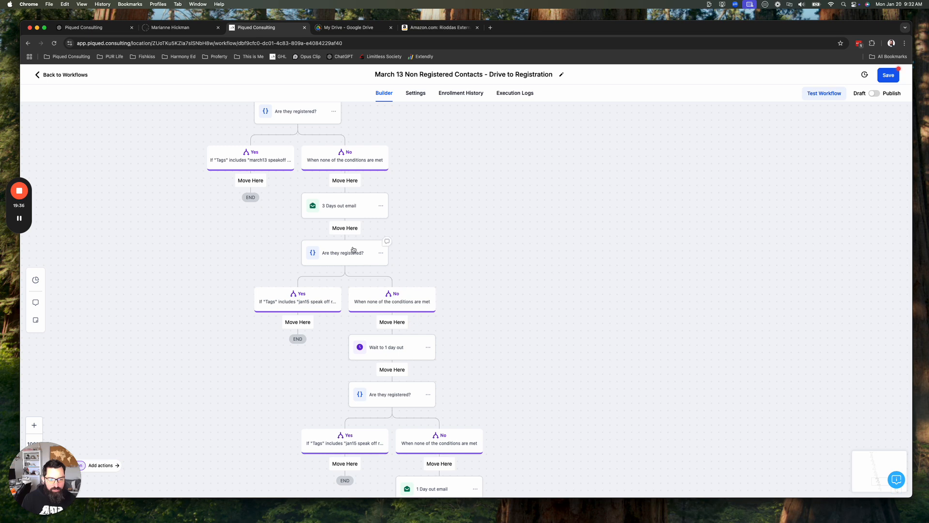
{"action": "left_click", "coordinate": [345, 228]}
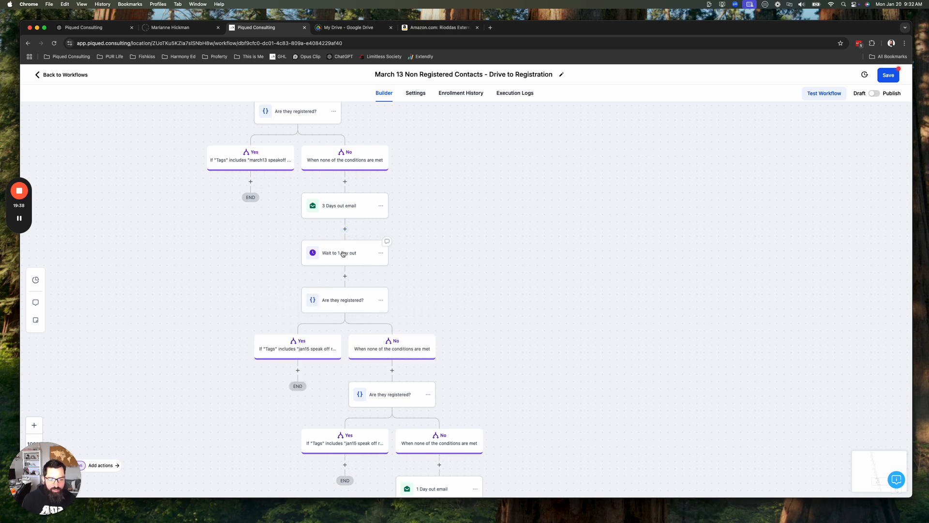
Move the 1 Day out email under the next No branch.
{"action": "scroll", "coordinate": [522, 318], "scroll_direction": "down", "scroll_amount": 2}
{"action": "scroll", "coordinate": [522, 318], "scroll_direction": "right", "scroll_amount": 1}
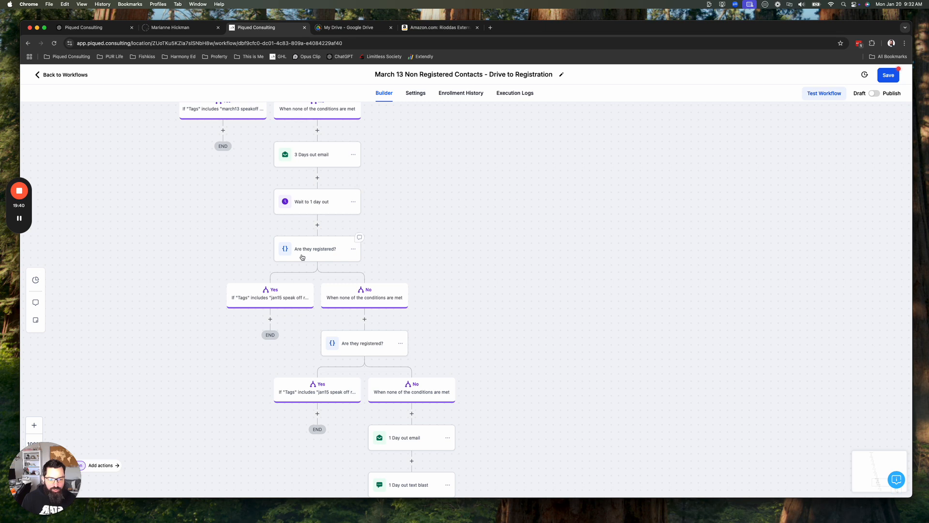
{"action": "scroll", "coordinate": [516, 347], "scroll_direction": "down", "scroll_amount": 3}
{"action": "scroll", "coordinate": [516, 348], "scroll_direction": "right", "scroll_amount": 1}
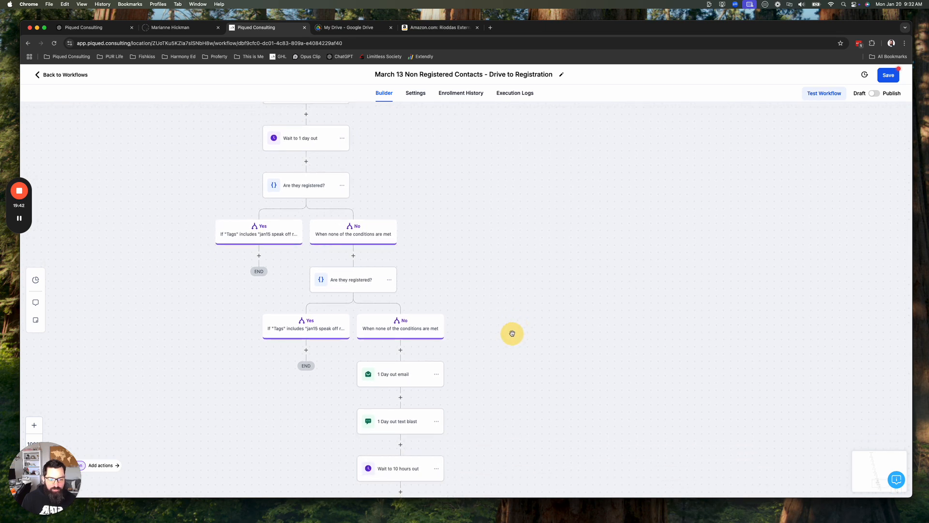
{"action": "left_click", "coordinate": [436, 374]}
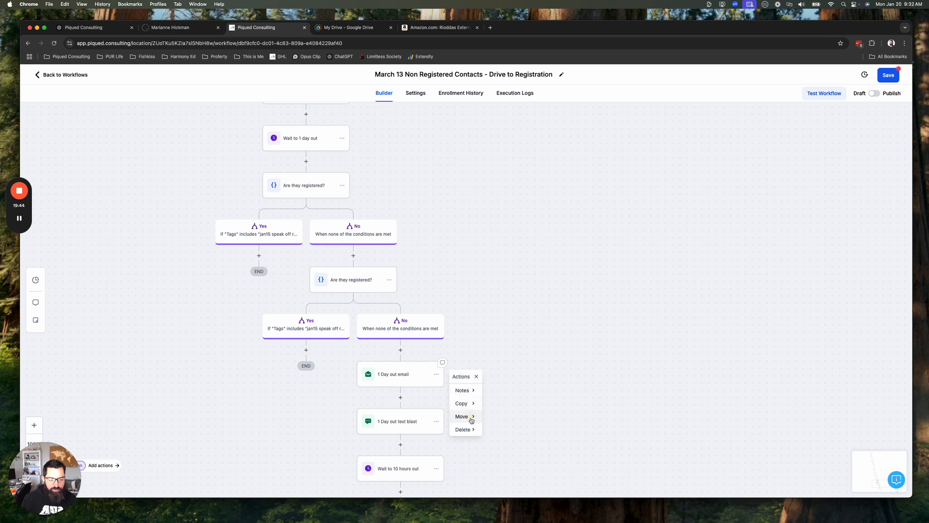
{"action": "mouse_move", "coordinate": [469, 416]}
{"action": "left_click", "coordinate": [506, 394]}
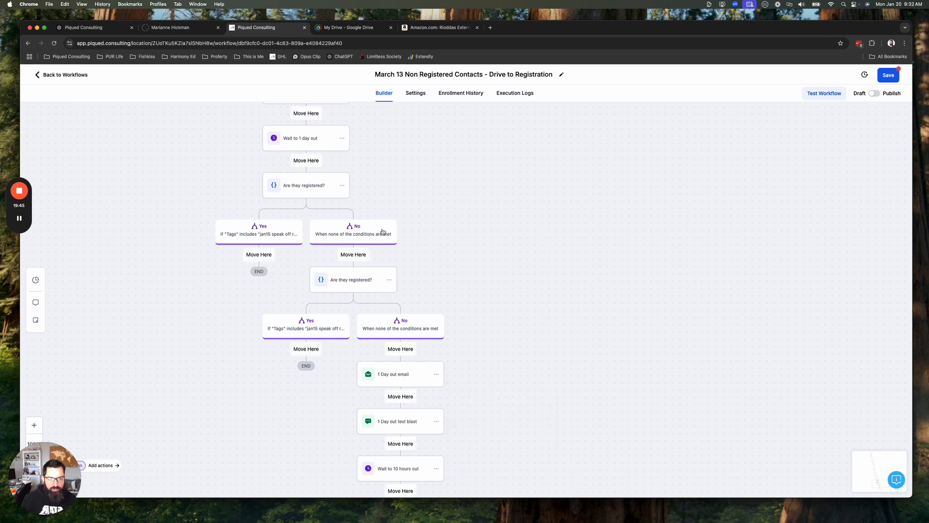
{"action": "left_click", "coordinate": [360, 254]}
Move the 1 Day out text blast below the 1 Day out email.
{"action": "scroll", "coordinate": [503, 366], "scroll_direction": "down", "scroll_amount": 2}
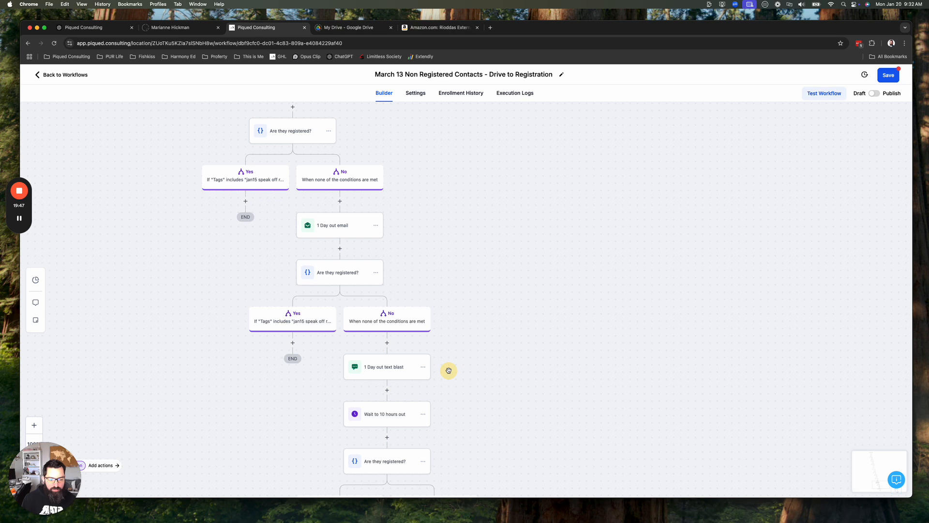
{"action": "left_click", "coordinate": [423, 367]}
{"action": "mouse_move", "coordinate": [451, 409]}
{"action": "left_click", "coordinate": [479, 380]}
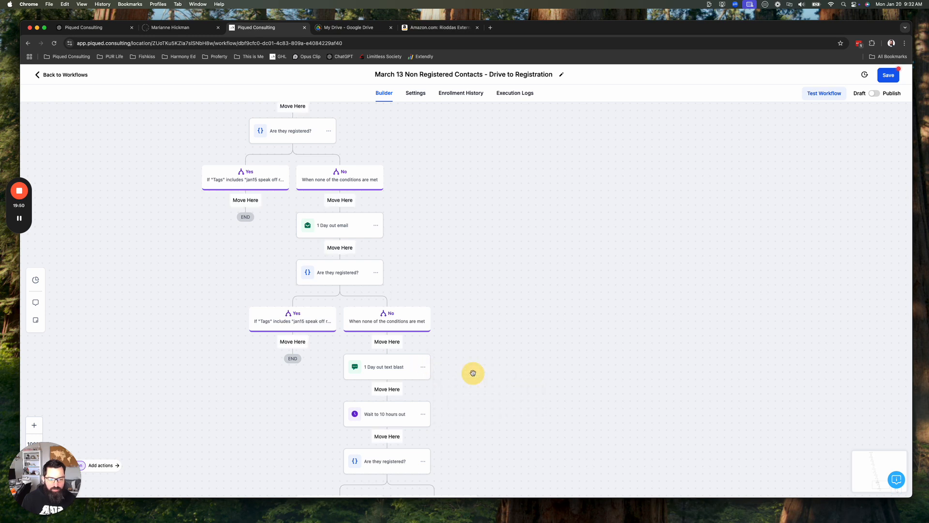
{"action": "left_click", "coordinate": [341, 248]}
Change the preceding registration check's tag from jan15 to march13 speakoff registered and save.
{"action": "left_click", "coordinate": [338, 225]}
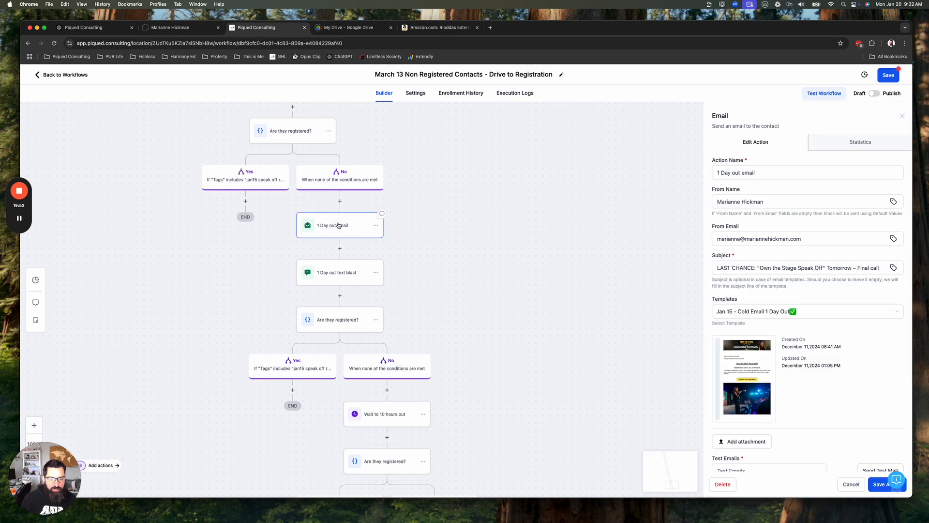
{"action": "left_click_drag", "start_coordinate": [439, 210], "coordinate": [483, 367]}
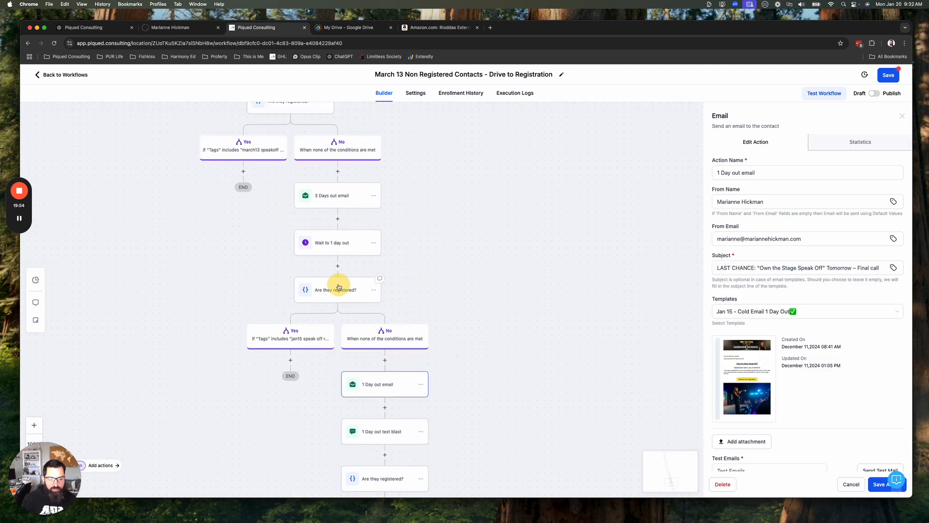
{"action": "left_click", "coordinate": [350, 293]}
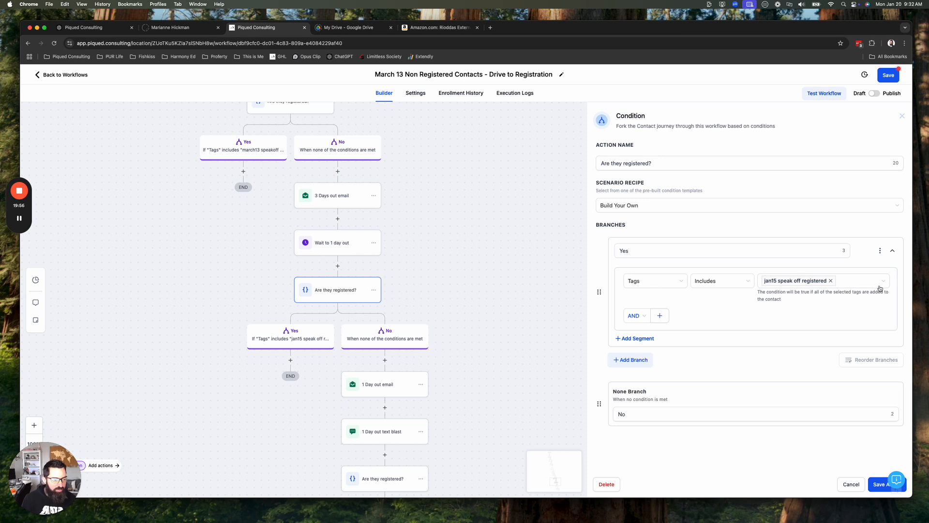
{"action": "left_click", "coordinate": [831, 281]}
{"action": "left_click", "coordinate": [815, 286]}
{"action": "type", "text": "march"}
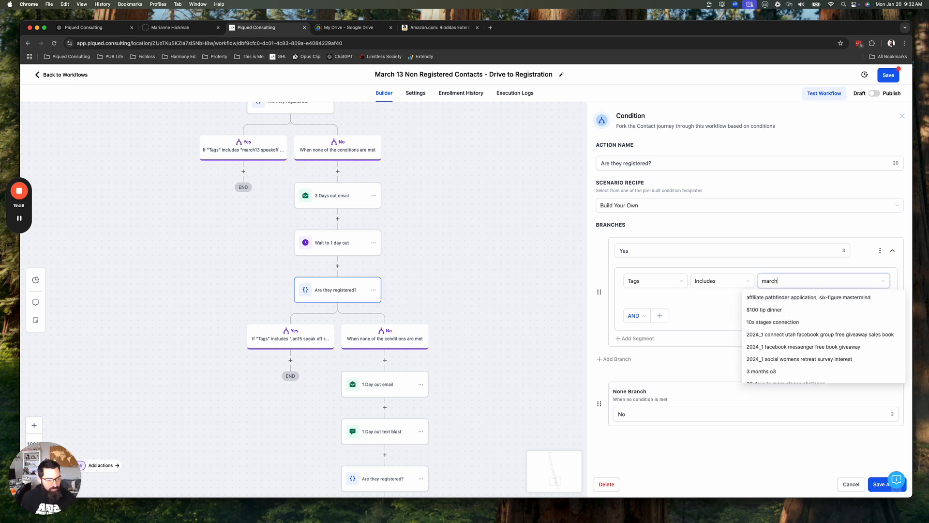
{"action": "left_click", "coordinate": [811, 310]}
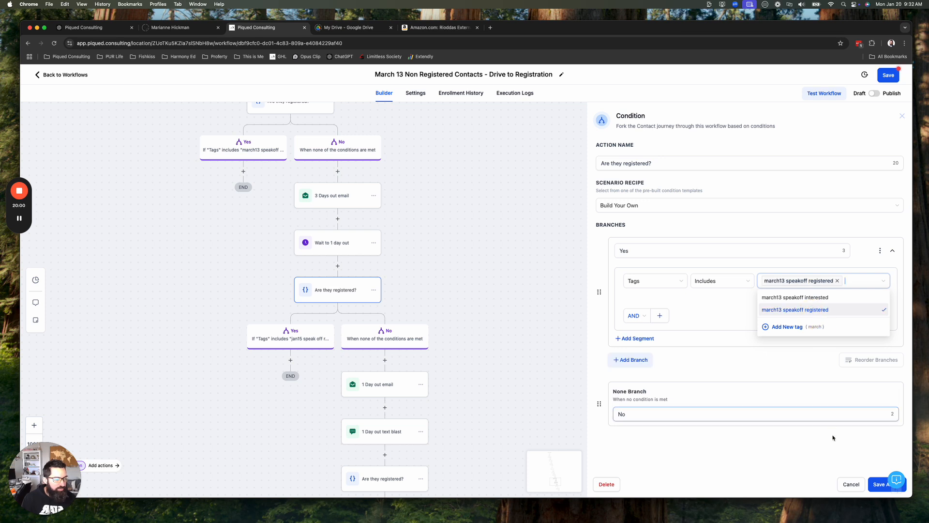
{"action": "left_click", "coordinate": [583, 355]}
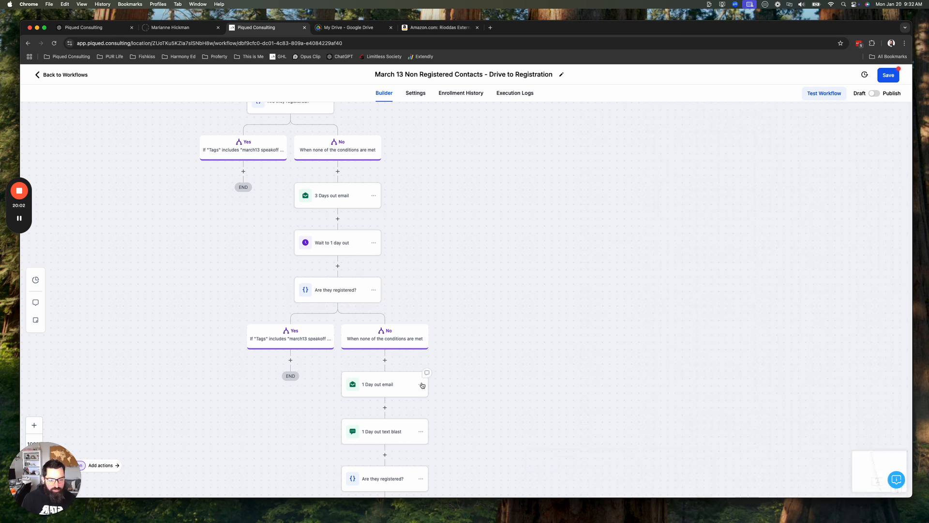
Set the 1 Day out email's template to 'March 13 - Cold Email 1 Day Out' and save.
{"action": "left_click_drag", "start_coordinate": [422, 383], "coordinate": [390, 312]}
{"action": "left_click", "coordinate": [353, 313]}
{"action": "left_click", "coordinate": [803, 311]}
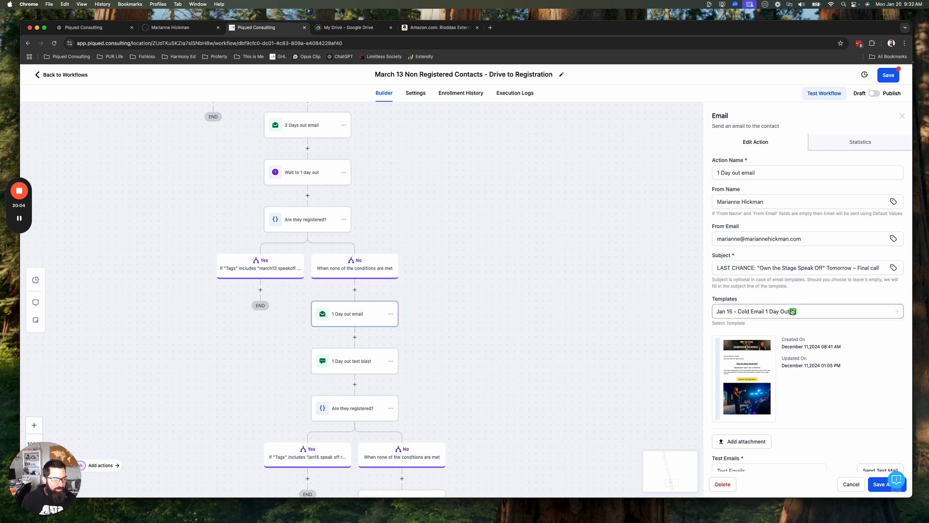
{"action": "type", "text": "march"}
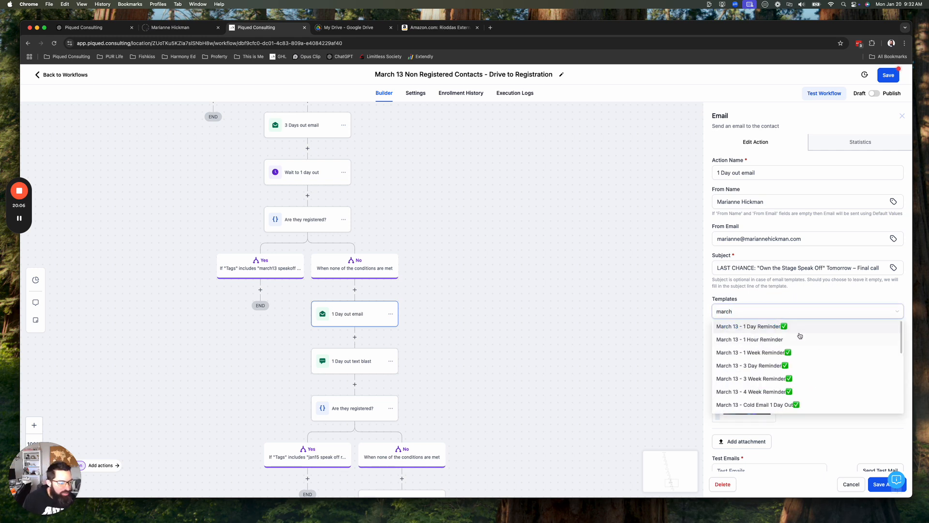
{"action": "scroll", "coordinate": [774, 363], "scroll_direction": "down", "scroll_amount": 3}
{"action": "left_click", "coordinate": [787, 350]}
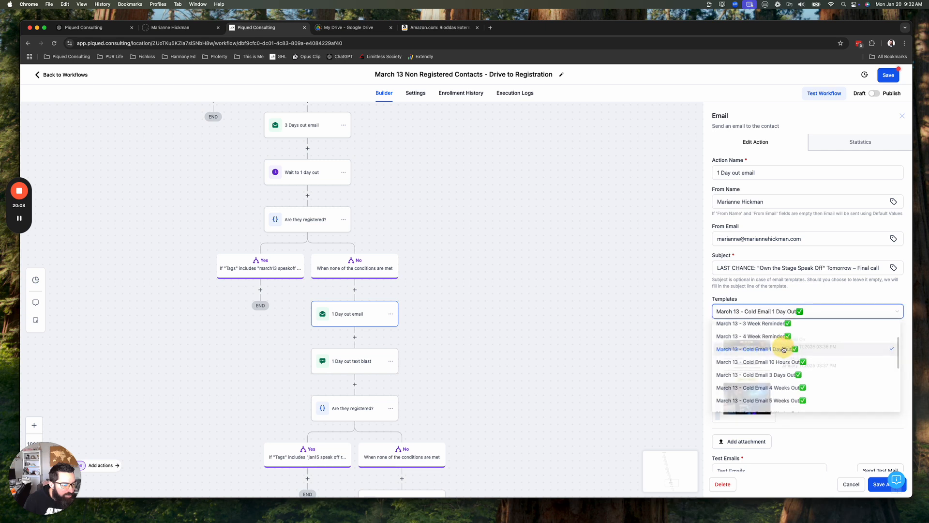
{"action": "left_click", "coordinate": [879, 484]}
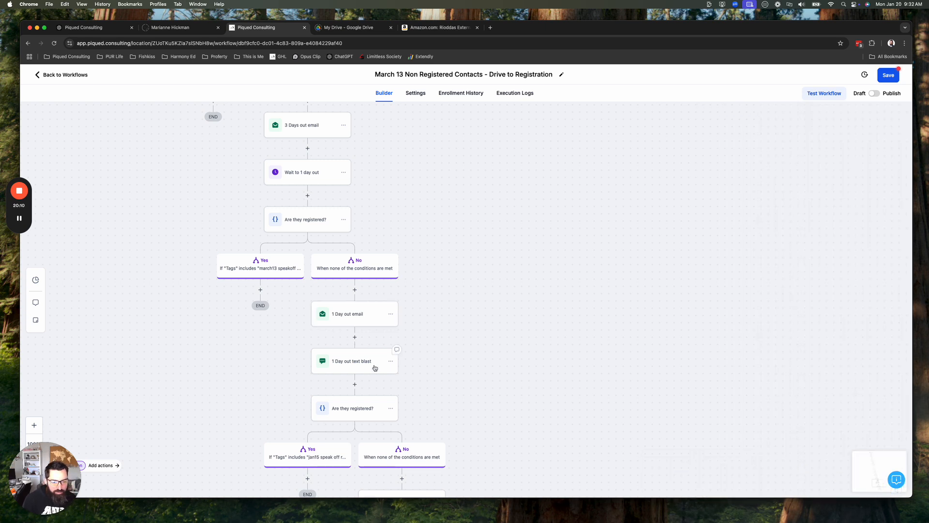
{"action": "left_click", "coordinate": [359, 359]}
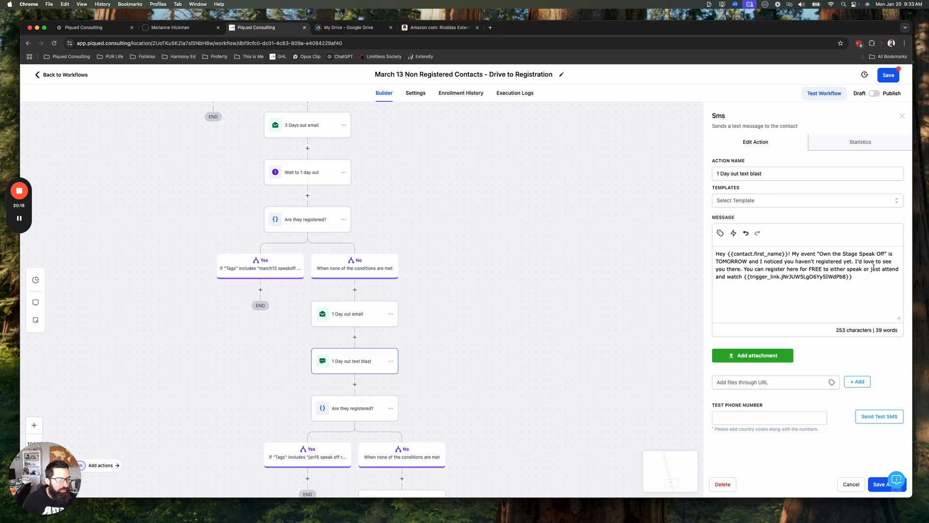
Replace the text blast's old trigger link with the March 13 Speak Off Registration link and save.
{"action": "left_click_drag", "start_coordinate": [865, 280], "coordinate": [745, 277]}
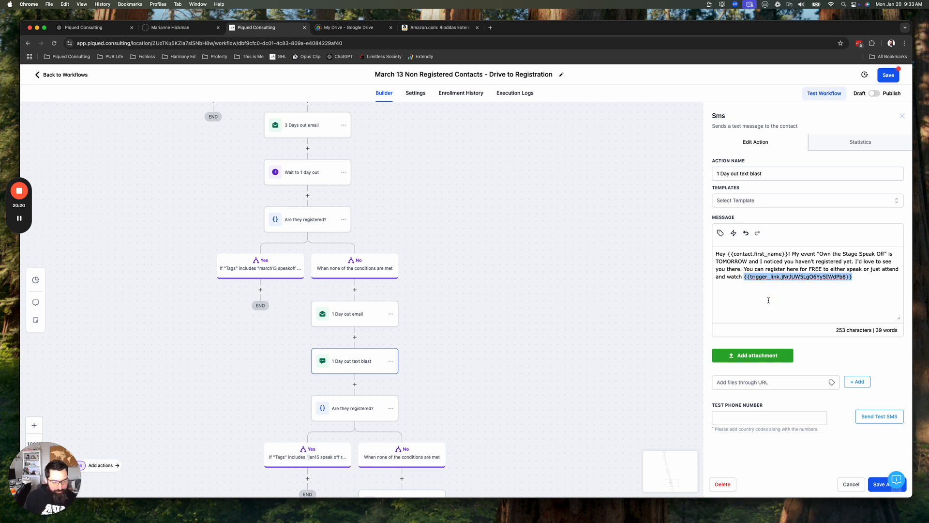
{"action": "key", "text": "BackSpace"}
{"action": "left_click", "coordinate": [734, 233]}
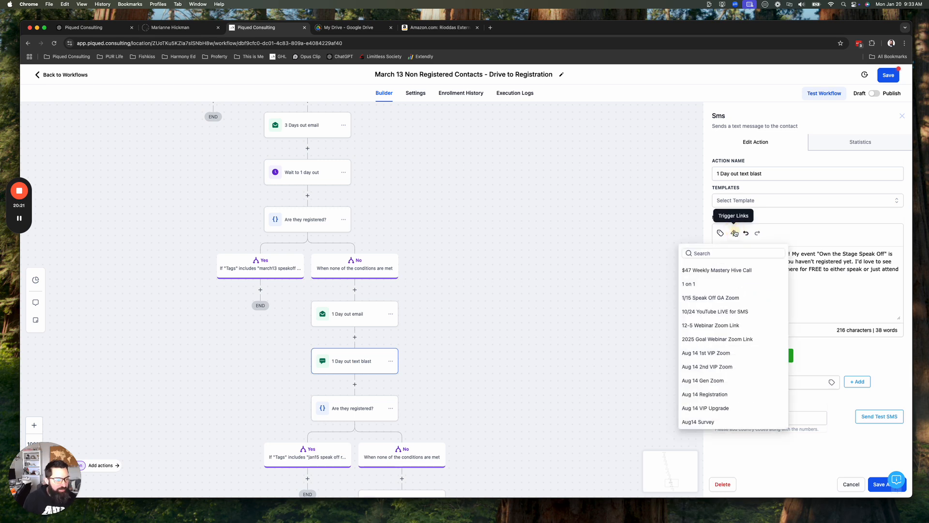
{"action": "left_click", "coordinate": [735, 257]}
{"action": "type", "text": "march"}
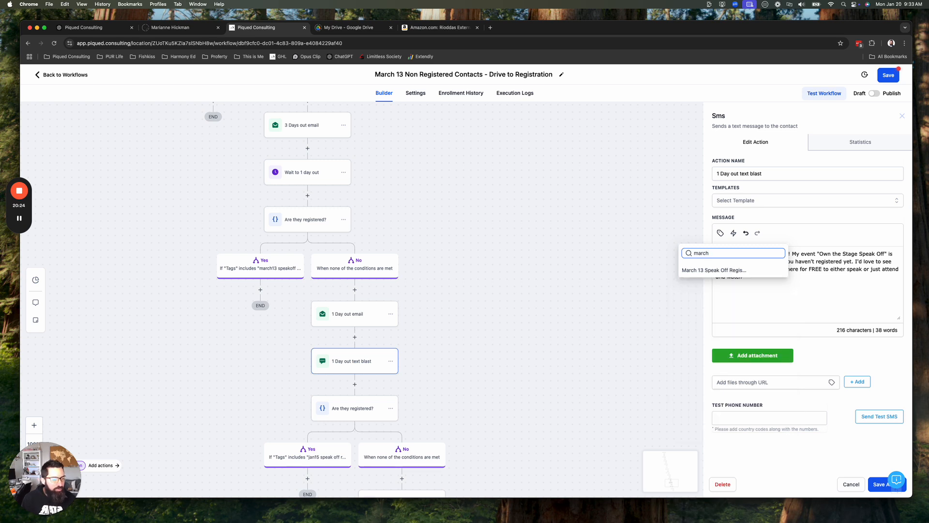
{"action": "left_click", "coordinate": [714, 270]}
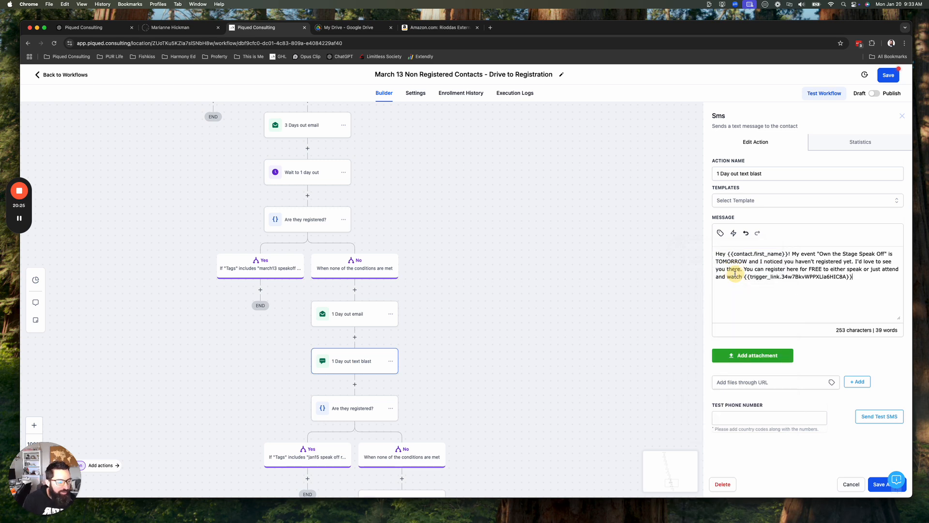
{"action": "left_click", "coordinate": [875, 482]}
{"action": "left_click_drag", "start_coordinate": [451, 166], "coordinate": [444, 317]}
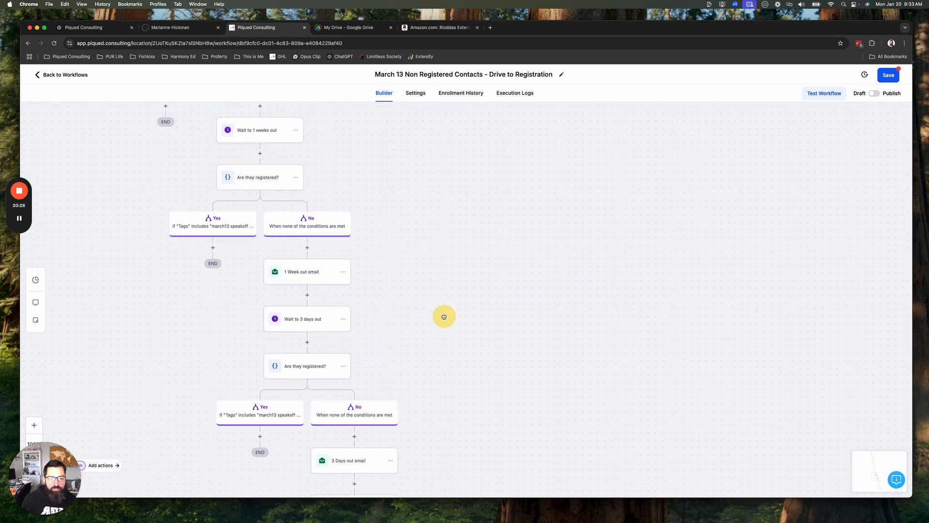
Copy the reply-OUT opt-out paragraph from the 4 weeks out text blast.
{"action": "left_click_drag", "start_coordinate": [409, 177], "coordinate": [469, 338]}
{"action": "left_click_drag", "start_coordinate": [439, 211], "coordinate": [474, 339]}
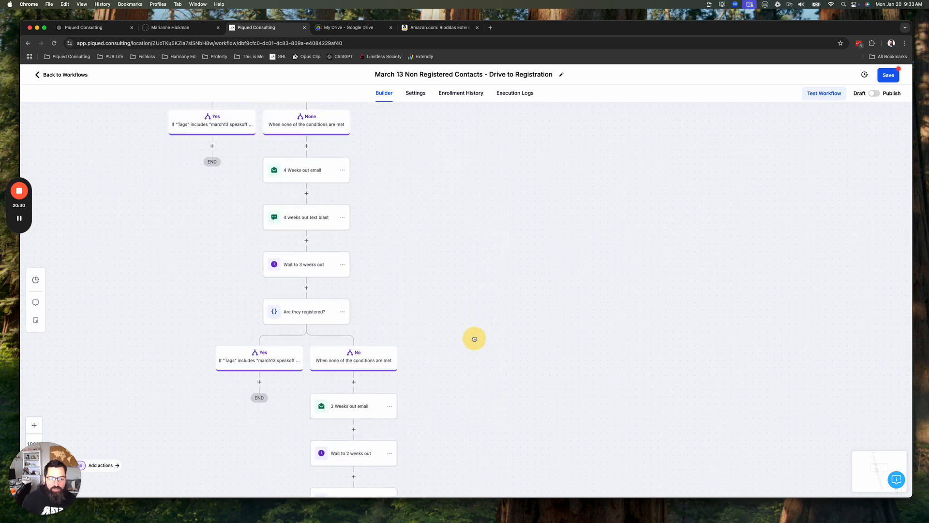
{"action": "left_click", "coordinate": [310, 224]}
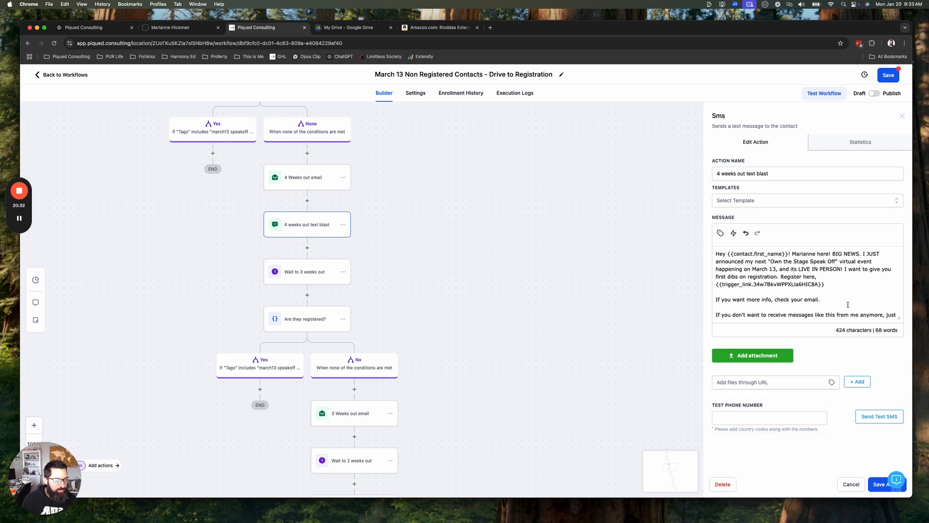
{"action": "scroll", "coordinate": [848, 305], "scroll_direction": "down", "scroll_amount": 1}
{"action": "left_click_drag", "start_coordinate": [836, 315], "coordinate": [711, 312]}
{"action": "key", "text": "super+c"}
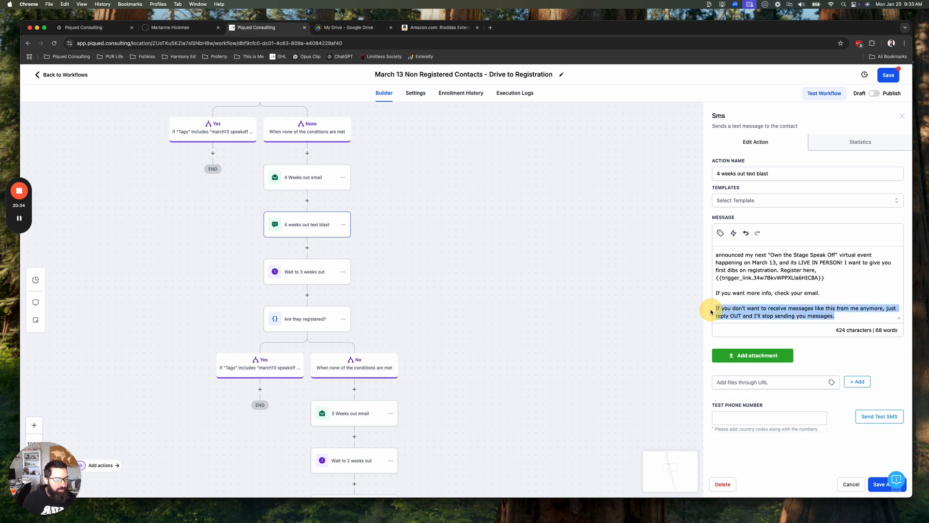
{"action": "scroll", "coordinate": [510, 378], "scroll_direction": "down", "scroll_amount": 8}
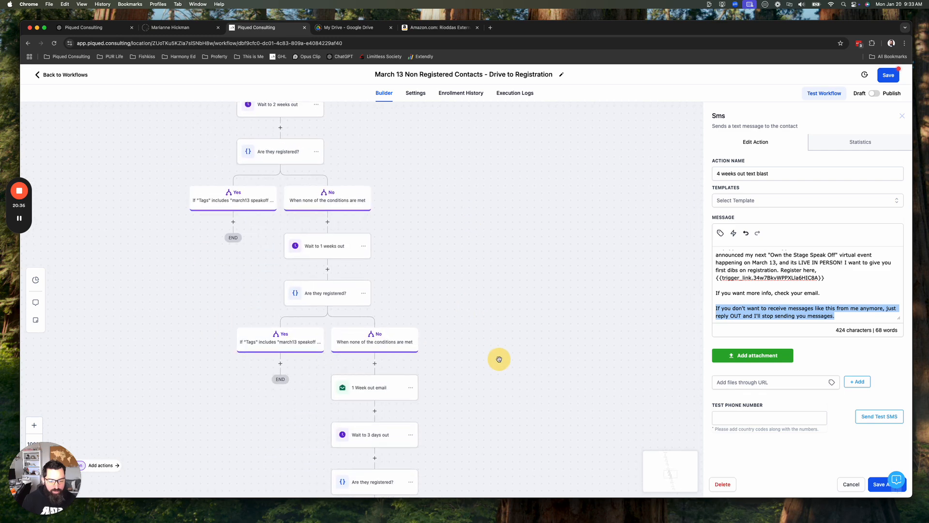
{"action": "scroll", "coordinate": [499, 359], "scroll_direction": "down", "scroll_amount": 10}
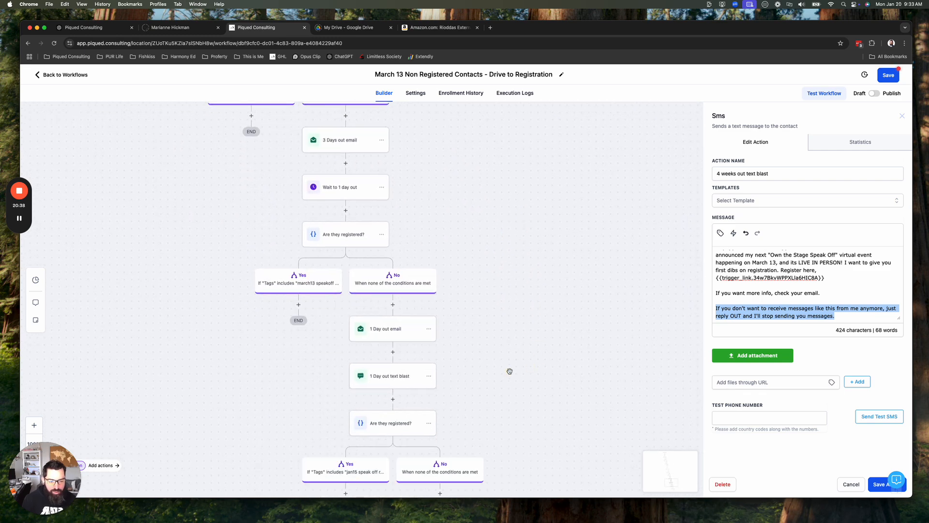
Paste the opt-out line on a new line after the 1 Day out text blast's link and save.
{"action": "left_click", "coordinate": [379, 374]}
{"action": "left_click", "coordinate": [856, 280]}
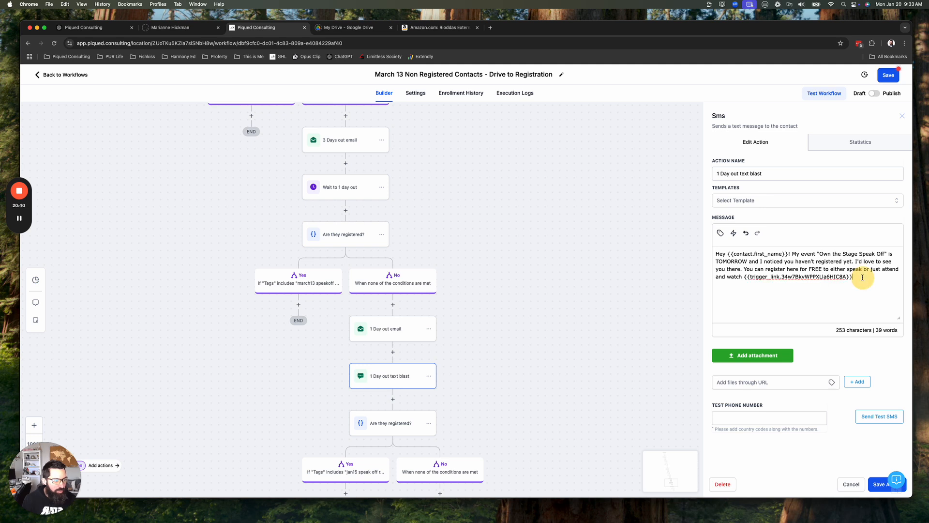
{"action": "key", "text": "Return"}
{"action": "key", "text": "Return"}
{"action": "key", "text": "super+v"}
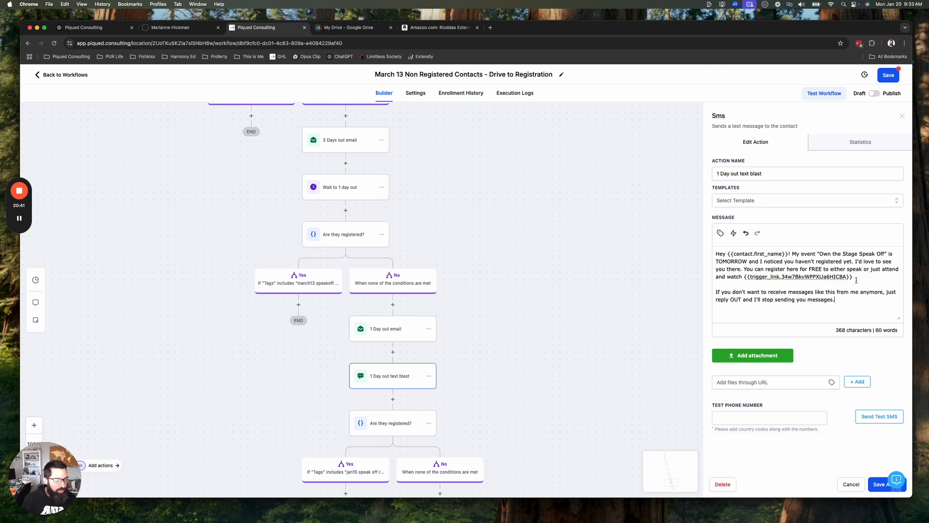
{"action": "left_click", "coordinate": [879, 485]}
{"action": "left_click_drag", "start_coordinate": [558, 375], "coordinate": [507, 224]}
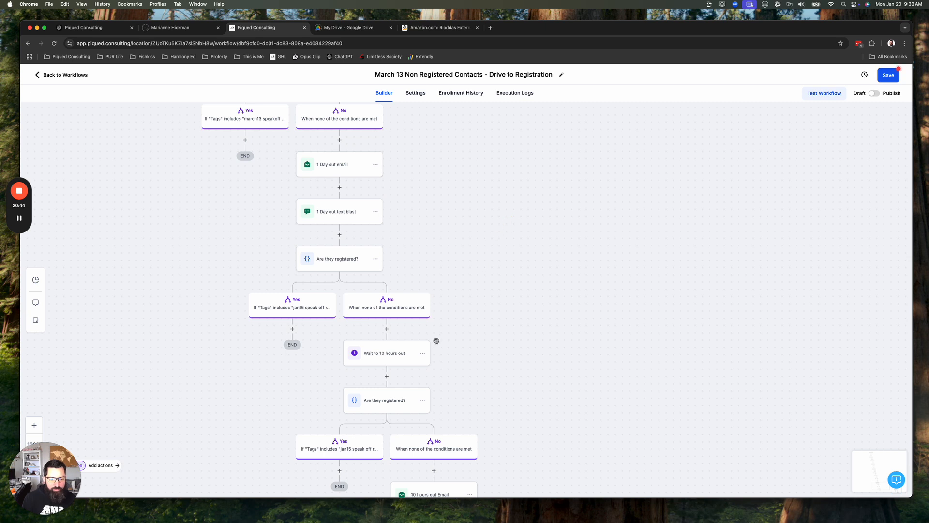
Move Wait to 10 hours out to sit right under the 1 Day out text blast.
{"action": "left_click", "coordinate": [423, 353]}
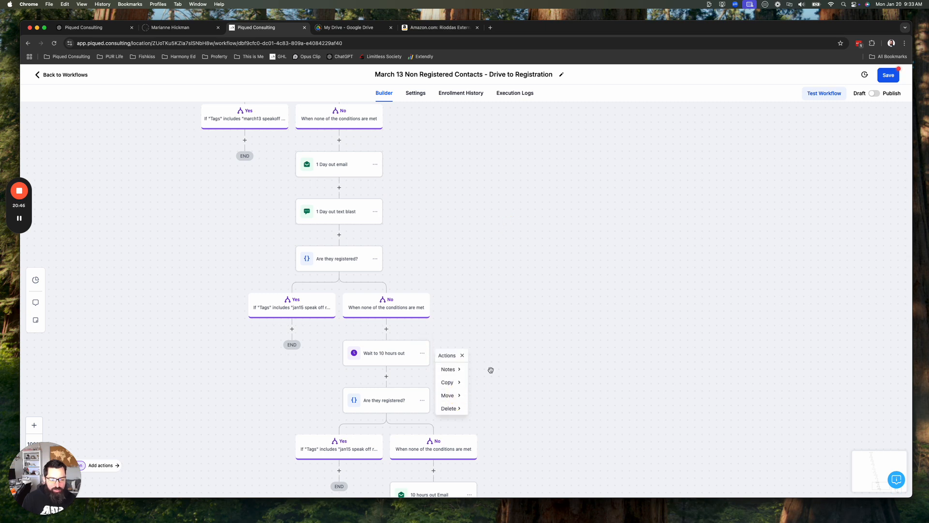
{"action": "left_click", "coordinate": [451, 395]}
{"action": "left_click", "coordinate": [489, 370]}
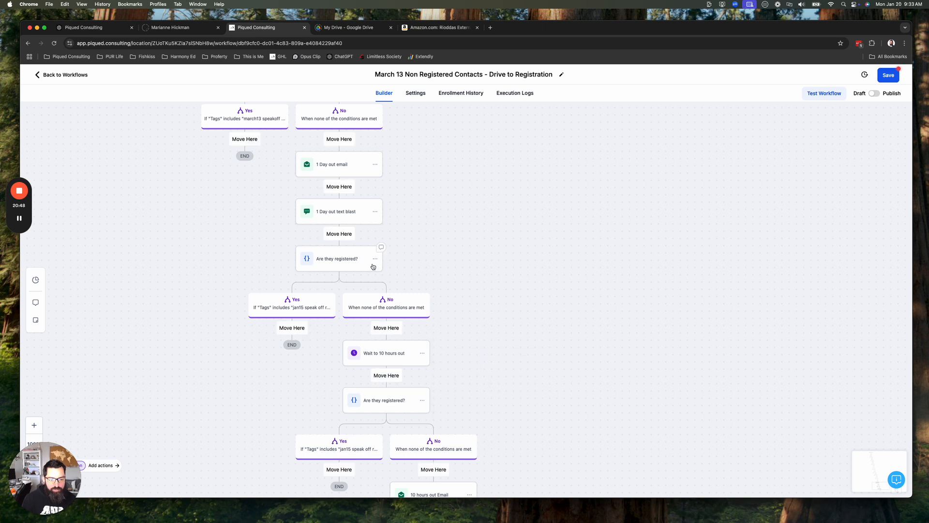
{"action": "left_click", "coordinate": [336, 236]}
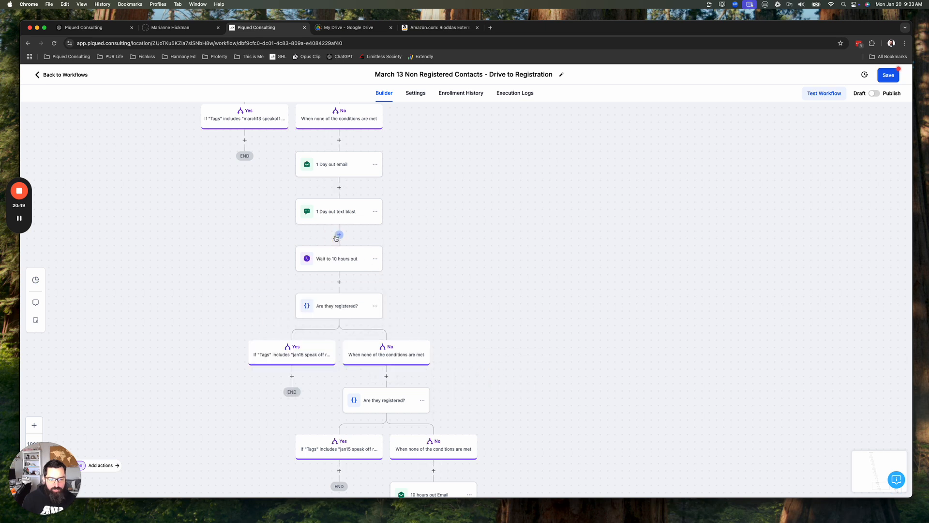
Replace the next check's jan15 tag with march13 speakoff registered and save.
{"action": "left_click", "coordinate": [339, 307]}
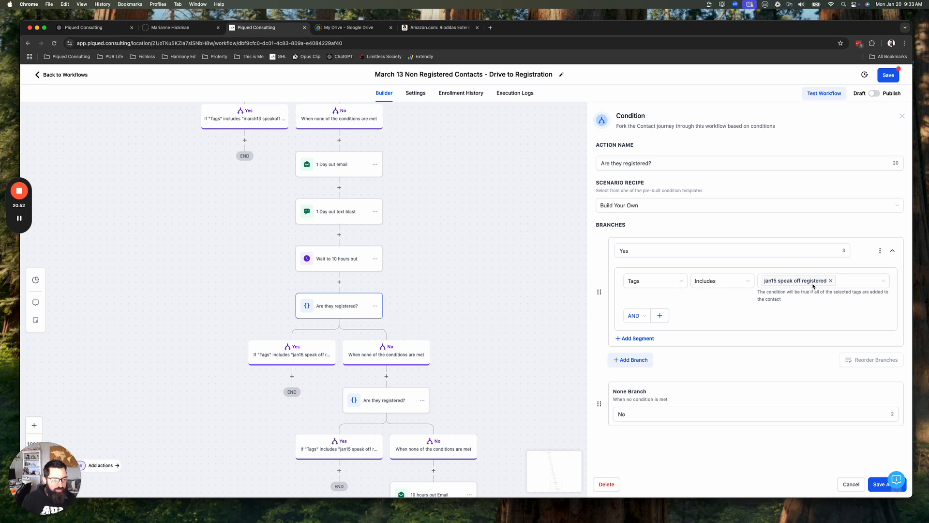
{"action": "left_click", "coordinate": [830, 281]}
{"action": "type", "text": "march"}
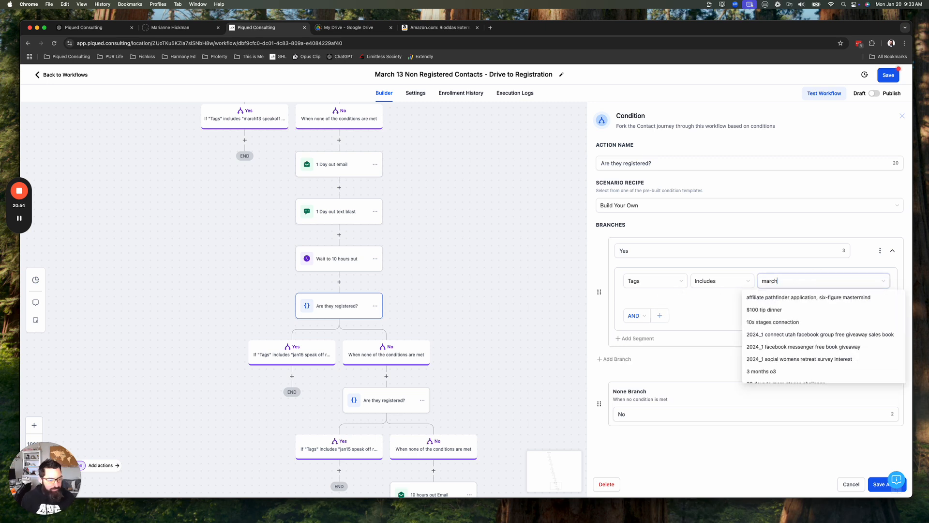
{"action": "left_click", "coordinate": [813, 310]}
{"action": "left_click", "coordinate": [709, 315]}
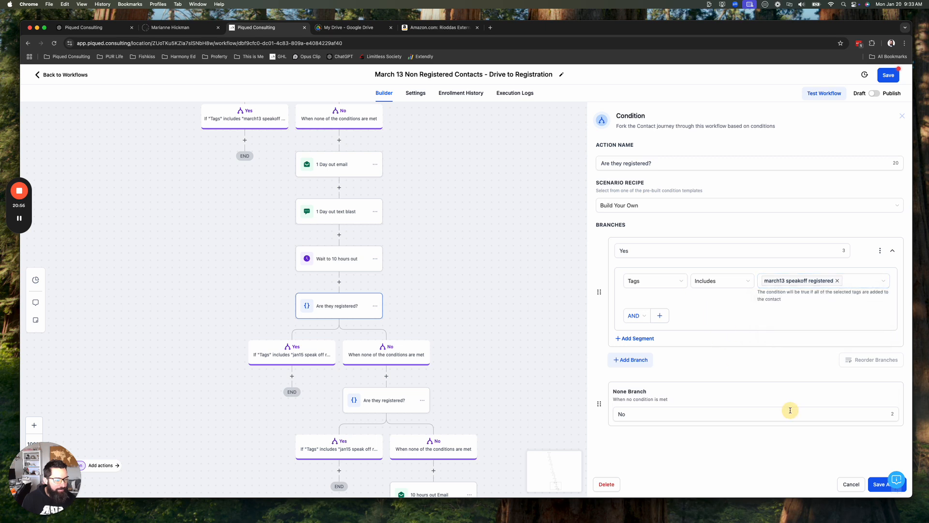
{"action": "left_click", "coordinate": [879, 483]}
{"action": "scroll", "coordinate": [499, 285], "scroll_direction": "down", "scroll_amount": 3}
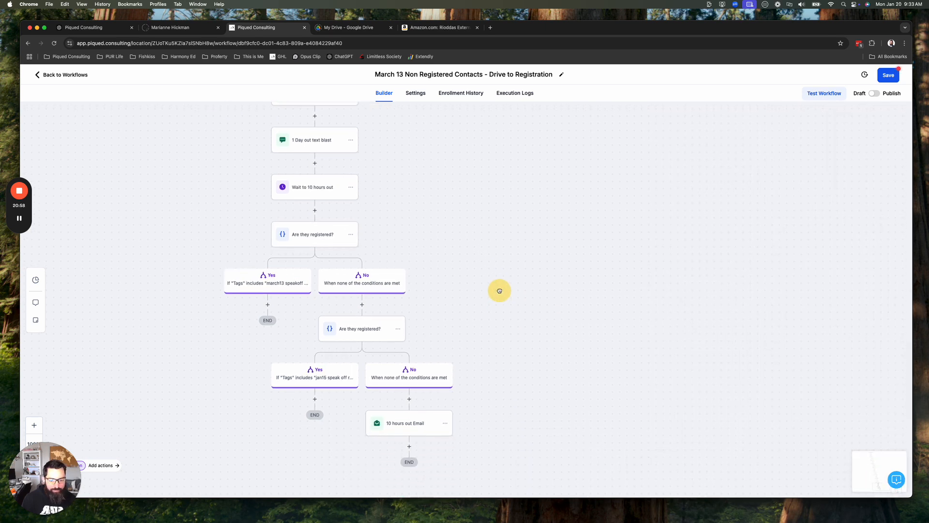
Move only the 10 hours out Email to sit directly under the march13 check's No branch.
{"action": "mouse_move", "coordinate": [21, 223]}
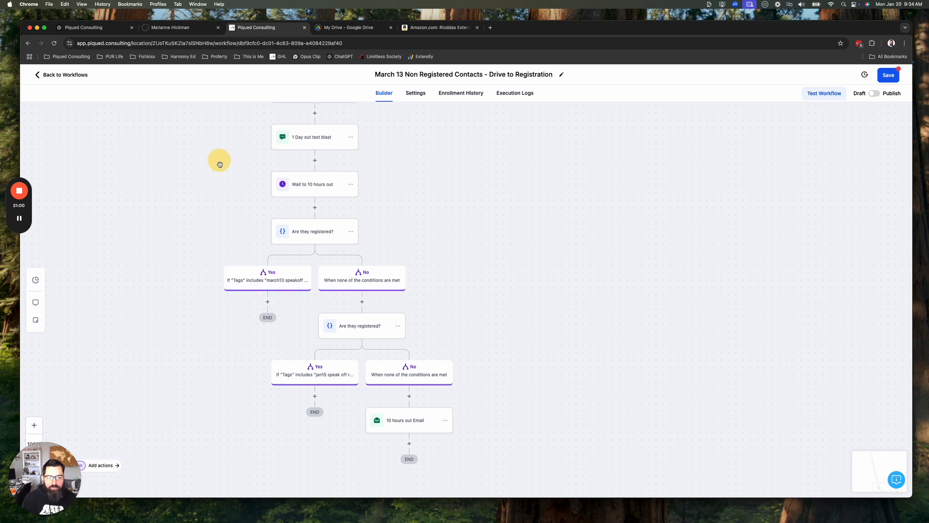
{"action": "left_click_drag", "start_coordinate": [218, 160], "coordinate": [214, 275]}
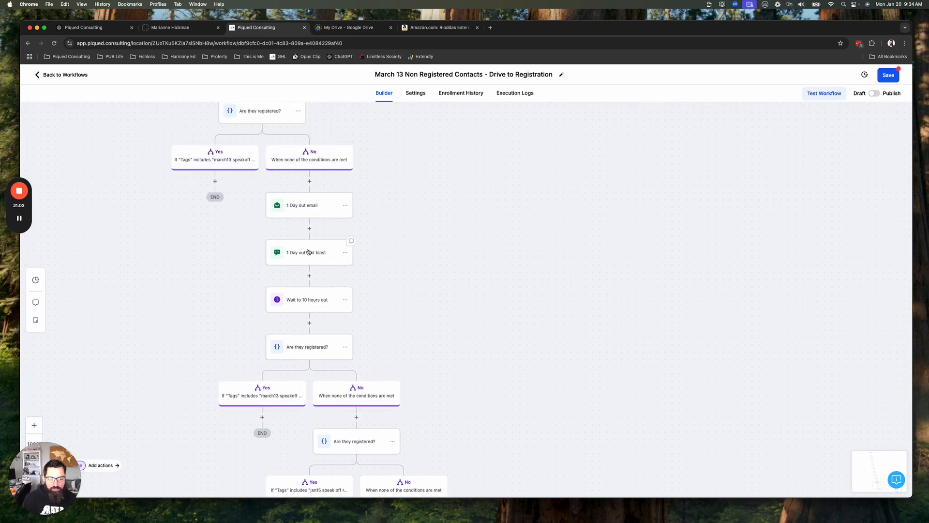
{"action": "scroll", "coordinate": [445, 346], "scroll_direction": "down", "scroll_amount": 5}
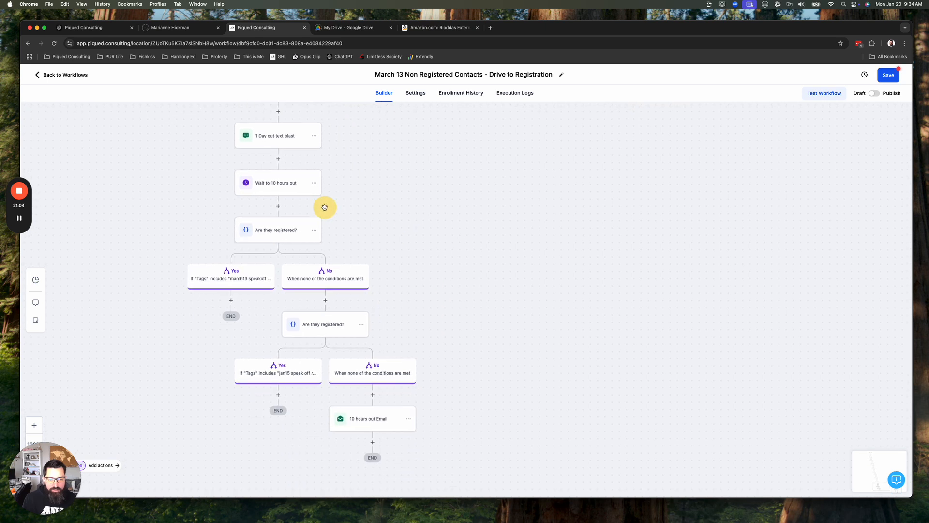
{"action": "left_click", "coordinate": [409, 419]}
{"action": "mouse_move", "coordinate": [436, 461]}
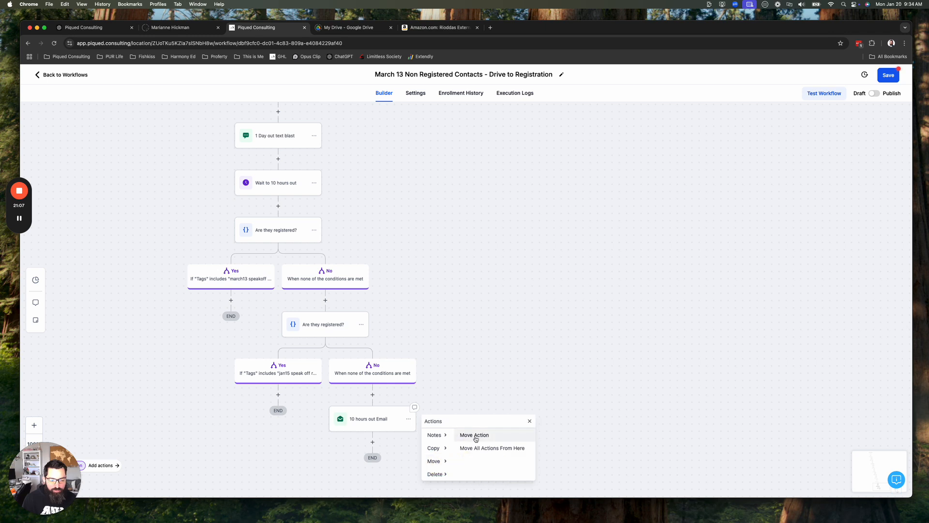
{"action": "left_click", "coordinate": [475, 435]}
{"action": "left_click", "coordinate": [325, 299]}
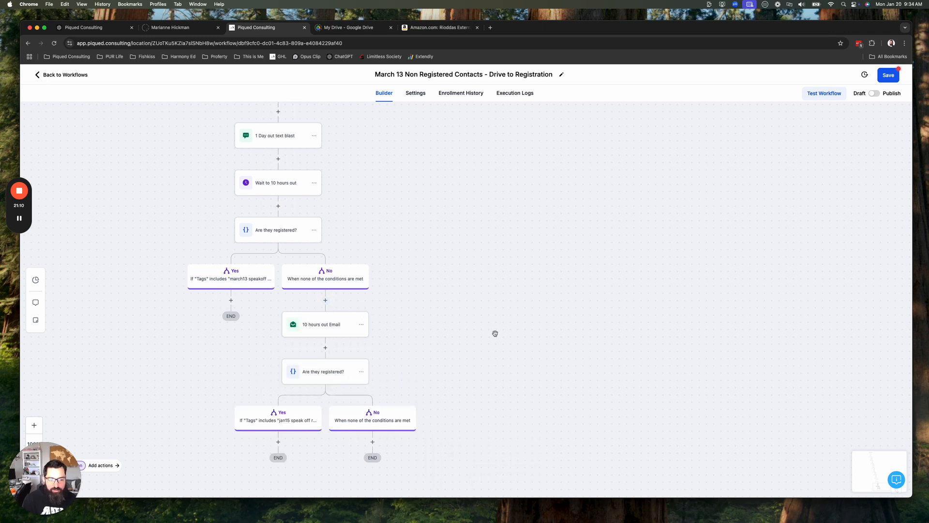
{"action": "left_click_drag", "start_coordinate": [494, 332], "coordinate": [480, 282]}
Delete the leftover jan15 registration check.
{"action": "left_click", "coordinate": [347, 321]}
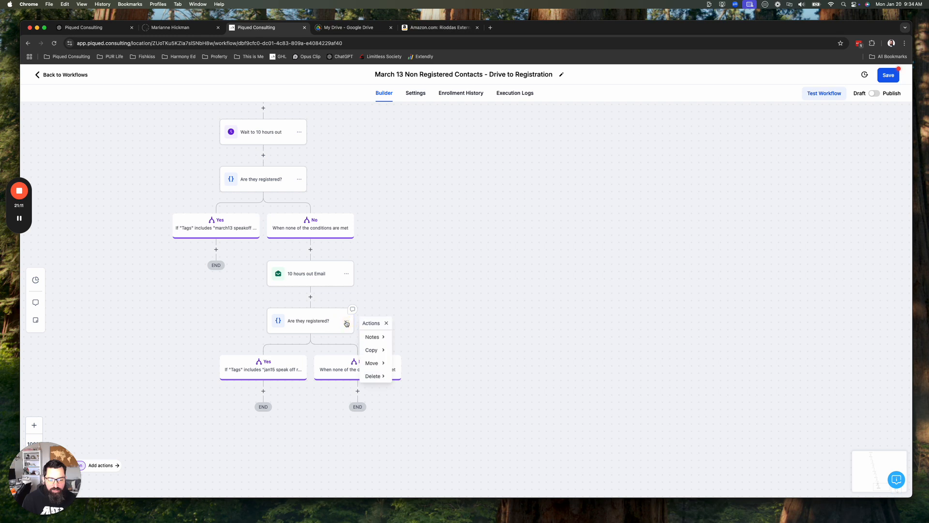
{"action": "left_click", "coordinate": [380, 377]}
{"action": "left_click", "coordinate": [415, 337]}
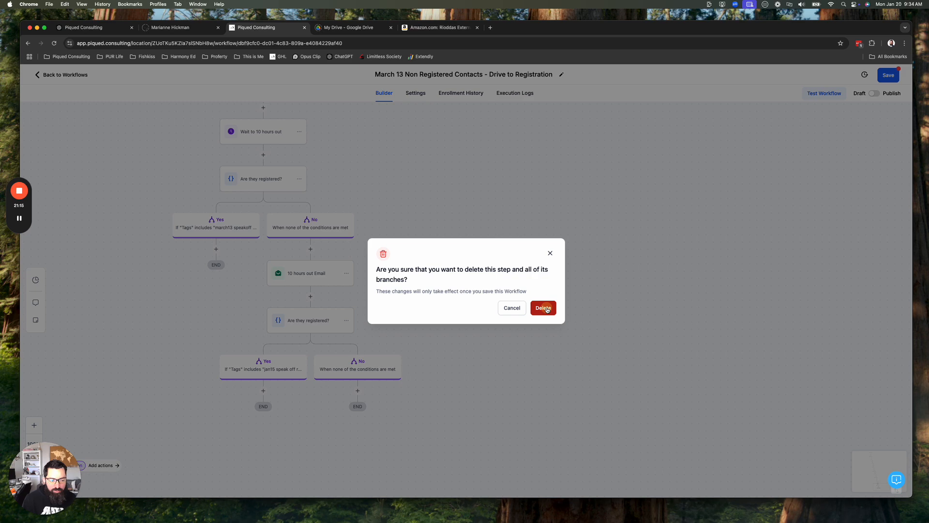
{"action": "left_click", "coordinate": [543, 308]}
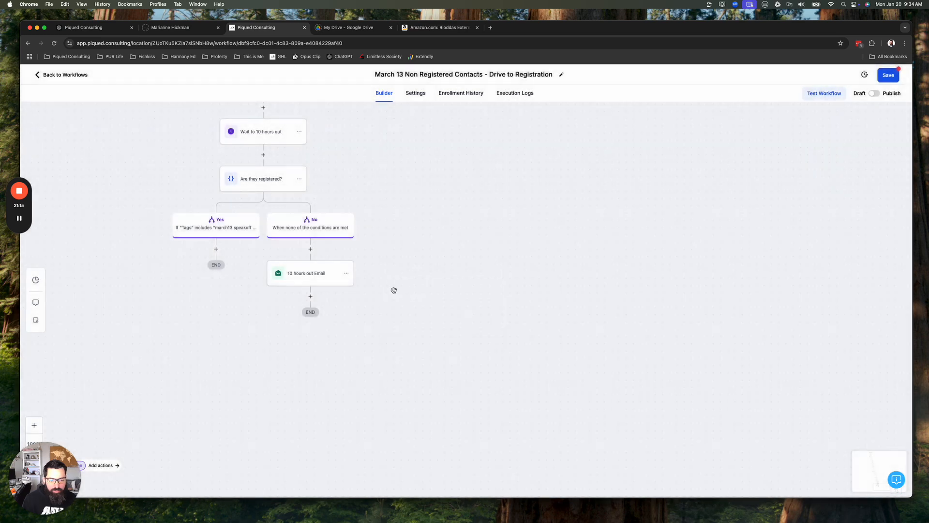
{"action": "left_click", "coordinate": [311, 278]}
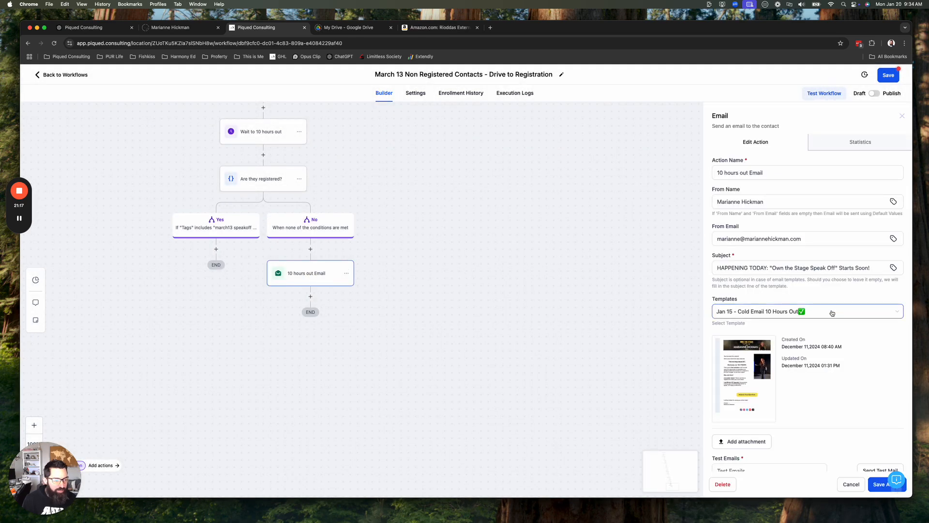
Set the 10 hours out Email to the 'March 13 - Cold Email 10 Hours Out' template and save the workflow.
{"action": "left_click", "coordinate": [832, 313]}
{"action": "type", "text": "march"}
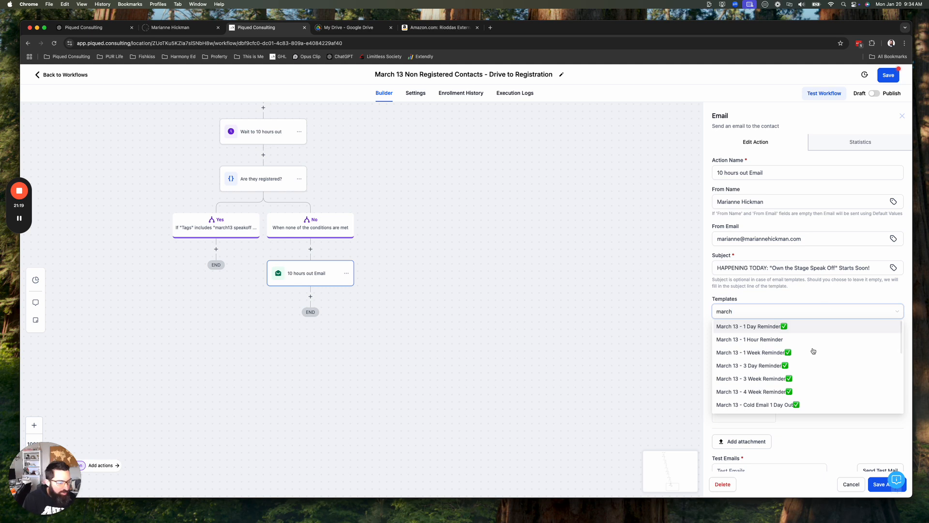
{"action": "scroll", "coordinate": [810, 359], "scroll_direction": "down", "scroll_amount": 2}
{"action": "scroll", "coordinate": [810, 360], "scroll_direction": "down", "scroll_amount": 3}
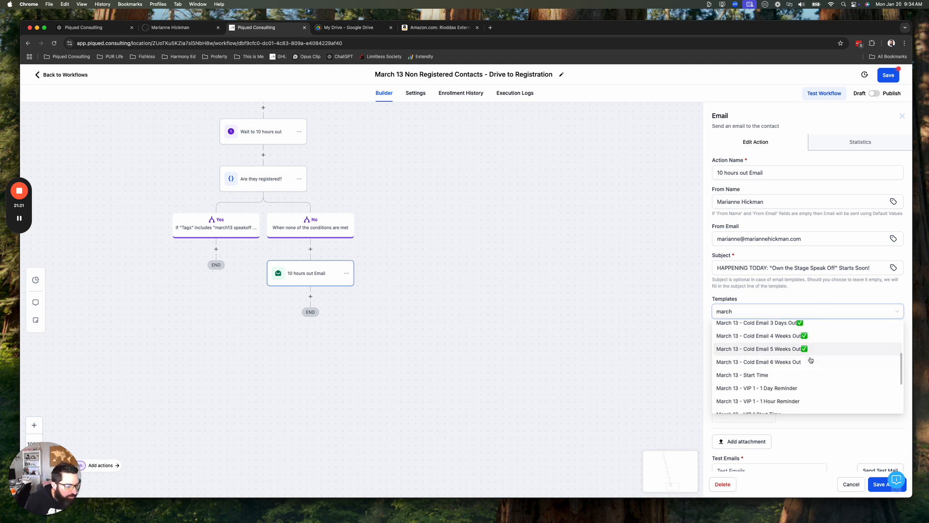
{"action": "scroll", "coordinate": [810, 359], "scroll_direction": "up", "scroll_amount": 1}
{"action": "left_click", "coordinate": [807, 355]}
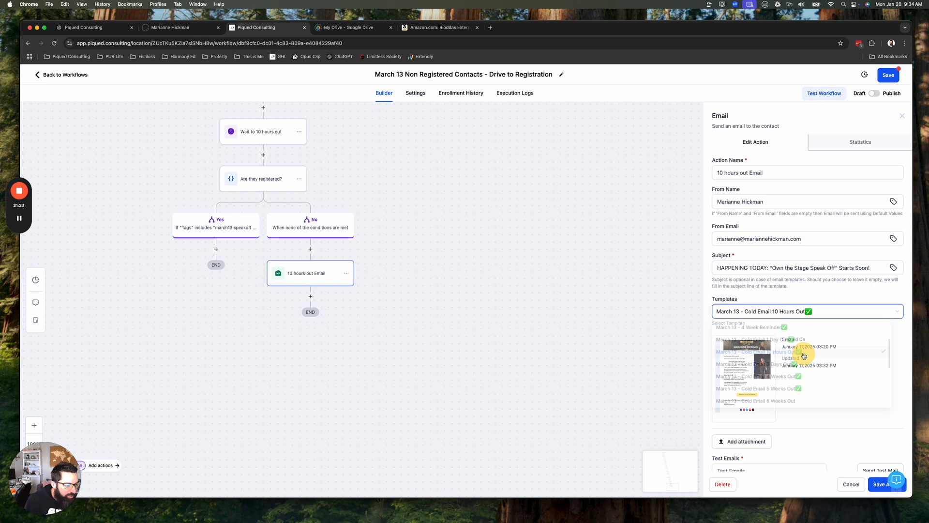
{"action": "left_click", "coordinate": [883, 484]}
{"action": "left_click_drag", "start_coordinate": [427, 186], "coordinate": [496, 354]}
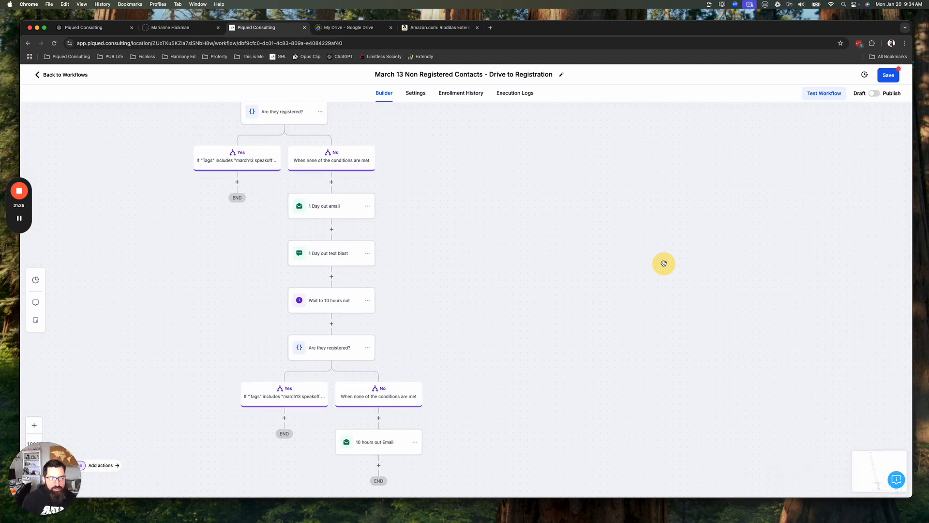
{"action": "left_click", "coordinate": [895, 72]}
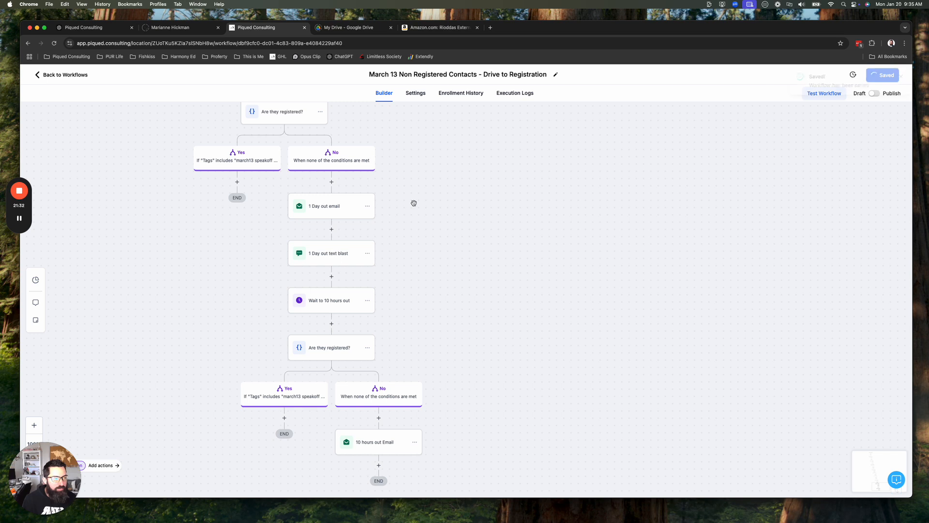
Scroll back up to the Contact Created trigger and the 'Set Event Start Time - 3/13 5pm' step.
{"action": "left_click_drag", "start_coordinate": [398, 193], "coordinate": [456, 362]}
{"action": "scroll", "coordinate": [456, 362], "scroll_direction": "up", "scroll_amount": 10}
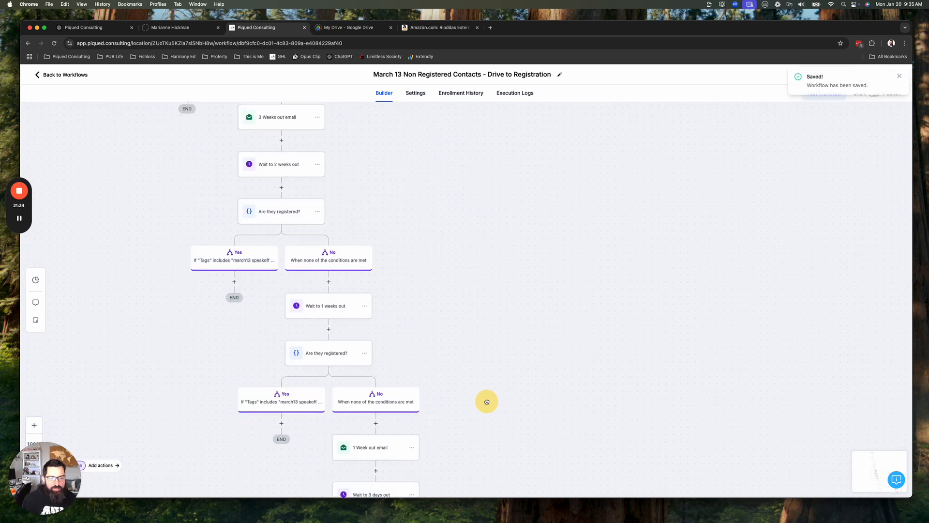
{"action": "scroll", "coordinate": [464, 402], "scroll_direction": "up", "scroll_amount": 5}
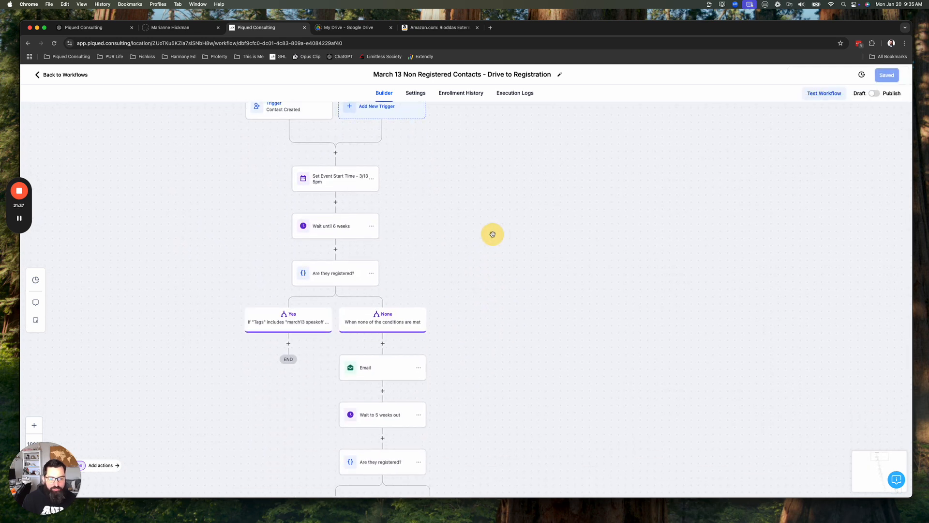
Inspect the Set Event Start Time, the 6-week wait, and the first 'Are they registered?' condition.
{"action": "left_click", "coordinate": [335, 179]}
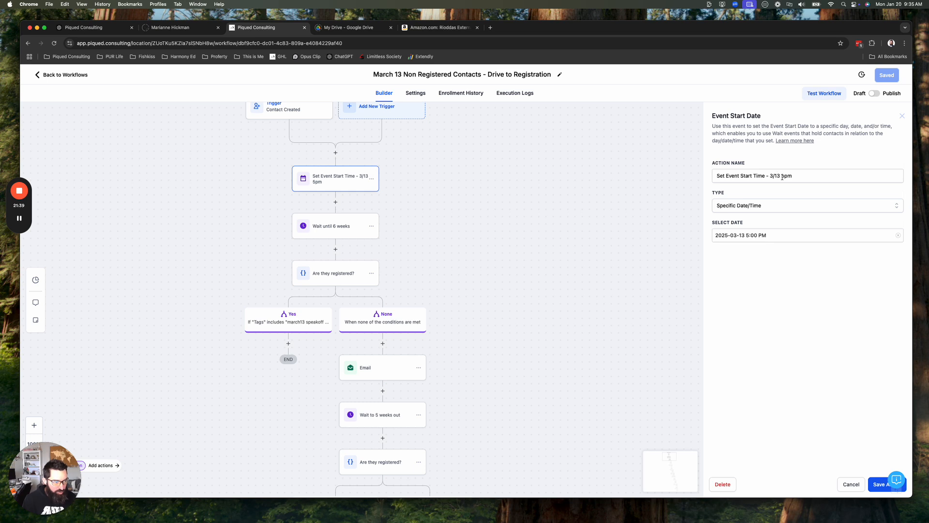
{"action": "left_click", "coordinate": [326, 232]}
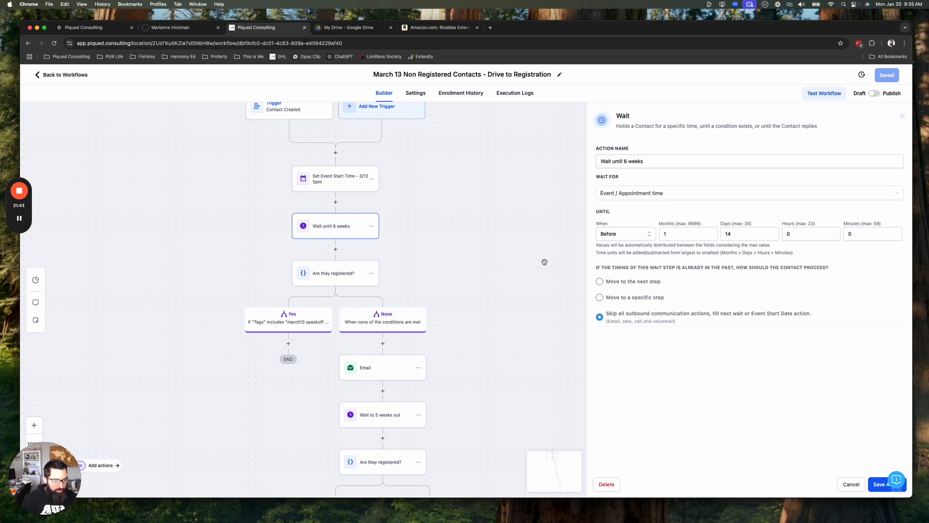
{"action": "scroll", "coordinate": [494, 218], "scroll_direction": "down", "scroll_amount": 2}
{"action": "left_click", "coordinate": [332, 235]}
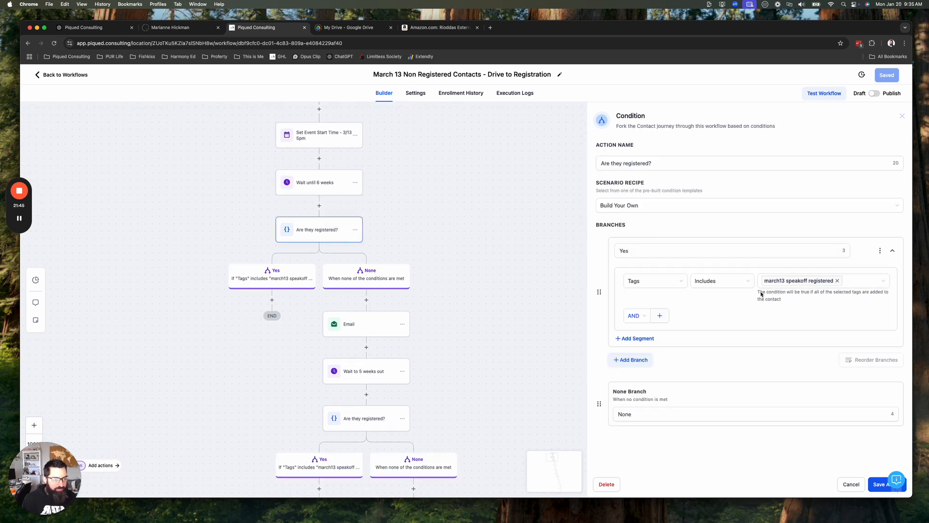
Review the first Email step's settings, confirming the 'March 13 - Cold Email 6 Weeks Out' template.
{"action": "left_click_drag", "start_coordinate": [503, 286], "coordinate": [466, 241]}
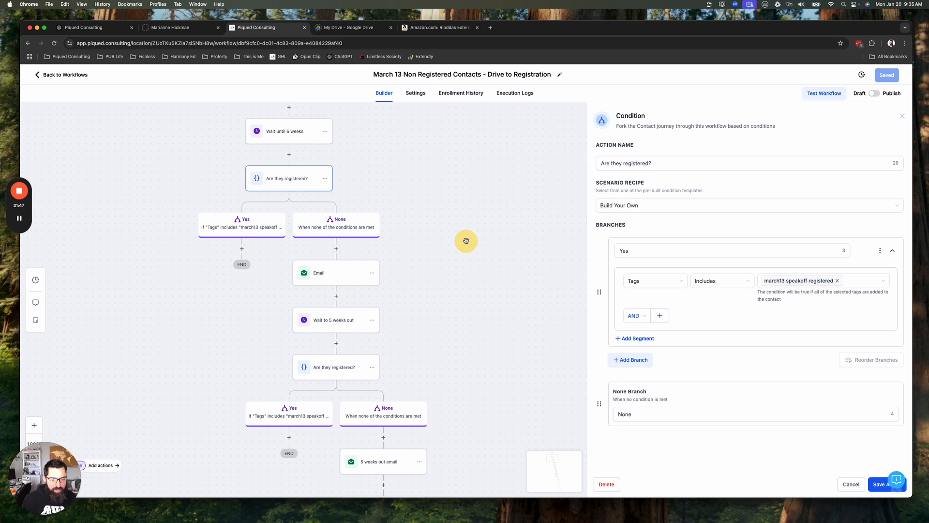
{"action": "left_click", "coordinate": [337, 274]}
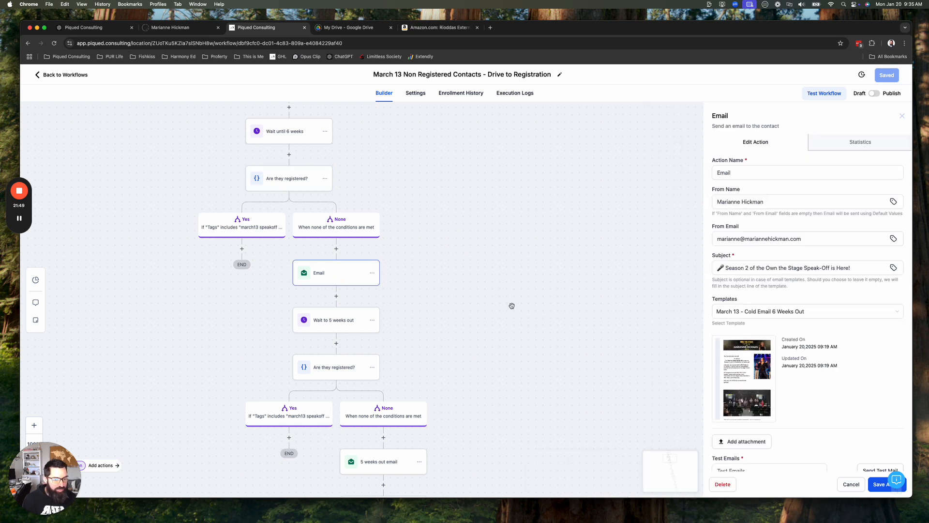
{"action": "scroll", "coordinate": [502, 304], "scroll_direction": "down", "scroll_amount": 3}
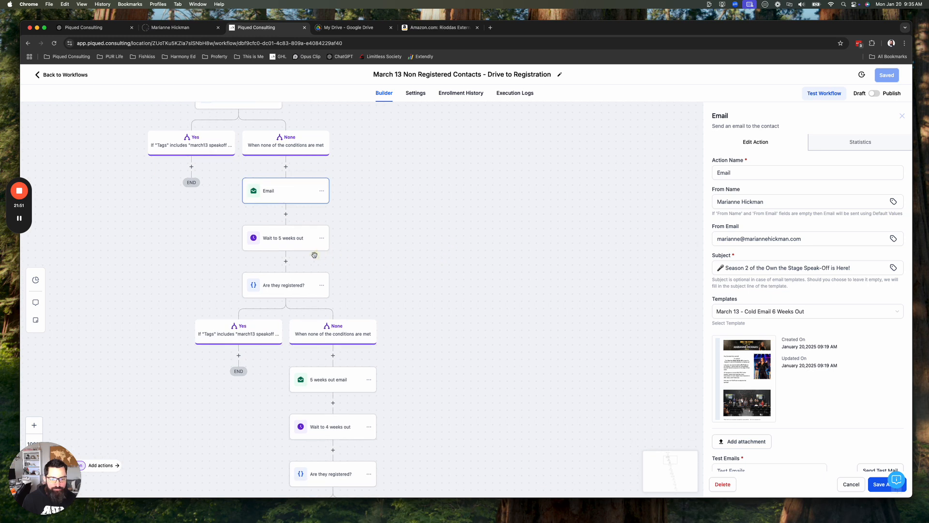
{"action": "scroll", "coordinate": [457, 232], "scroll_direction": "up", "scroll_amount": 4}
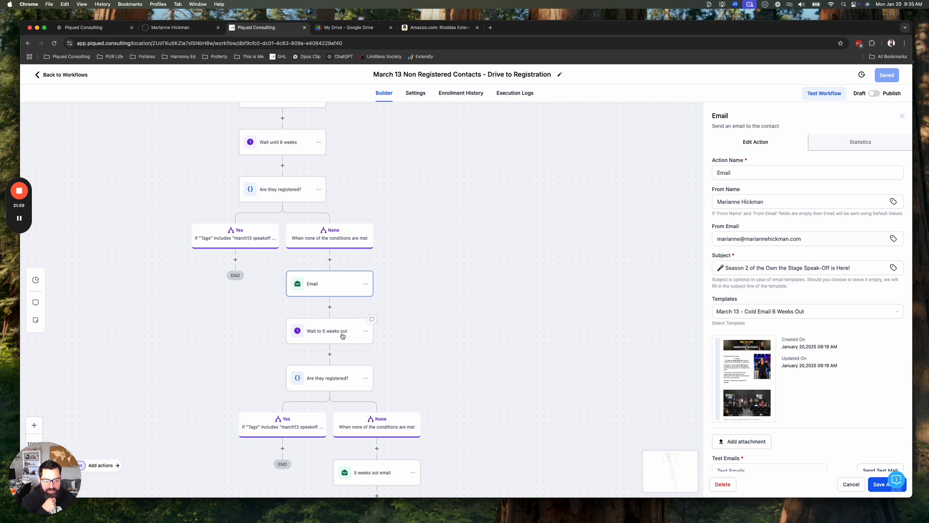
{"action": "scroll", "coordinate": [506, 361], "scroll_direction": "down", "scroll_amount": 4}
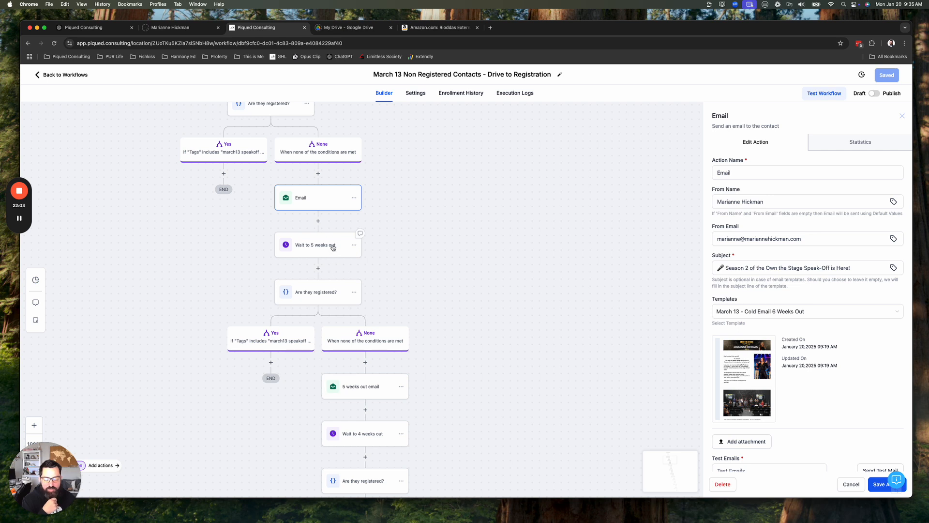
{"action": "scroll", "coordinate": [481, 275], "scroll_direction": "down", "scroll_amount": 2}
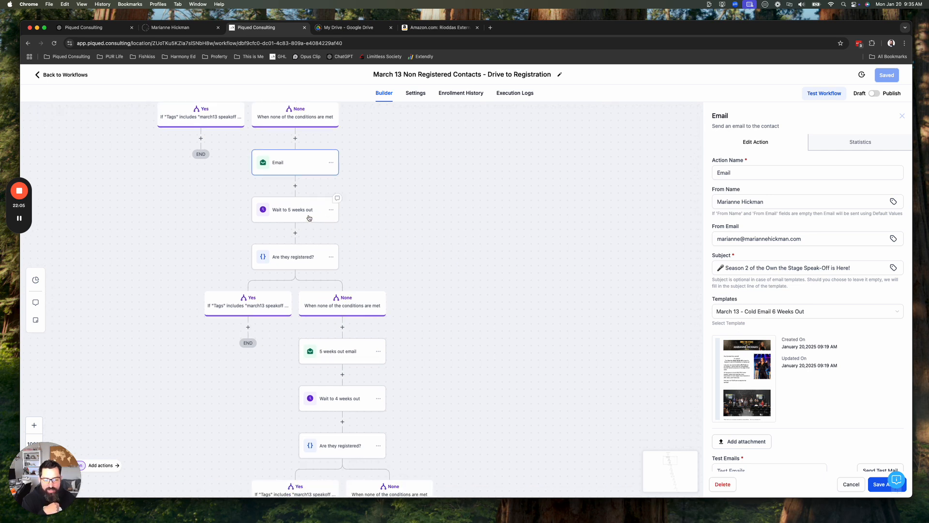
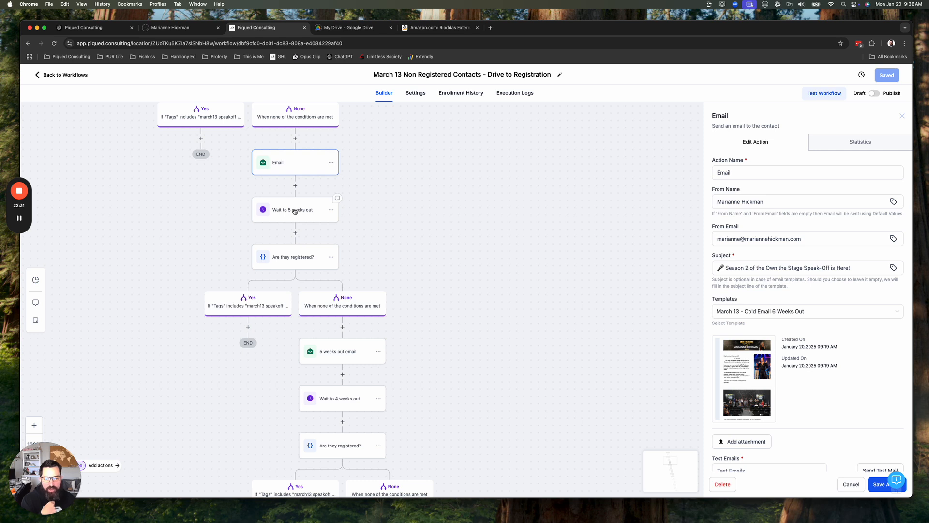
Change the Wait to 5 weeks out step from 4 to 7 days, holding until 1 month 7 days before.
{"action": "left_click_drag", "start_coordinate": [427, 209], "coordinate": [454, 266]}
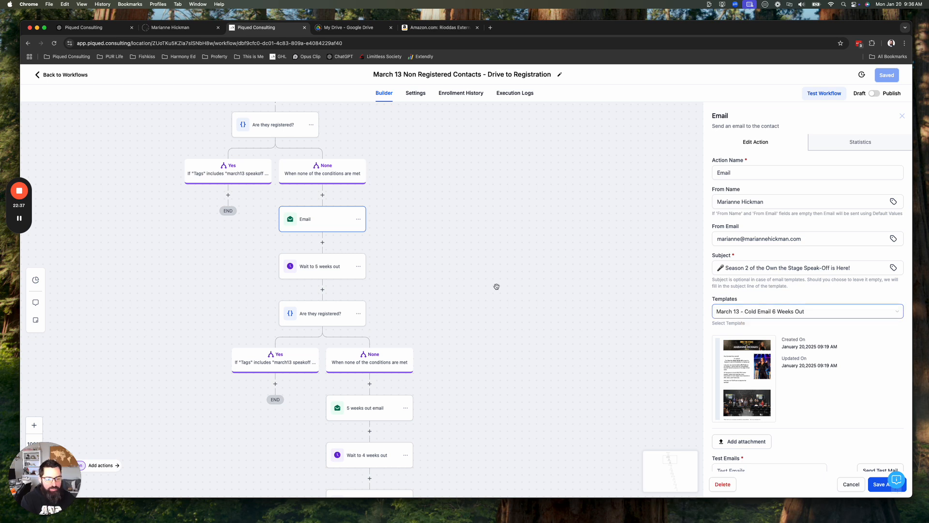
{"action": "left_click", "coordinate": [328, 264]}
{"action": "left_click_drag", "start_coordinate": [472, 344], "coordinate": [460, 317]}
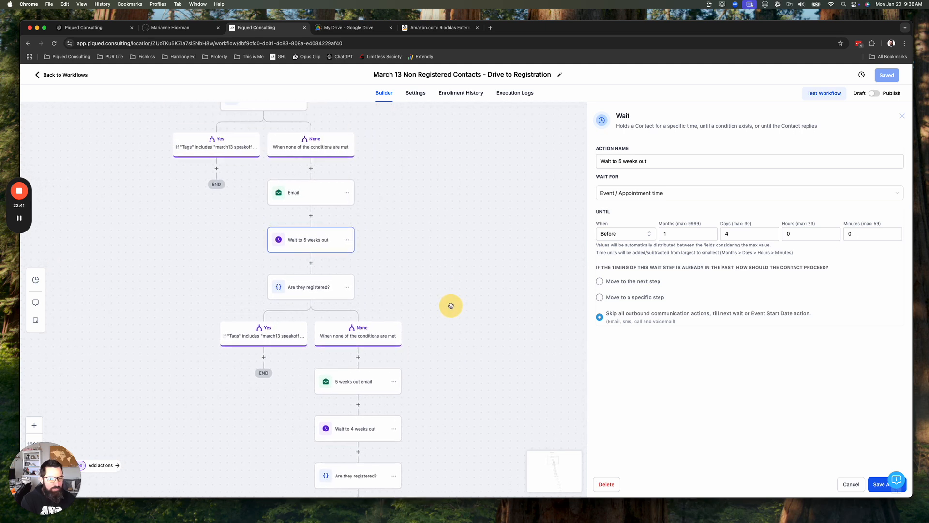
{"action": "left_click_drag", "start_coordinate": [730, 233], "coordinate": [709, 234]}
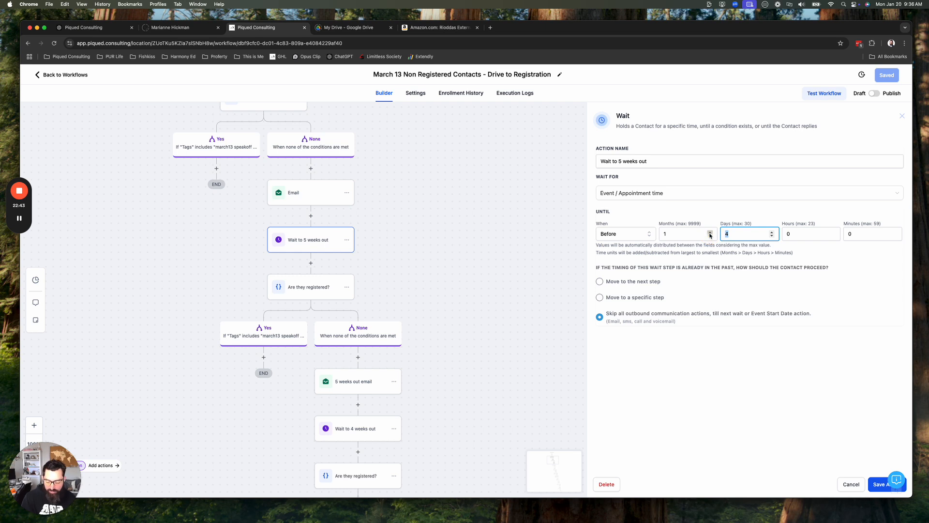
{"action": "type", "text": "7"}
{"action": "left_click", "coordinate": [877, 485]}
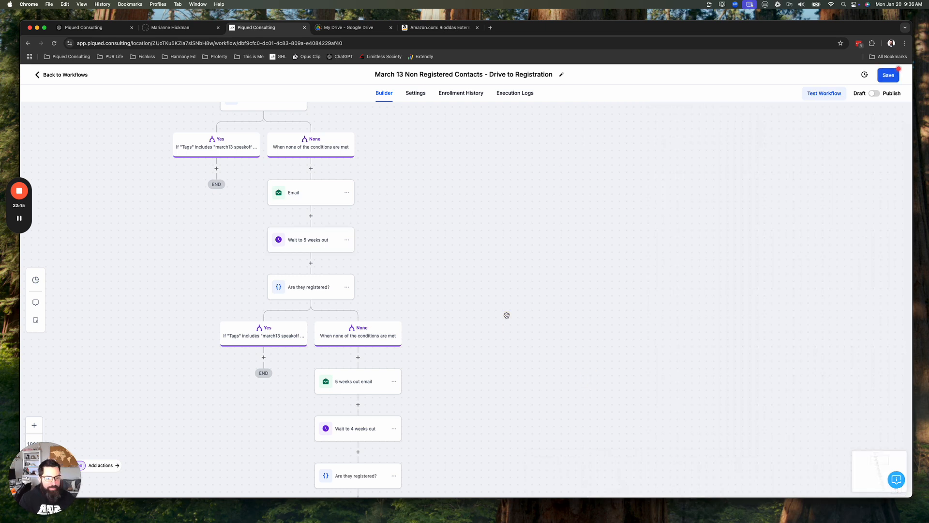
Review the following conditions, waits and emails down to the 4 Weeks out email's 'March 13 - Cold Email 4 Weeks Out' template.
{"action": "scroll", "coordinate": [323, 241], "scroll_direction": "down", "scroll_amount": 4}
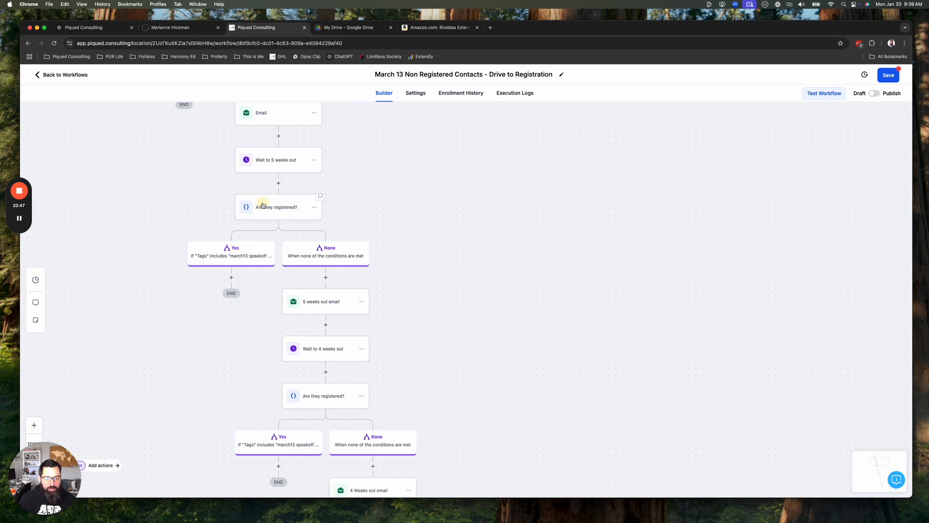
{"action": "left_click", "coordinate": [277, 207]}
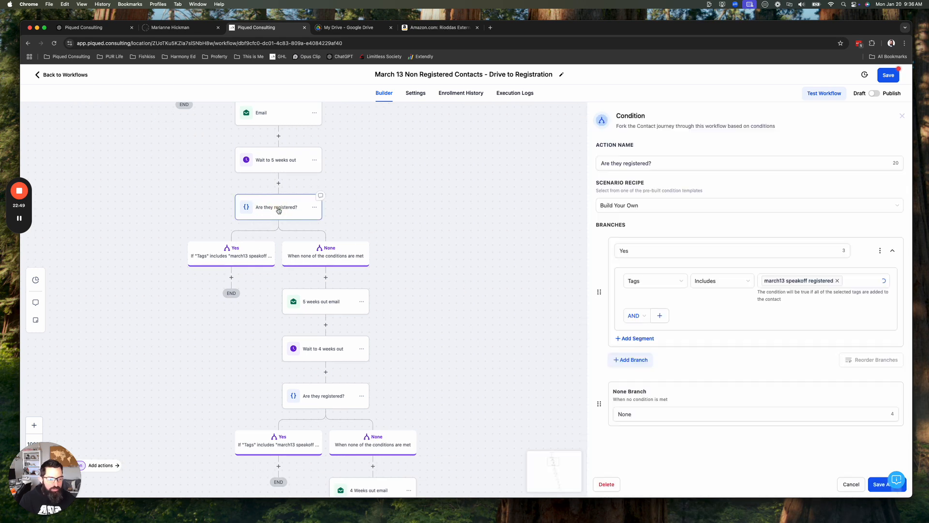
{"action": "left_click", "coordinate": [332, 301]}
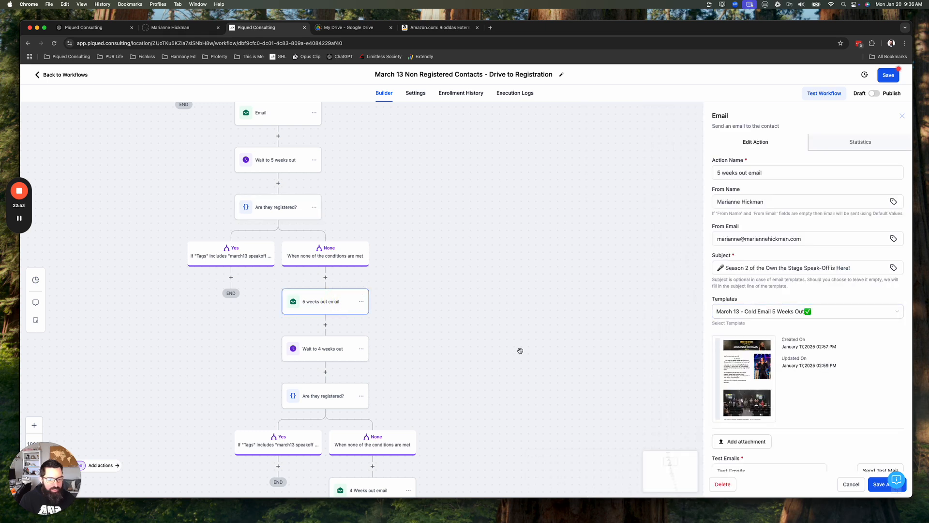
{"action": "scroll", "coordinate": [520, 351], "scroll_direction": "down", "scroll_amount": 4}
{"action": "left_click", "coordinate": [296, 259]}
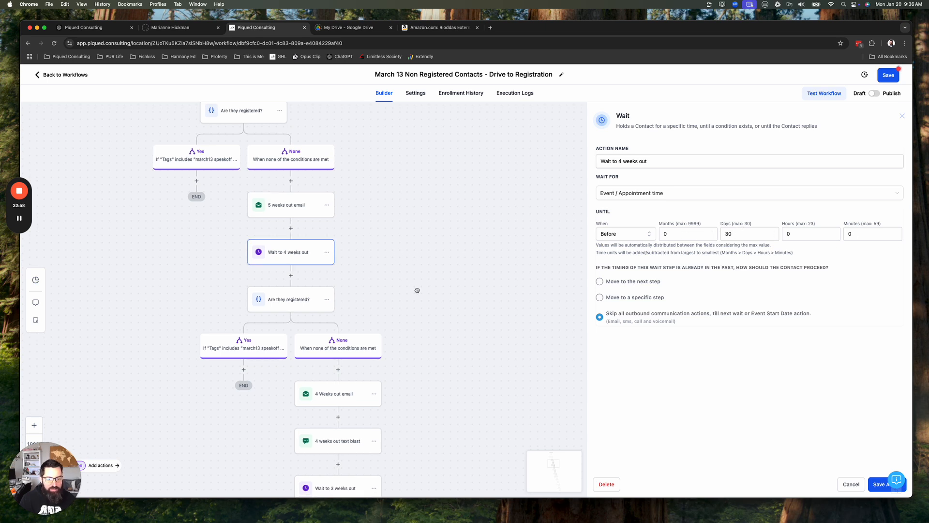
{"action": "scroll", "coordinate": [271, 251], "scroll_direction": "down", "scroll_amount": 3}
{"action": "left_click", "coordinate": [277, 236]}
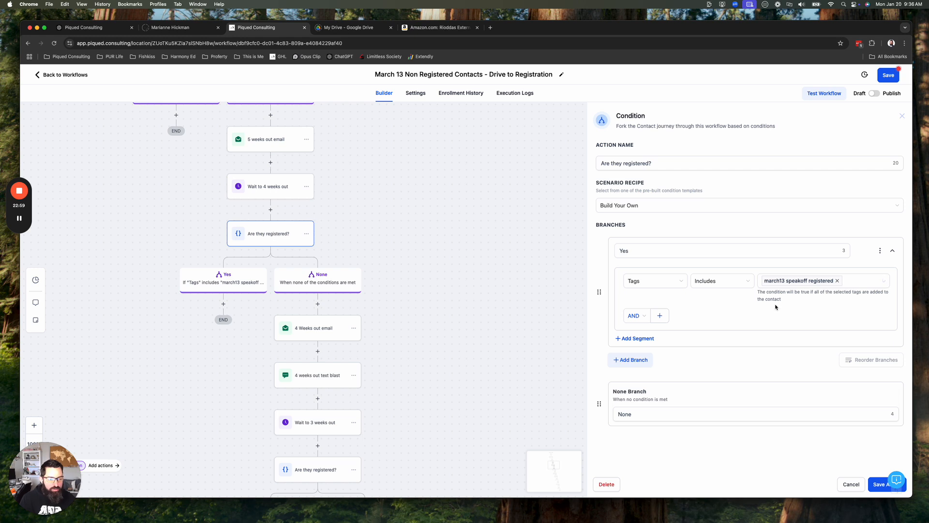
{"action": "left_click", "coordinate": [312, 327]}
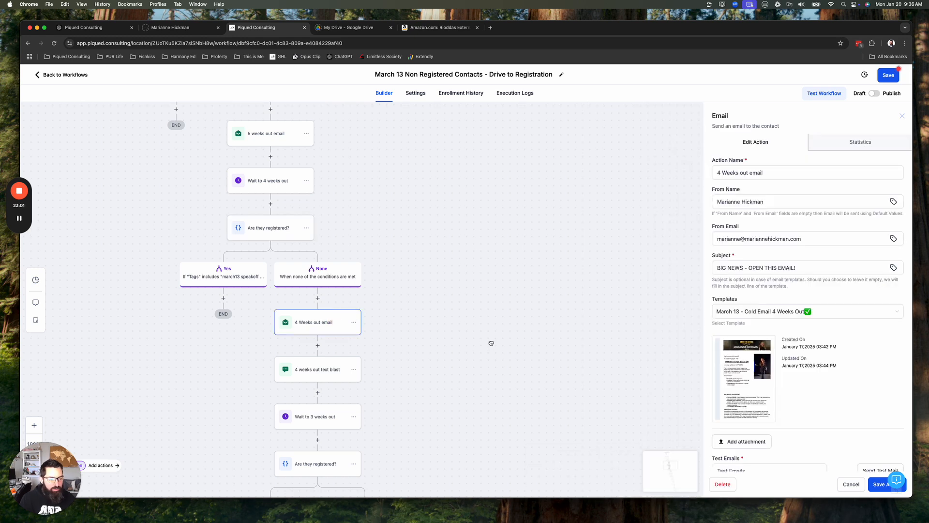
{"action": "scroll", "coordinate": [481, 281], "scroll_direction": "down", "scroll_amount": 3}
Swap the 4 weeks out text blast's old trigger link for the March 13 Speak Off registration link.
{"action": "left_click", "coordinate": [321, 307]}
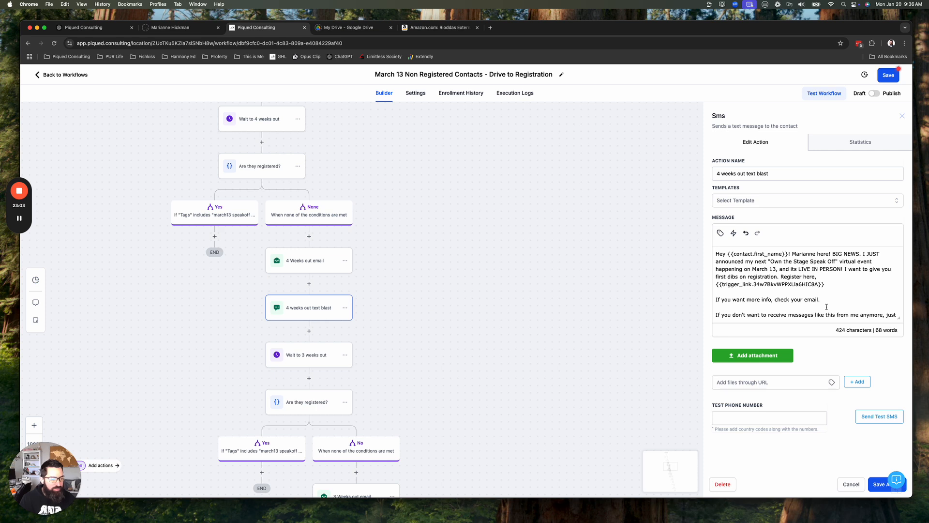
{"action": "scroll", "coordinate": [831, 305], "scroll_direction": "down", "scroll_amount": 3}
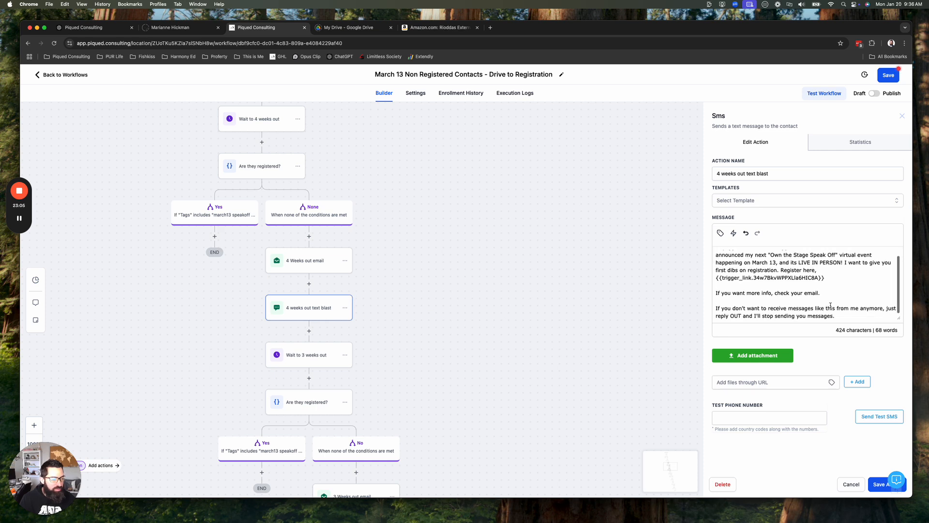
{"action": "scroll", "coordinate": [830, 305], "scroll_direction": "up", "scroll_amount": 3}
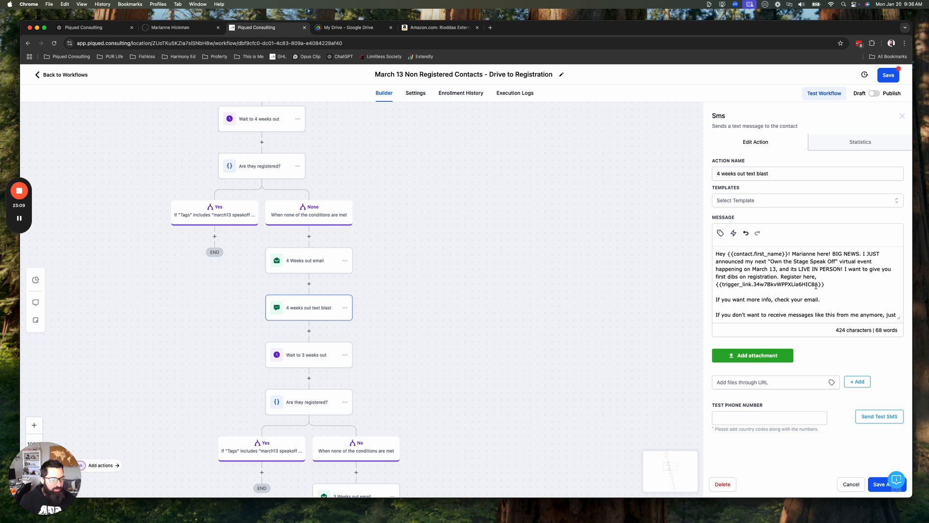
{"action": "left_click_drag", "start_coordinate": [831, 284], "coordinate": [705, 284]}
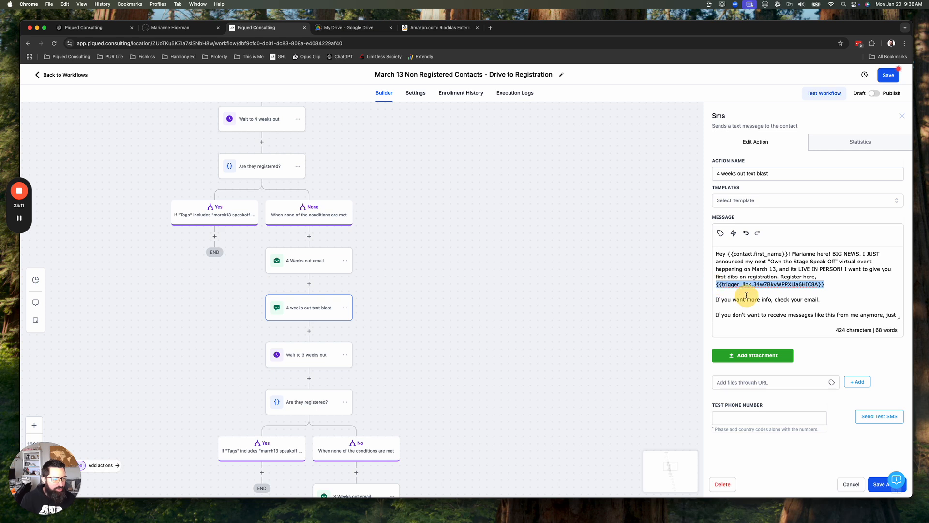
{"action": "key", "text": "BackSpace"}
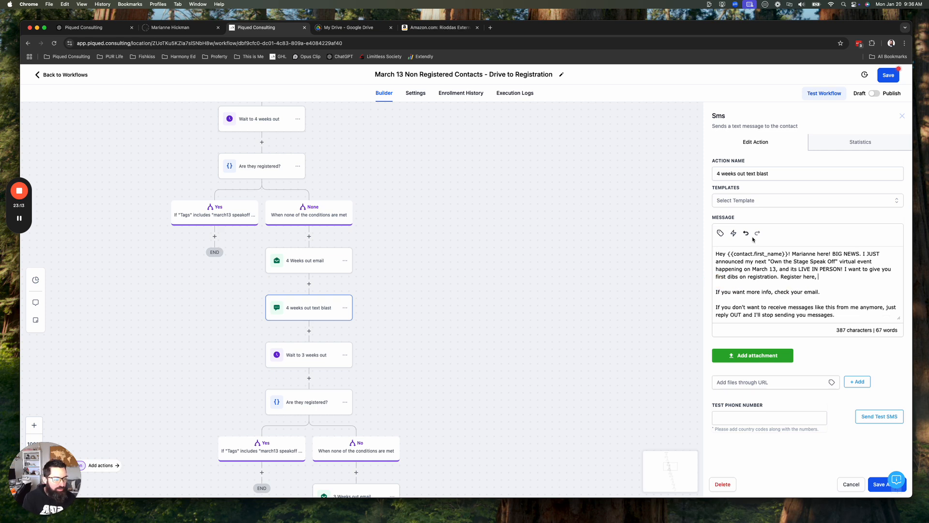
{"action": "left_click", "coordinate": [733, 232]}
{"action": "type", "text": "march"}
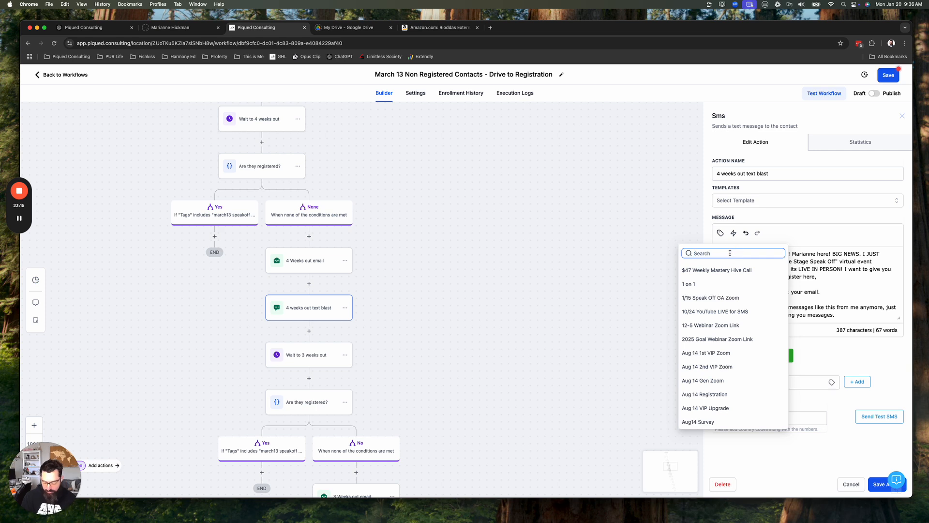
{"action": "left_click", "coordinate": [729, 271]}
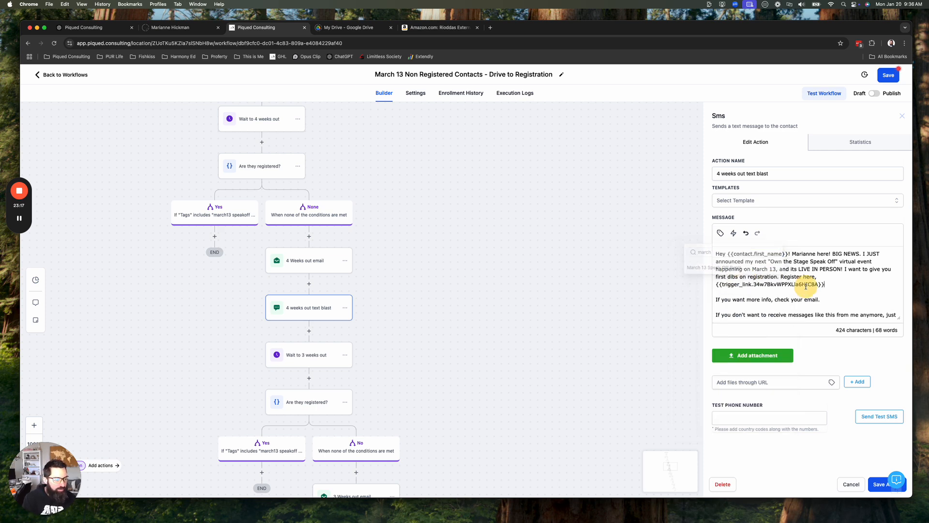
{"action": "left_click", "coordinate": [876, 485]}
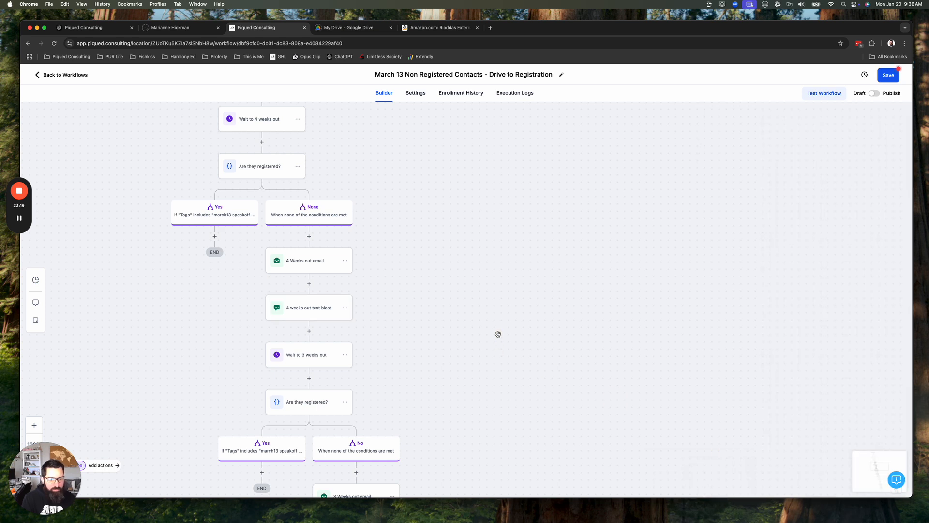
{"action": "scroll", "coordinate": [491, 372], "scroll_direction": "down", "scroll_amount": 3}
{"action": "left_click", "coordinate": [284, 265]}
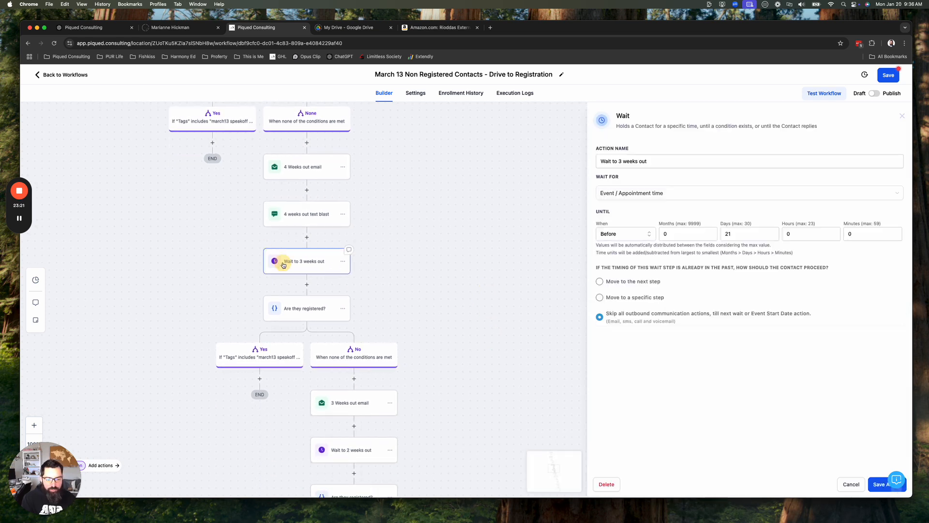
Check the 3 Weeks out email, still on the Jan 15 Webinar template, and bring up sticky notes.
{"action": "left_click", "coordinate": [300, 316]}
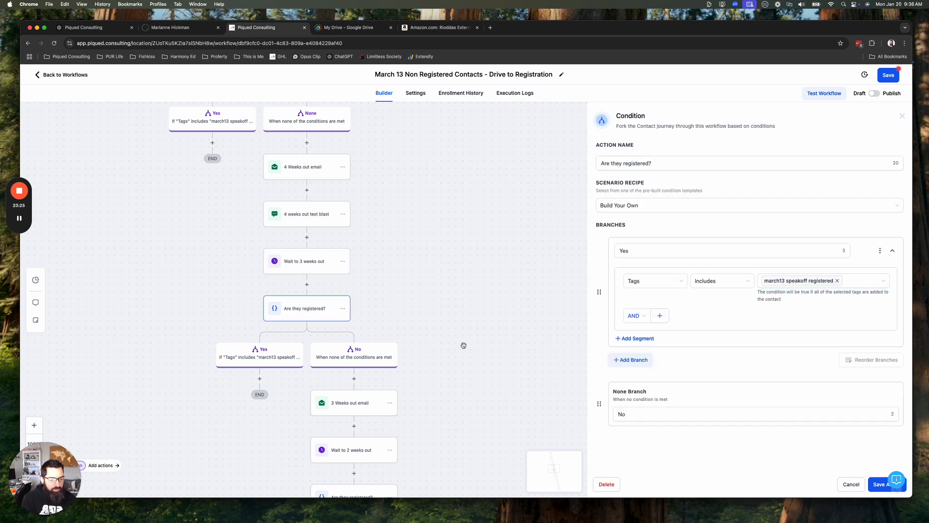
{"action": "scroll", "coordinate": [463, 345], "scroll_direction": "down", "scroll_amount": 3}
{"action": "left_click", "coordinate": [321, 312]}
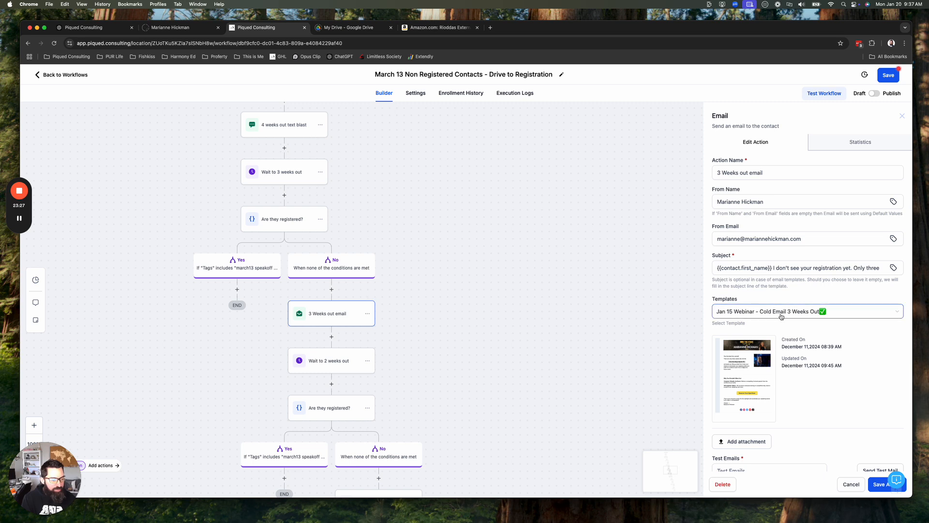
{"action": "scroll", "coordinate": [487, 319], "scroll_direction": "down", "scroll_amount": 3}
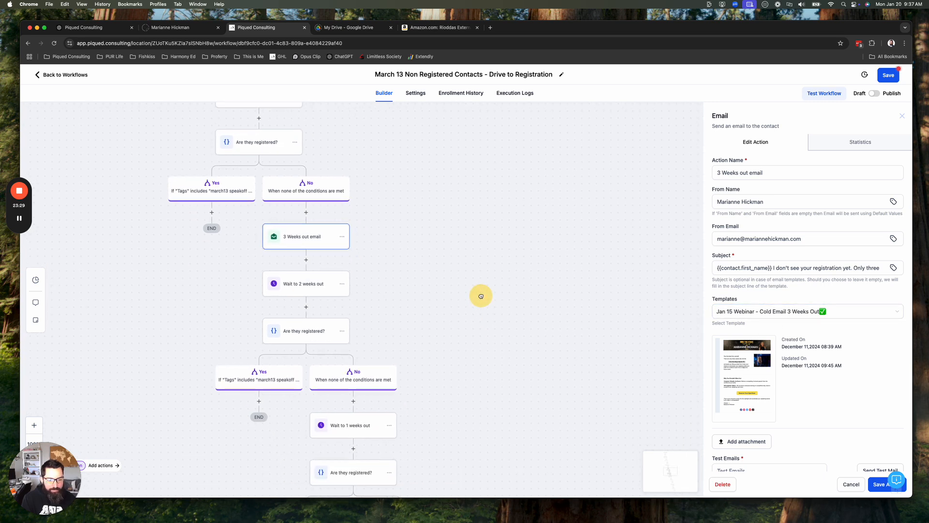
{"action": "scroll", "coordinate": [399, 352], "scroll_direction": "down", "scroll_amount": 4}
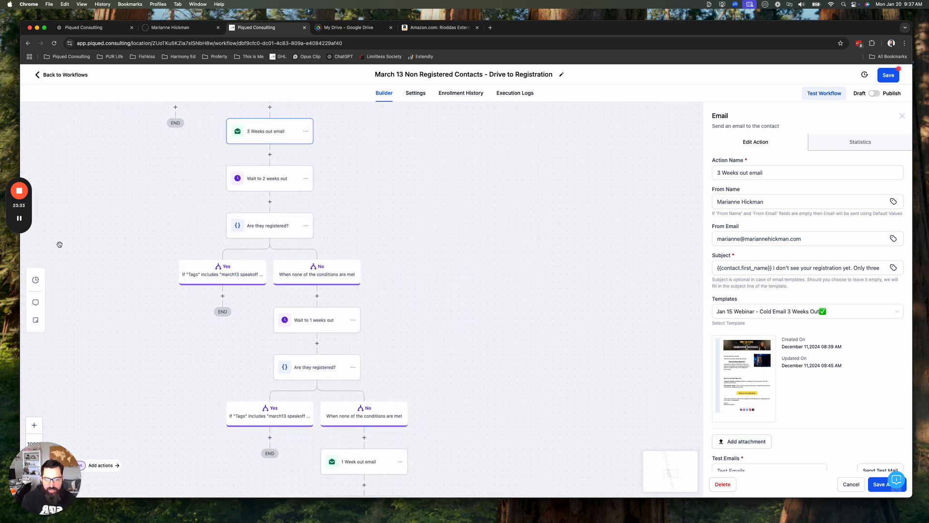
{"action": "left_click", "coordinate": [36, 321]}
Add a yellow sticky note and position it beside the unregistered branch near the 2-week section.
{"action": "left_click", "coordinate": [42, 255]}
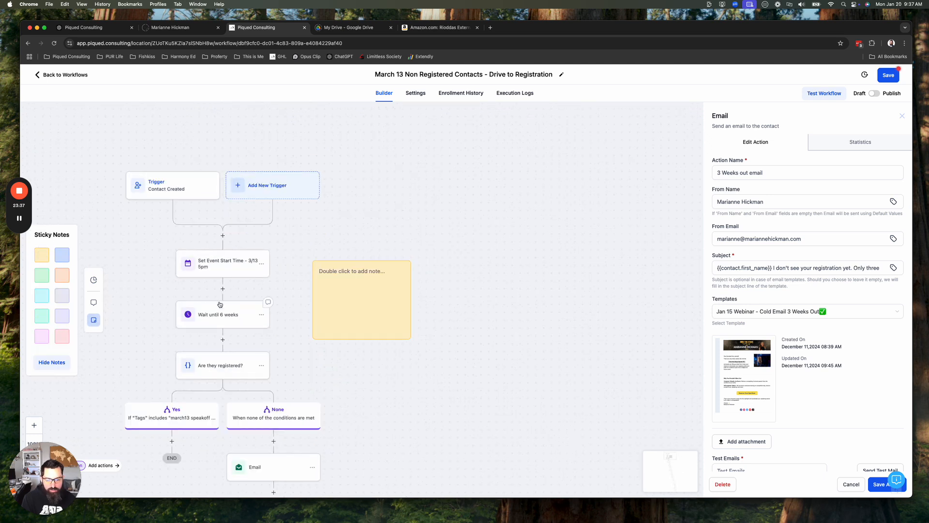
{"action": "left_click_drag", "start_coordinate": [358, 230], "coordinate": [415, 396]}
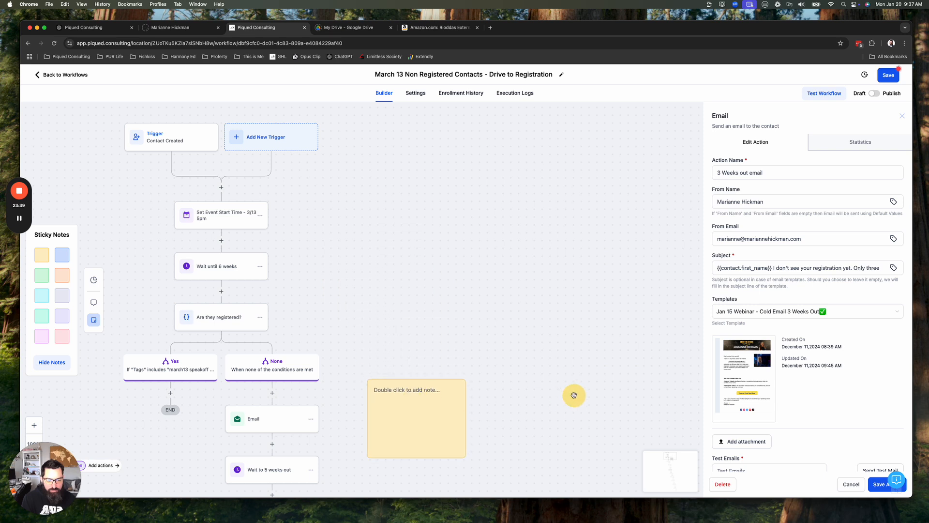
{"action": "left_click_drag", "start_coordinate": [573, 393], "coordinate": [515, 172]}
{"action": "left_click_drag", "start_coordinate": [373, 183], "coordinate": [414, 429]}
{"action": "left_click_drag", "start_coordinate": [369, 357], "coordinate": [333, 166]}
{"action": "left_click_drag", "start_coordinate": [374, 228], "coordinate": [416, 410]}
{"action": "left_click_drag", "start_coordinate": [364, 338], "coordinate": [311, 139]}
{"action": "left_click_drag", "start_coordinate": [363, 224], "coordinate": [362, 367]}
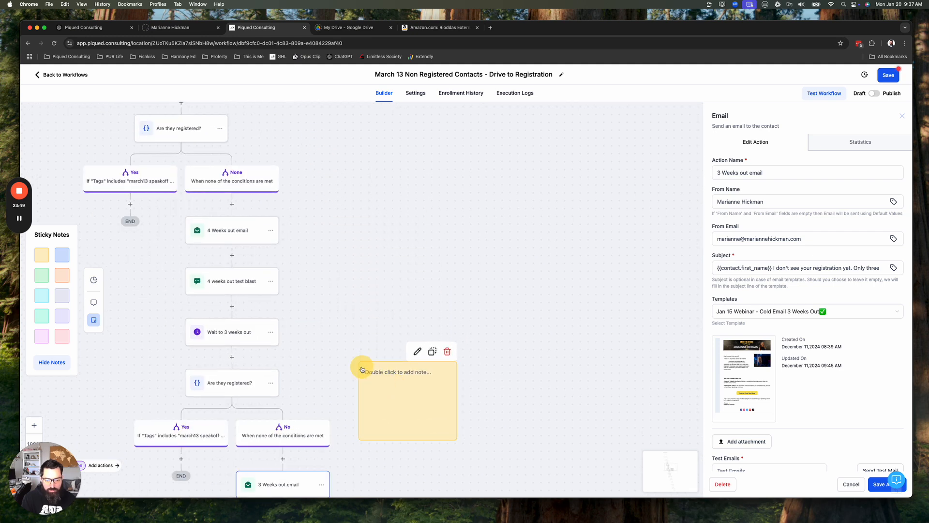
{"action": "left_click_drag", "start_coordinate": [335, 314], "coordinate": [320, 183]}
{"action": "left_click_drag", "start_coordinate": [380, 240], "coordinate": [421, 390]}
{"action": "left_click_drag", "start_coordinate": [369, 331], "coordinate": [344, 232]}
{"action": "left_click_drag", "start_coordinate": [330, 310], "coordinate": [321, 248]}
{"action": "left_click_drag", "start_coordinate": [412, 254], "coordinate": [417, 368]}
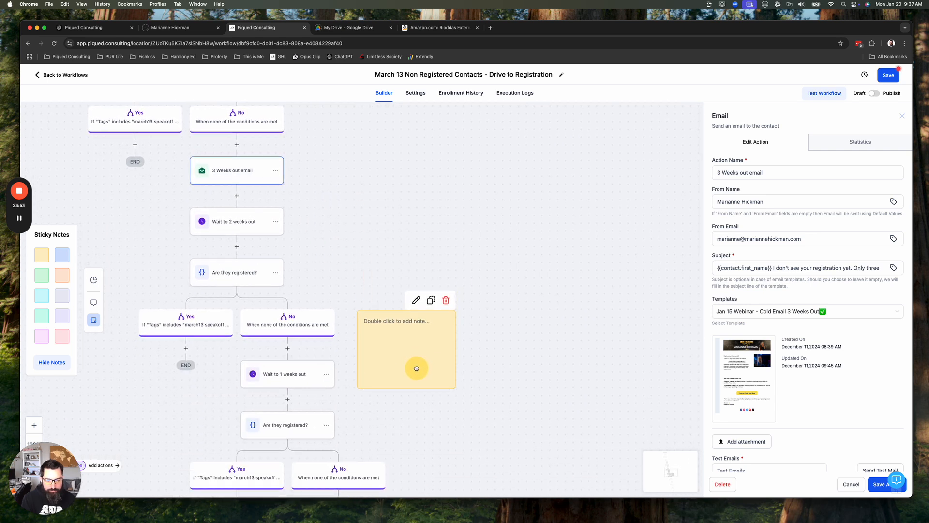
Write 'Add the 2 weeks cold email to this step' in the sticky note.
{"action": "double_click", "coordinate": [401, 326]}
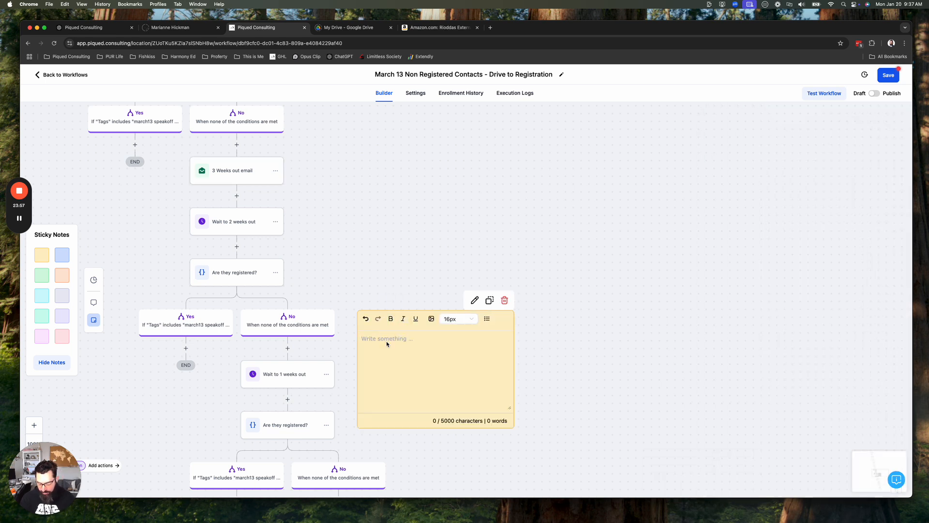
{"action": "type", "text": "Add the 2 weeks cold email"}
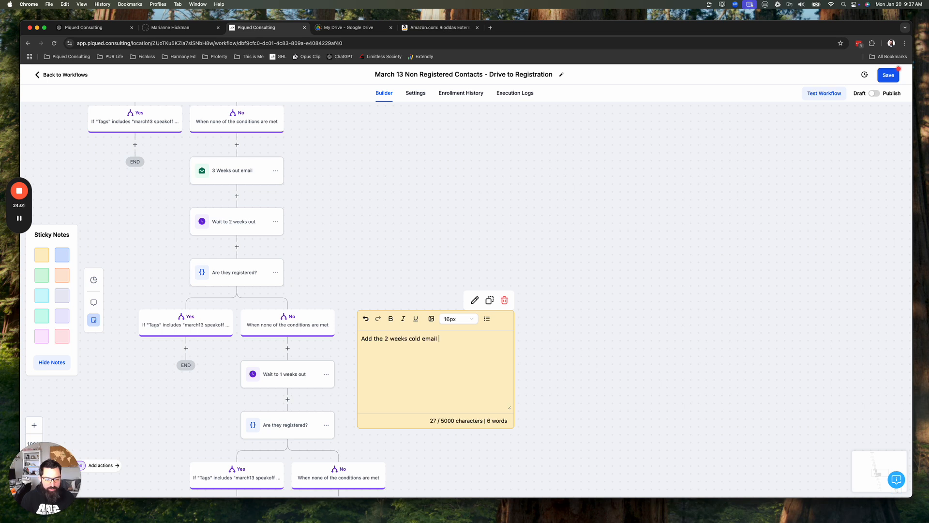
{"action": "type", "text": " to this step"}
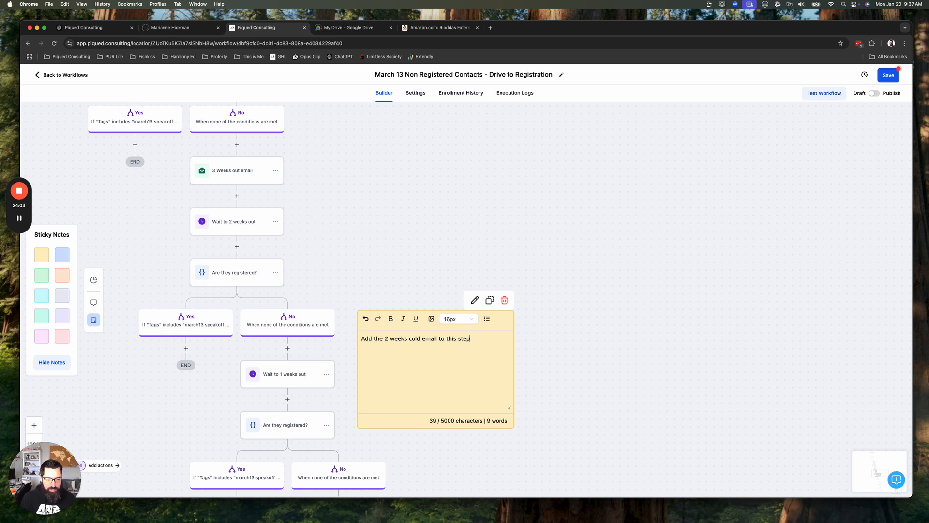
{"action": "left_click", "coordinate": [539, 358]}
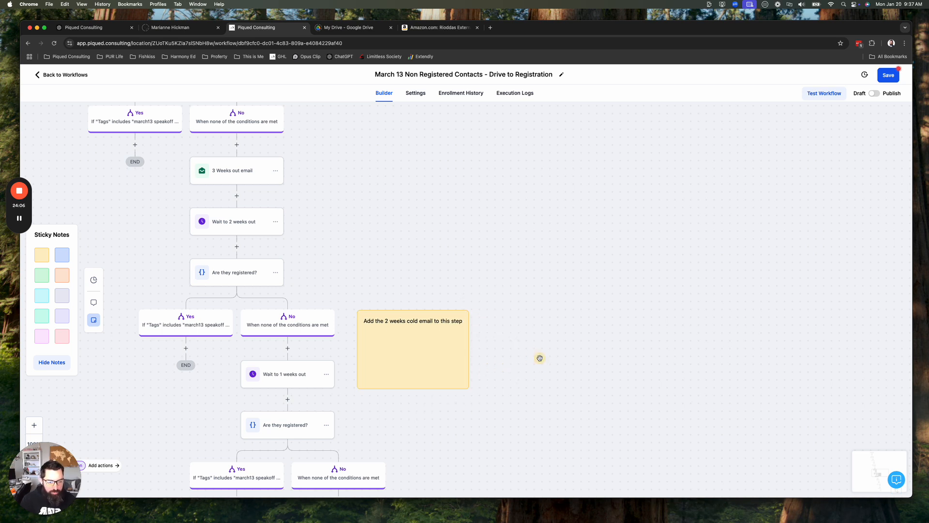
{"action": "left_click_drag", "start_coordinate": [536, 410], "coordinate": [522, 336]}
Review the 2-week and 1-week waits, their registration checks and the 1 Week out email, ending at Wait to 3 days out.
{"action": "left_click_drag", "start_coordinate": [291, 175], "coordinate": [332, 208]}
{"action": "left_click", "coordinate": [250, 186]}
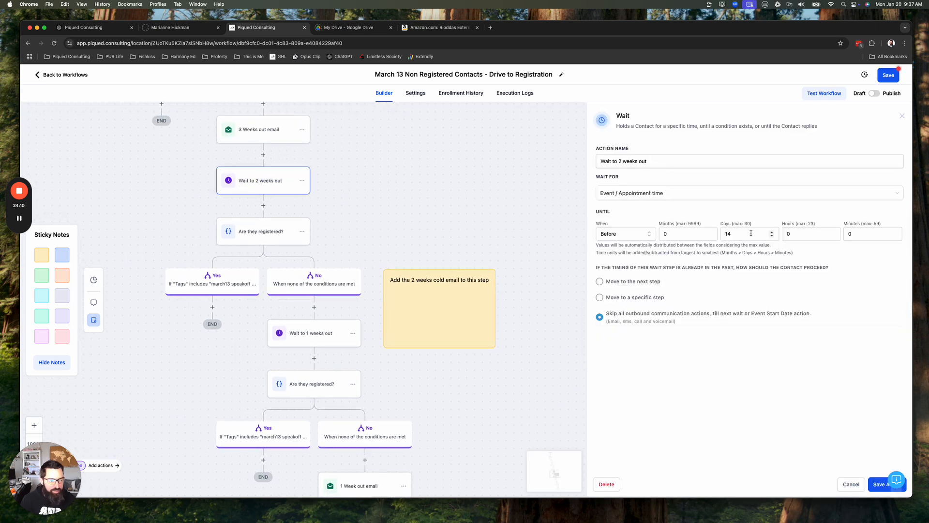
{"action": "left_click", "coordinate": [249, 232]}
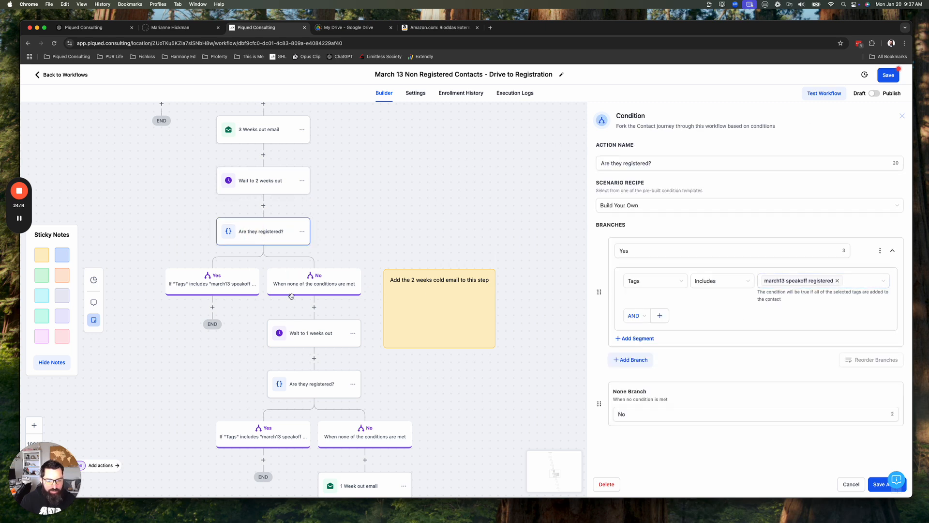
{"action": "scroll", "coordinate": [494, 375], "scroll_direction": "down", "scroll_amount": 3}
{"action": "left_click", "coordinate": [288, 279]}
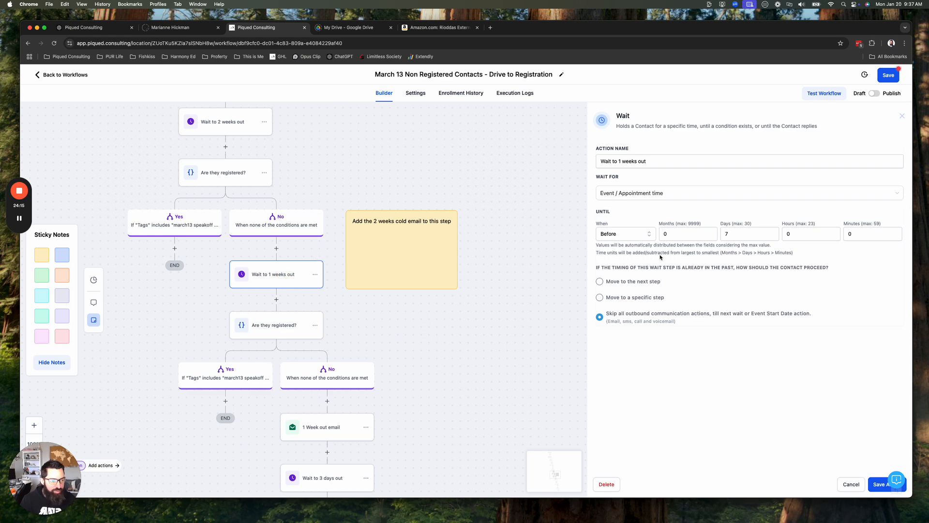
{"action": "left_click", "coordinate": [280, 328]}
{"action": "scroll", "coordinate": [421, 271], "scroll_direction": "down", "scroll_amount": 3}
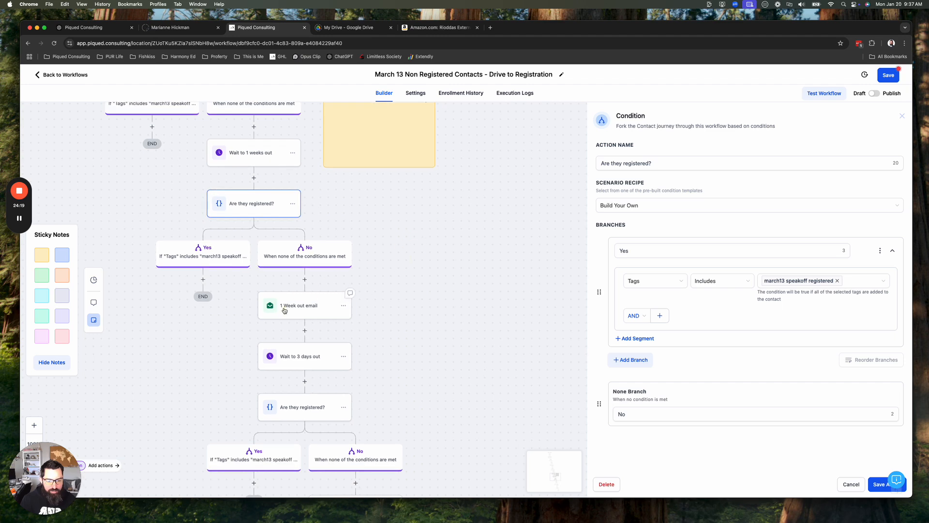
{"action": "left_click", "coordinate": [285, 310]}
{"action": "scroll", "coordinate": [480, 236], "scroll_direction": "down", "scroll_amount": 3}
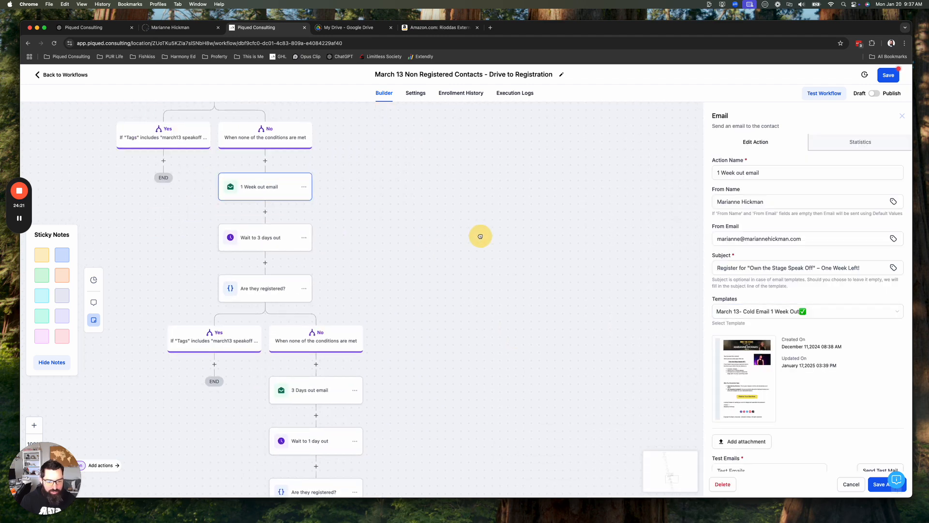
{"action": "left_click", "coordinate": [251, 248]}
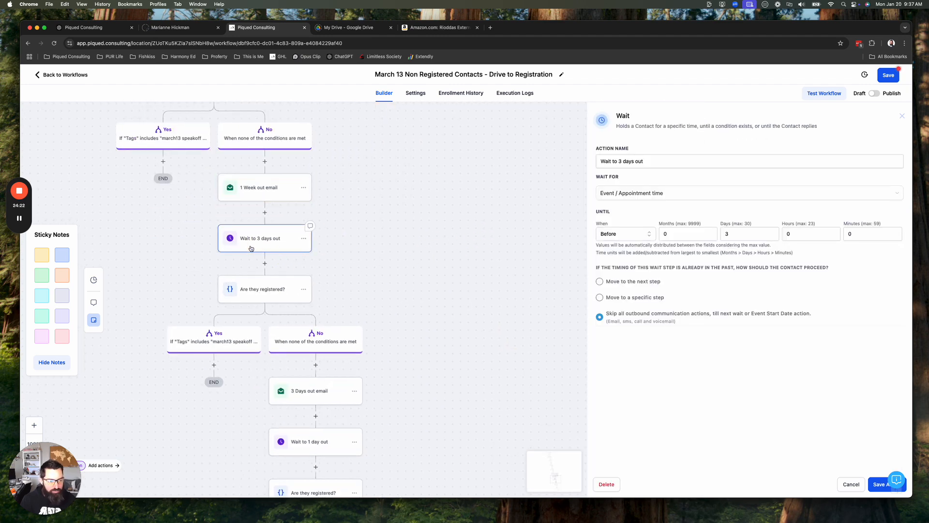
Set the 3 Days out email's template to 'March 13 - Cold Email 3 Days Out' and save.
{"action": "left_click", "coordinate": [283, 291]}
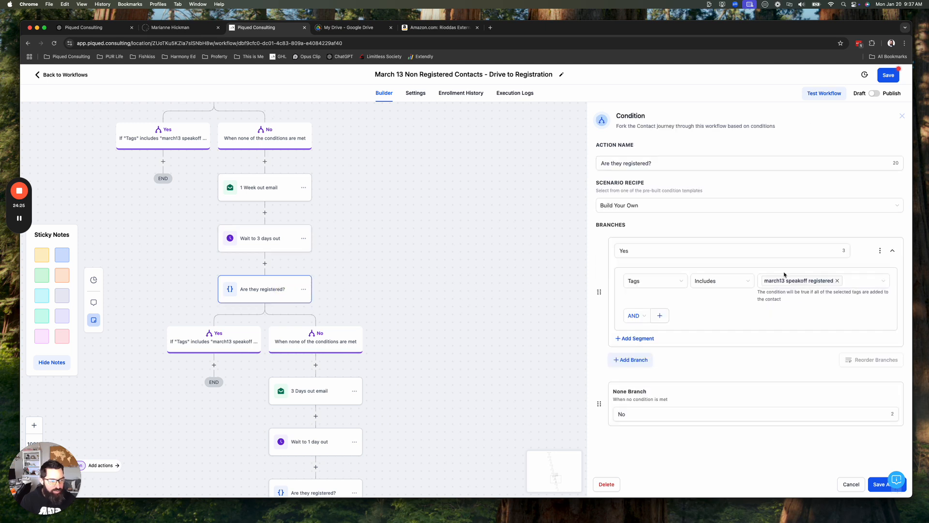
{"action": "left_click_drag", "start_coordinate": [449, 319], "coordinate": [419, 218]}
{"action": "left_click", "coordinate": [267, 287]}
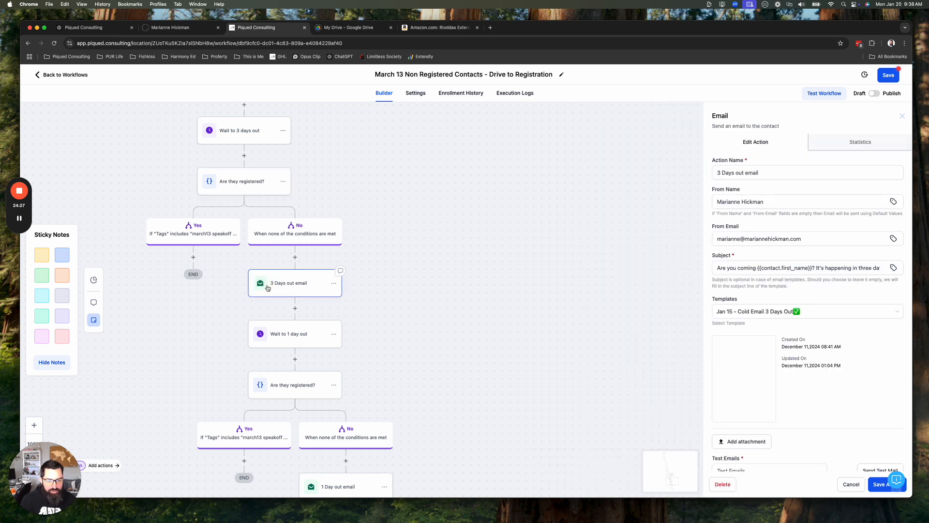
{"action": "left_click", "coordinate": [777, 312]}
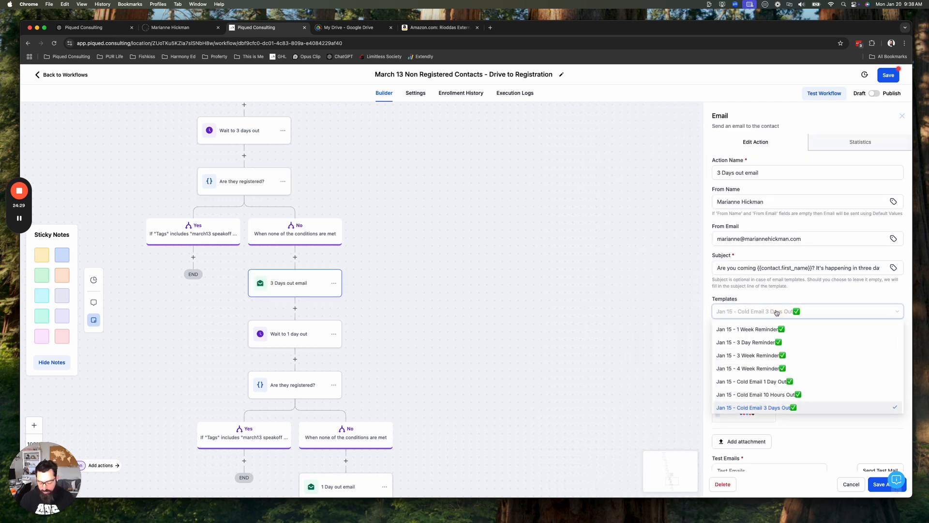
{"action": "type", "text": "march"}
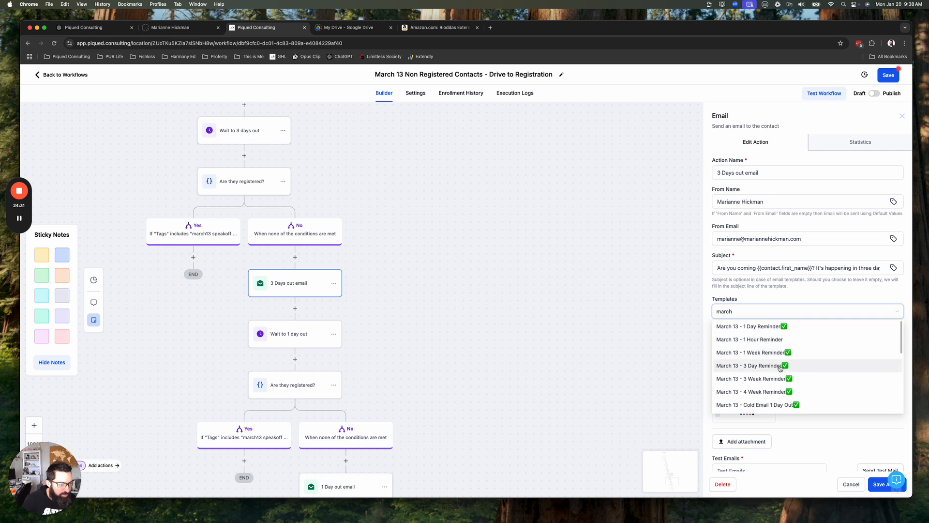
{"action": "scroll", "coordinate": [782, 368], "scroll_direction": "down", "scroll_amount": 3}
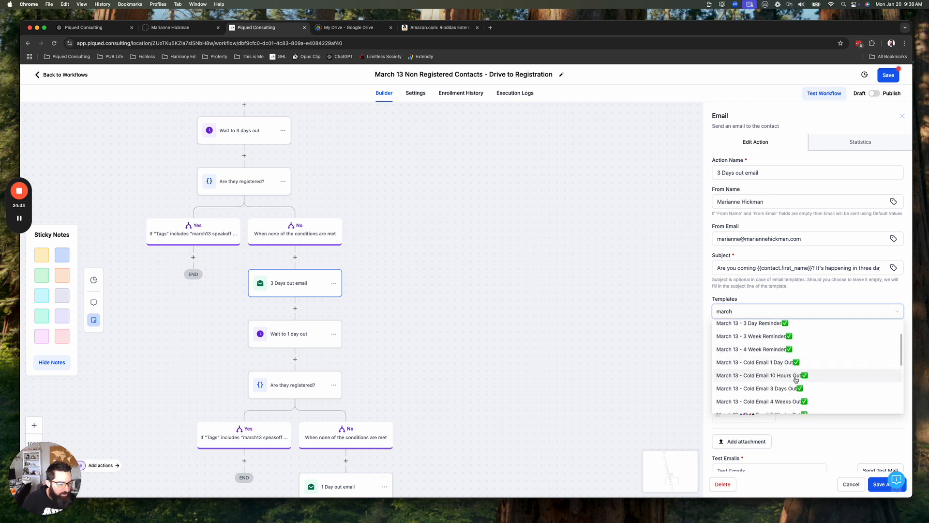
{"action": "left_click", "coordinate": [790, 366]}
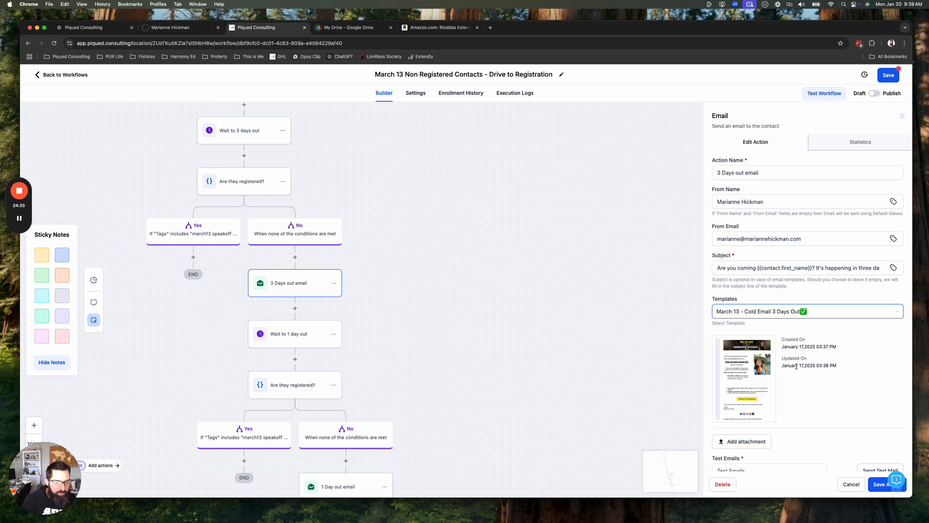
{"action": "left_click", "coordinate": [877, 483]}
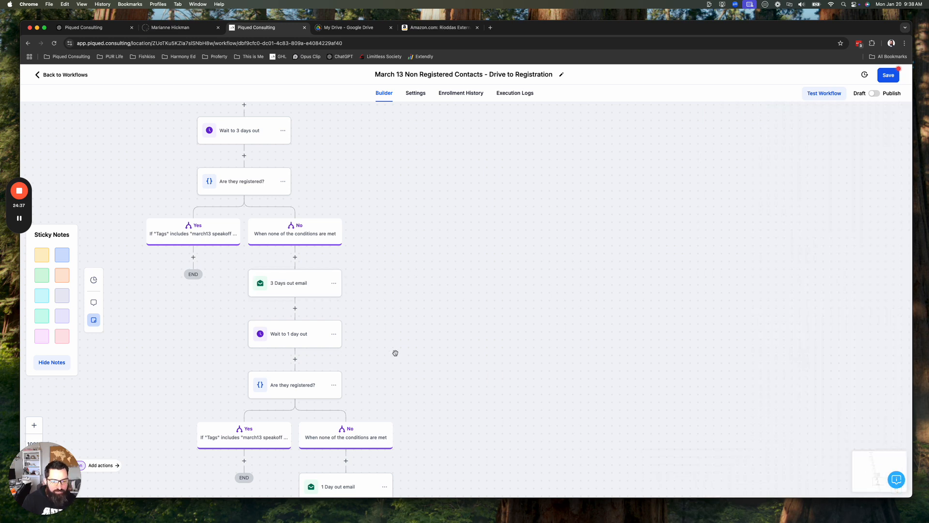
Review the Wait to 1 day out, its registration check, and the 1 Day out email's 'March 13 - Cold Email 1 Day Out' template.
{"action": "scroll", "coordinate": [377, 315], "scroll_direction": "down", "scroll_amount": 3}
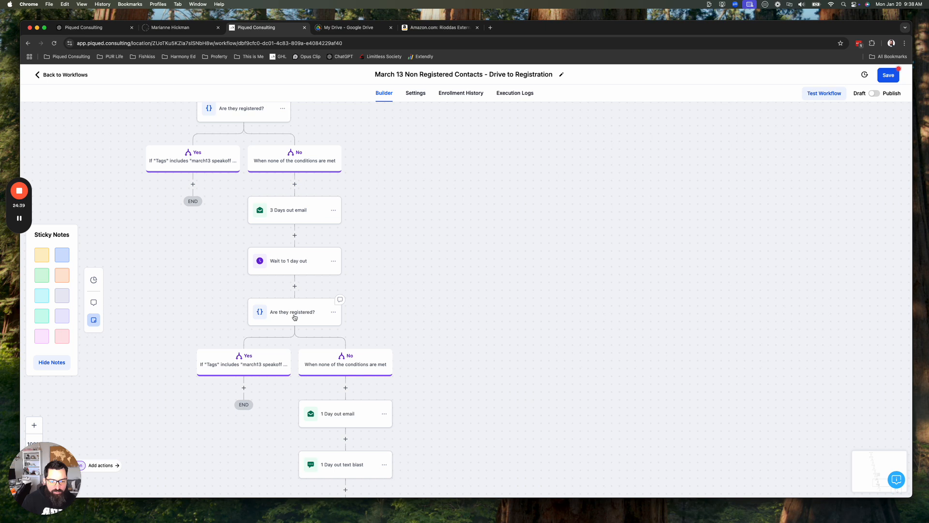
{"action": "left_click", "coordinate": [280, 264]}
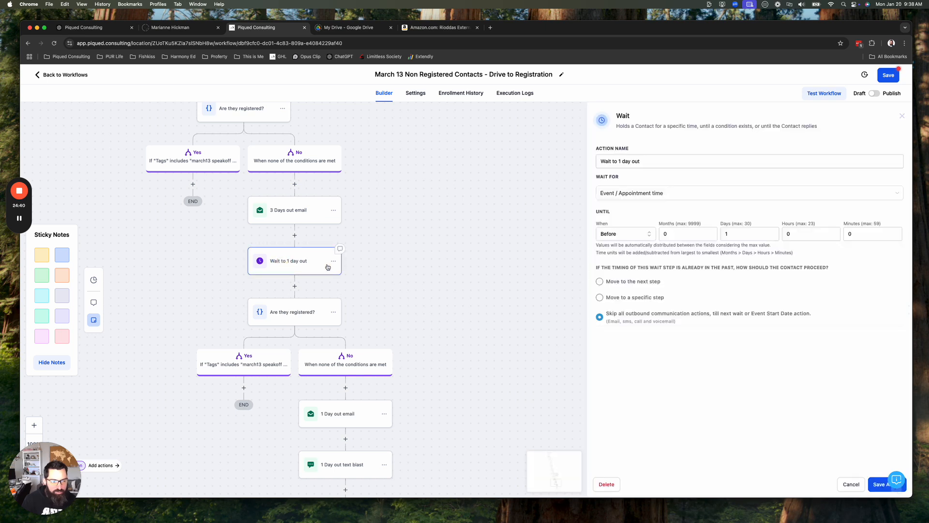
{"action": "left_click", "coordinate": [302, 315]}
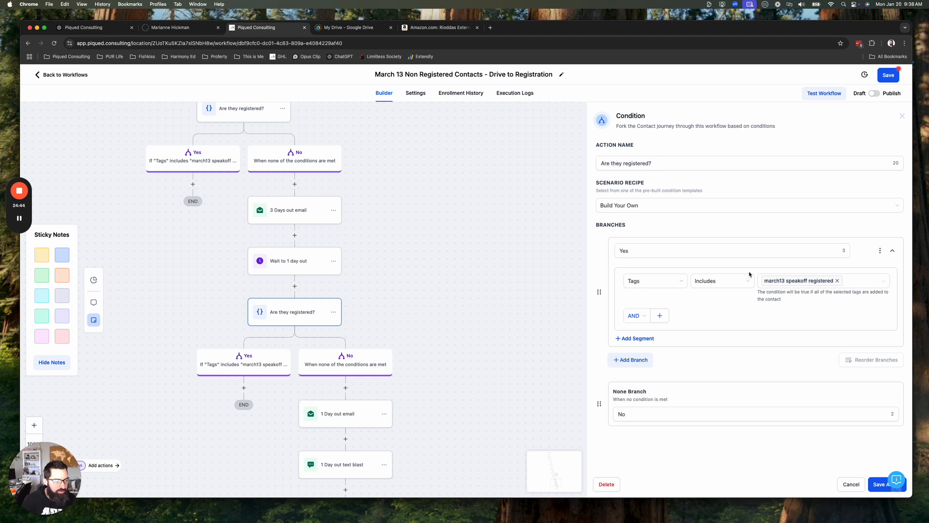
{"action": "left_click_drag", "start_coordinate": [375, 321], "coordinate": [357, 237]}
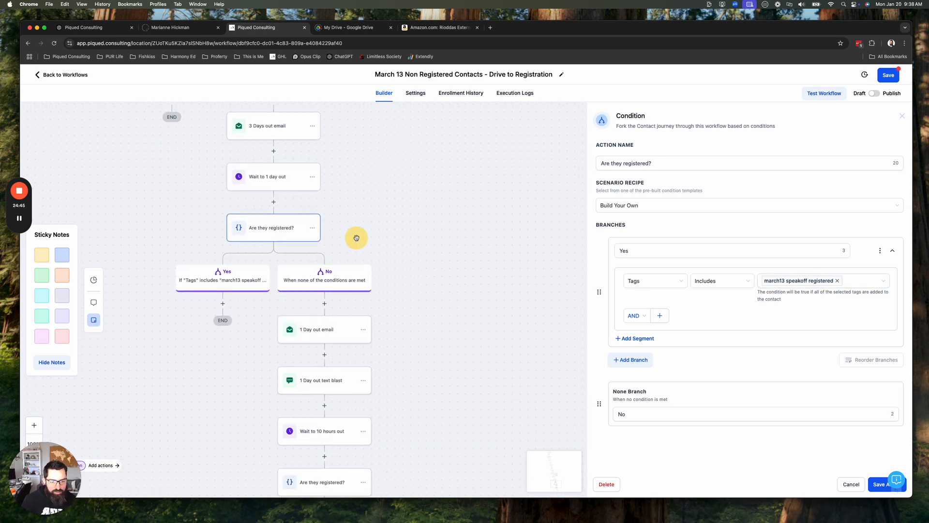
{"action": "left_click", "coordinate": [324, 334]}
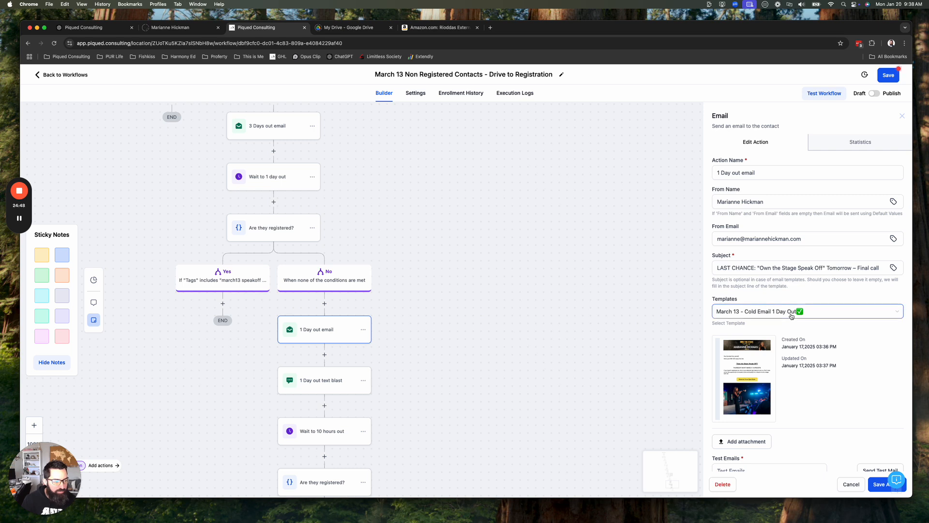
{"action": "left_click_drag", "start_coordinate": [497, 342], "coordinate": [475, 264]}
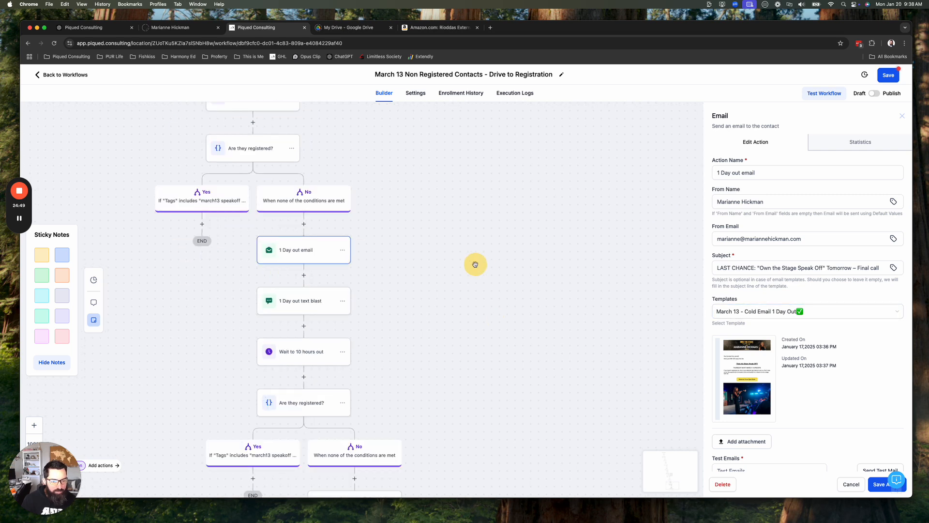
Delete the 1 Day out text blast's old trigger_link token, insert the March 13 Speak Off link, and save.
{"action": "left_click", "coordinate": [290, 300]}
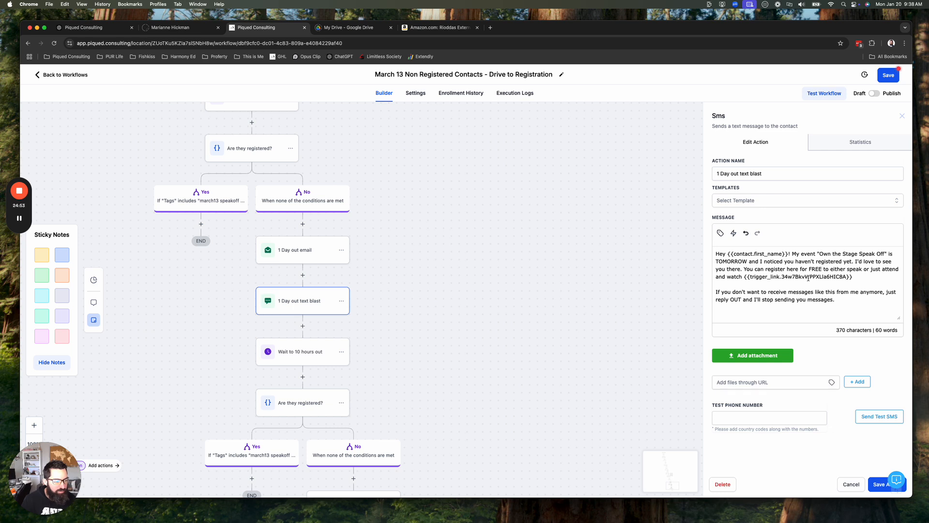
{"action": "left_click_drag", "start_coordinate": [859, 277], "coordinate": [743, 277]}
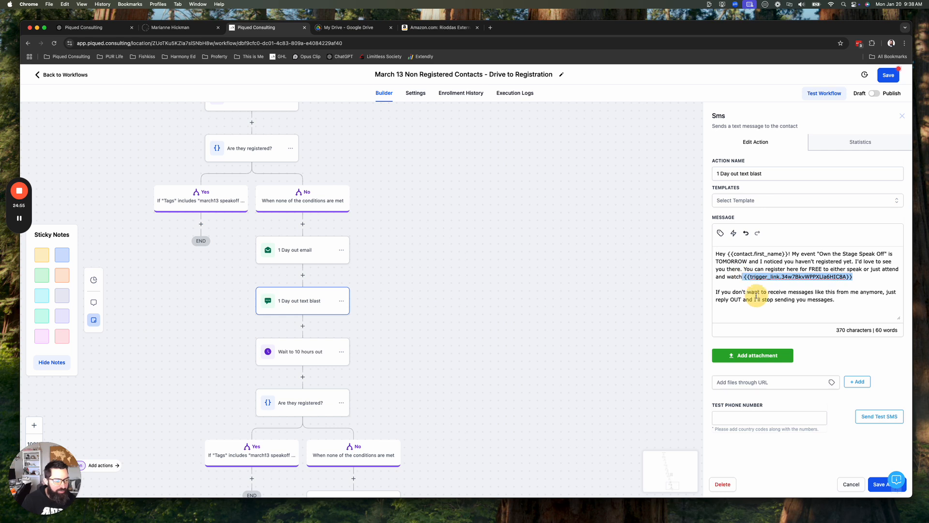
{"action": "key", "text": "BackSpace"}
{"action": "left_click", "coordinate": [734, 233]}
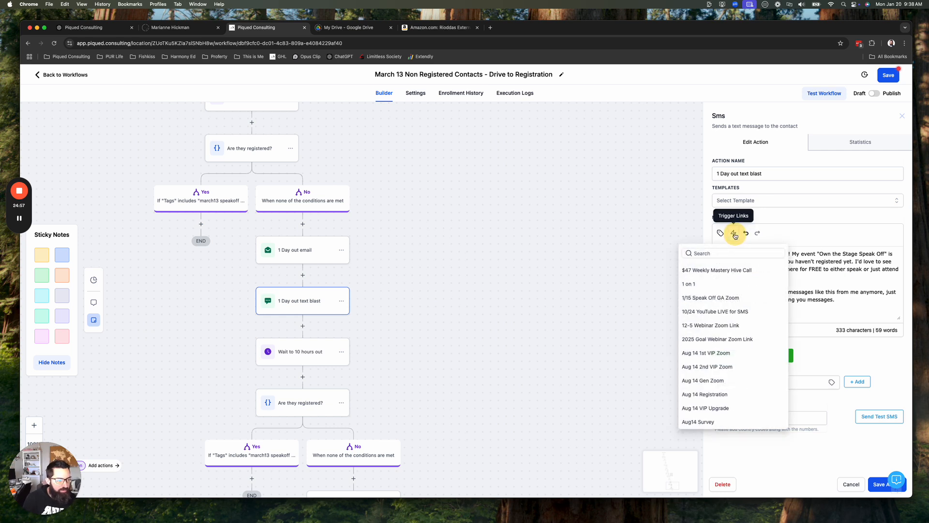
{"action": "type", "text": "march"}
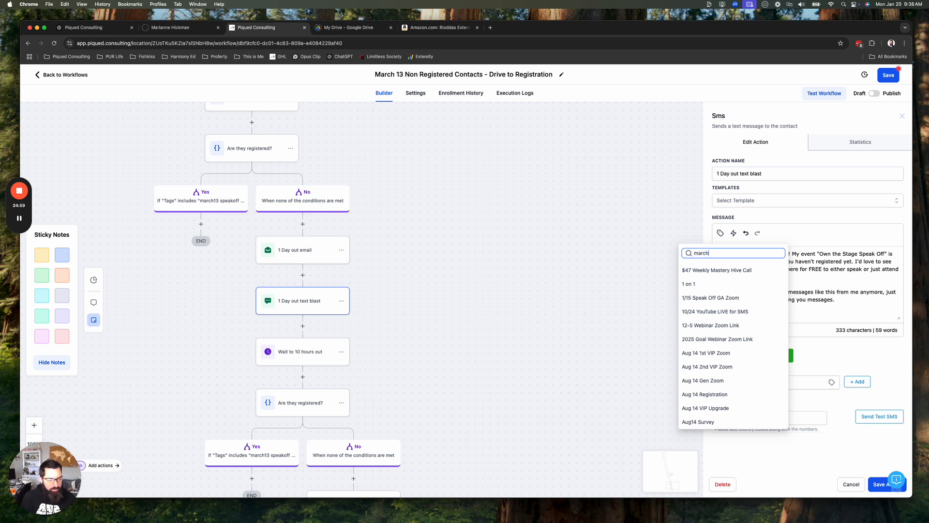
{"action": "left_click", "coordinate": [725, 271]}
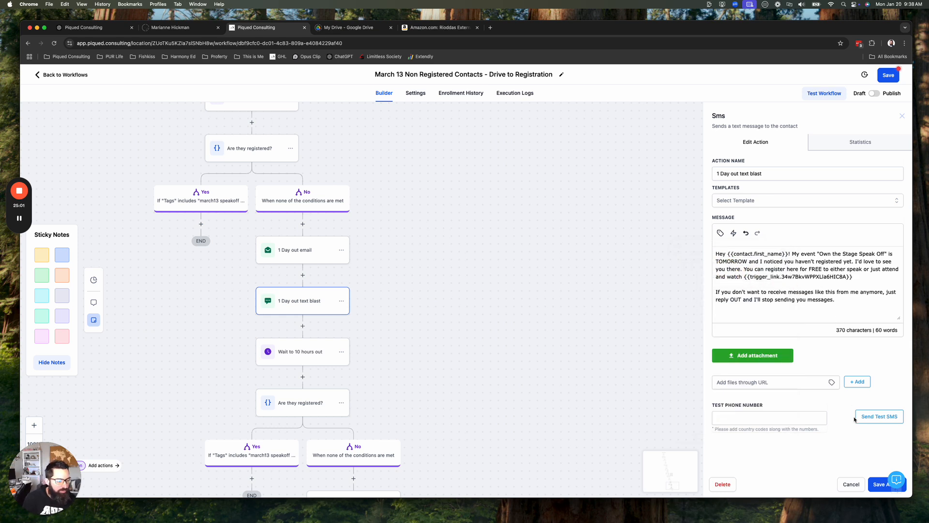
{"action": "left_click", "coordinate": [878, 484]}
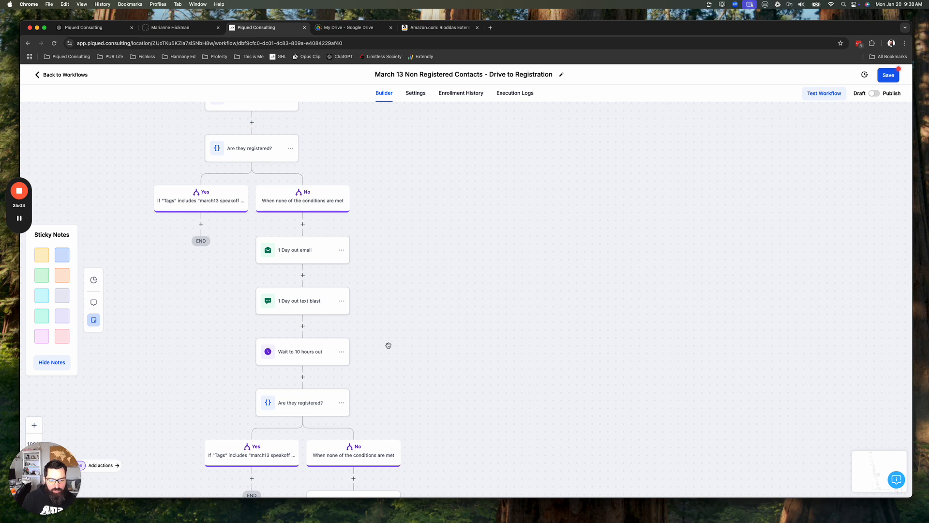
Verify the 10-hours-out wait, check and email, then save the workflow and return to the workflow list.
{"action": "scroll", "coordinate": [389, 345], "scroll_direction": "down", "scroll_amount": 3}
{"action": "left_click", "coordinate": [295, 301]}
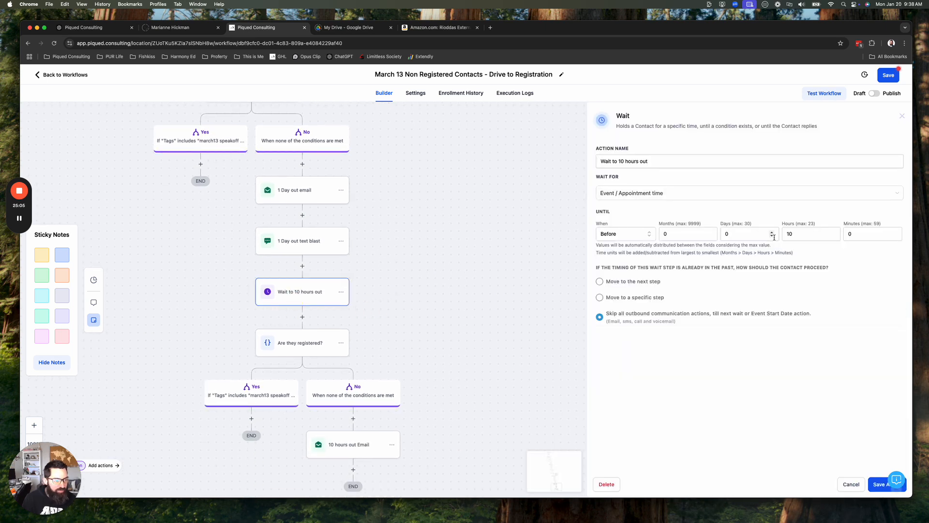
{"action": "left_click", "coordinate": [306, 345]}
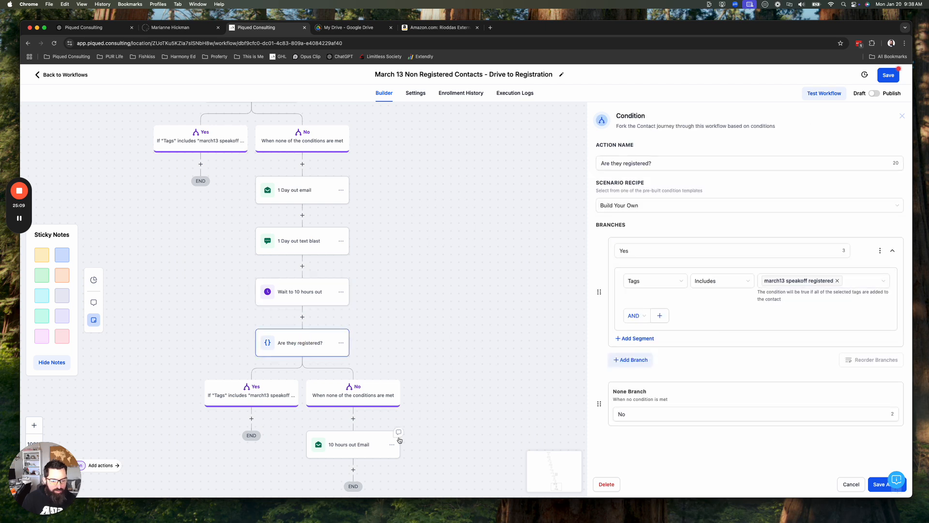
{"action": "left_click", "coordinate": [362, 446]}
{"action": "left_click_drag", "start_coordinate": [423, 297], "coordinate": [445, 230]}
{"action": "left_click", "coordinate": [885, 75]}
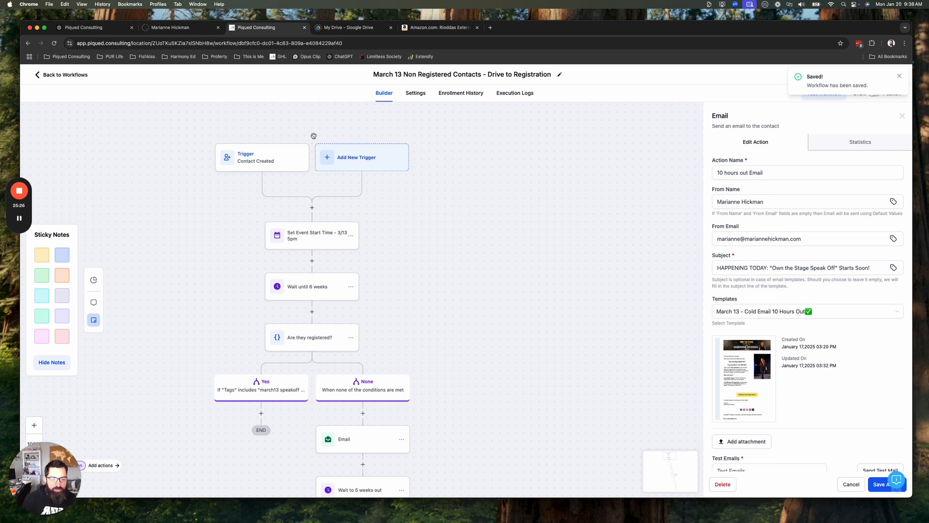
{"action": "left_click", "coordinate": [61, 75]}
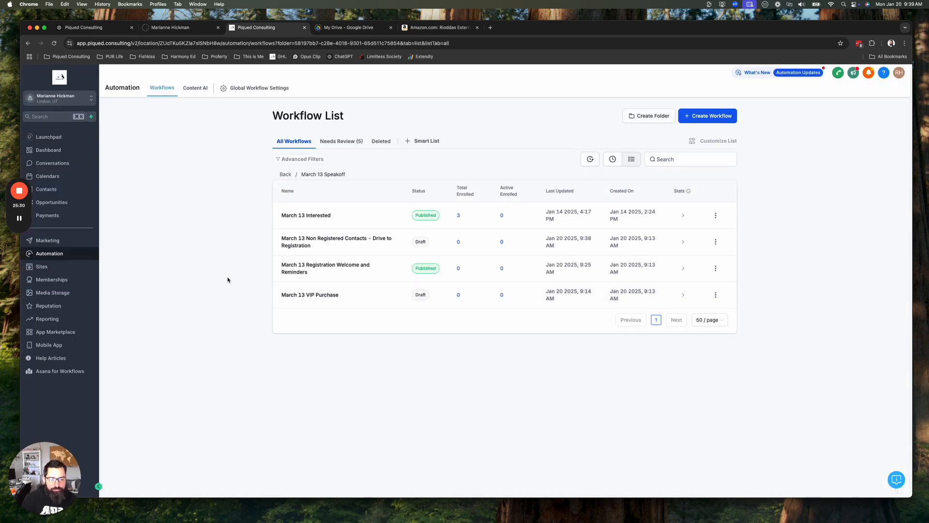
Open the March 13 VIP Purchase workflow and filter Payment Received on the March 13 Speak Off VIP product.
{"action": "left_click", "coordinate": [327, 296]}
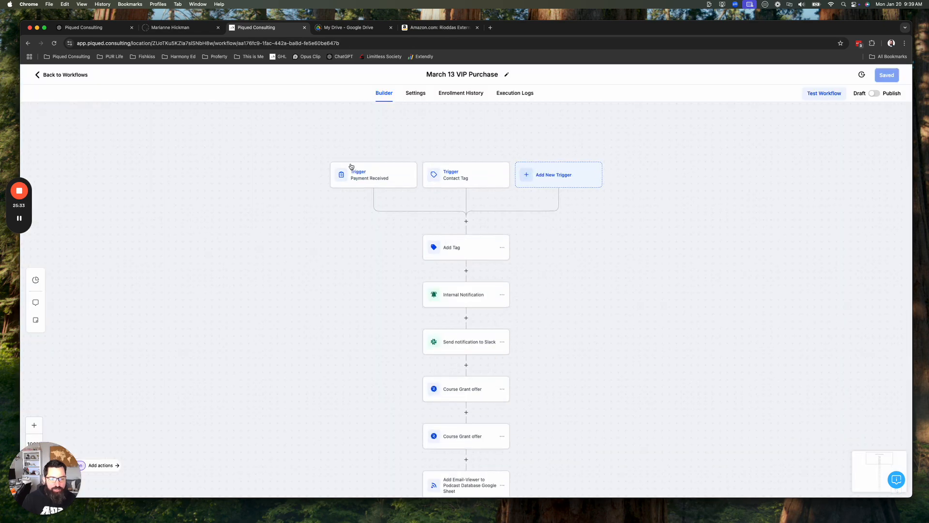
{"action": "left_click", "coordinate": [353, 169]}
{"action": "left_click", "coordinate": [821, 232]}
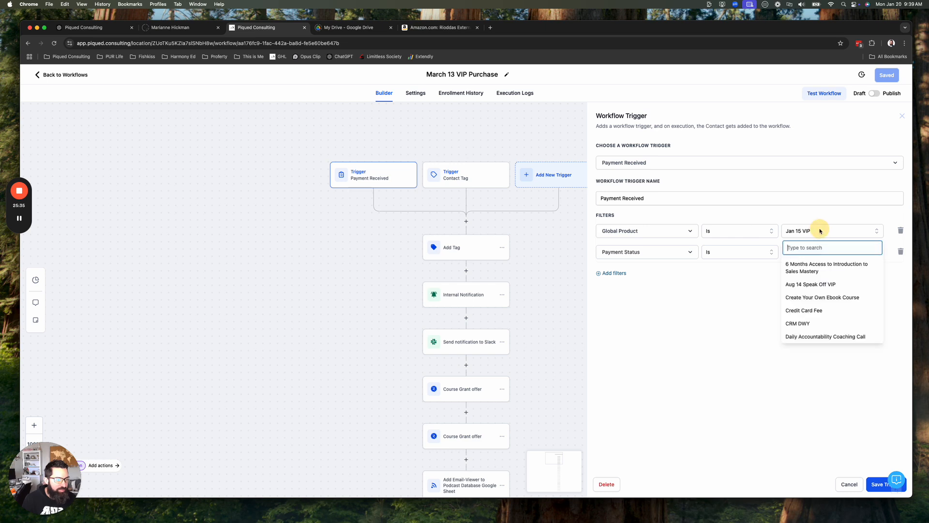
{"action": "type", "text": "march"}
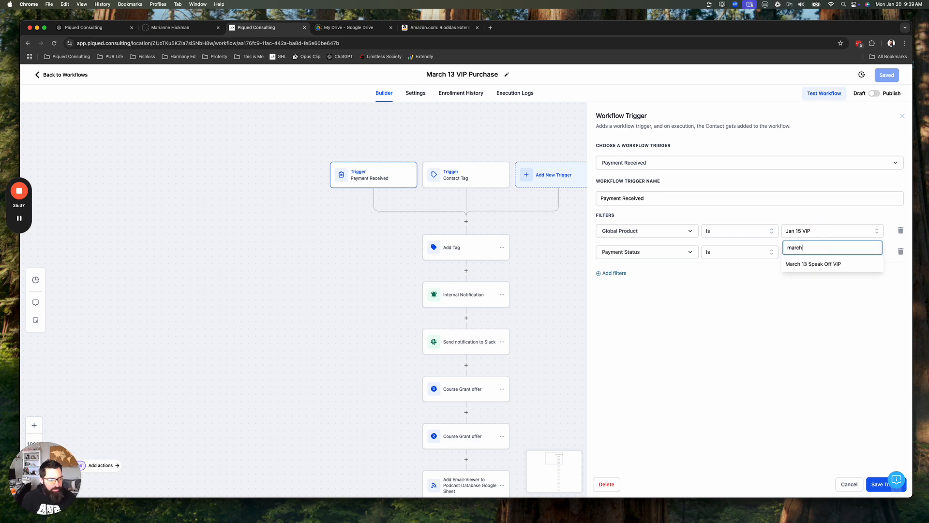
{"action": "left_click", "coordinate": [813, 264]}
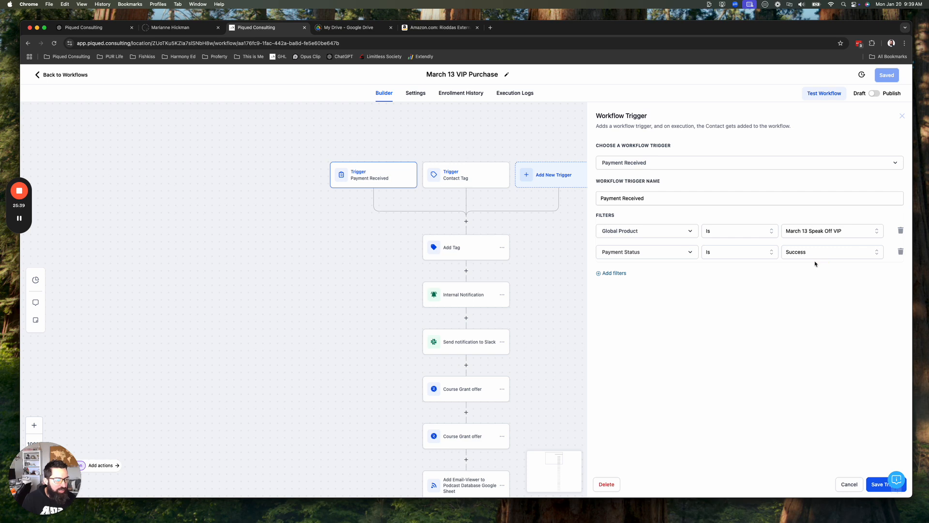
{"action": "left_click", "coordinate": [878, 484]}
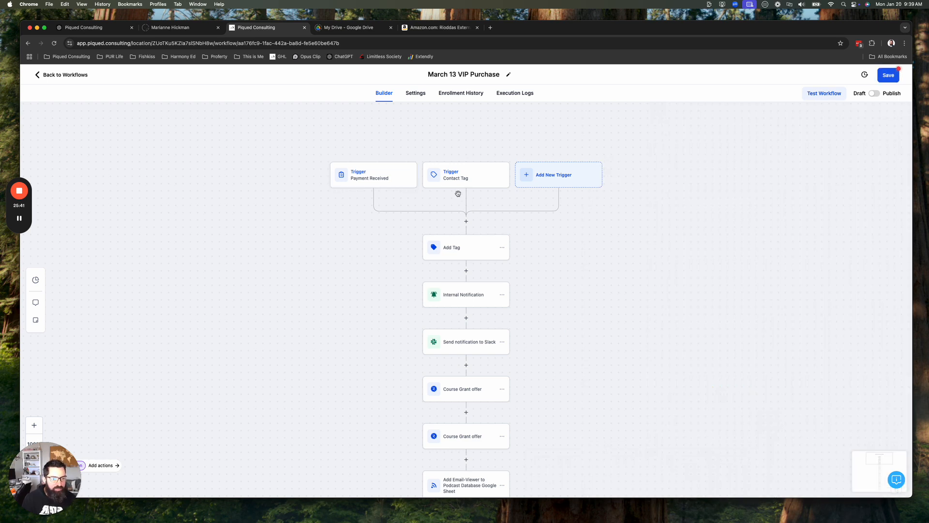
Replace the Contact Tag trigger's jan15 vip tag with a new 'march13 vip' tag.
{"action": "left_click", "coordinate": [441, 167]}
{"action": "left_click", "coordinate": [782, 231]}
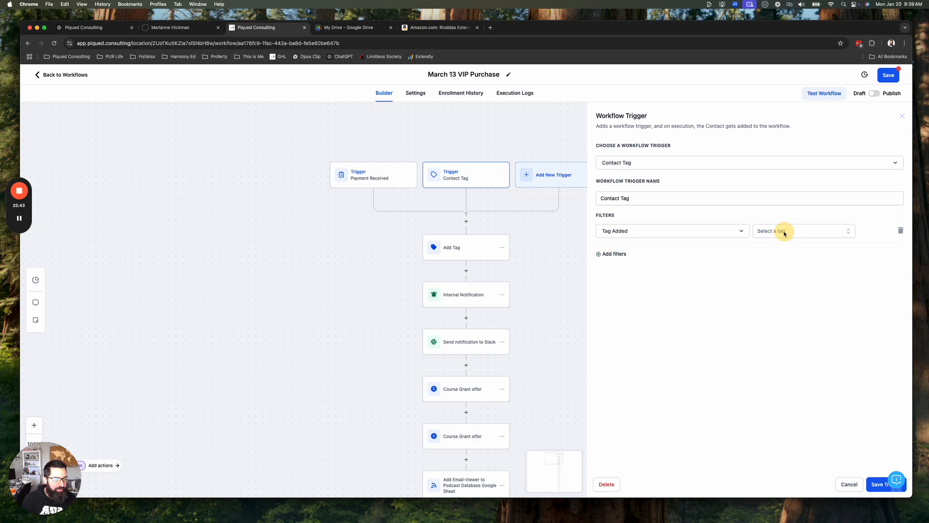
{"action": "left_click", "coordinate": [783, 232]}
{"action": "type", "text": "march"}
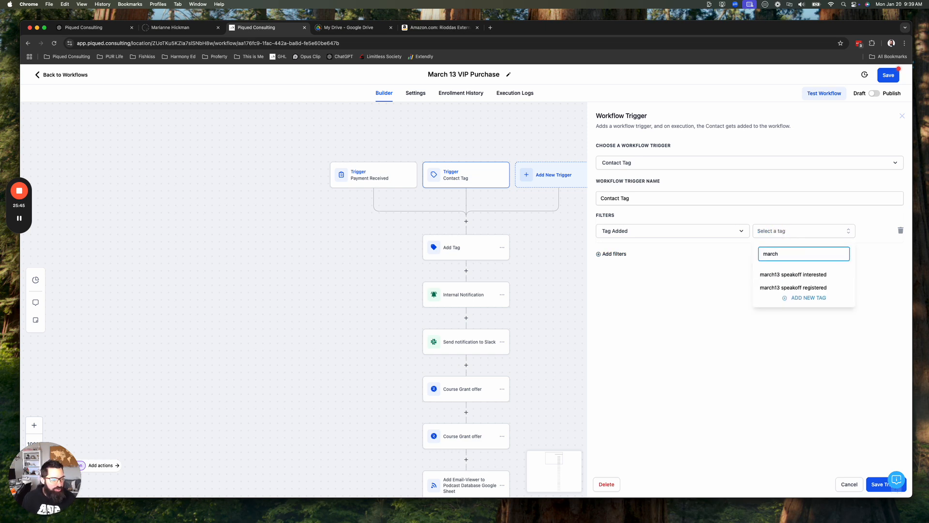
{"action": "type", "text": "13 vip"}
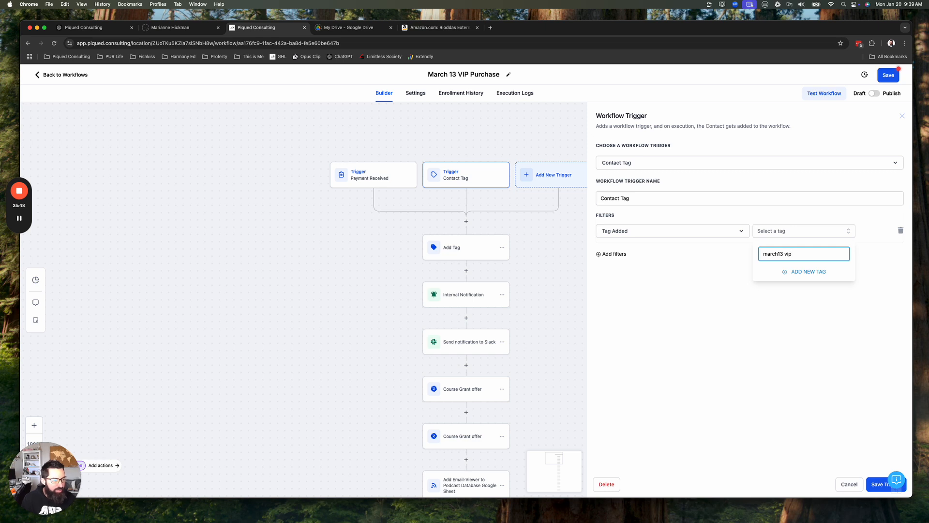
{"action": "left_click", "coordinate": [799, 270]}
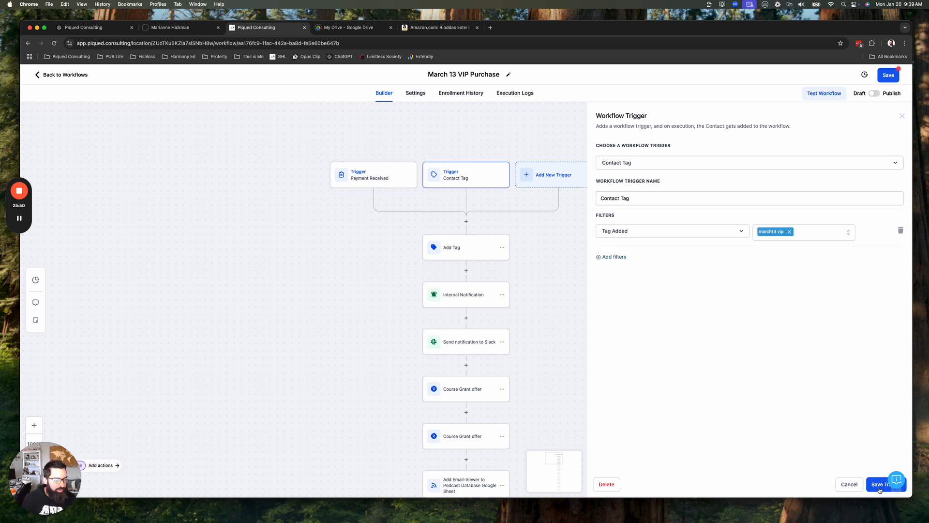
{"action": "left_click", "coordinate": [878, 485]}
Make the Add Tag action apply 'march13 vip' instead of jan15 vip.
{"action": "left_click", "coordinate": [490, 262]}
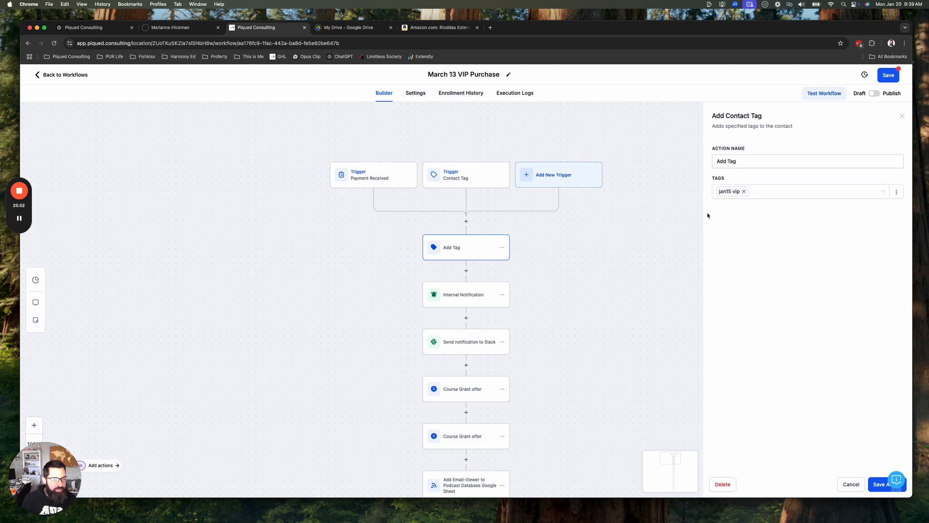
{"action": "left_click", "coordinate": [744, 191]}
{"action": "type", "text": "march"}
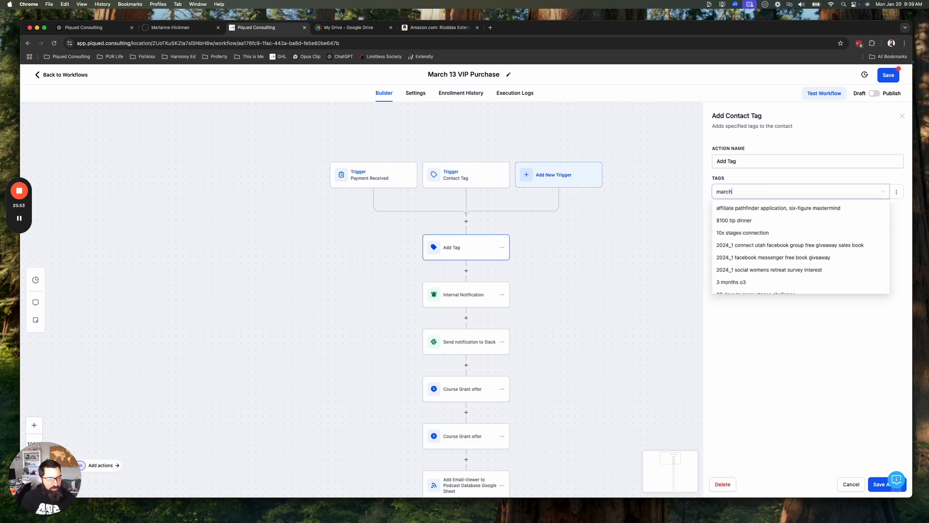
{"action": "left_click", "coordinate": [748, 233]}
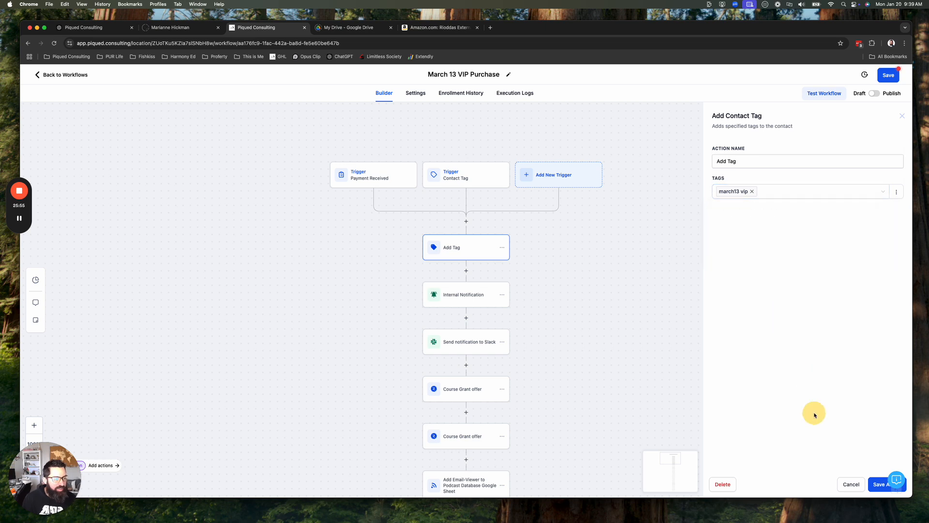
{"action": "left_click", "coordinate": [855, 478]}
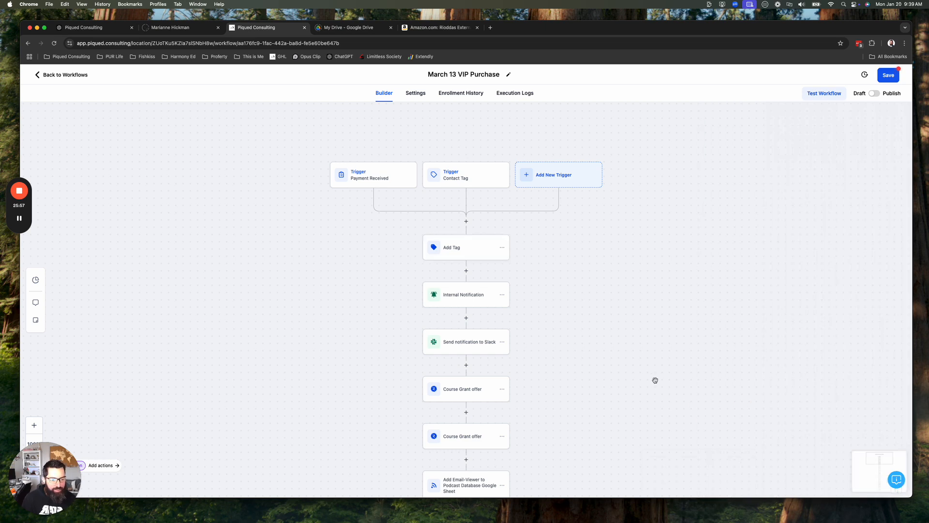
Change the Internal Notification SMS date from Jan 15 to March 13 and save.
{"action": "left_click", "coordinate": [469, 299]}
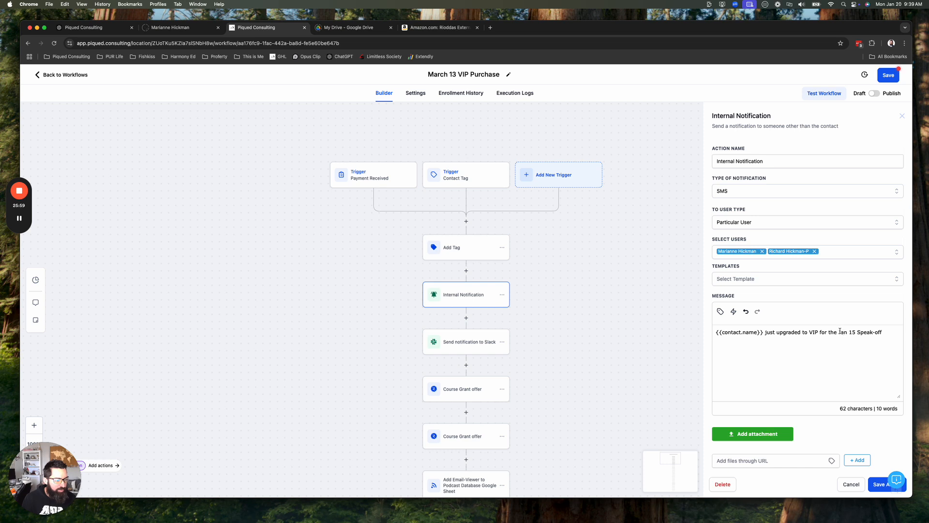
{"action": "left_click_drag", "start_coordinate": [839, 332], "coordinate": [855, 332]}
{"action": "type", "text": "Mar"}
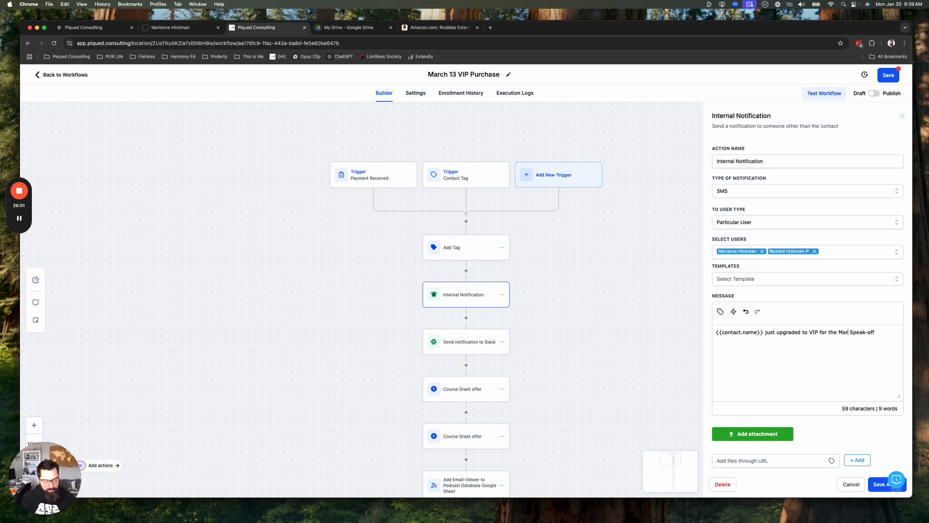
{"action": "type", "text": "ch 124"}
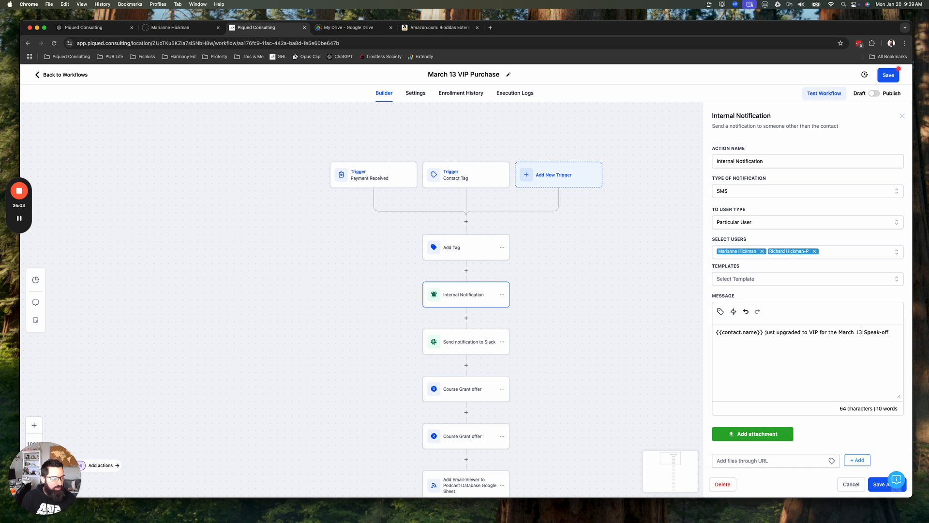
{"action": "left_click", "coordinate": [879, 485]}
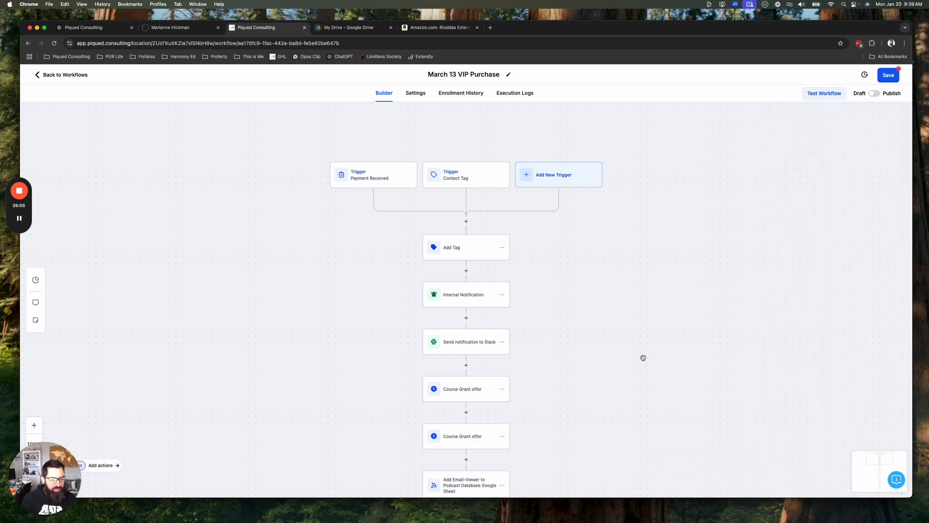
{"action": "scroll", "coordinate": [643, 356], "scroll_direction": "down", "scroll_amount": 4}
{"action": "scroll", "coordinate": [643, 357], "scroll_direction": "right", "scroll_amount": 3}
{"action": "left_click", "coordinate": [386, 255]}
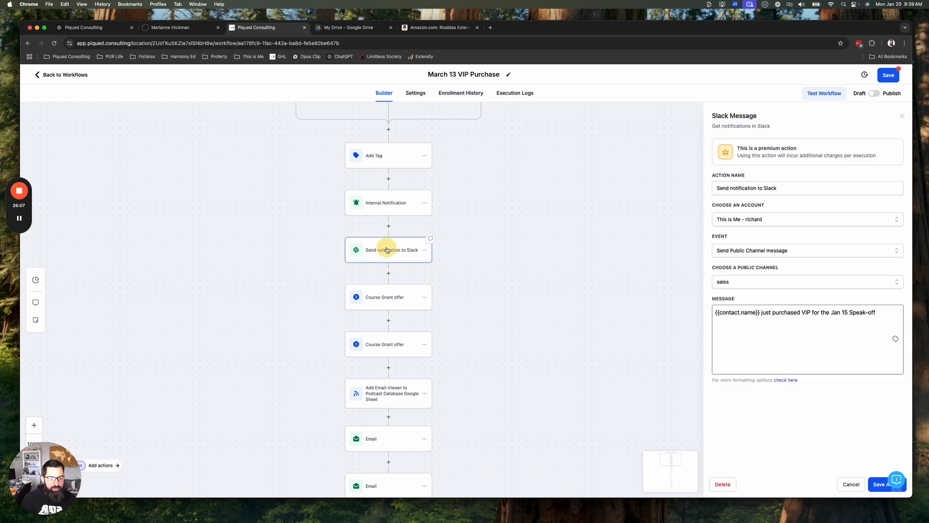
Replace 'Jan 15' with 'March 14' in the Slack message and save it.
{"action": "left_click_drag", "start_coordinate": [849, 313], "coordinate": [830, 313]}
{"action": "key", "text": "BackSpace"}
{"action": "type", "text": "March 14"}
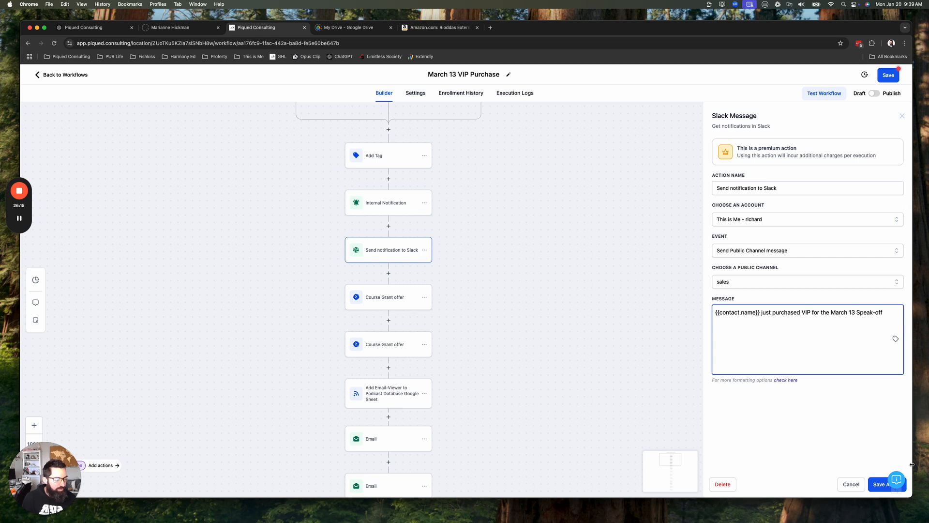
{"action": "left_click", "coordinate": [878, 484]}
Inspect the two Course Grant offer steps and the Google Sheet webhook step.
{"action": "left_click", "coordinate": [367, 300]}
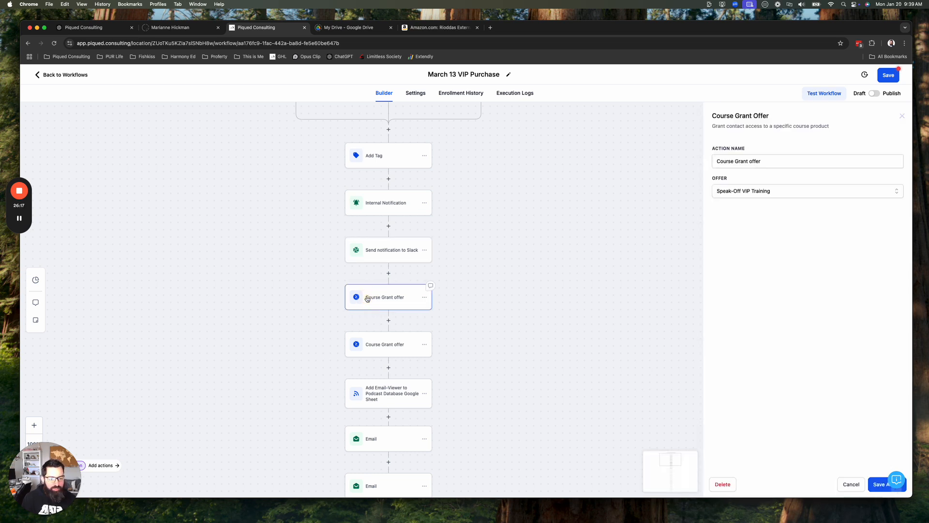
{"action": "left_click", "coordinate": [370, 343]}
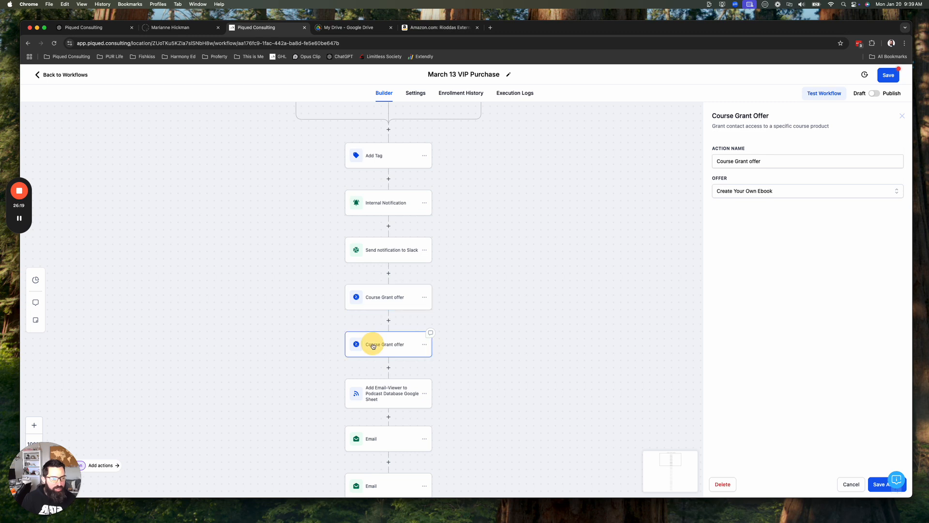
{"action": "left_click_drag", "start_coordinate": [441, 352], "coordinate": [453, 254]}
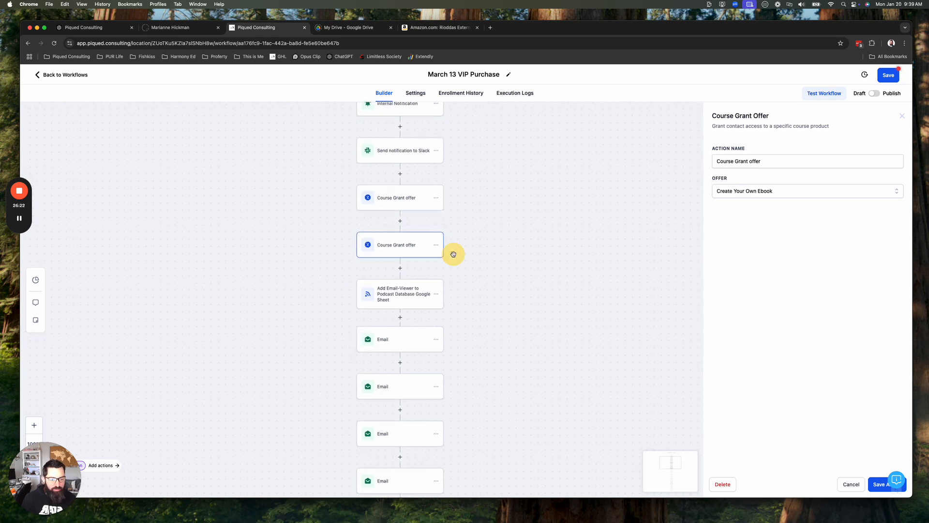
{"action": "left_click_drag", "start_coordinate": [531, 303], "coordinate": [492, 254]}
{"action": "left_click", "coordinate": [341, 239]}
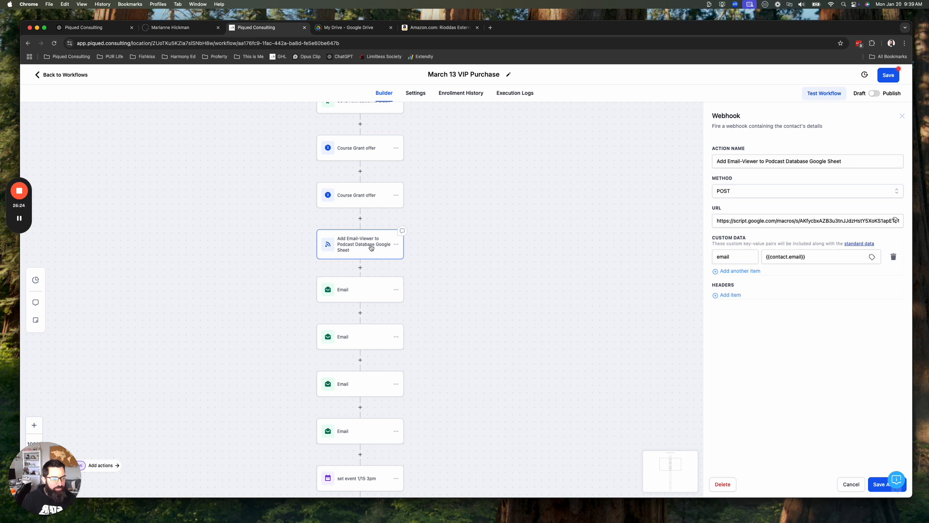
Set the first Email step to the 'March 13 - VIP Upgrade' template and save it.
{"action": "left_click", "coordinate": [364, 293]}
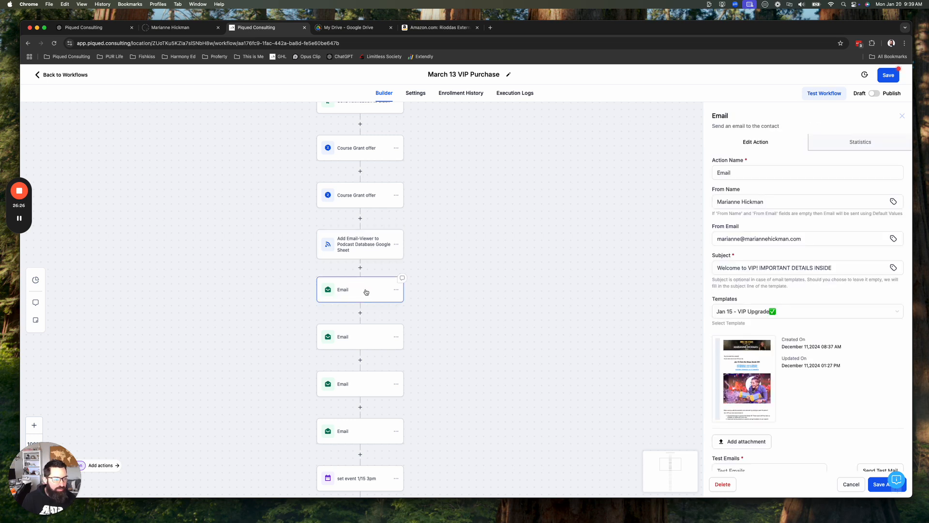
{"action": "left_click", "coordinate": [774, 311]}
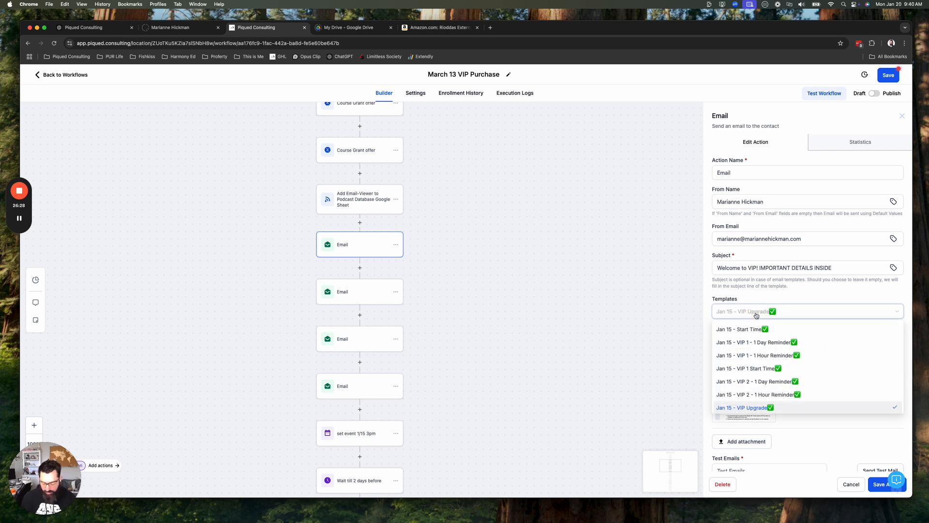
{"action": "type", "text": "march"}
{"action": "scroll", "coordinate": [763, 376], "scroll_direction": "down", "scroll_amount": 5}
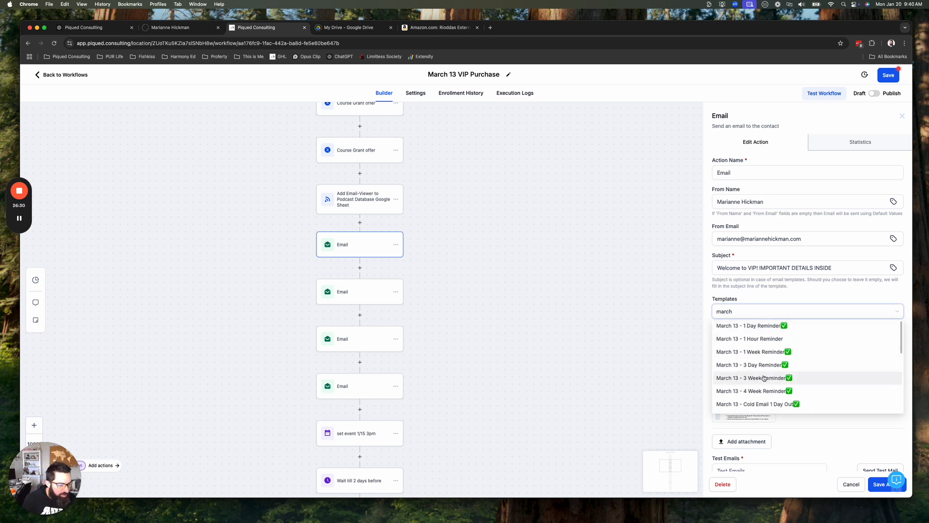
{"action": "scroll", "coordinate": [764, 377], "scroll_direction": "down", "scroll_amount": 3}
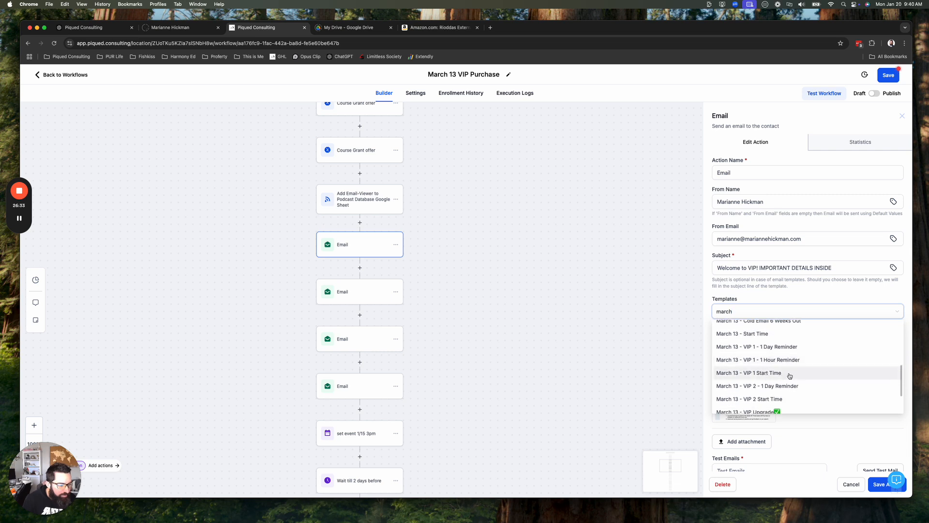
{"action": "scroll", "coordinate": [788, 375], "scroll_direction": "down", "scroll_amount": 2}
{"action": "left_click", "coordinate": [773, 374]}
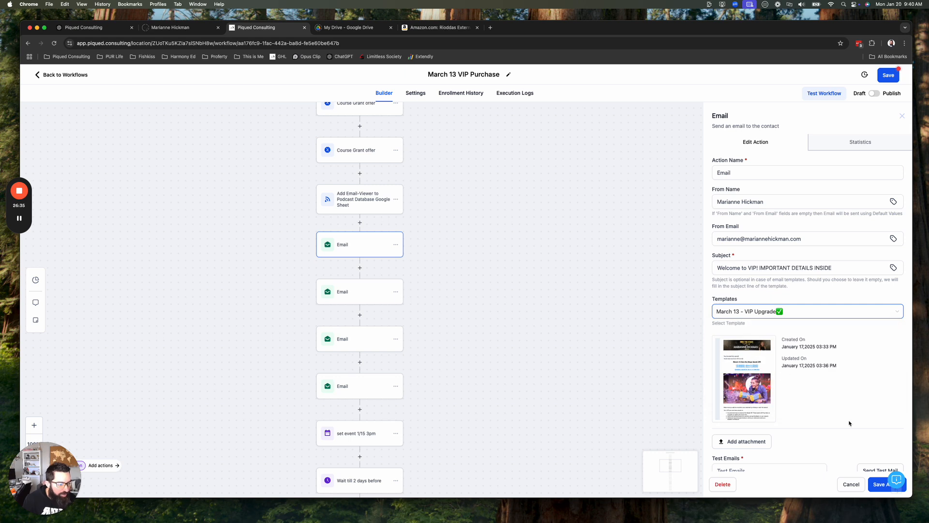
{"action": "left_click", "coordinate": [879, 484]}
Check the templates on the next Email steps, then open the 'set event 1/15 3pm' step.
{"action": "left_click", "coordinate": [353, 295]}
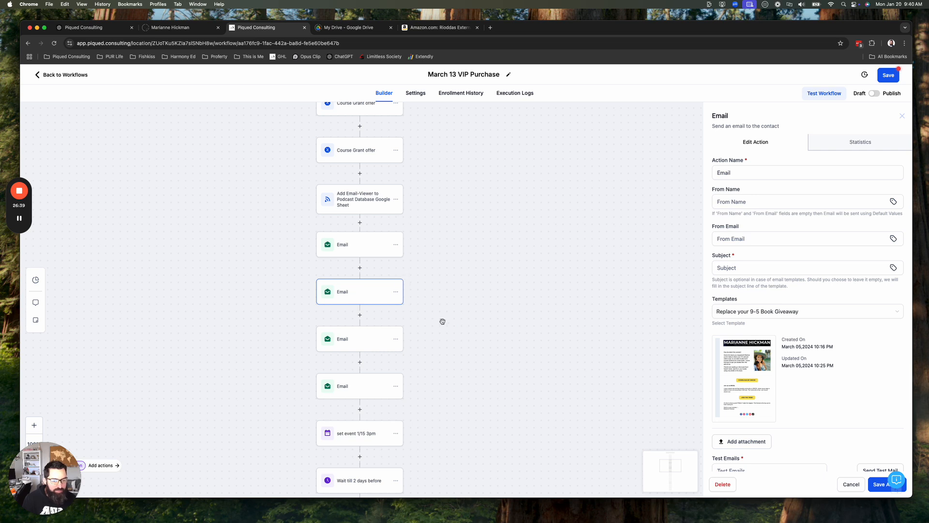
{"action": "scroll", "coordinate": [442, 321], "scroll_direction": "down", "scroll_amount": 3}
{"action": "left_click", "coordinate": [354, 278]}
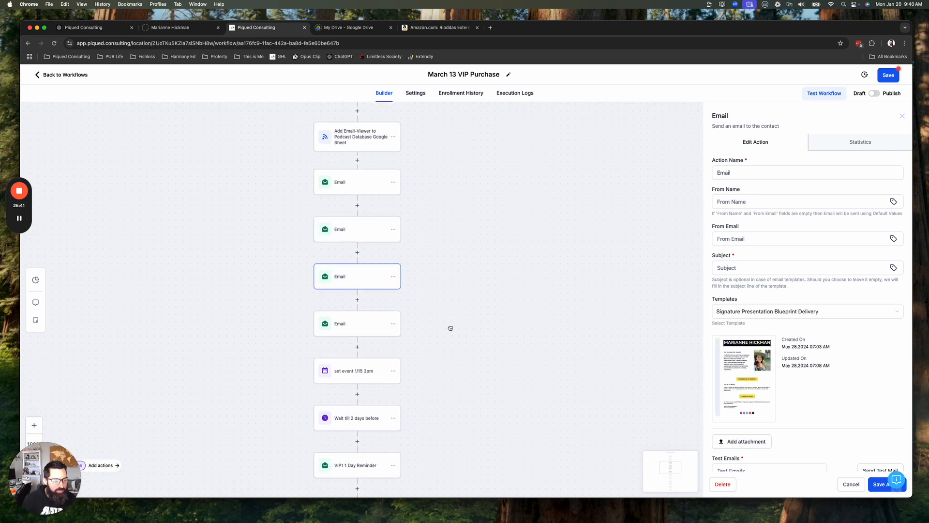
{"action": "scroll", "coordinate": [450, 328], "scroll_direction": "down", "scroll_amount": 3}
{"action": "left_click", "coordinate": [373, 263]}
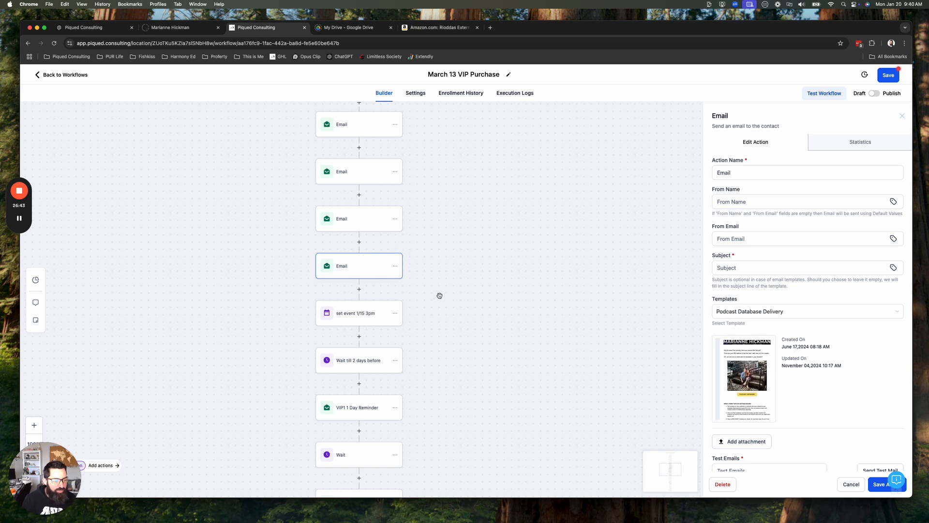
{"action": "left_click_drag", "start_coordinate": [437, 294], "coordinate": [435, 247]}
{"action": "left_click", "coordinate": [348, 265]}
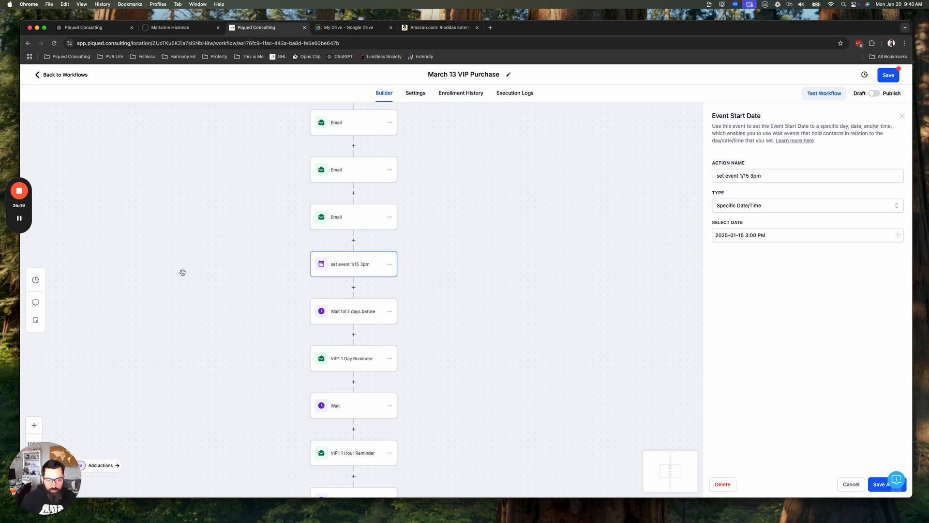
Rename the event step from 'set event 1/15 3pm' to 'set event 3/13 3pm'.
{"action": "mouse_move", "coordinate": [15, 217]}
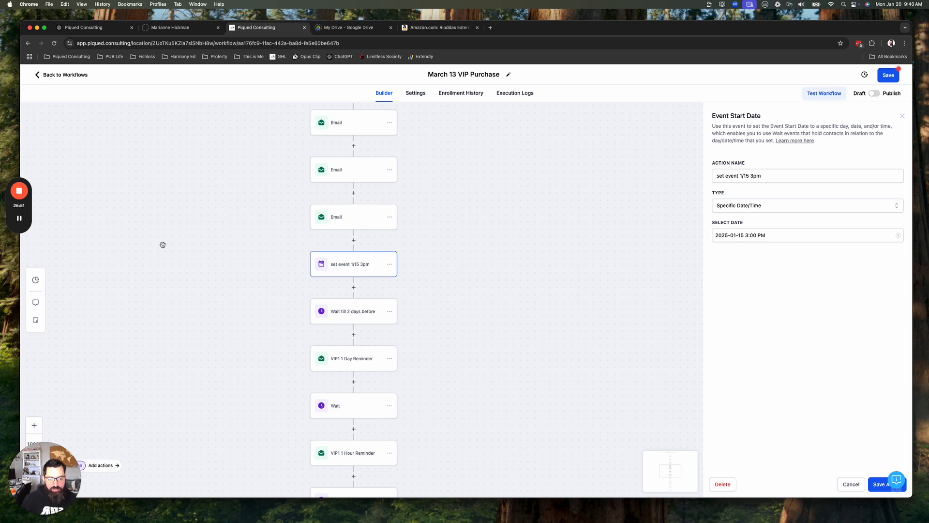
{"action": "left_click_drag", "start_coordinate": [195, 265], "coordinate": [173, 231]}
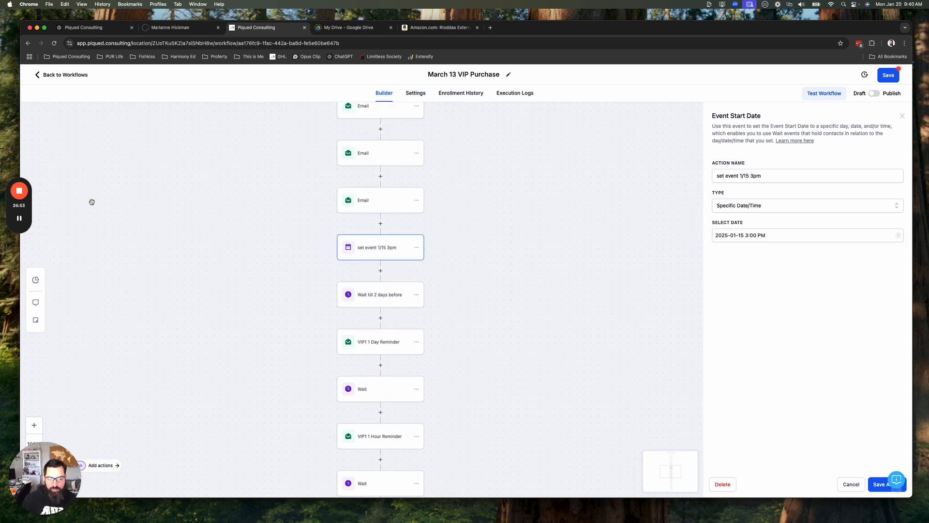
{"action": "mouse_move", "coordinate": [22, 220]}
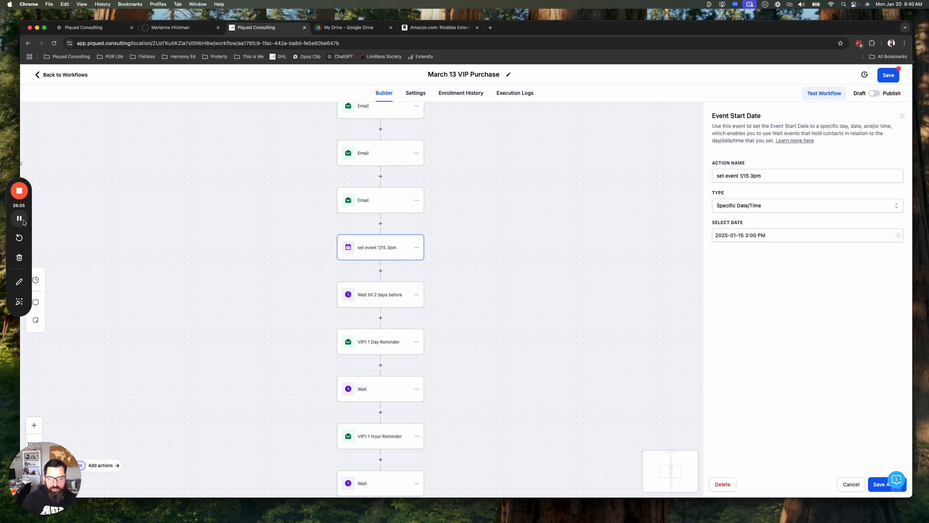
{"action": "left_click_drag", "start_coordinate": [174, 233], "coordinate": [207, 234]}
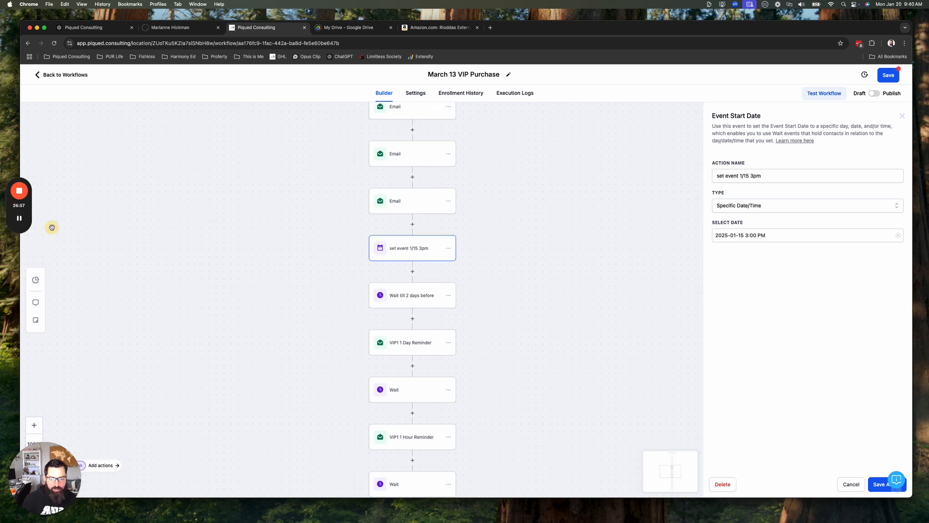
{"action": "left_click", "coordinate": [19, 219]}
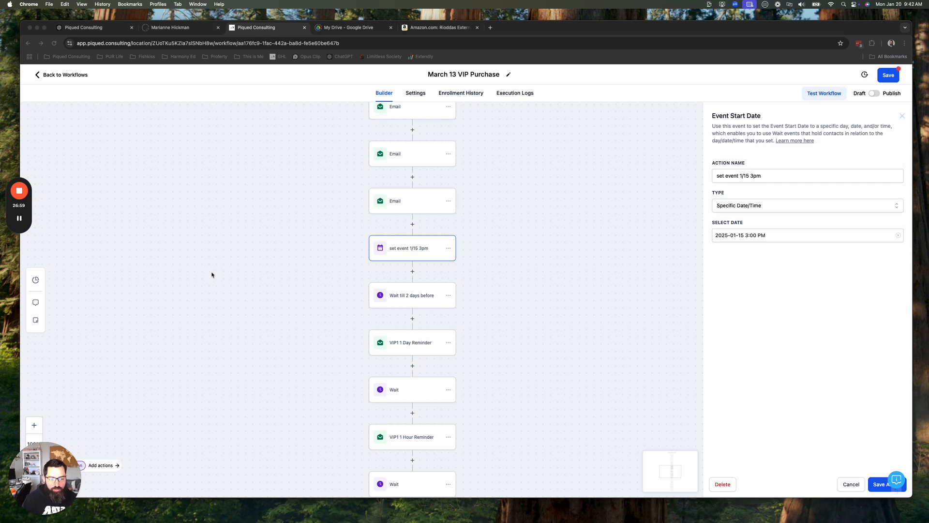
{"action": "left_click", "coordinate": [411, 246]}
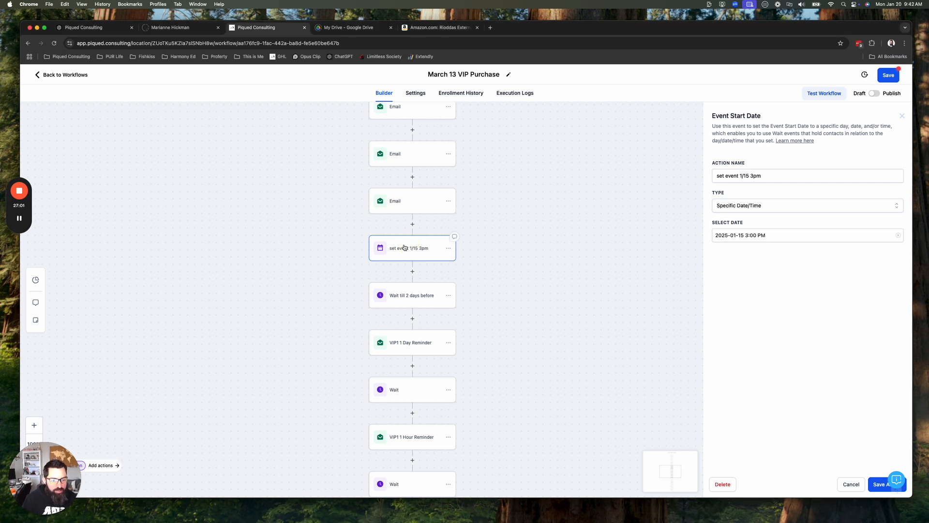
{"action": "left_click", "coordinate": [746, 177]}
{"action": "left_click_drag", "start_coordinate": [748, 177], "coordinate": [739, 177]}
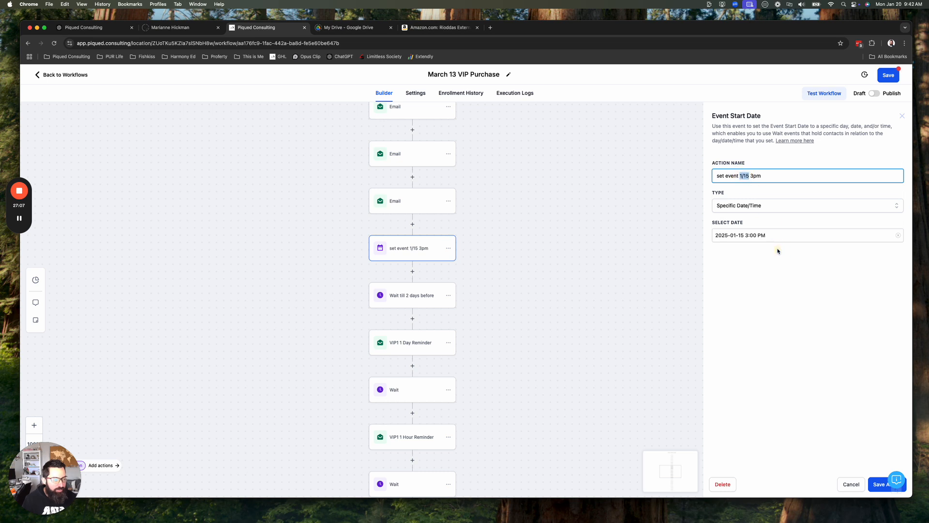
{"action": "type", "text": "3/13"}
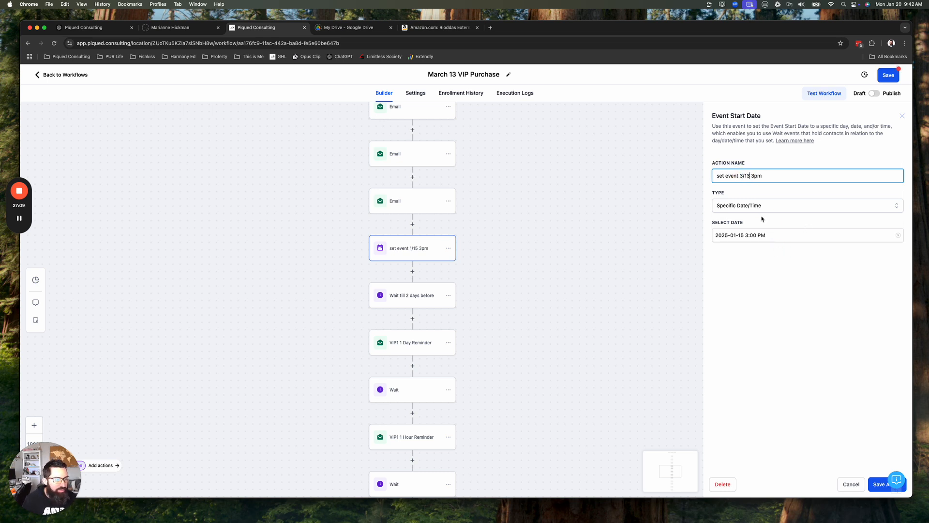
Set the event start date to March 13, 2025 and save the step.
{"action": "left_click", "coordinate": [734, 237]}
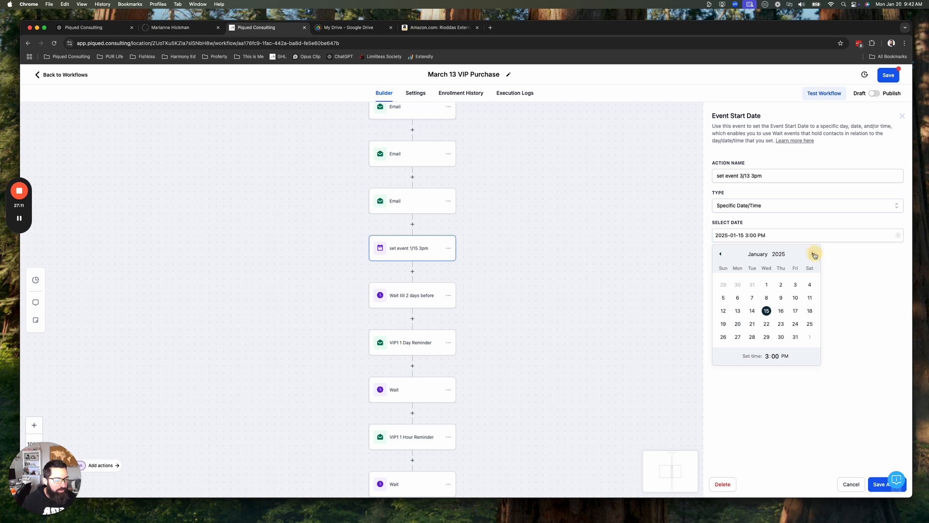
{"action": "left_click", "coordinate": [813, 253]}
{"action": "left_click", "coordinate": [812, 254]}
{"action": "left_click", "coordinate": [781, 310]}
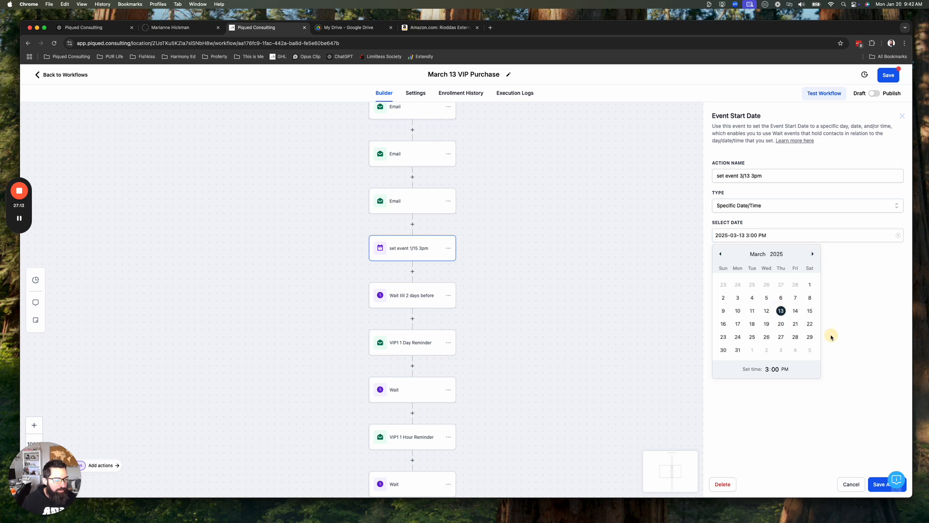
{"action": "left_click", "coordinate": [875, 484]}
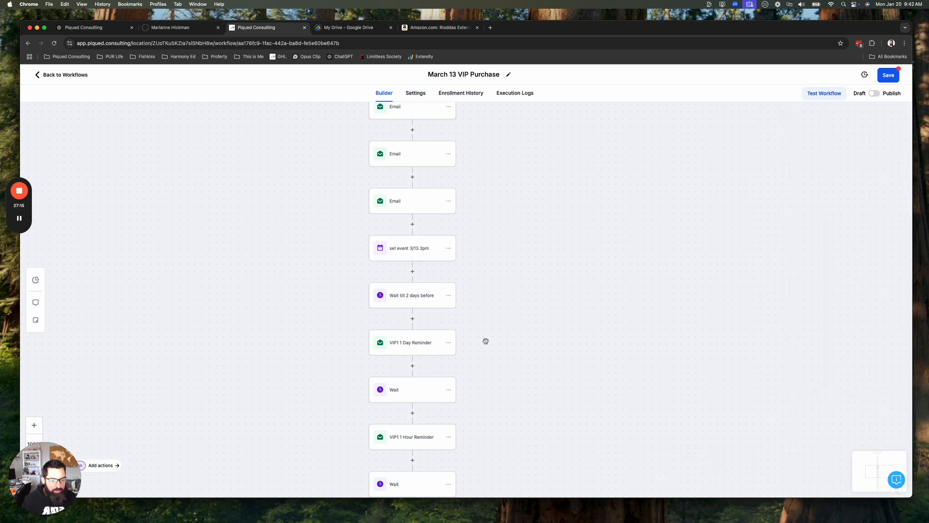
{"action": "left_click", "coordinate": [430, 299]}
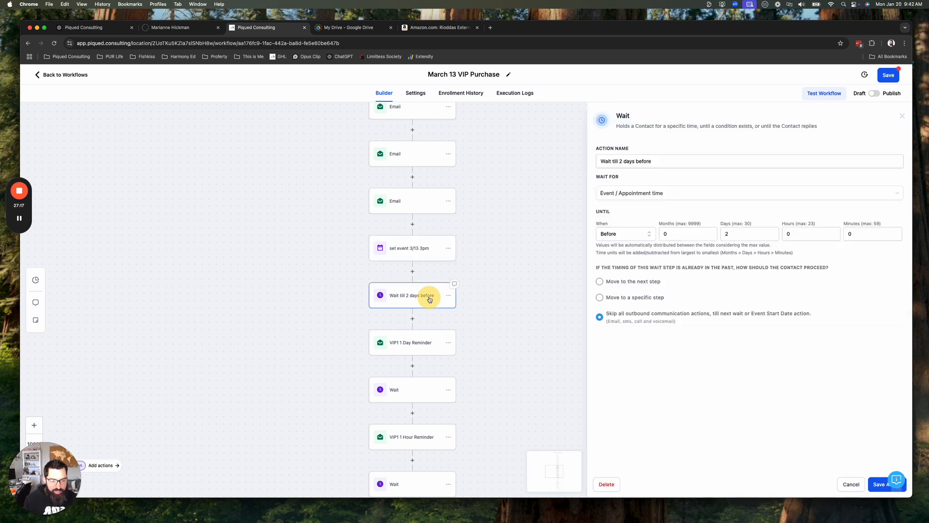
Switch the VIP1 1 Day Reminder email to the 'March 13 - VIP 1 - 1 Day Reminder' template.
{"action": "left_click", "coordinate": [417, 348]}
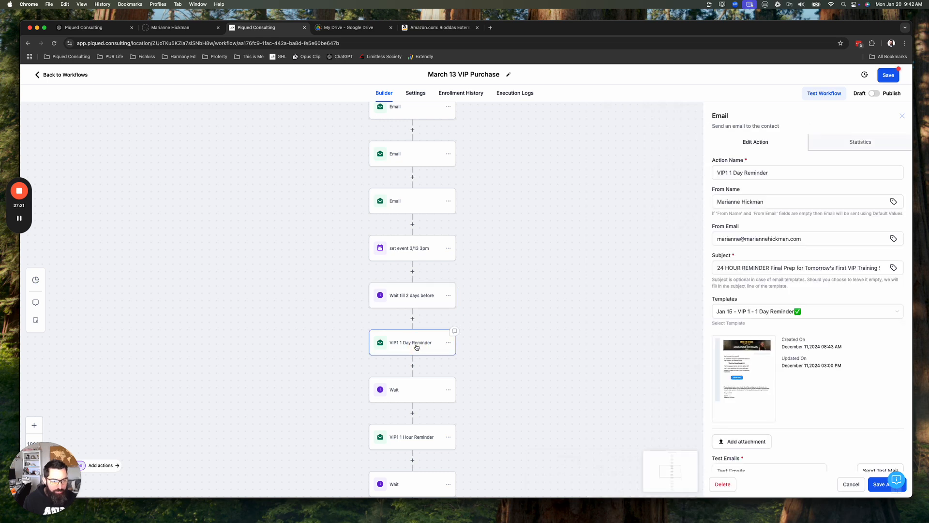
{"action": "left_click", "coordinate": [806, 312]}
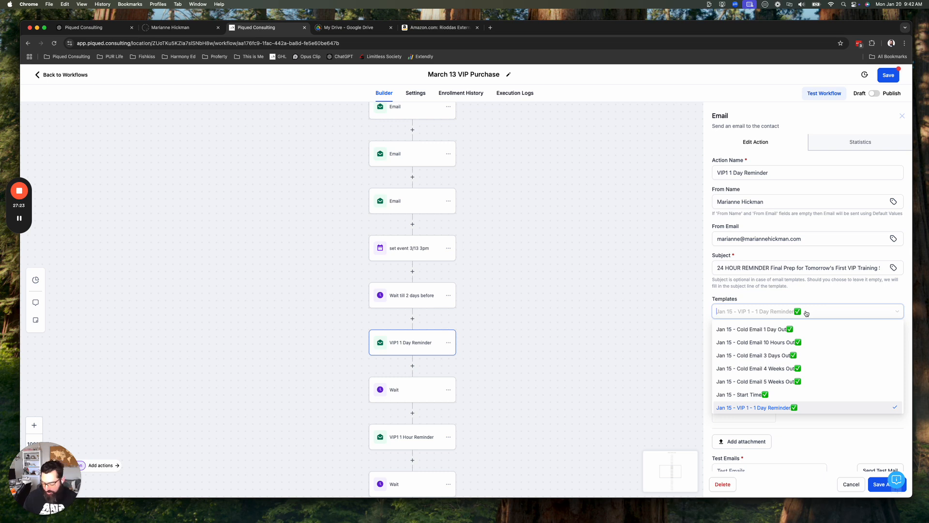
{"action": "type", "text": "march"}
{"action": "scroll", "coordinate": [804, 367], "scroll_direction": "down", "scroll_amount": 6}
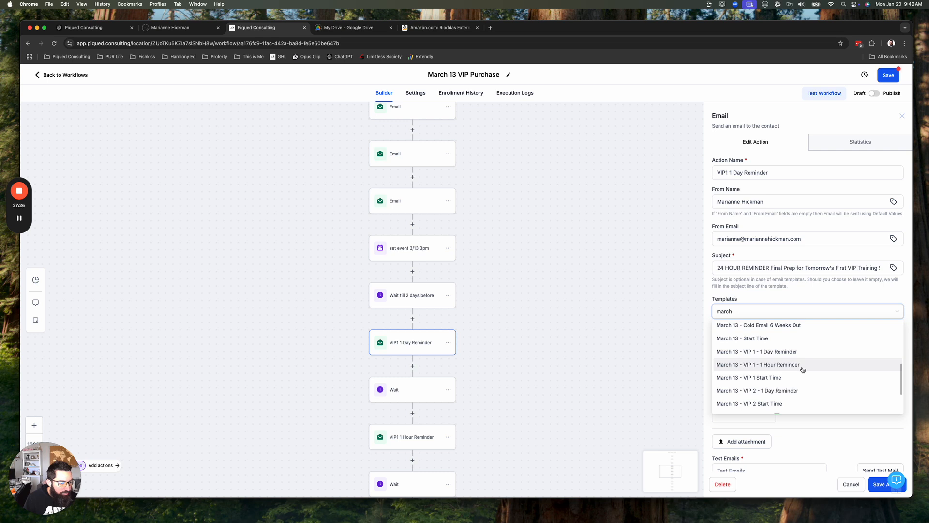
{"action": "left_click", "coordinate": [781, 351]}
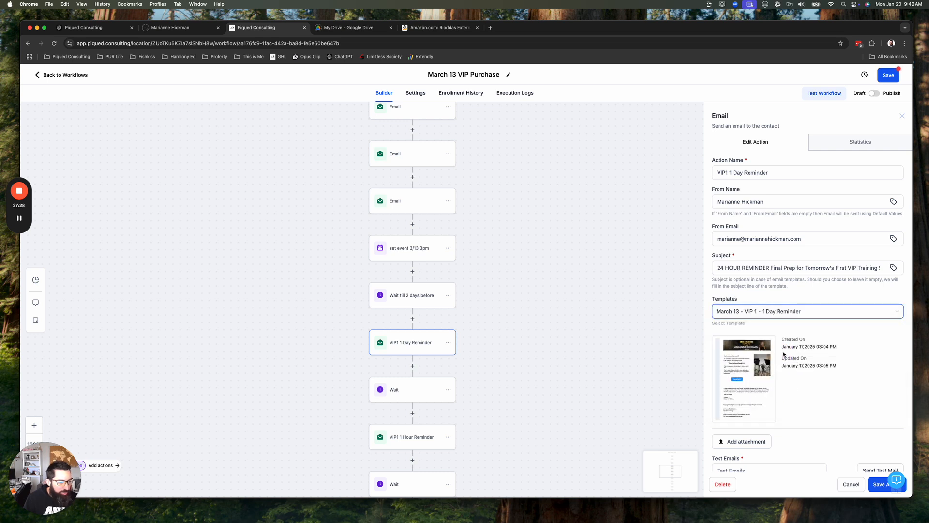
{"action": "left_click", "coordinate": [882, 486]}
{"action": "left_click", "coordinate": [412, 396]}
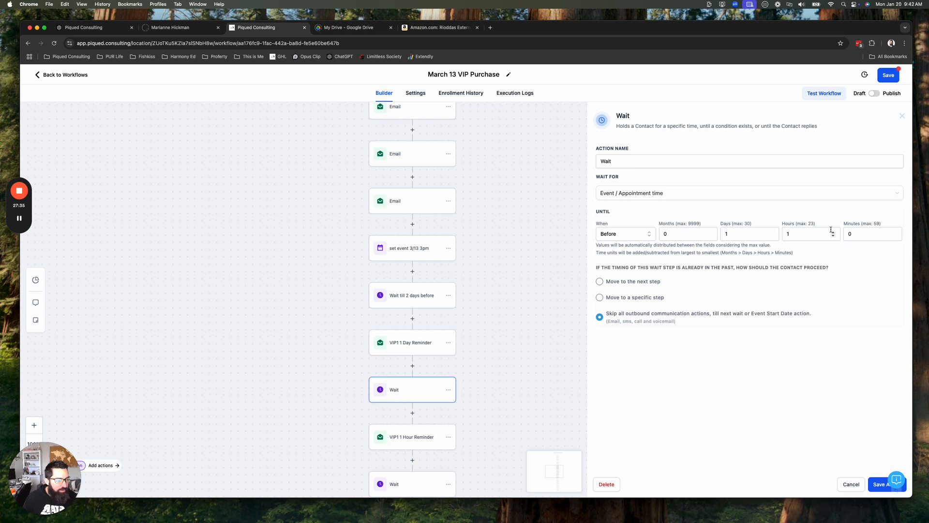
{"action": "scroll", "coordinate": [508, 390], "scroll_direction": "down", "scroll_amount": 3}
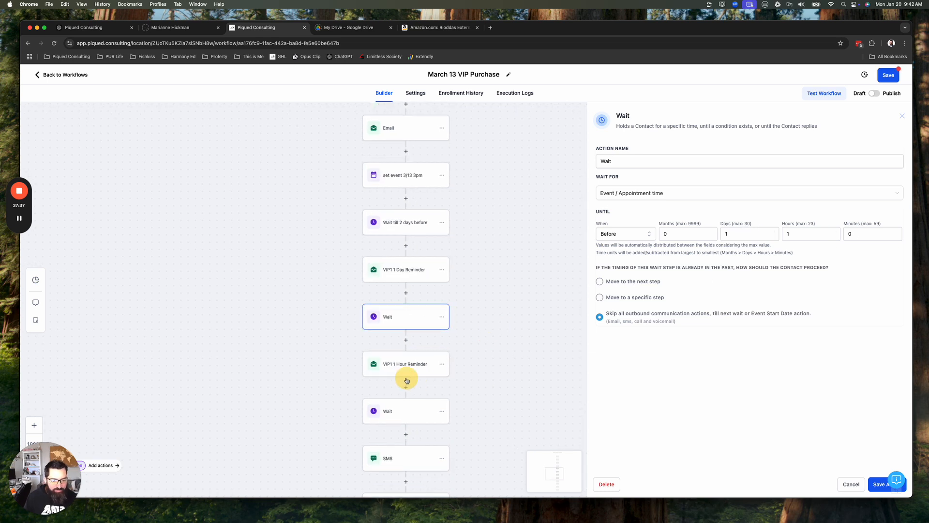
Switch the VIP1 1 Hour Reminder email to the 'March 13 - VIP 1 - 1 Hour Reminder' template.
{"action": "left_click", "coordinate": [405, 375]}
{"action": "left_click", "coordinate": [767, 312]}
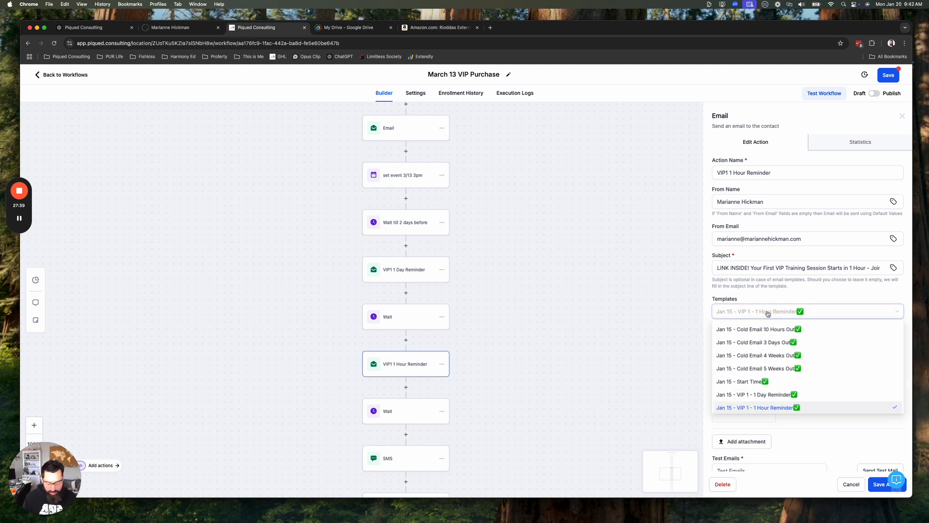
{"action": "type", "text": "vip 1"}
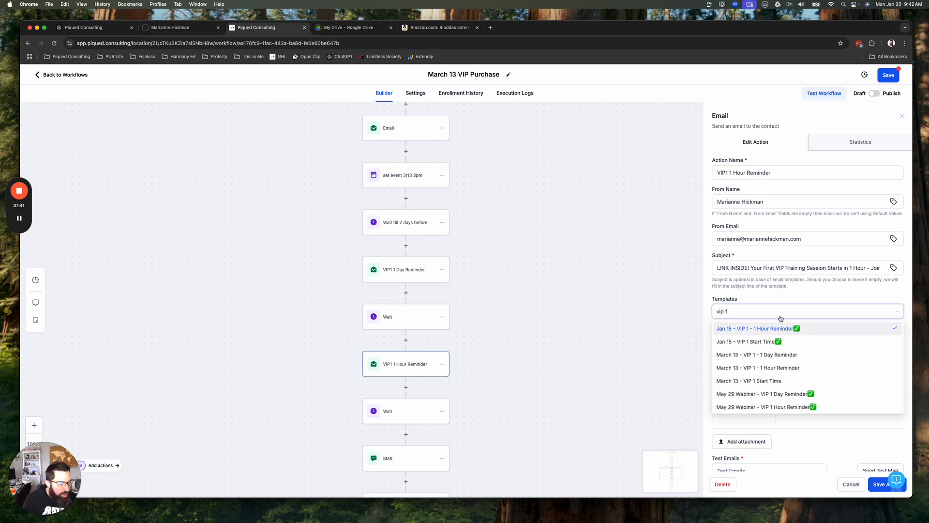
{"action": "left_click", "coordinate": [789, 370]}
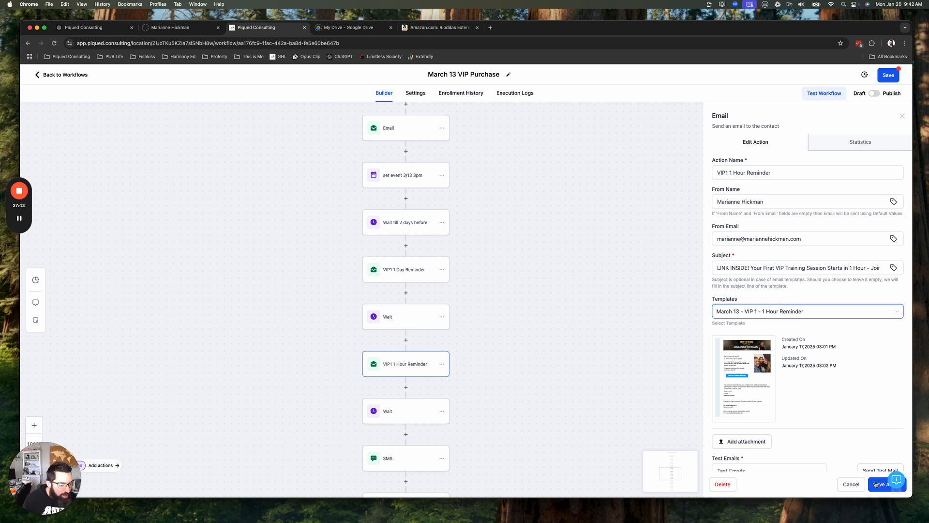
{"action": "left_click", "coordinate": [516, 394]}
{"action": "scroll", "coordinate": [515, 393], "scroll_direction": "down", "scroll_amount": 3}
{"action": "left_click", "coordinate": [380, 337]}
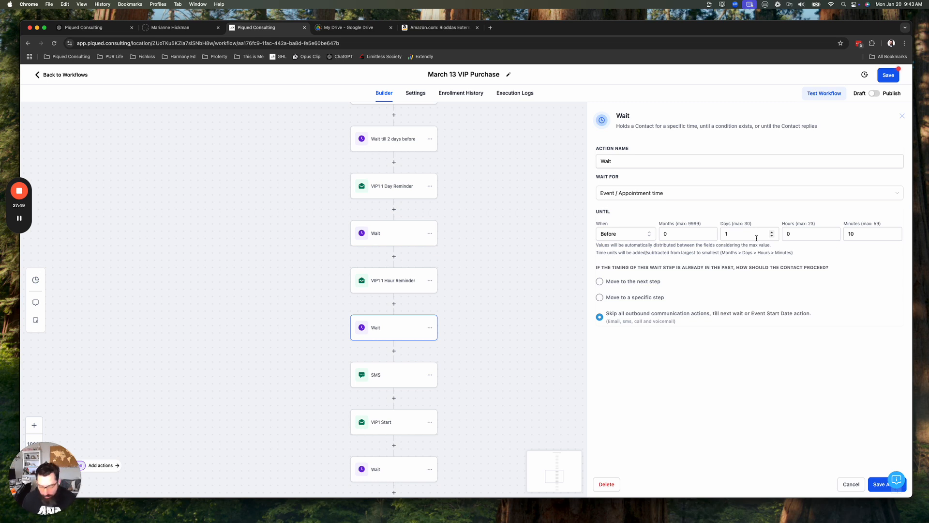
{"action": "left_click", "coordinate": [370, 381]}
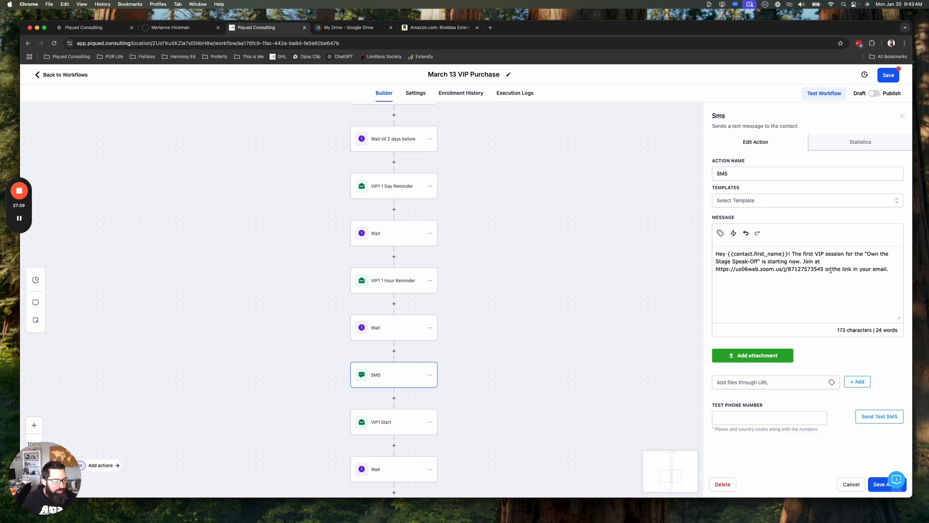
Delete the meeting link from the SMS message and save it.
{"action": "left_click_drag", "start_coordinate": [831, 269], "coordinate": [716, 270]}
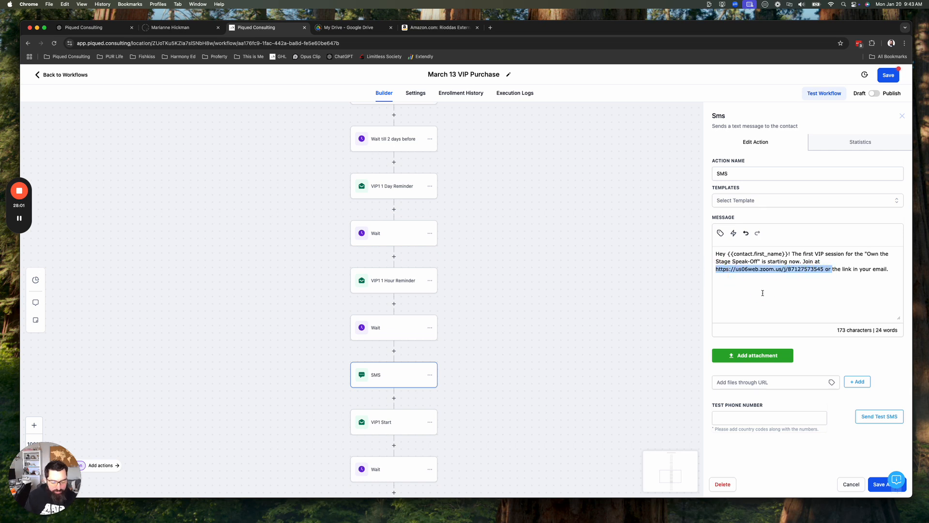
{"action": "key", "text": "BackSpace"}
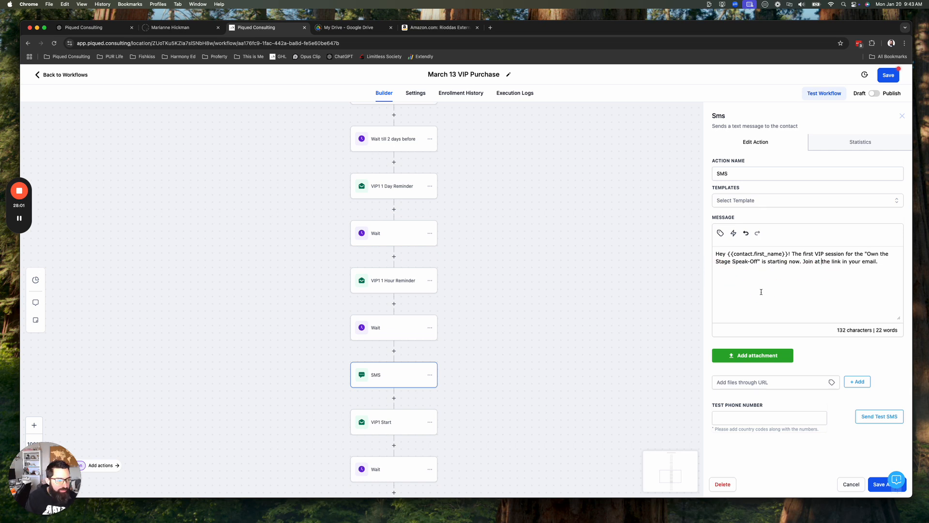
{"action": "left_click", "coordinate": [879, 482]}
{"action": "left_click_drag", "start_coordinate": [520, 377], "coordinate": [503, 311]}
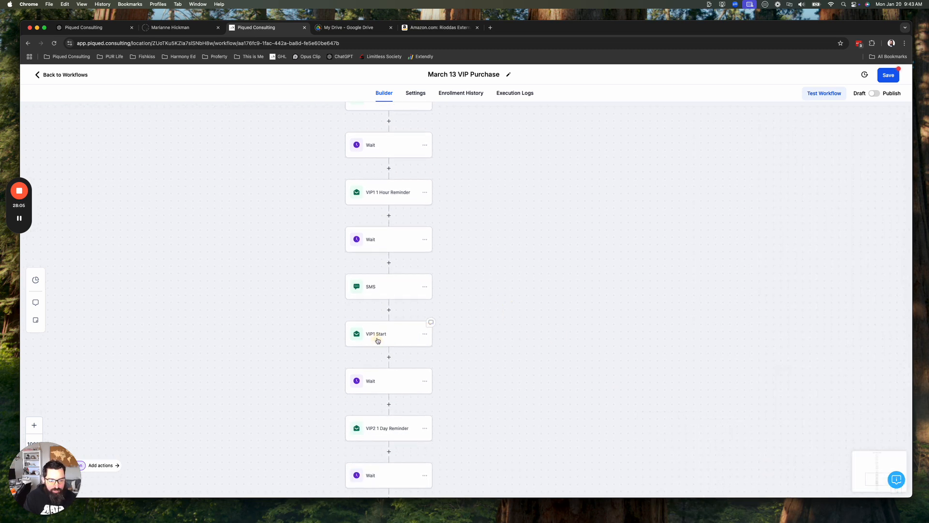
Set the VIP1 Start email to the 'March 13 - VIP 1 Start Time' template.
{"action": "left_click", "coordinate": [378, 340]}
{"action": "left_click_drag", "start_coordinate": [513, 380], "coordinate": [502, 348]}
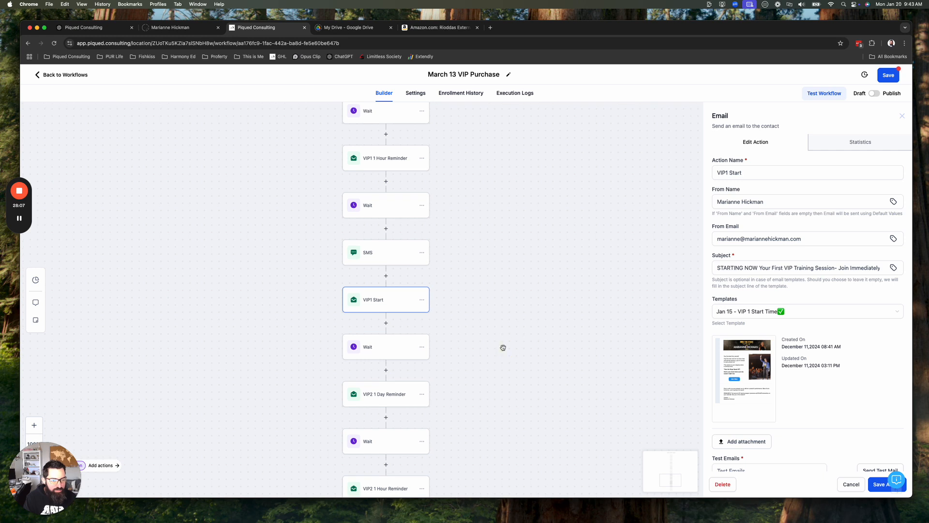
{"action": "left_click", "coordinate": [752, 315]}
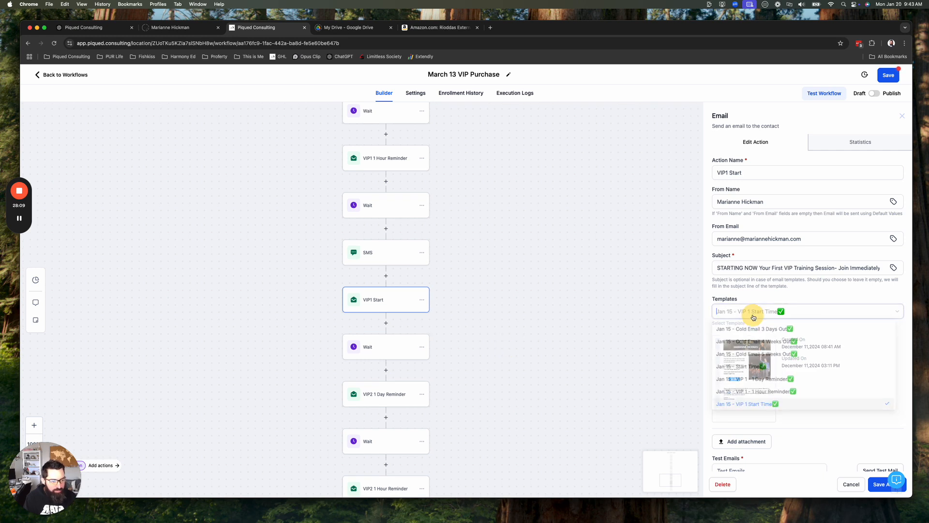
{"action": "type", "text": "march"}
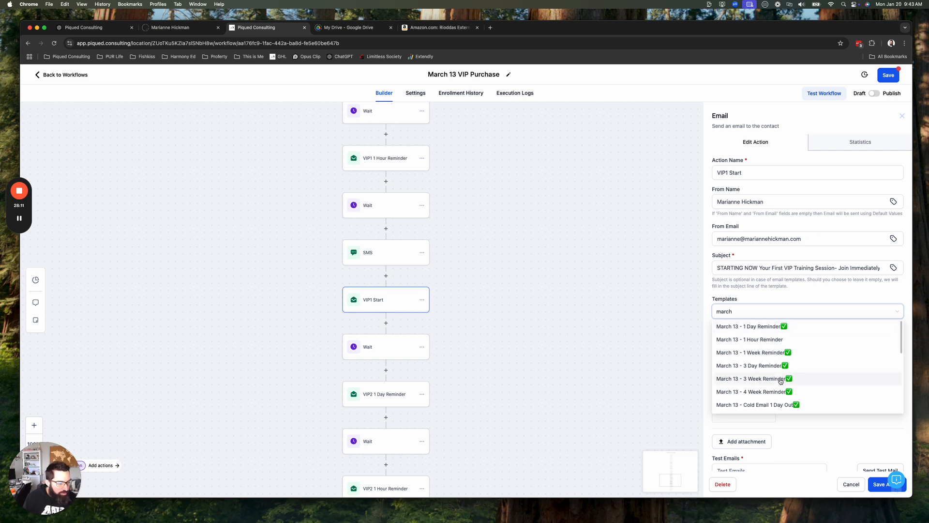
{"action": "scroll", "coordinate": [777, 381], "scroll_direction": "down", "scroll_amount": 10}
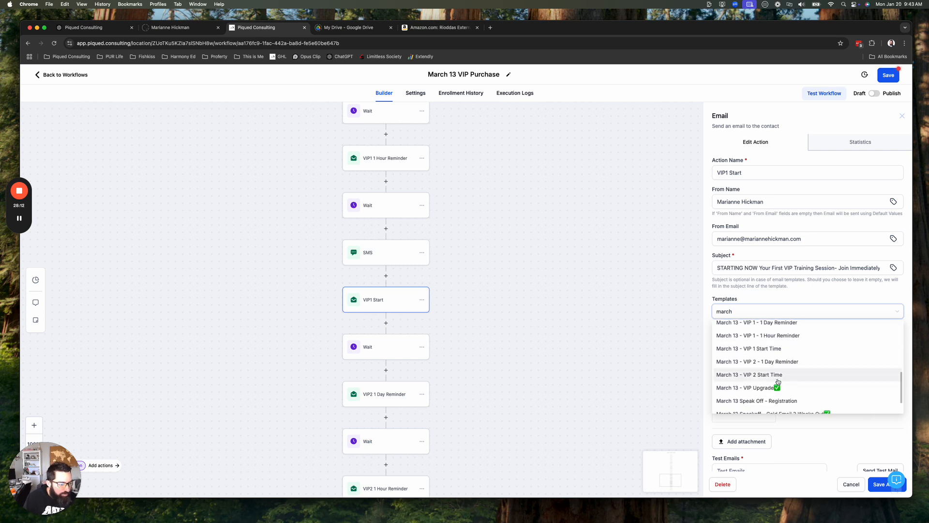
{"action": "left_click", "coordinate": [774, 348]}
{"action": "left_click", "coordinate": [879, 486]}
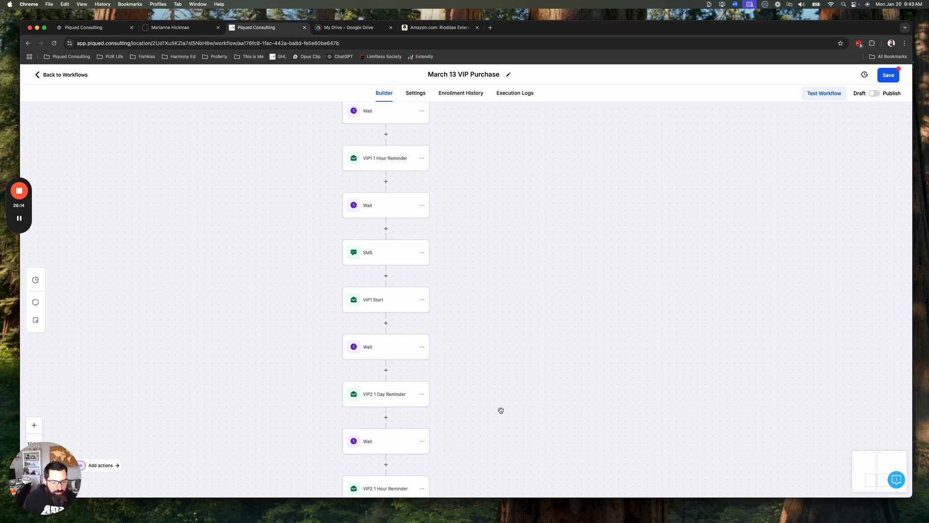
{"action": "left_click", "coordinate": [379, 348]}
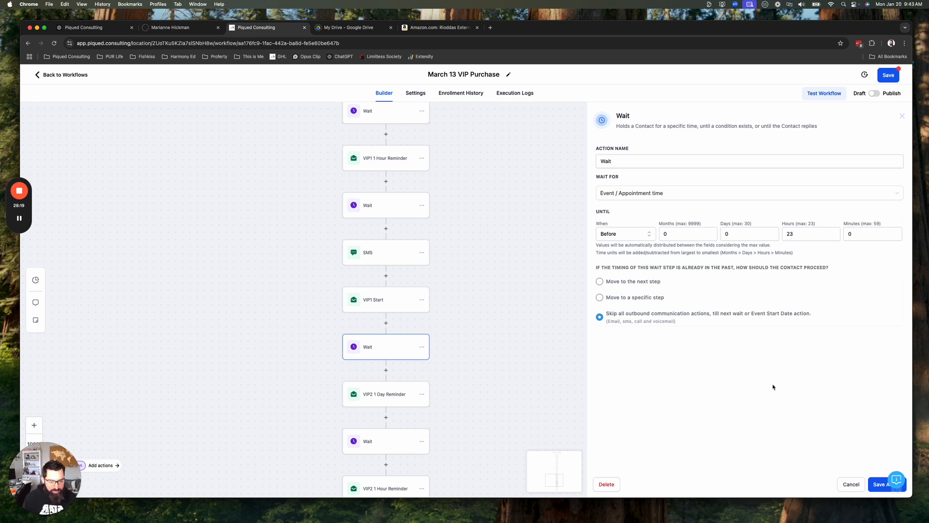
Set the VIP2 1 Day Reminder email to the 'March 13 - VIP 2 - 1 Day Reminder' template.
{"action": "left_click", "coordinate": [419, 392]}
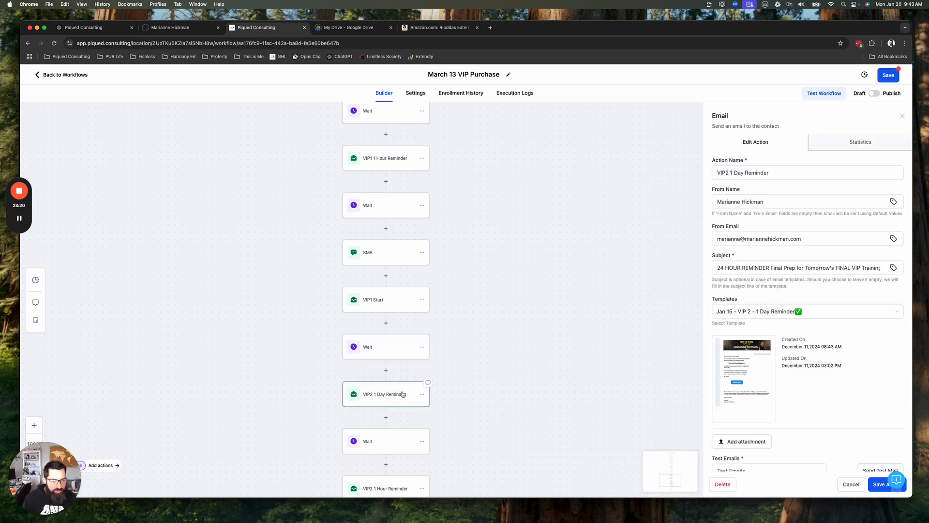
{"action": "left_click", "coordinate": [799, 311]}
{"action": "type", "text": "m"}
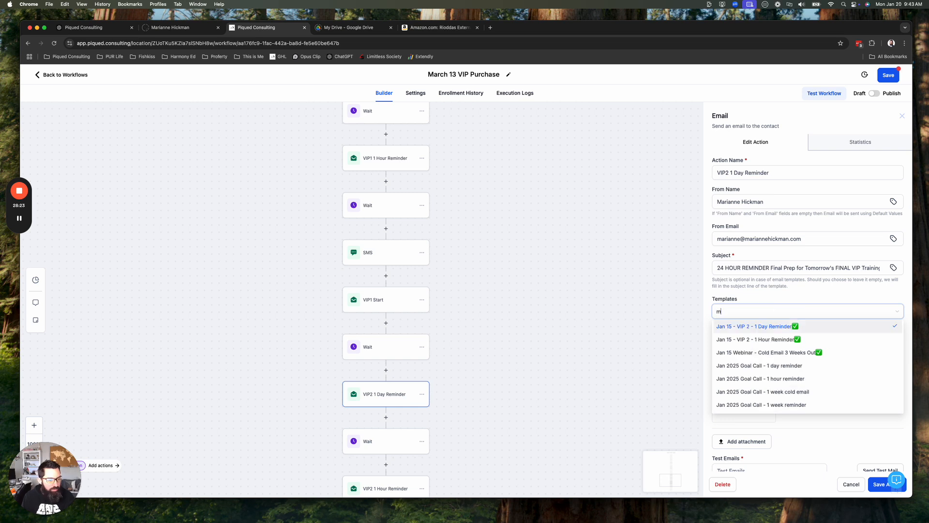
{"action": "type", "text": "arch"}
{"action": "scroll", "coordinate": [813, 357], "scroll_direction": "down", "scroll_amount": 5}
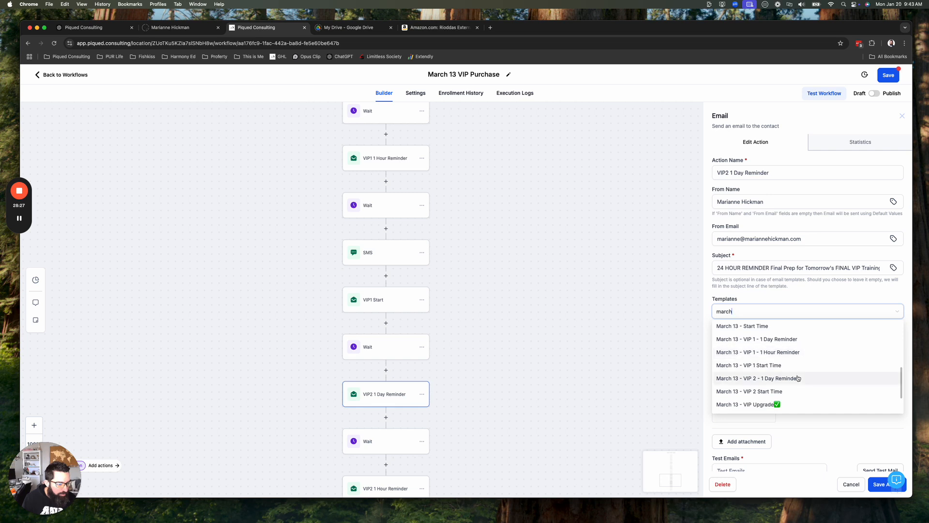
{"action": "left_click", "coordinate": [805, 377]}
{"action": "left_click", "coordinate": [878, 487]}
{"action": "scroll", "coordinate": [554, 304], "scroll_direction": "down", "scroll_amount": 4}
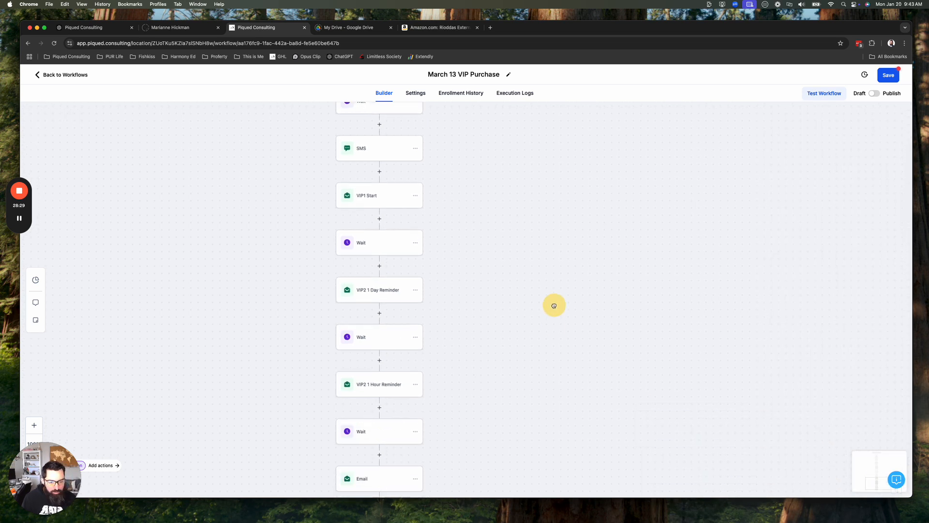
{"action": "left_click", "coordinate": [362, 335]}
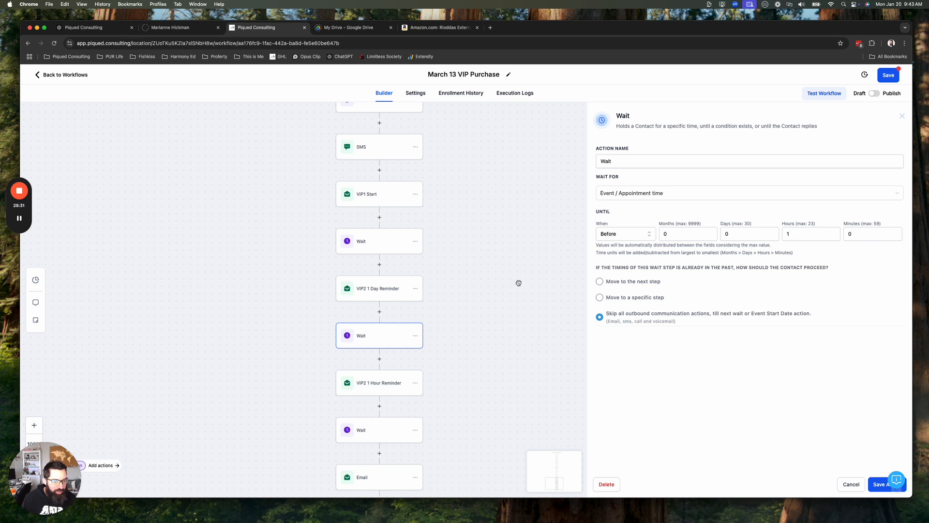
Set the VIP2 1 Hour Reminder email to the 'March 13- VIP 2 - 1 Hour Reminder' template.
{"action": "left_click", "coordinate": [362, 385]}
{"action": "left_click", "coordinate": [757, 312]}
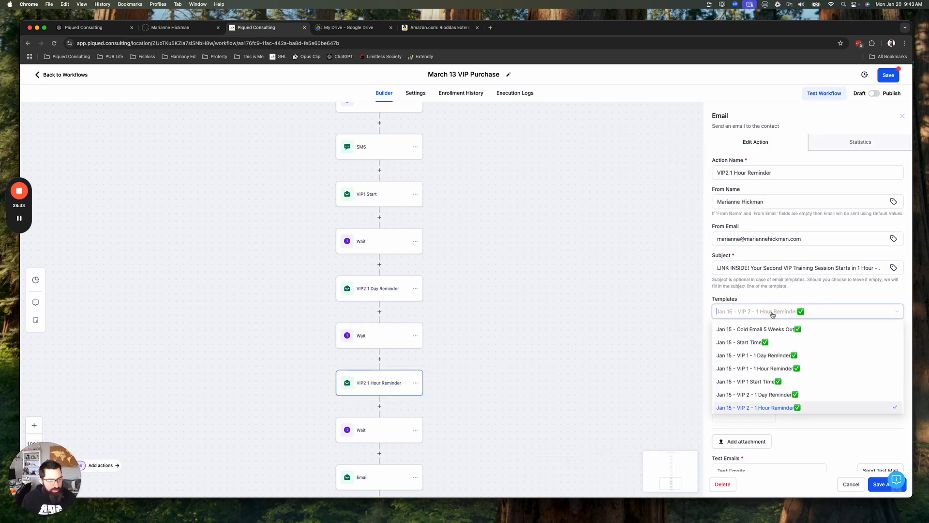
{"action": "type", "text": "march"}
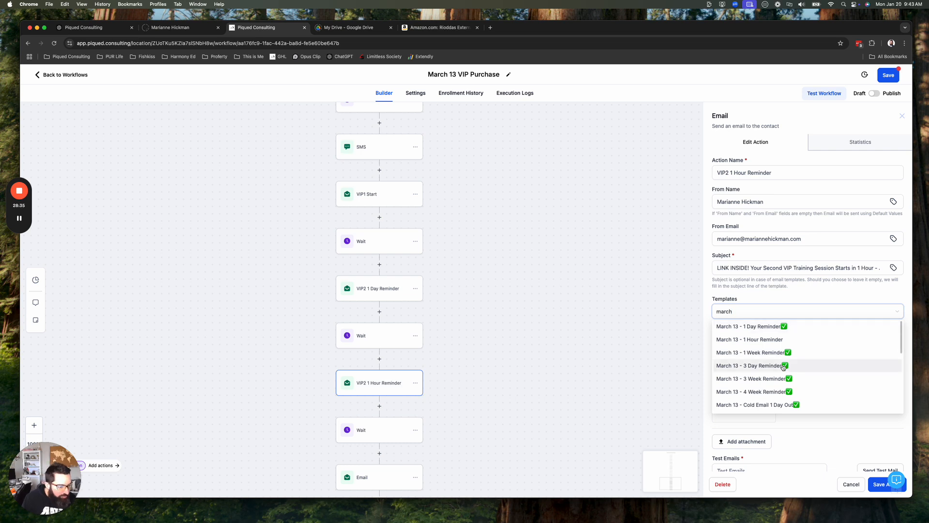
{"action": "scroll", "coordinate": [783, 367], "scroll_direction": "down", "scroll_amount": 5}
{"action": "scroll", "coordinate": [783, 367], "scroll_direction": "down", "scroll_amount": 2}
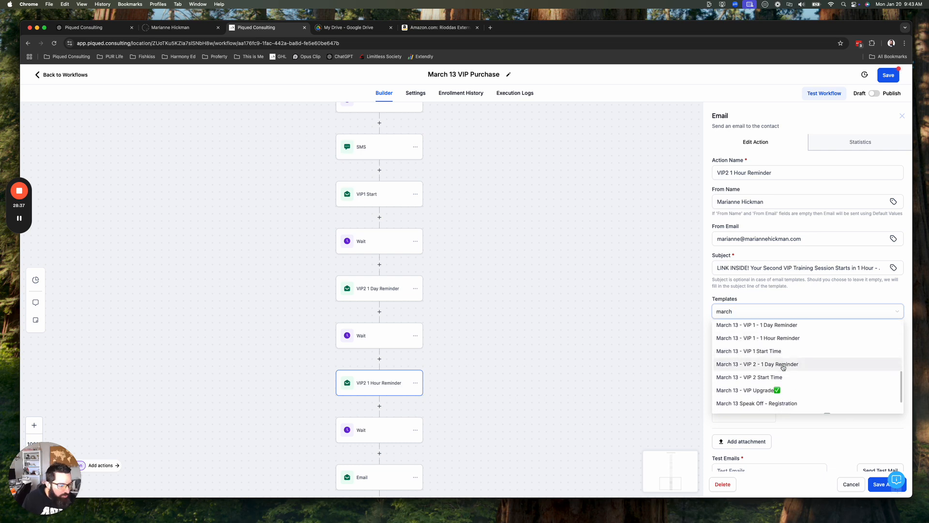
{"action": "scroll", "coordinate": [783, 367], "scroll_direction": "up", "scroll_amount": 1}
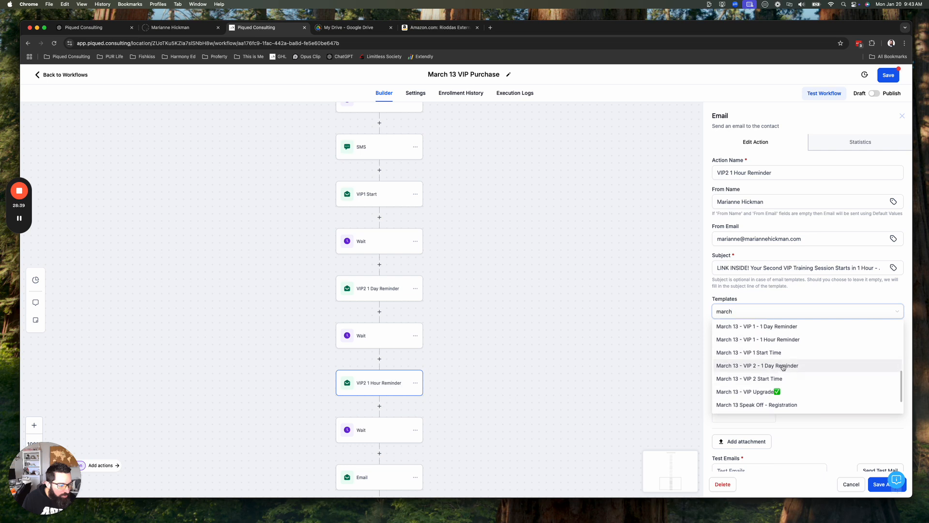
{"action": "scroll", "coordinate": [793, 384], "scroll_direction": "up", "scroll_amount": 2}
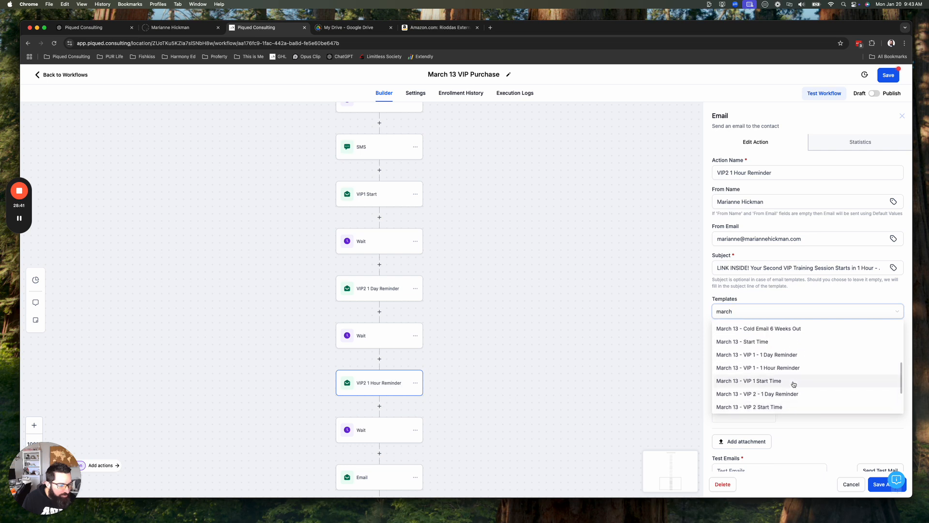
{"action": "scroll", "coordinate": [793, 385], "scroll_direction": "down", "scroll_amount": 3}
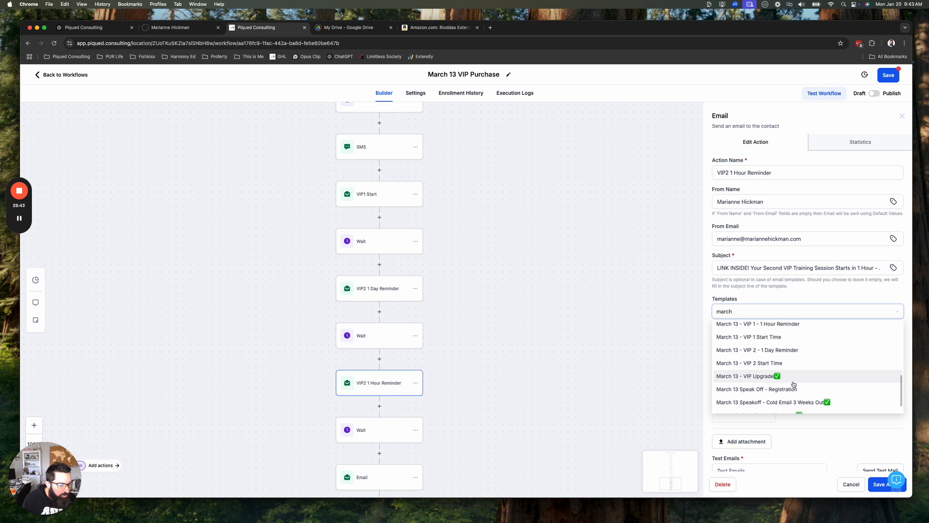
{"action": "scroll", "coordinate": [793, 384], "scroll_direction": "down", "scroll_amount": 1}
{"action": "scroll", "coordinate": [793, 384], "scroll_direction": "up", "scroll_amount": 1}
{"action": "scroll", "coordinate": [793, 384], "scroll_direction": "down", "scroll_amount": 2}
{"action": "scroll", "coordinate": [793, 384], "scroll_direction": "down", "scroll_amount": 1}
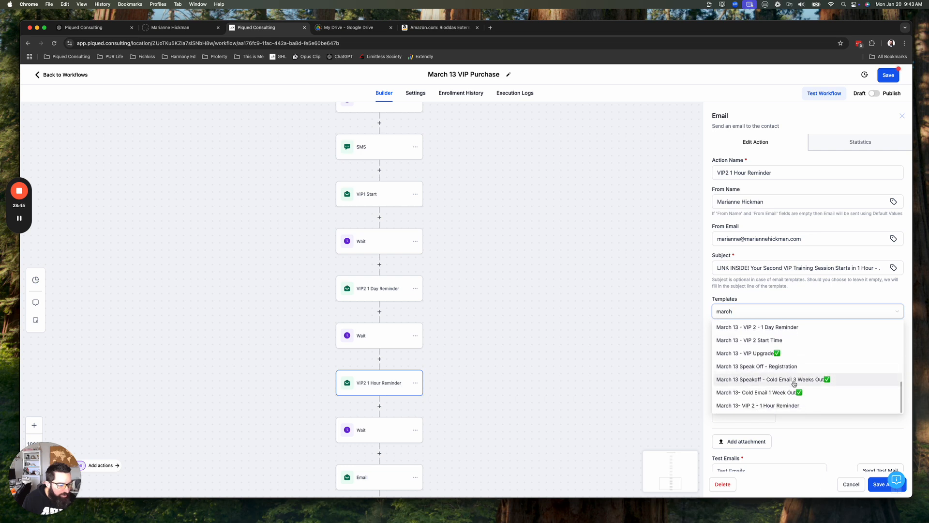
{"action": "left_click", "coordinate": [782, 405]}
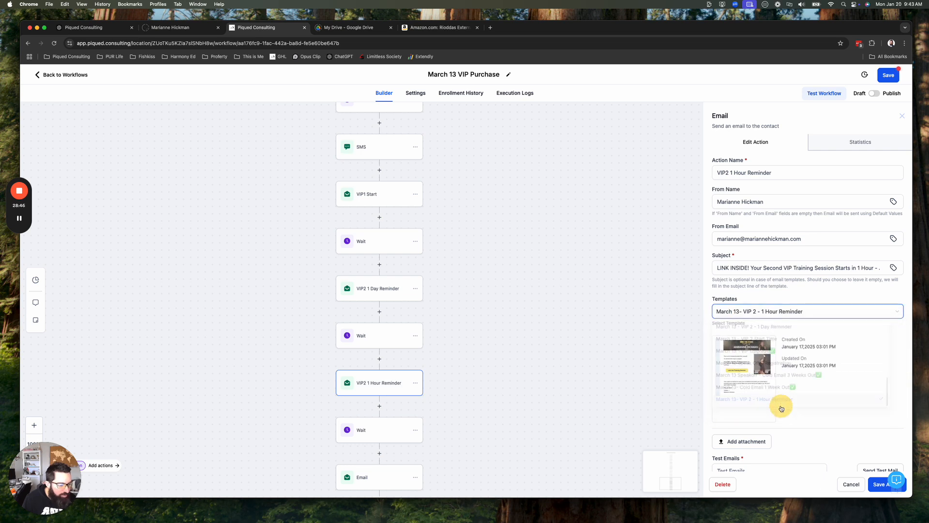
{"action": "left_click", "coordinate": [875, 482]}
{"action": "scroll", "coordinate": [484, 367], "scroll_direction": "down", "scroll_amount": 3}
{"action": "left_click", "coordinate": [392, 317]}
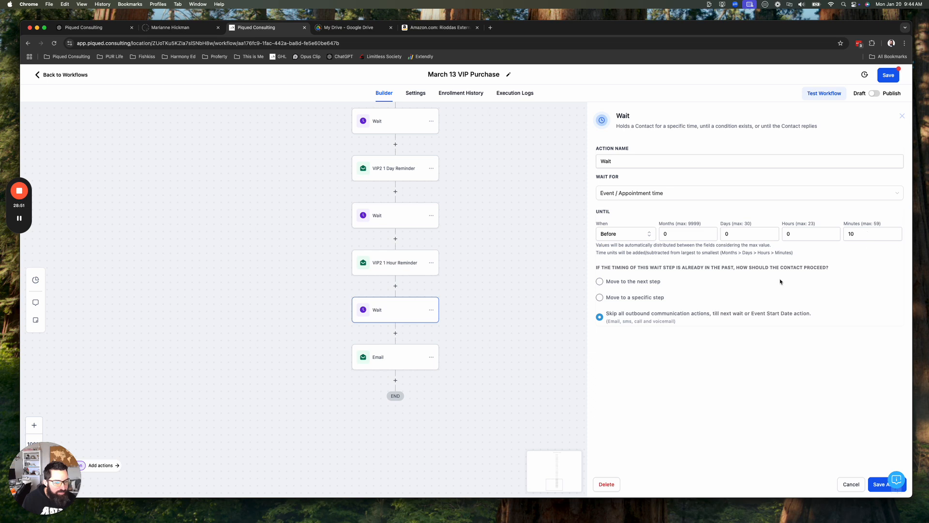
Set the final email to the 'March 13 - VIP 2 Start Time' template and save it.
{"action": "left_click", "coordinate": [375, 358]}
{"action": "left_click", "coordinate": [770, 315]}
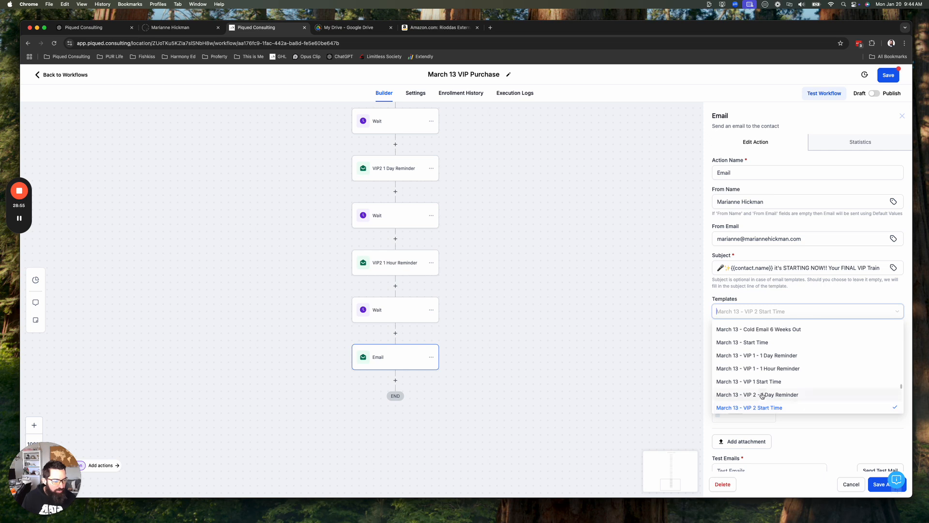
{"action": "left_click", "coordinate": [767, 410]}
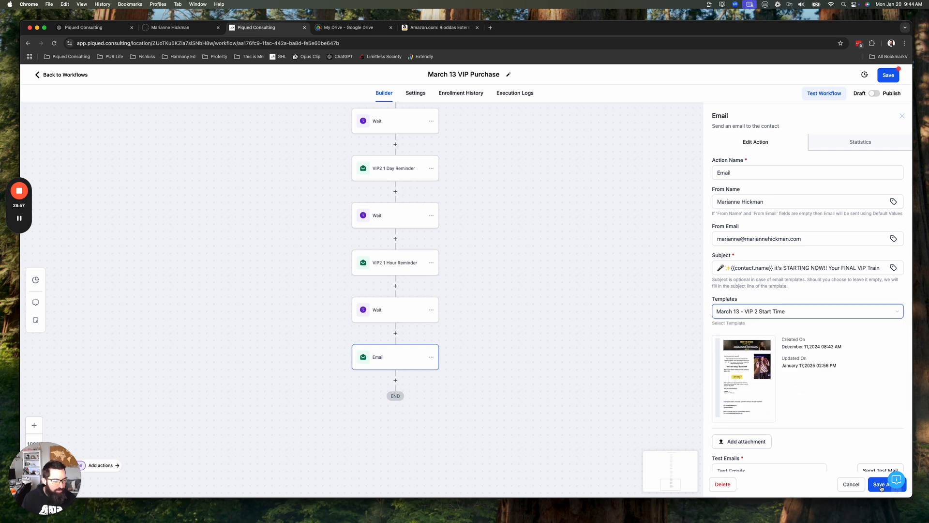
{"action": "left_click", "coordinate": [881, 485]}
{"action": "scroll", "coordinate": [535, 286], "scroll_direction": "up", "scroll_amount": 3}
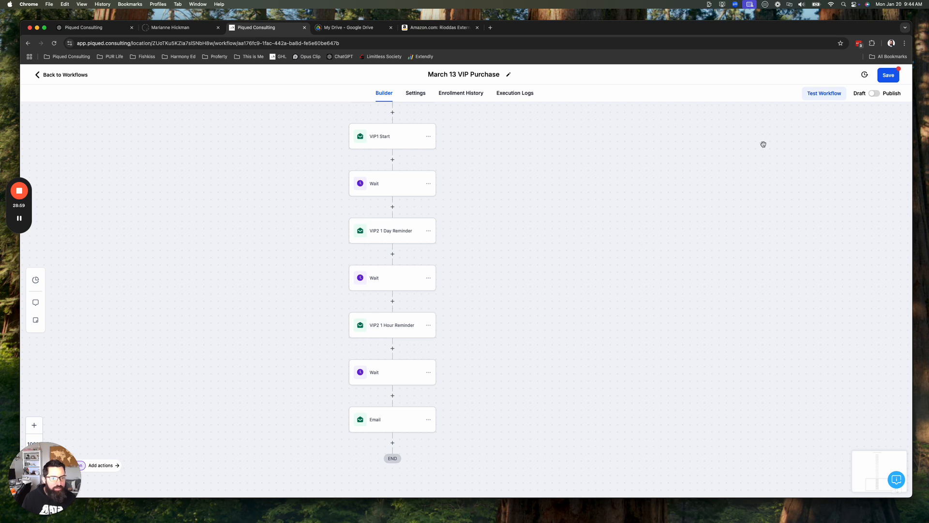
Save the March 13 VIP Purchase workflow and go back to the Speakoff workflow list.
{"action": "scroll", "coordinate": [523, 373], "scroll_direction": "up", "scroll_amount": 10}
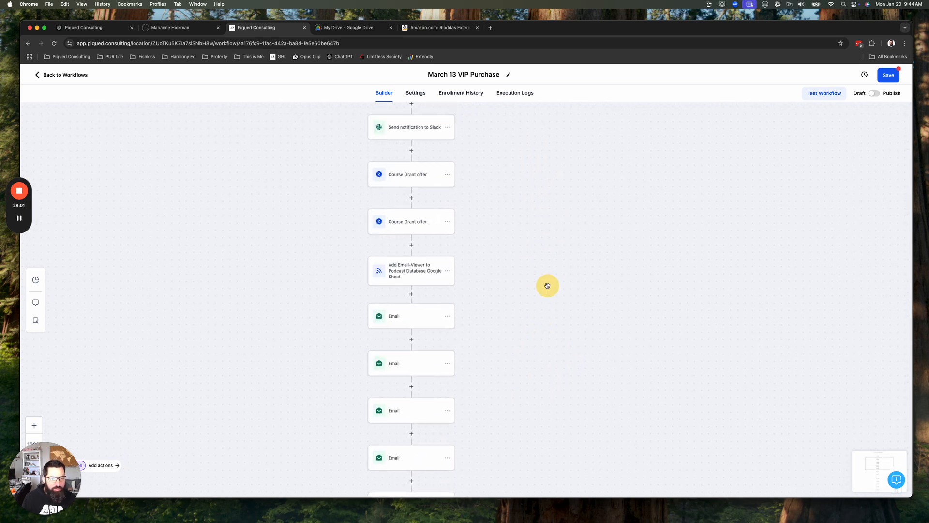
{"action": "scroll", "coordinate": [547, 286], "scroll_direction": "up", "scroll_amount": 5}
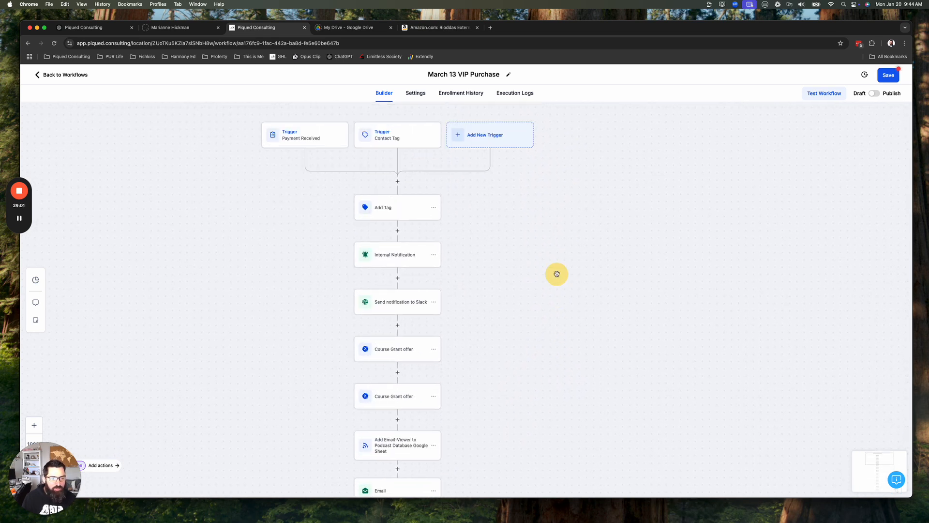
{"action": "left_click", "coordinate": [886, 85]}
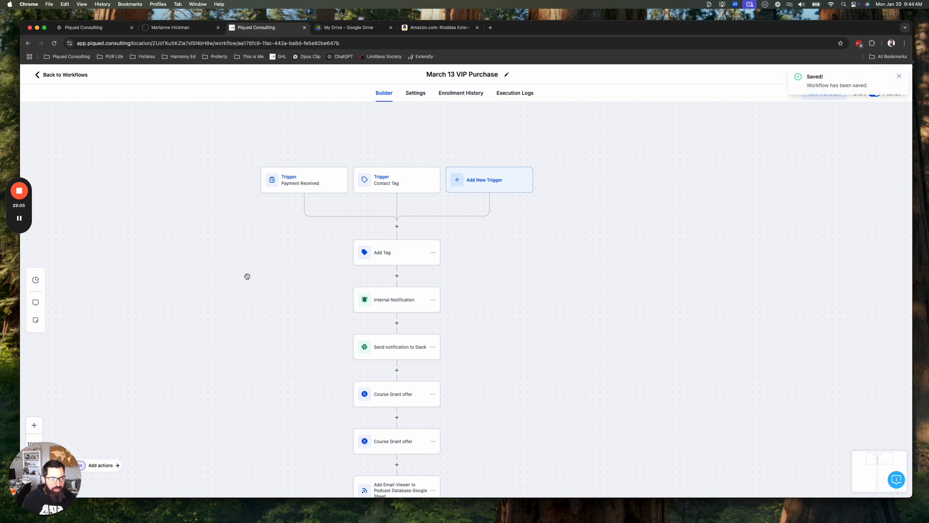
{"action": "left_click_drag", "start_coordinate": [247, 276], "coordinate": [278, 251]}
{"action": "left_click", "coordinate": [63, 75]}
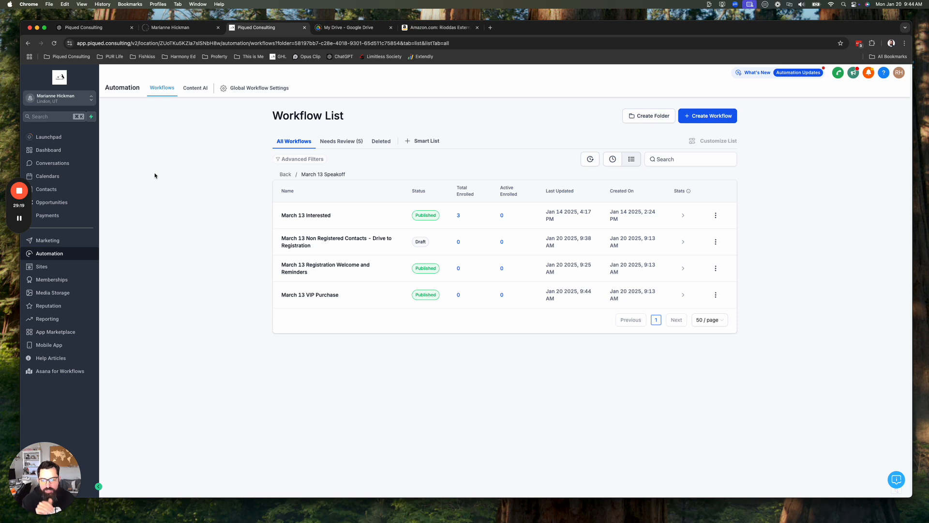
{"action": "left_click", "coordinate": [319, 241]}
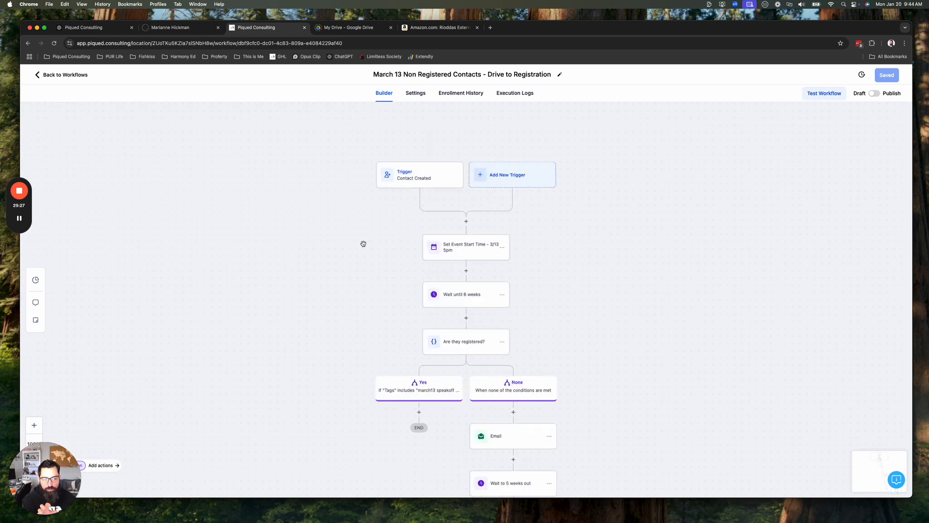
{"action": "left_click", "coordinate": [426, 178]}
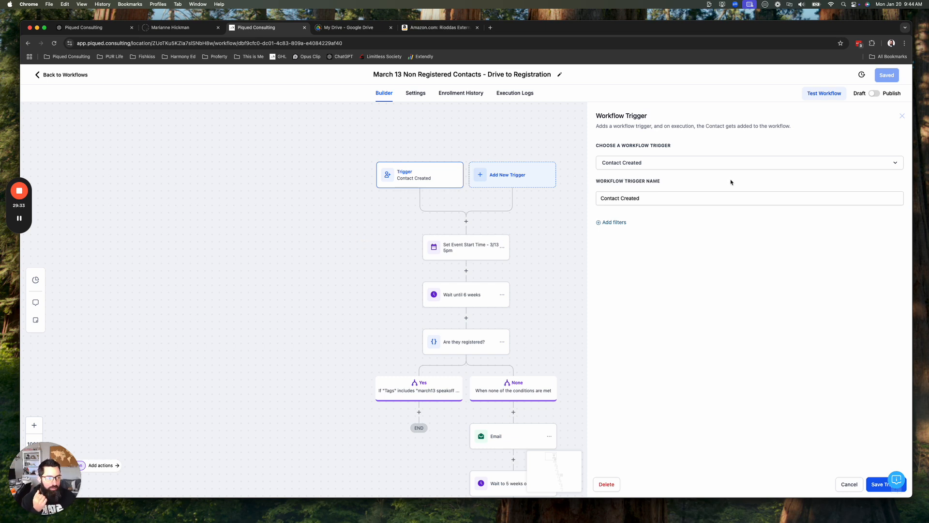
{"action": "left_click", "coordinate": [902, 115]}
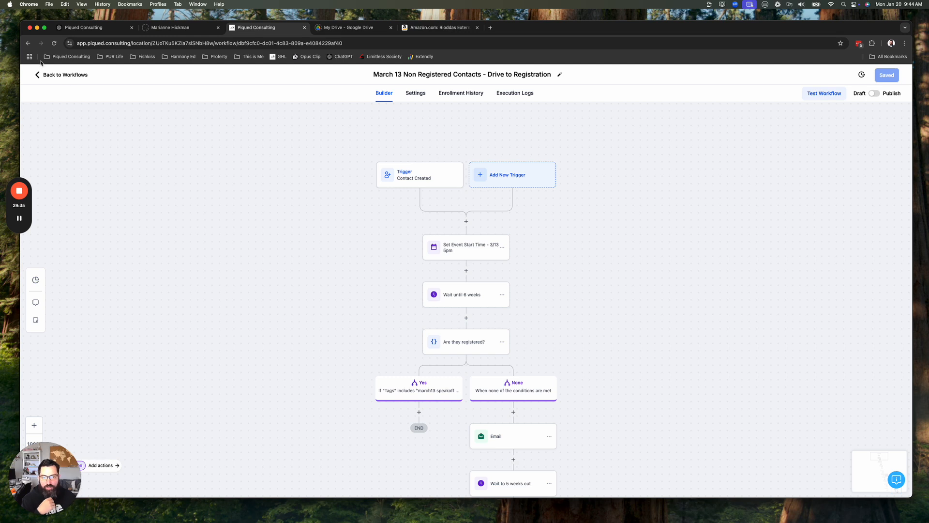
{"action": "left_click", "coordinate": [47, 77]}
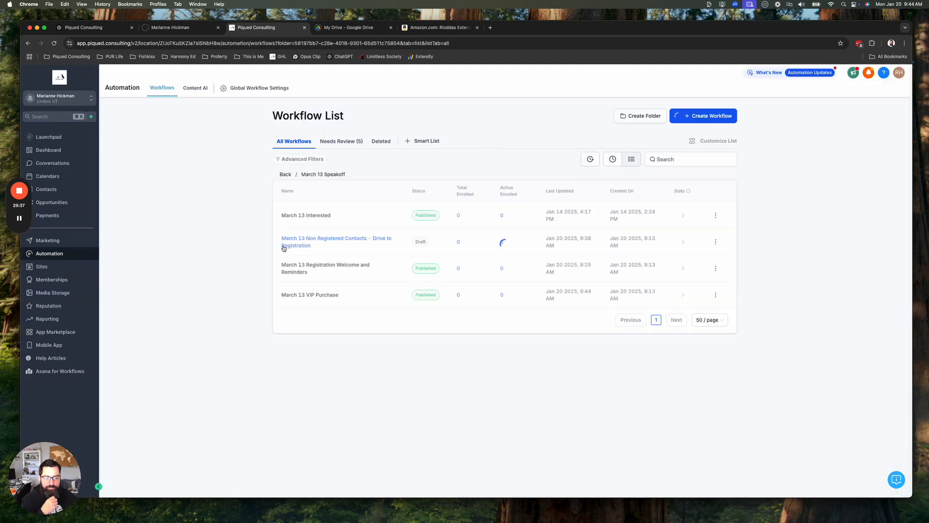